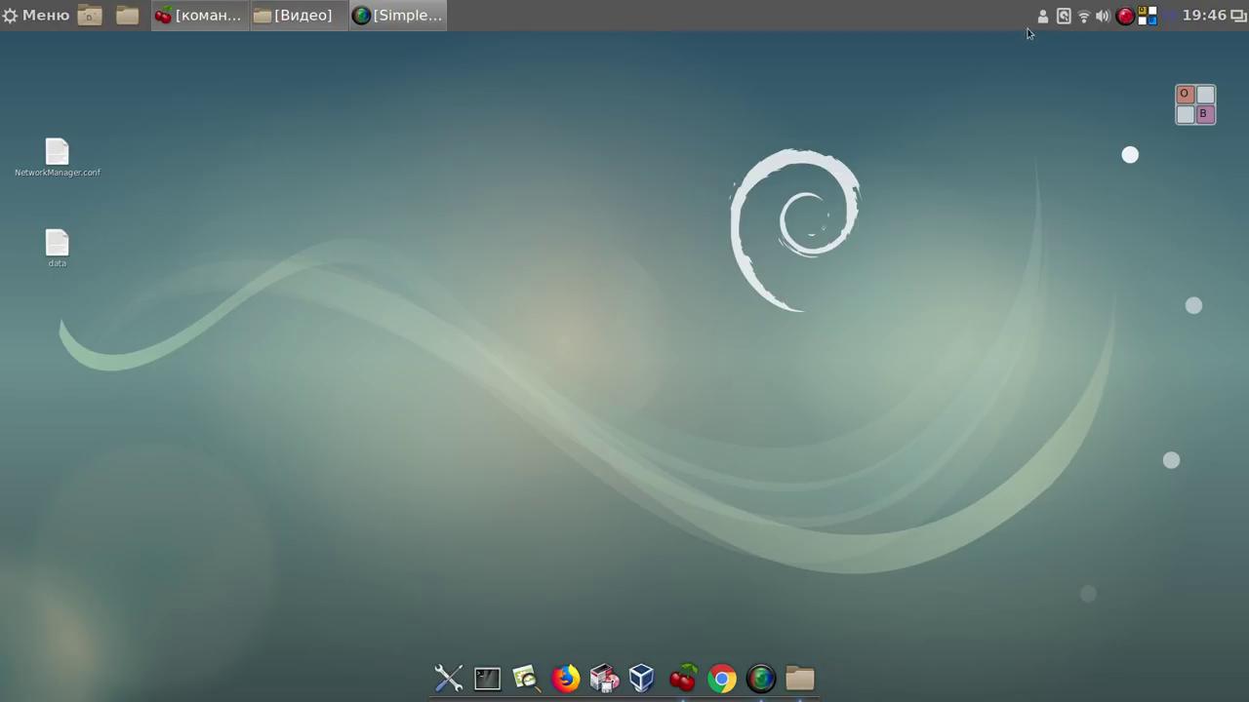
{"action": "left_click", "coordinate": [1126, 16]}
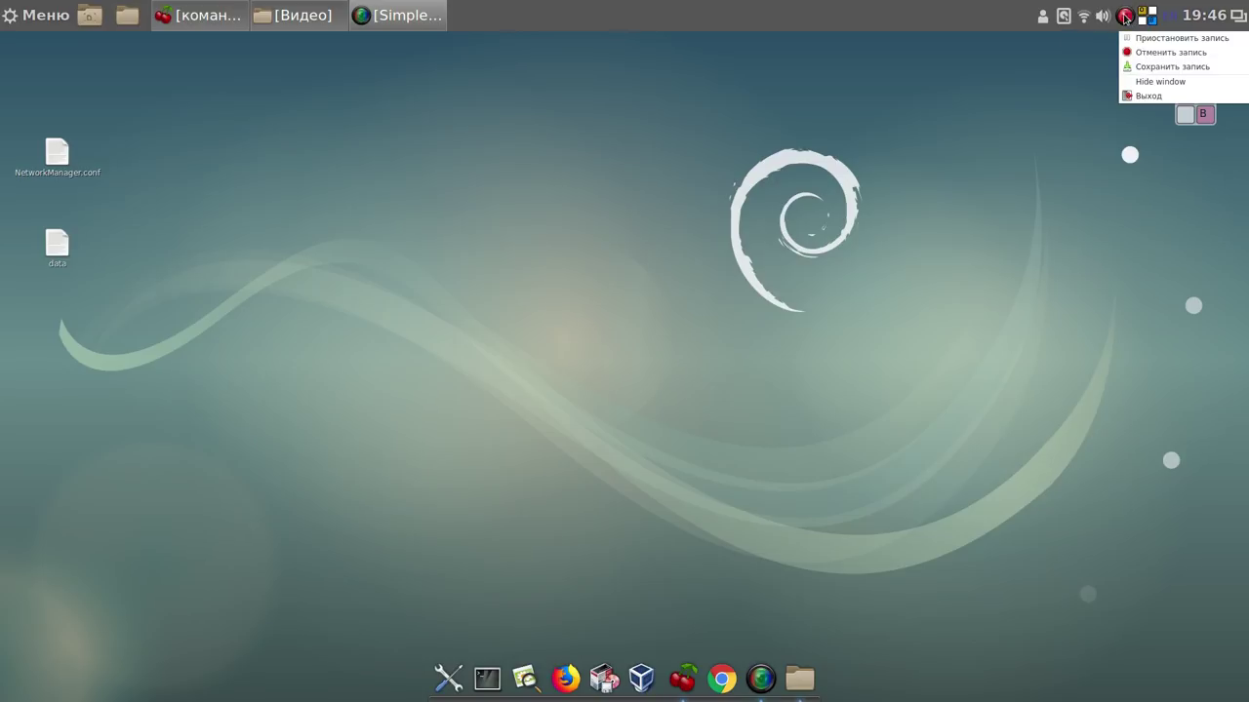
{"action": "left_click", "coordinate": [1135, 38]}
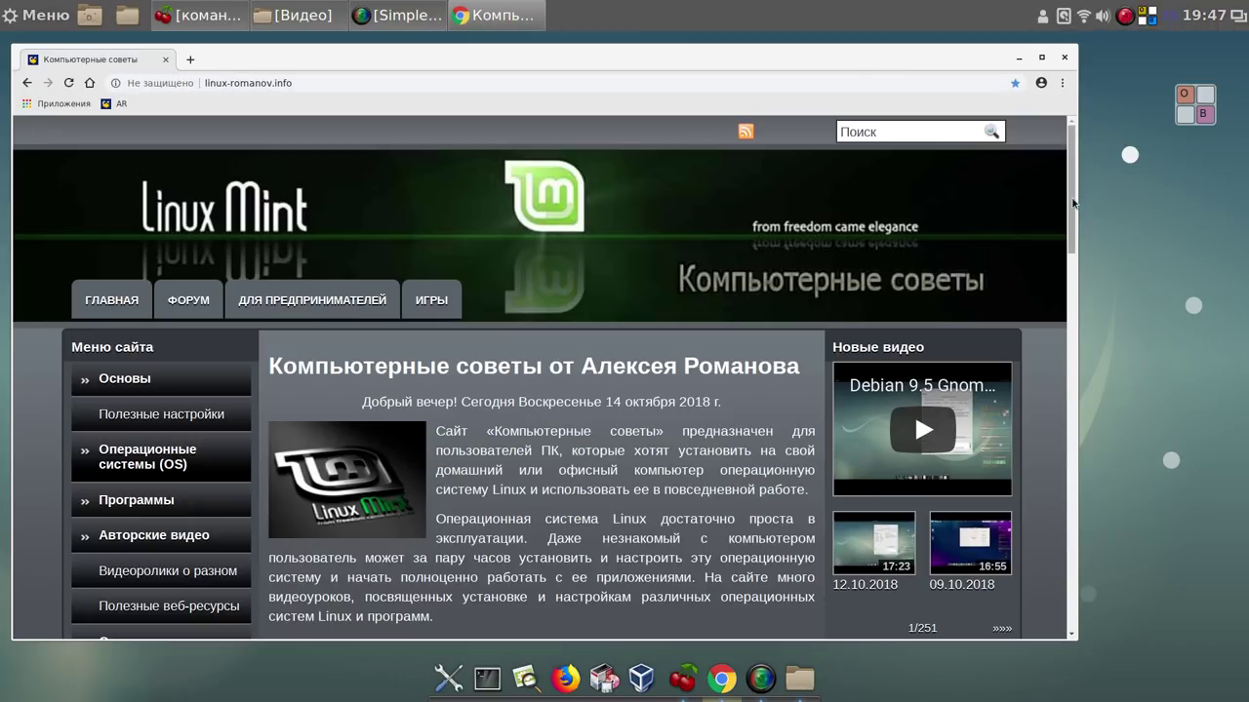
Follow the site's команды и видео.ctb link to MEGA, download that file as a regular download, and close the MEGA page
{"action": "left_click_drag", "start_coordinate": [1073, 203], "coordinate": [1042, 339]}
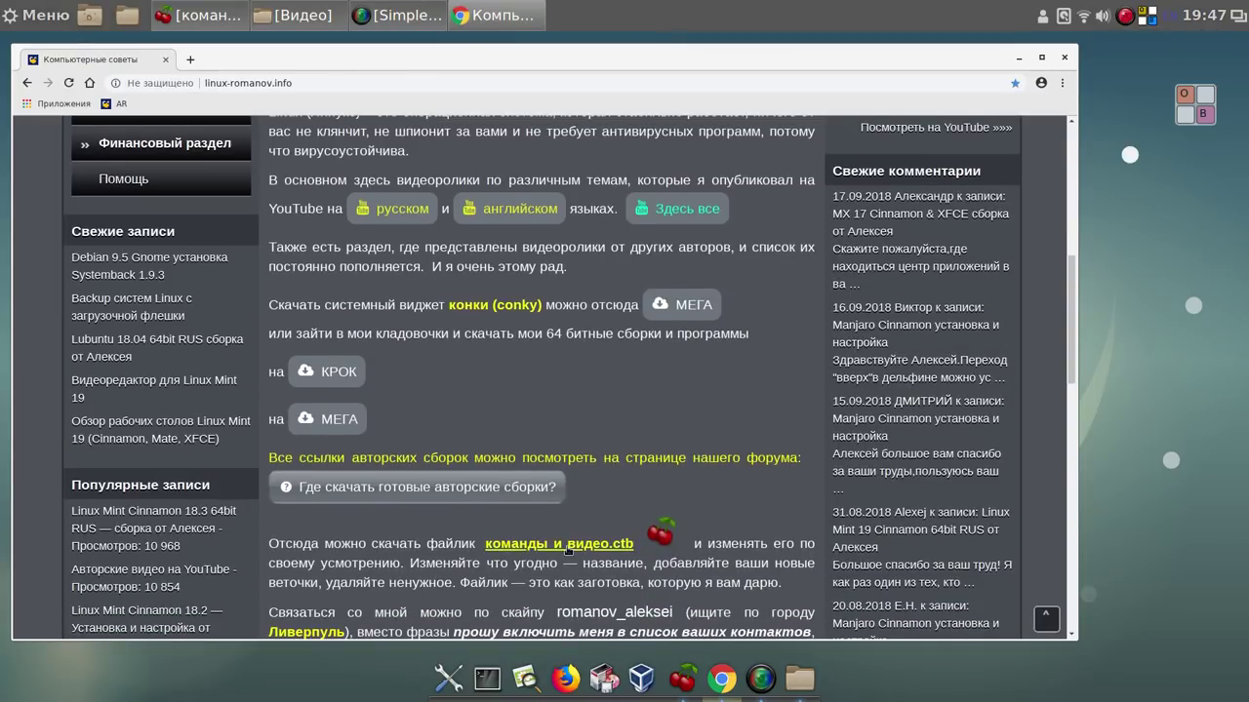
{"action": "left_click", "coordinate": [586, 544]}
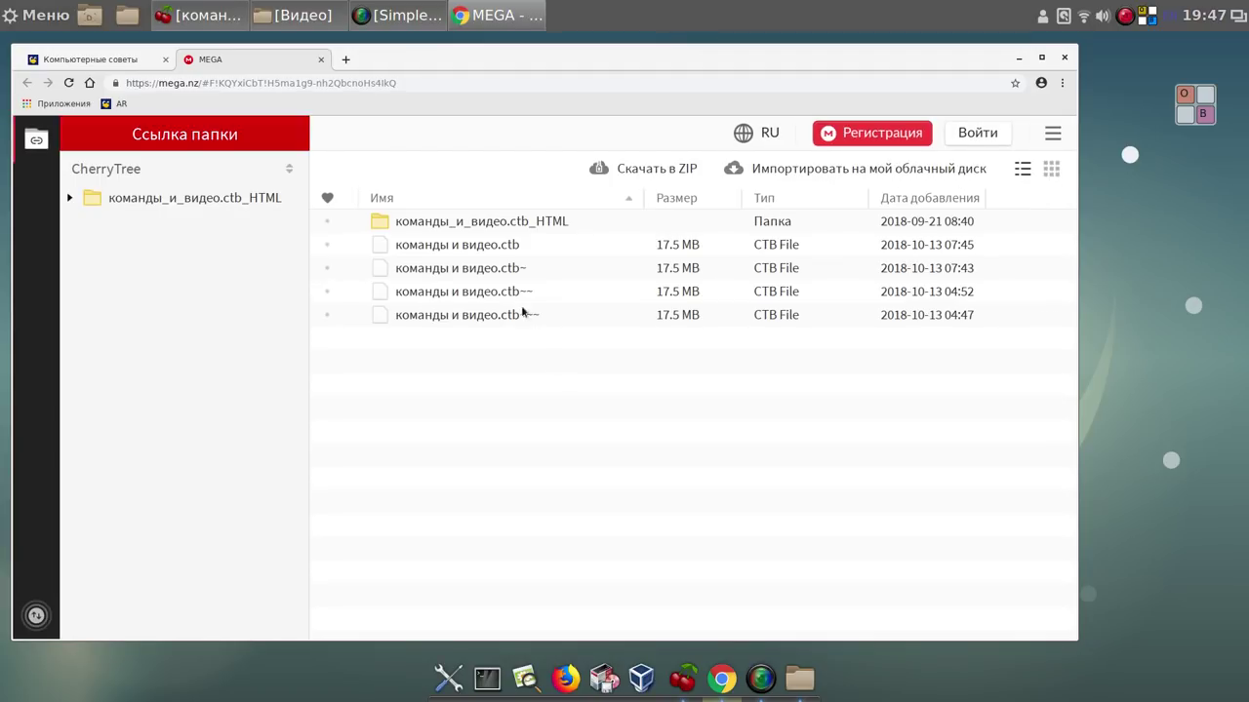
{"action": "left_click", "coordinate": [489, 248]}
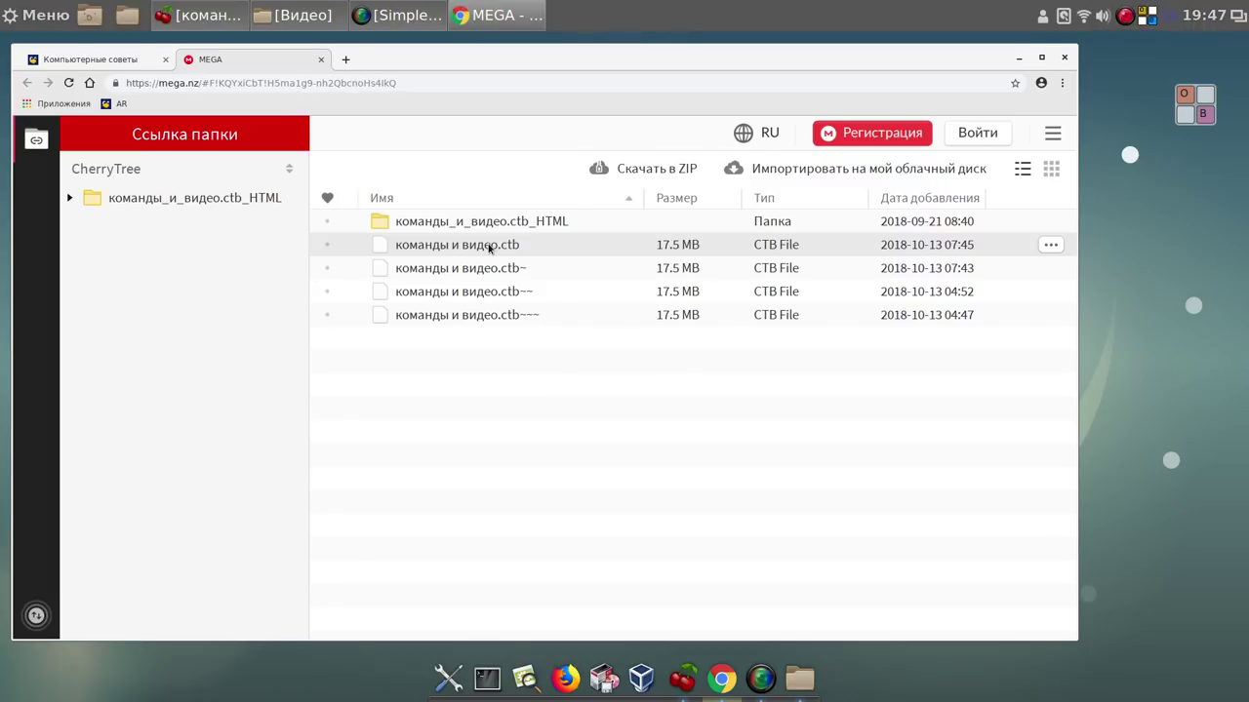
{"action": "right_click", "coordinate": [490, 248]}
{"action": "mouse_move", "coordinate": [556, 330]}
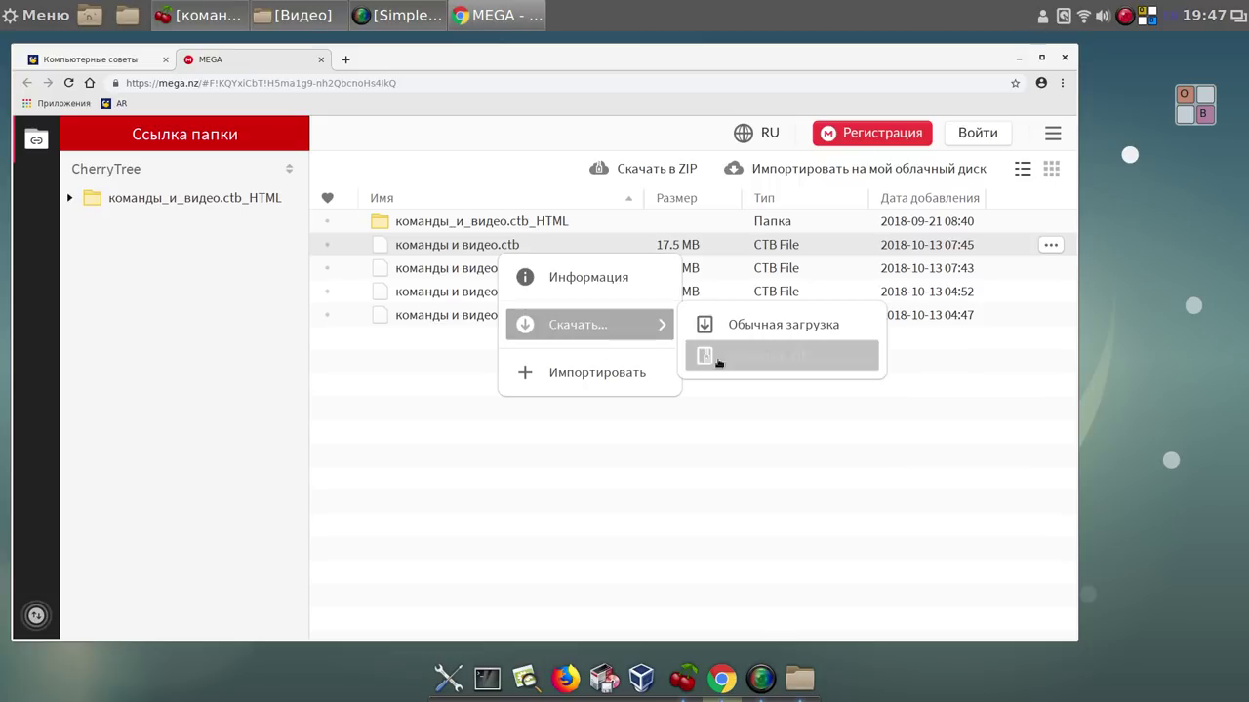
{"action": "left_click", "coordinate": [782, 325]}
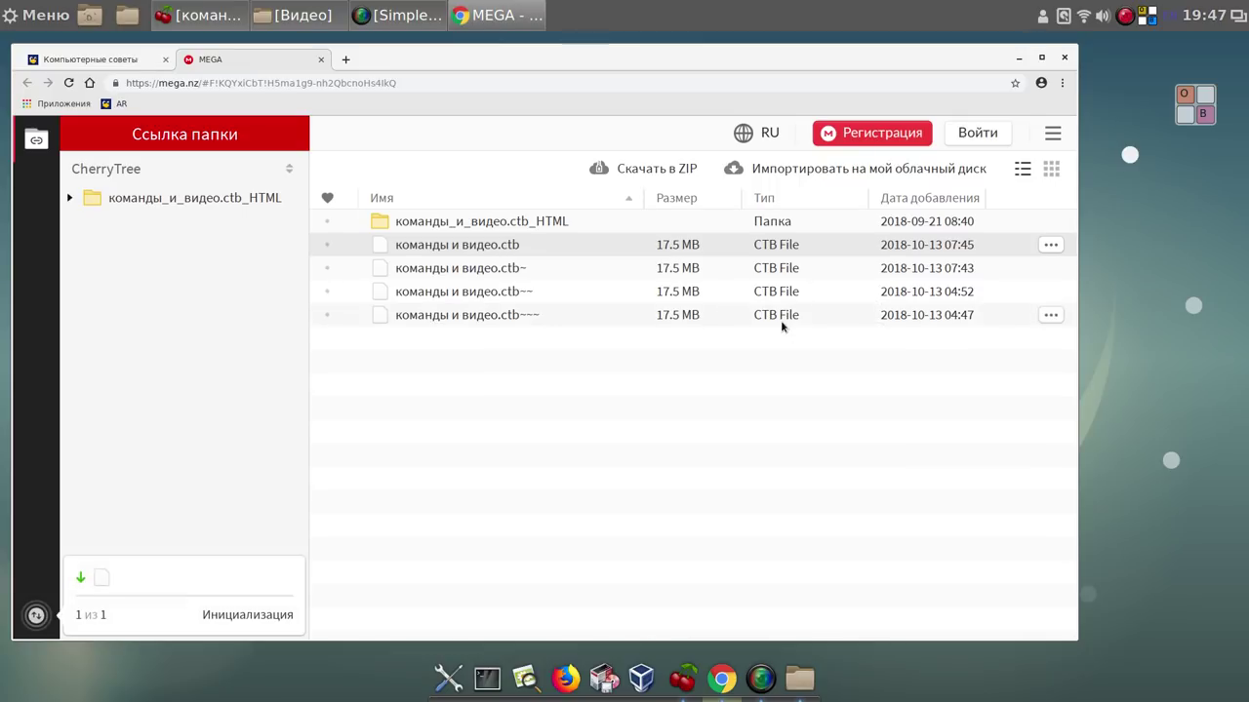
{"action": "left_click", "coordinate": [45, 610]}
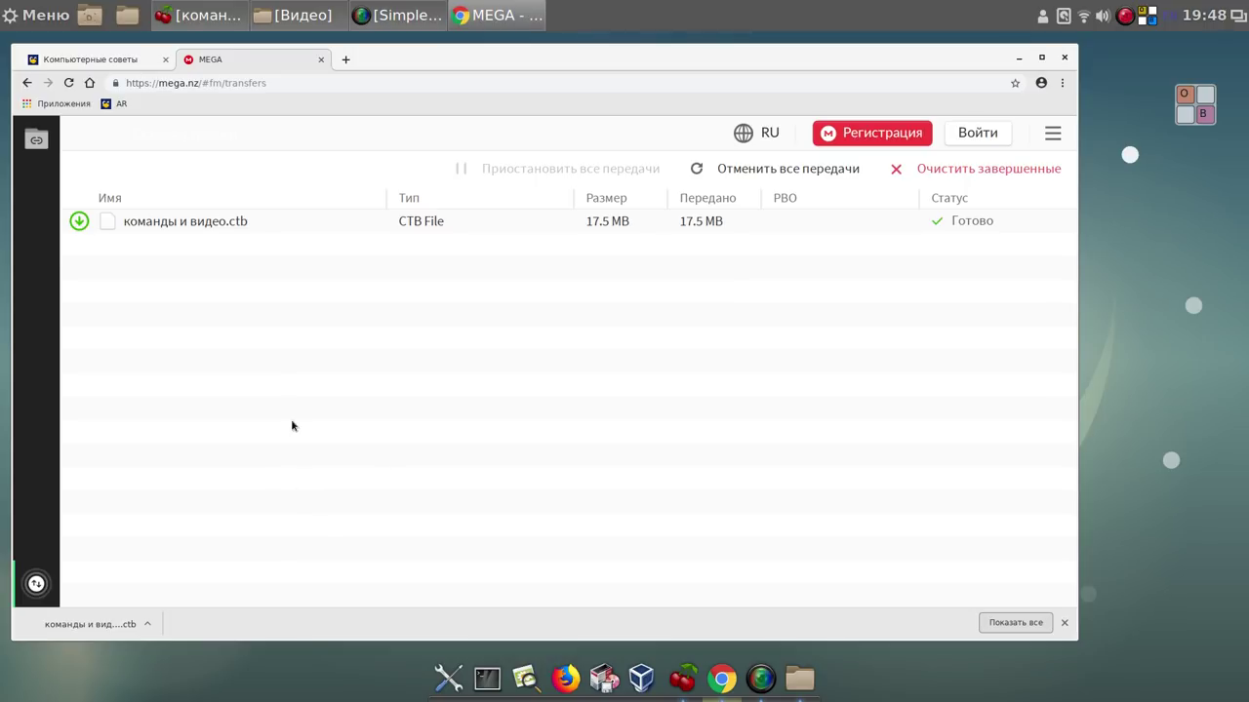
{"action": "left_click", "coordinate": [321, 61]}
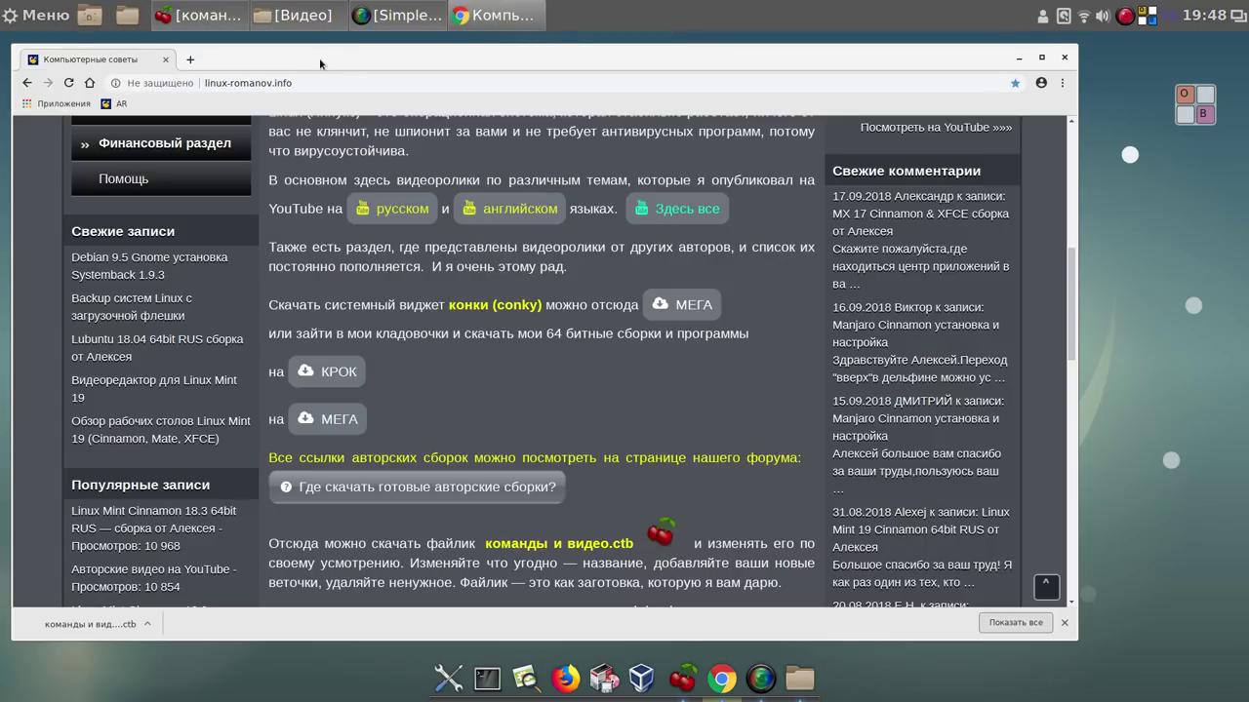
Minimize the browser, switch to the CherryTree notes, collapse the Установка Systemback branch and bring the Установка Conky Manager node into view
{"action": "left_click", "coordinate": [1016, 60]}
{"action": "left_click", "coordinate": [684, 680]}
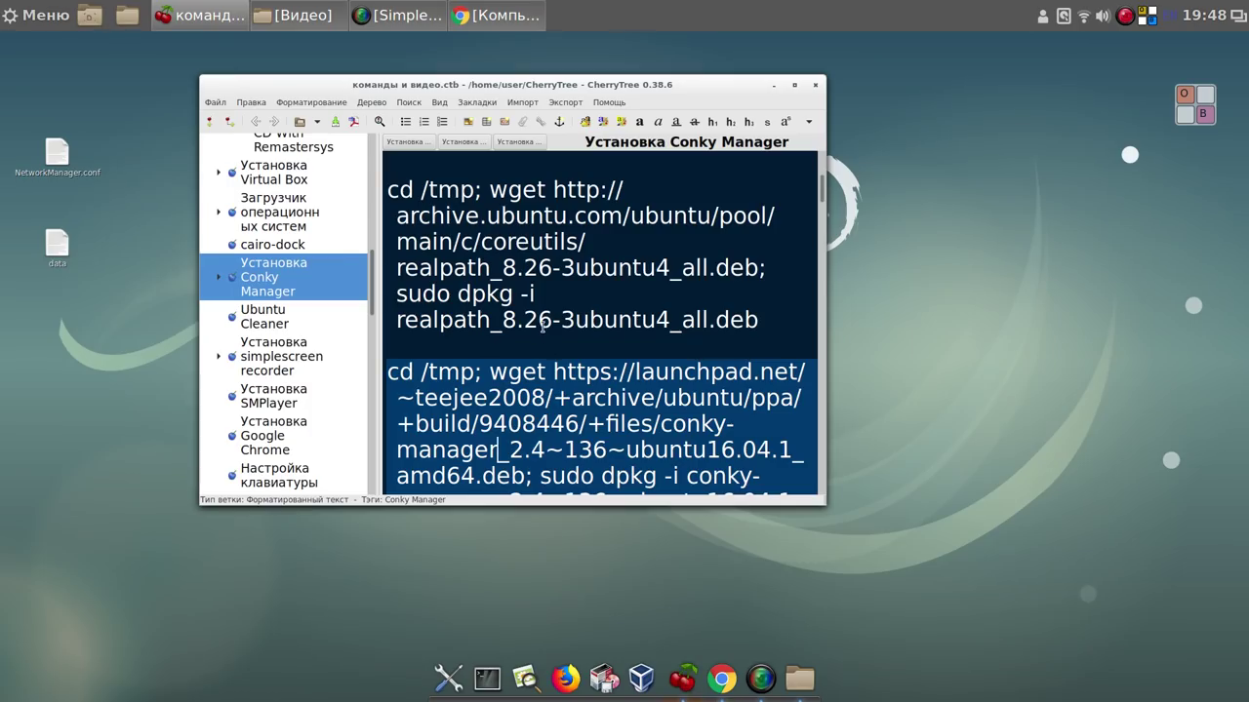
{"action": "left_click_drag", "start_coordinate": [724, 89], "coordinate": [822, 80]}
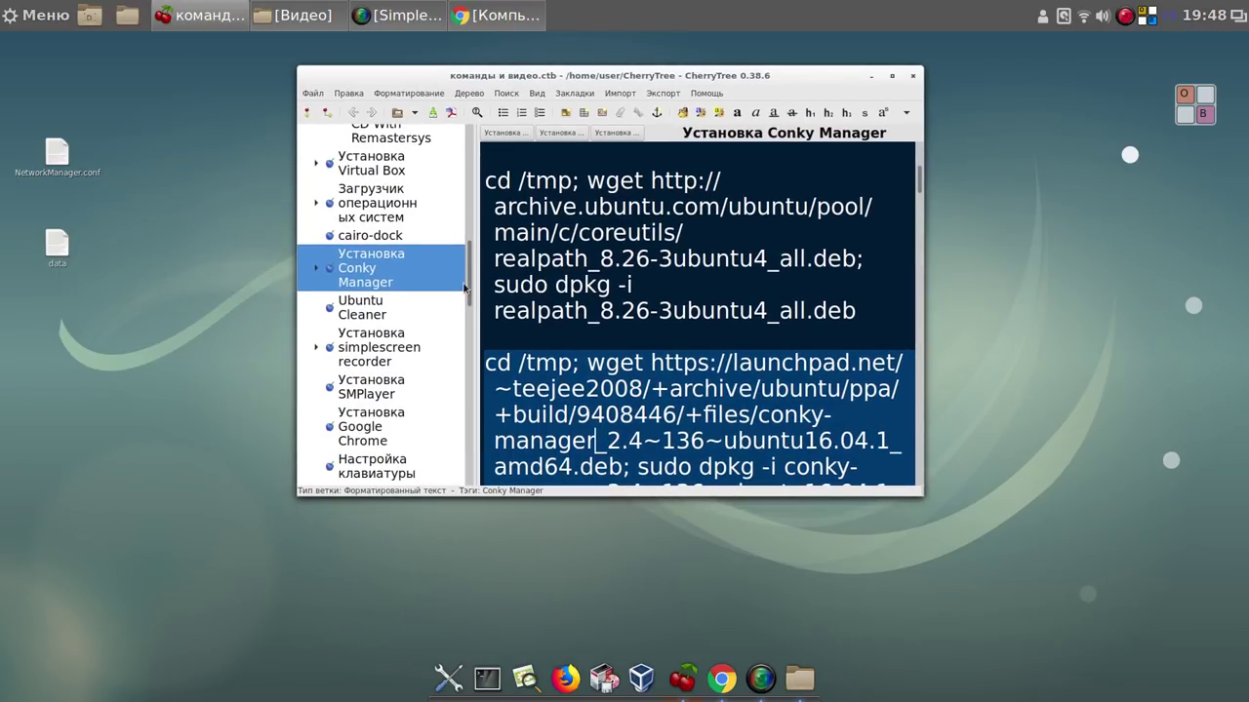
{"action": "left_click_drag", "start_coordinate": [469, 291], "coordinate": [469, 176]}
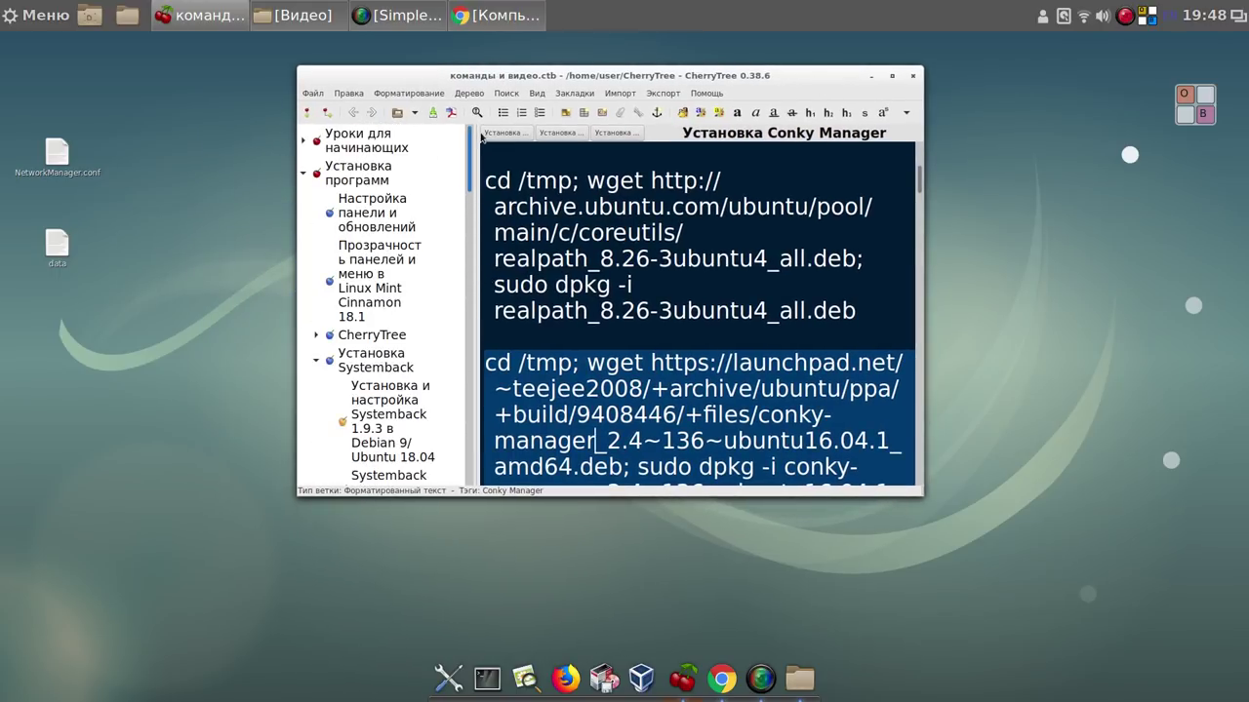
{"action": "left_click", "coordinate": [316, 361]}
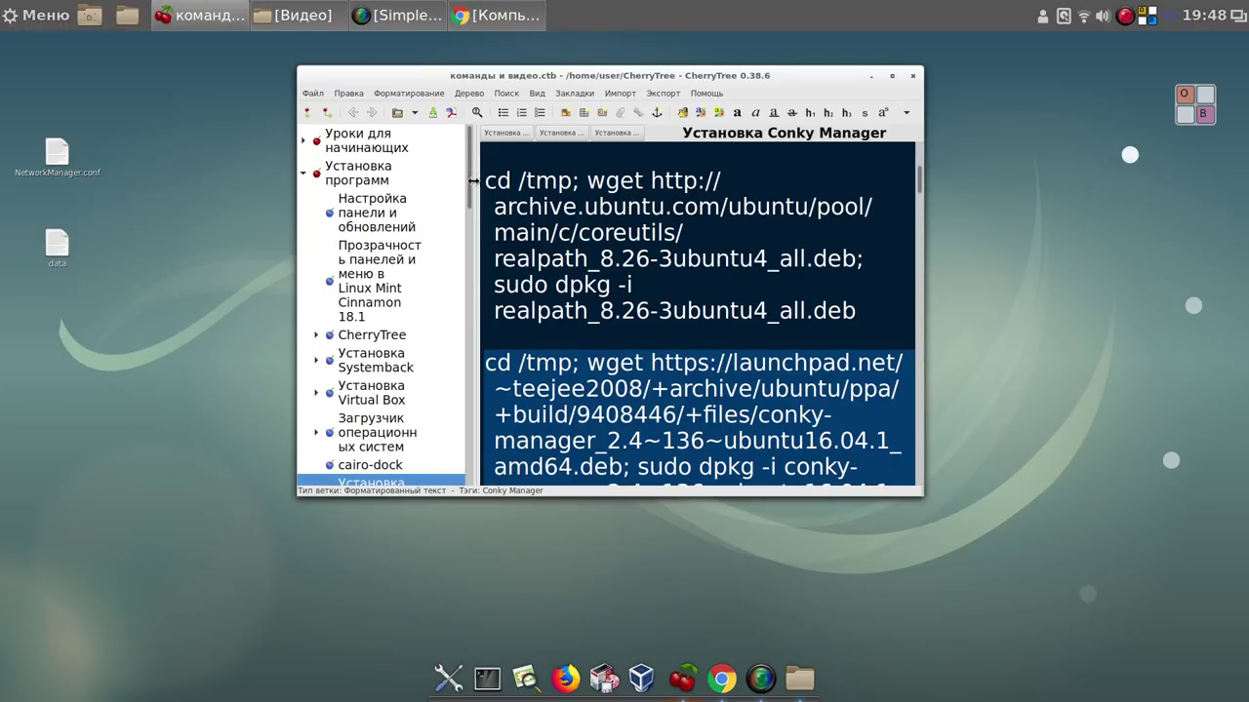
{"action": "scroll", "coordinate": [454, 249], "scroll_direction": "down", "scroll_amount": 5}
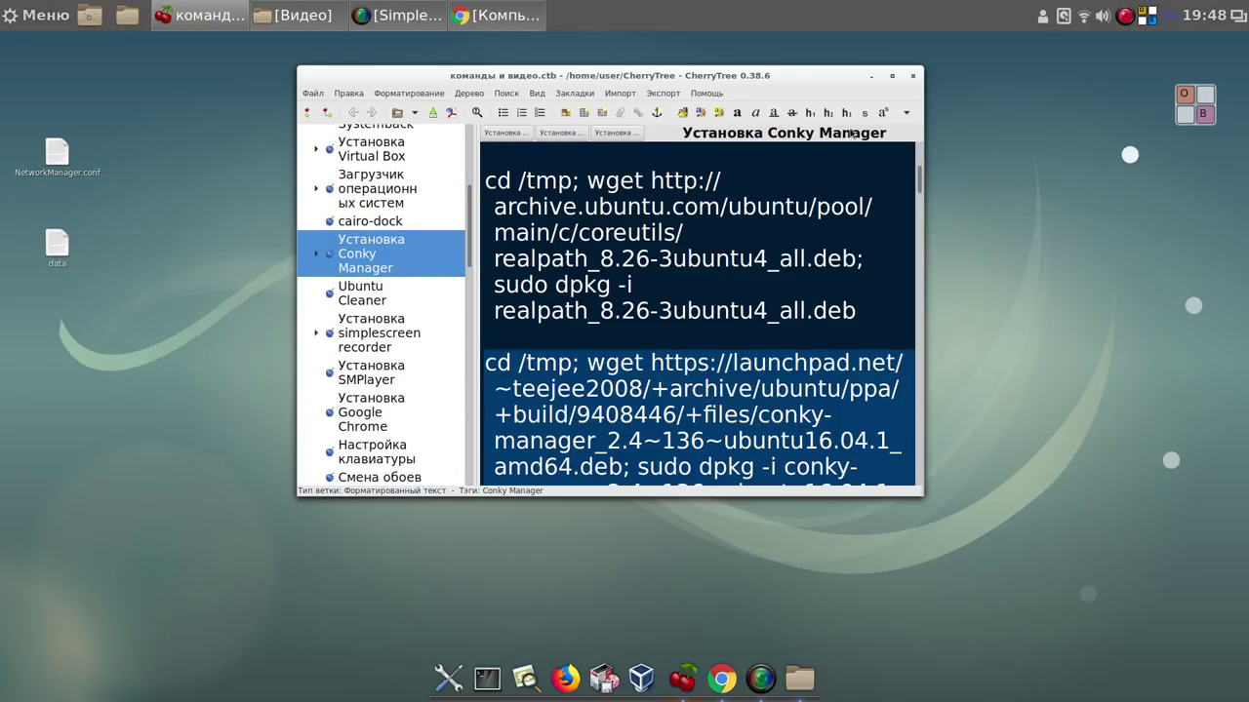
Open a terminal and arrange it side by side with the CherryTree window
{"action": "left_click_drag", "start_coordinate": [814, 80], "coordinate": [996, 80]}
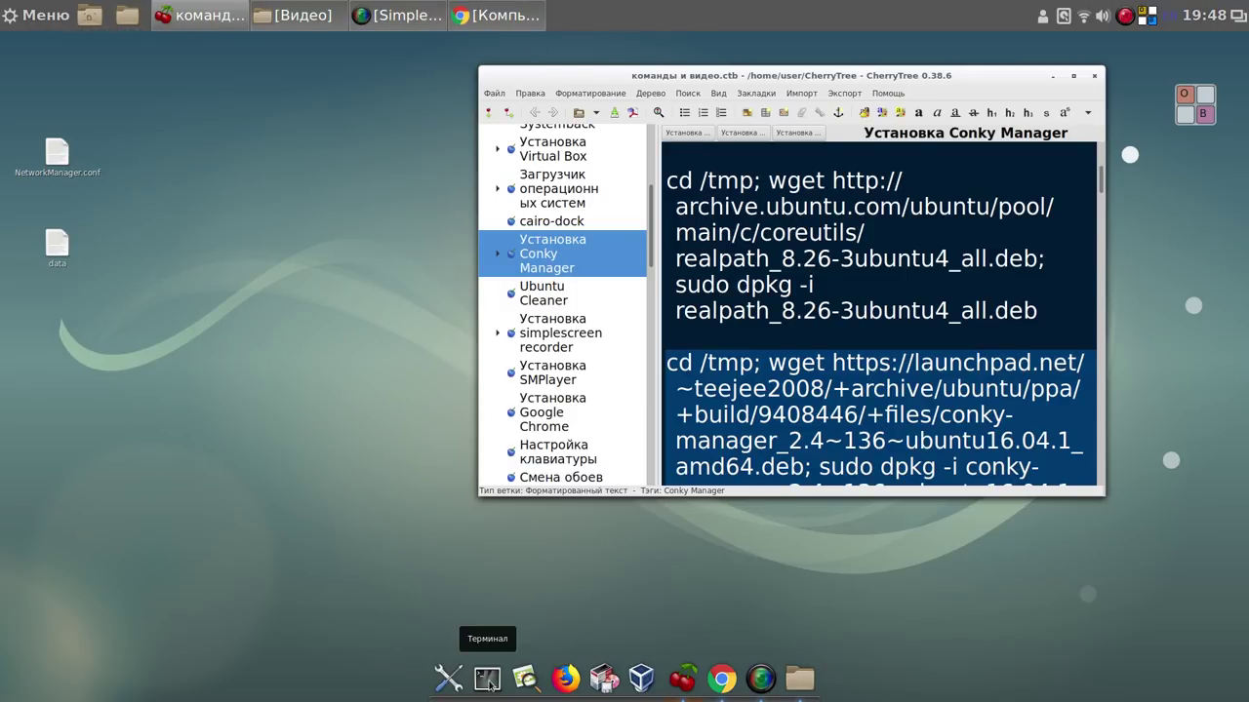
{"action": "left_click", "coordinate": [487, 680]}
{"action": "left_click_drag", "start_coordinate": [680, 205], "coordinate": [346, 120]}
{"action": "left_click_drag", "start_coordinate": [958, 85], "coordinate": [1022, 106]}
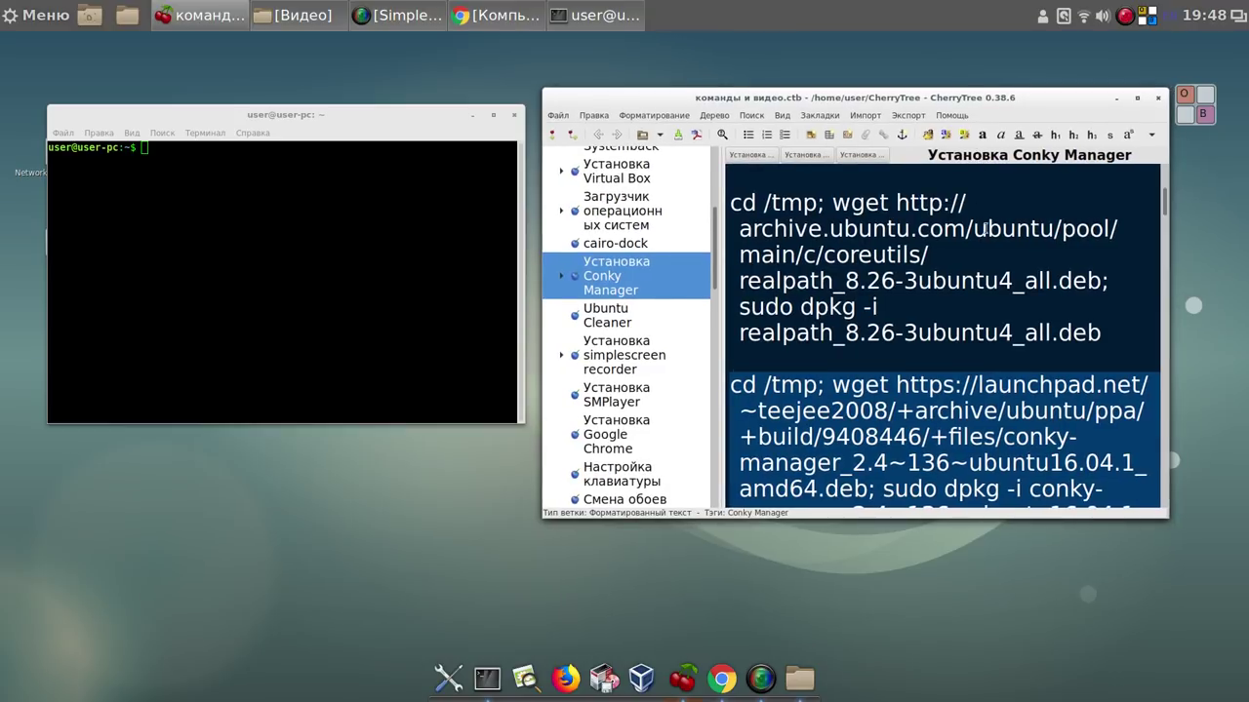
Try to run the realpath_8.26-3ubuntu4_all.deb install command from the note with the user's sudo password, and close the terminal
{"action": "left_click_drag", "start_coordinate": [1100, 333], "coordinate": [733, 189]}
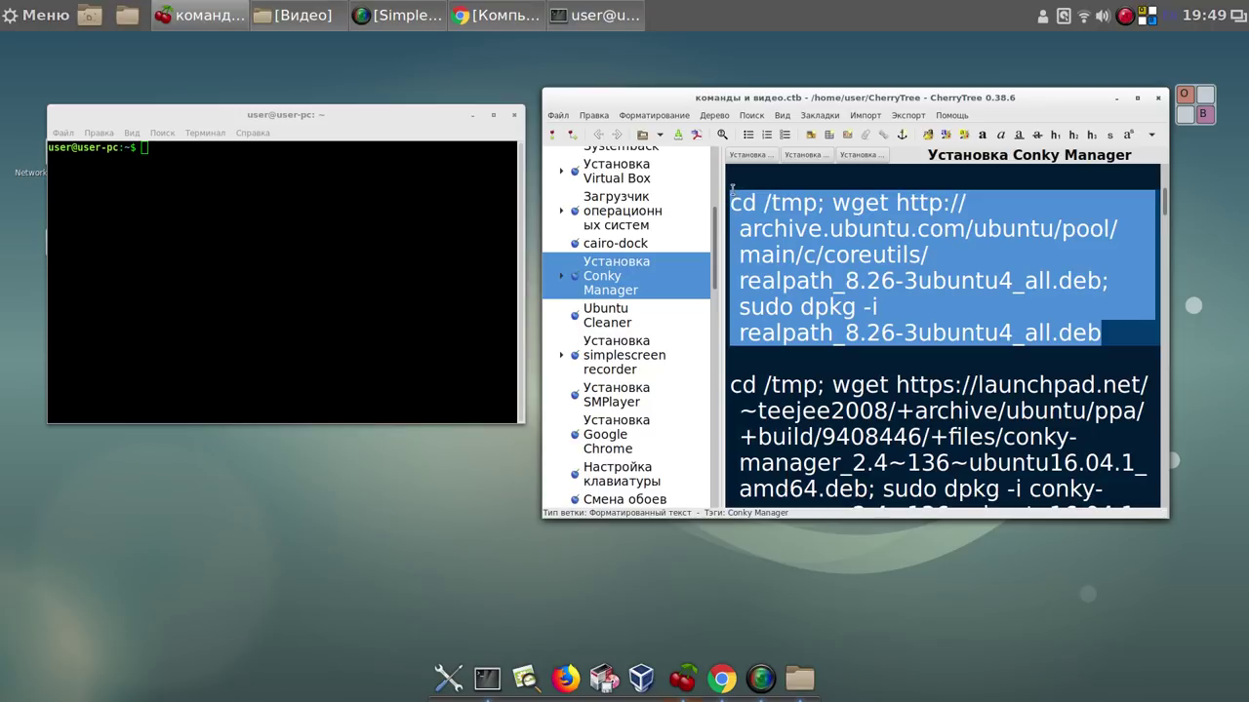
{"action": "left_click_drag", "start_coordinate": [779, 231], "coordinate": [259, 166]}
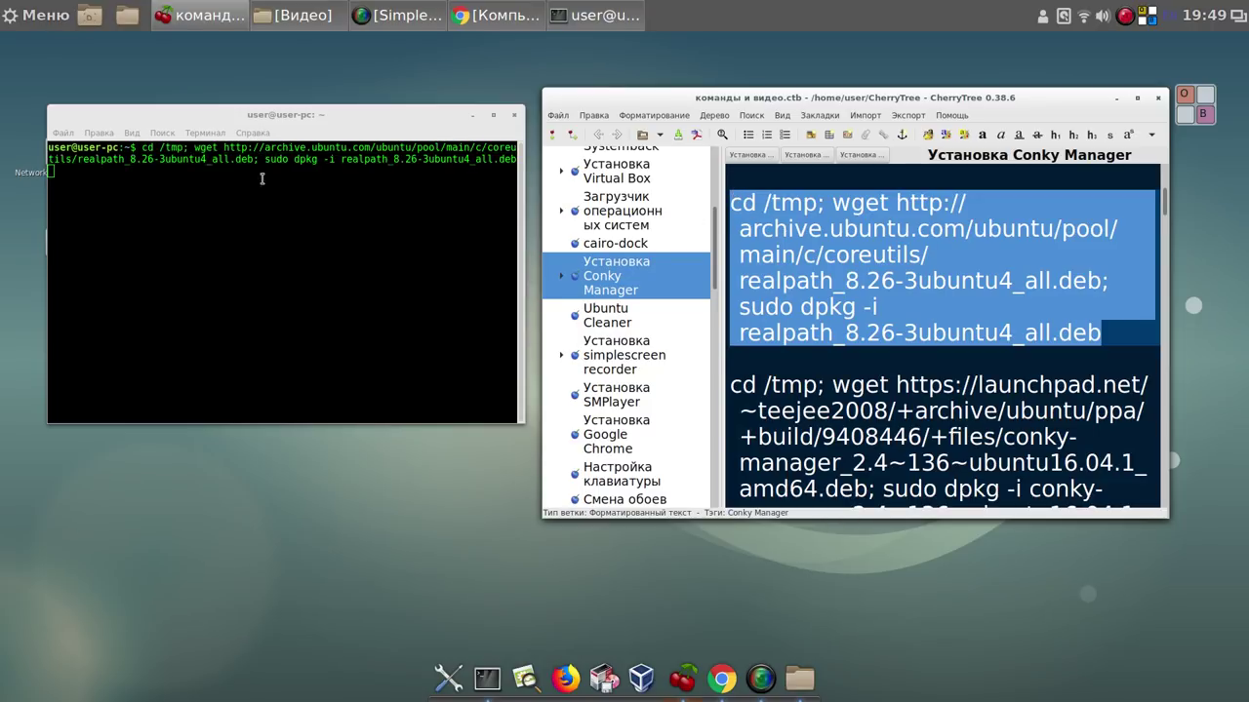
{"action": "left_click", "coordinate": [291, 211]}
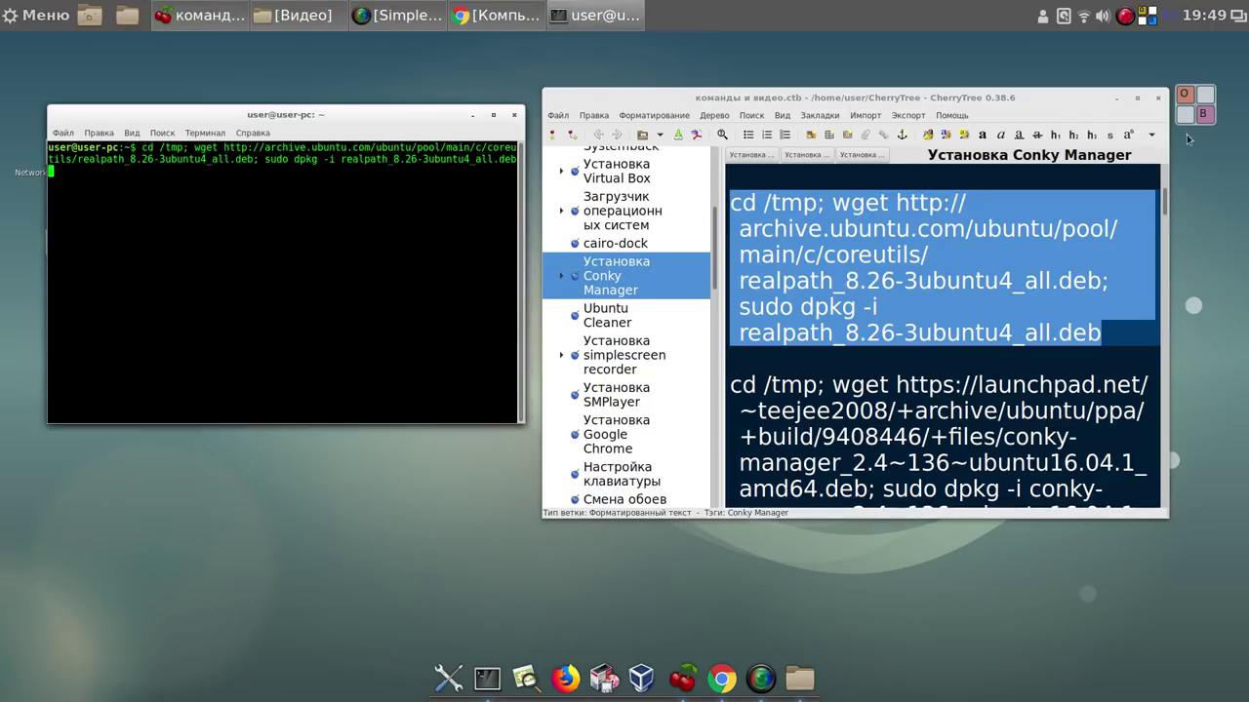
{"action": "left_click", "coordinate": [1201, 109]}
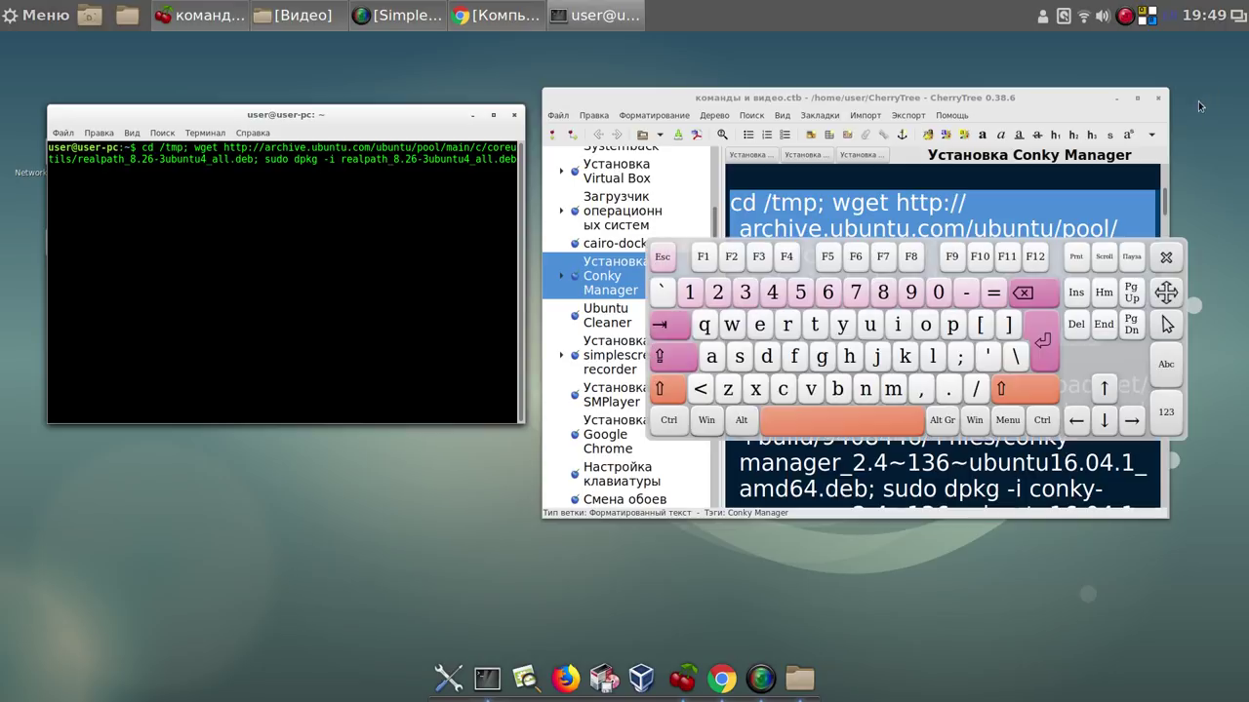
{"action": "left_click", "coordinate": [1041, 341]}
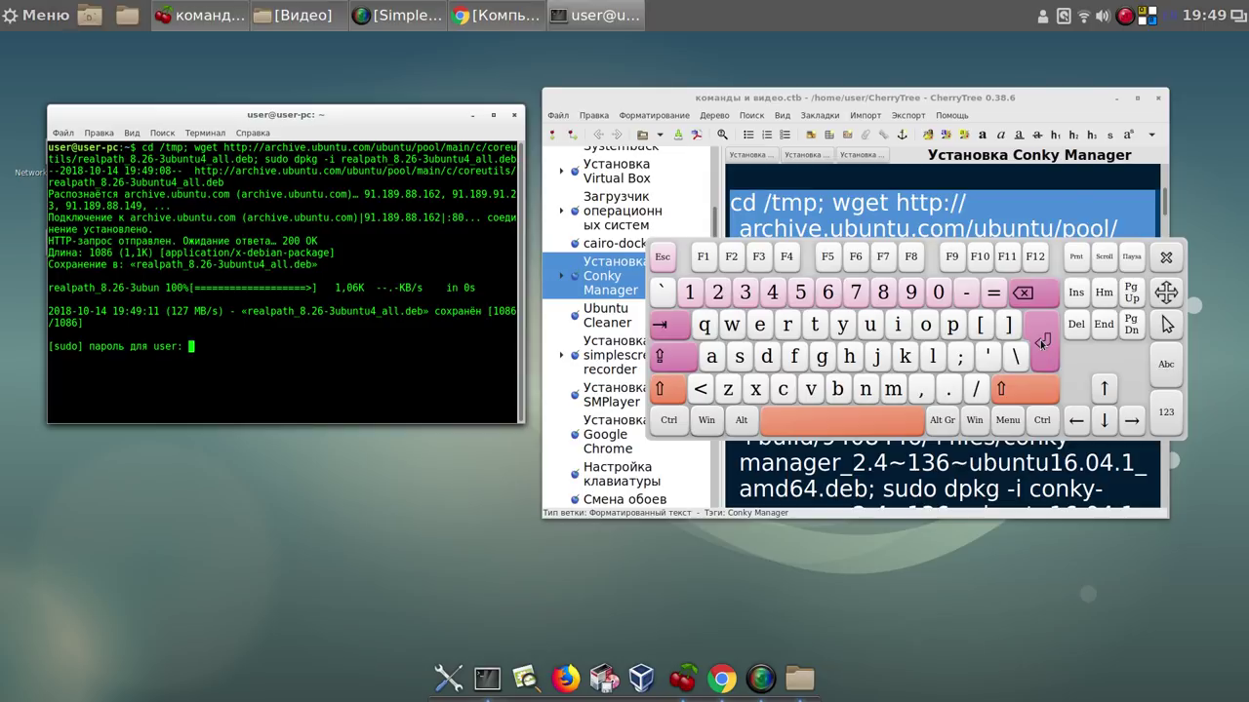
{"action": "left_click", "coordinate": [689, 293]}
{"action": "left_click", "coordinate": [1044, 342]}
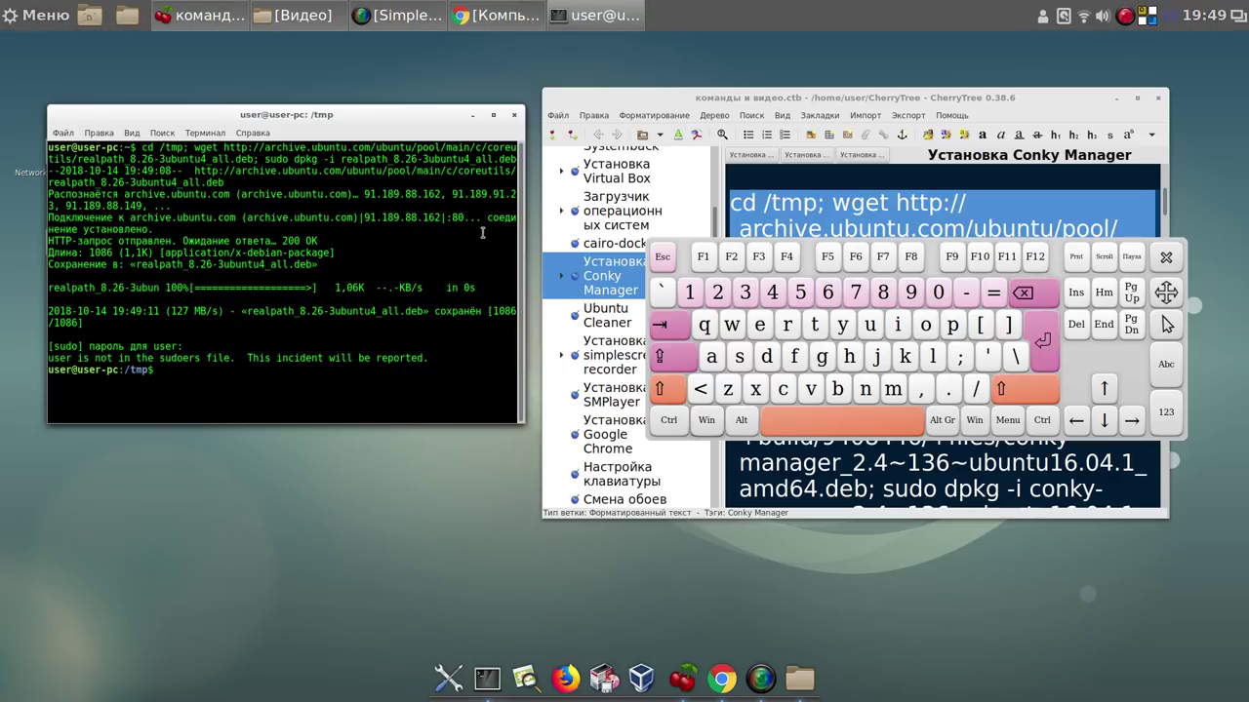
{"action": "left_click", "coordinate": [515, 117]}
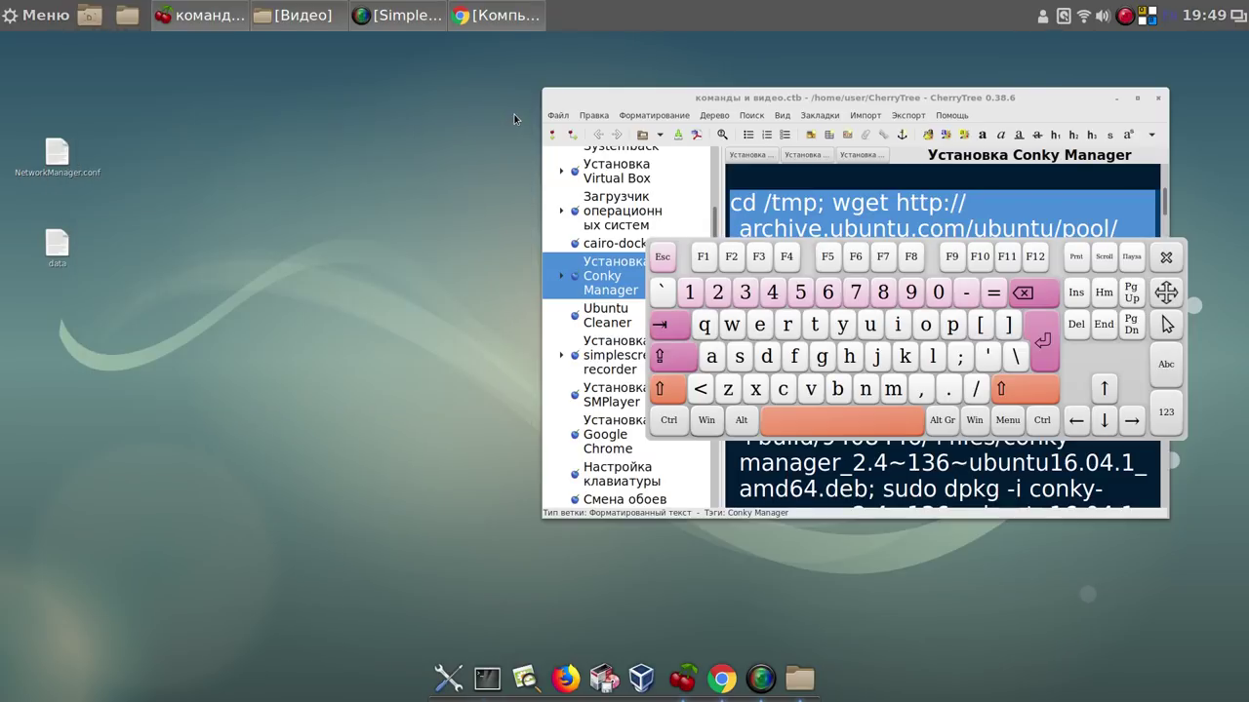
Open a new terminal beside the notes and switch to the superuser with su, entering the root password
{"action": "left_click", "coordinate": [489, 678]}
{"action": "left_click_drag", "start_coordinate": [455, 198], "coordinate": [143, 106]}
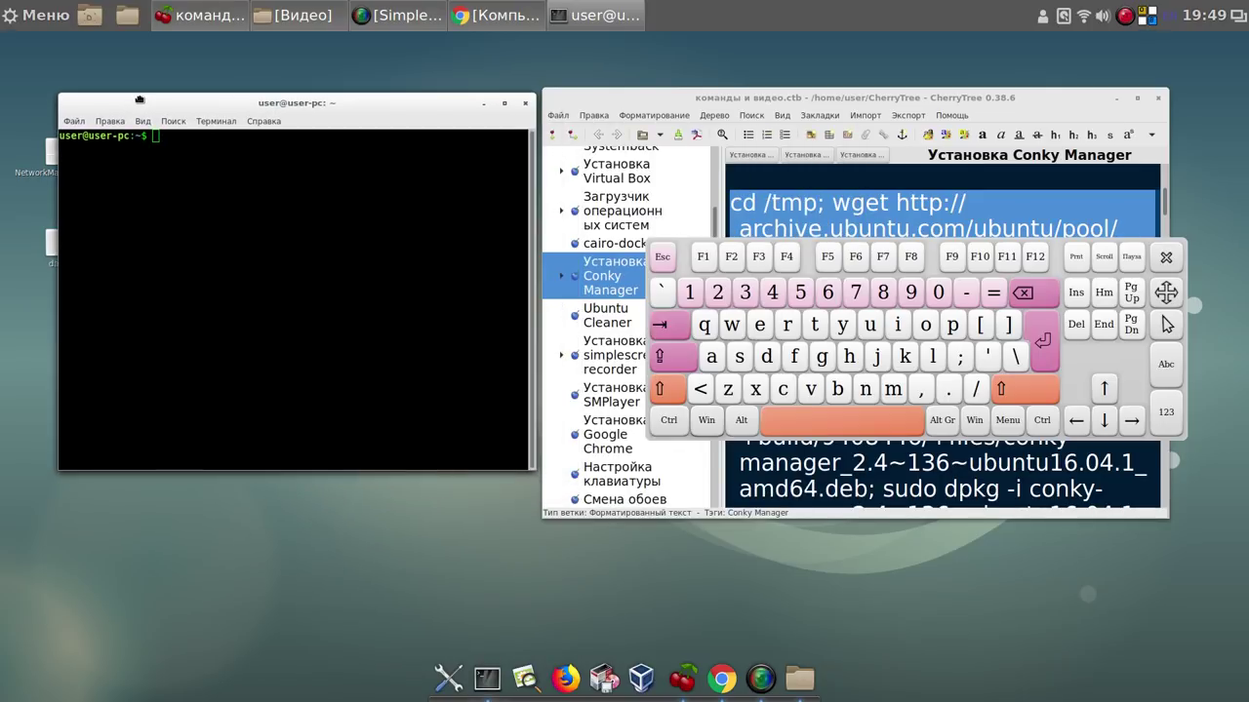
{"action": "left_click", "coordinate": [739, 357]}
{"action": "left_click", "coordinate": [871, 327]}
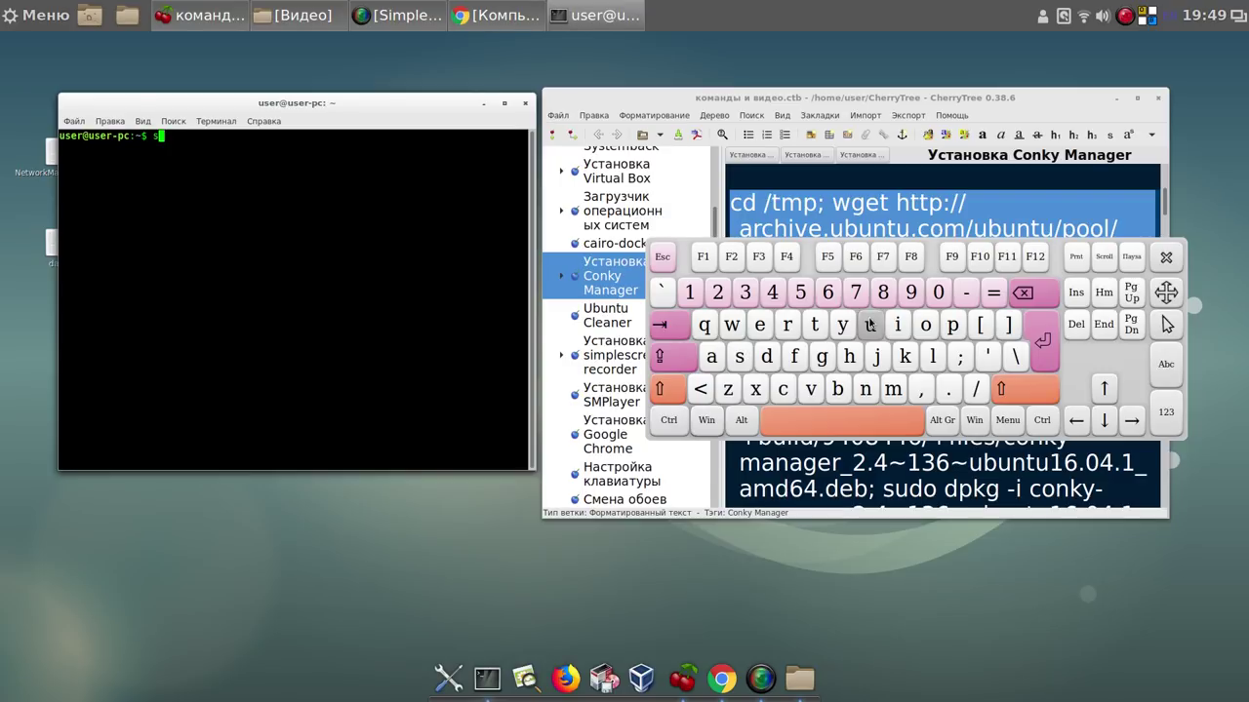
{"action": "left_click", "coordinate": [1042, 344]}
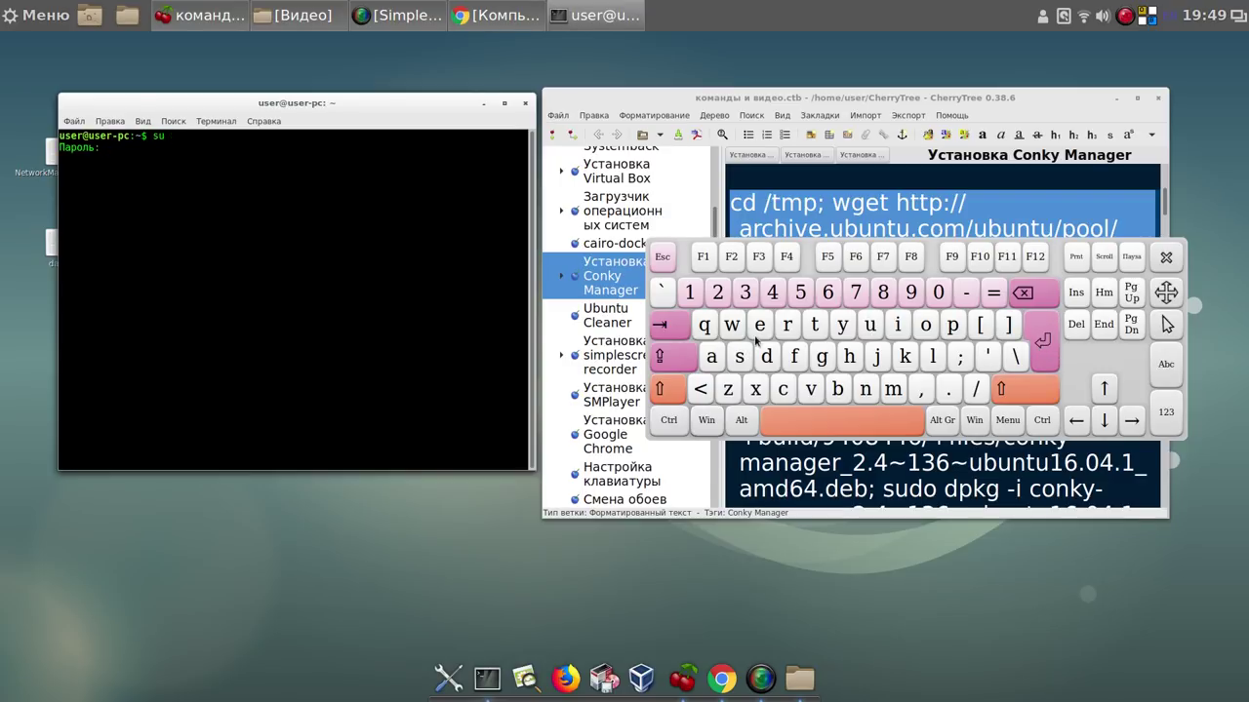
{"action": "left_click", "coordinate": [690, 293]}
{"action": "left_click", "coordinate": [1043, 338]}
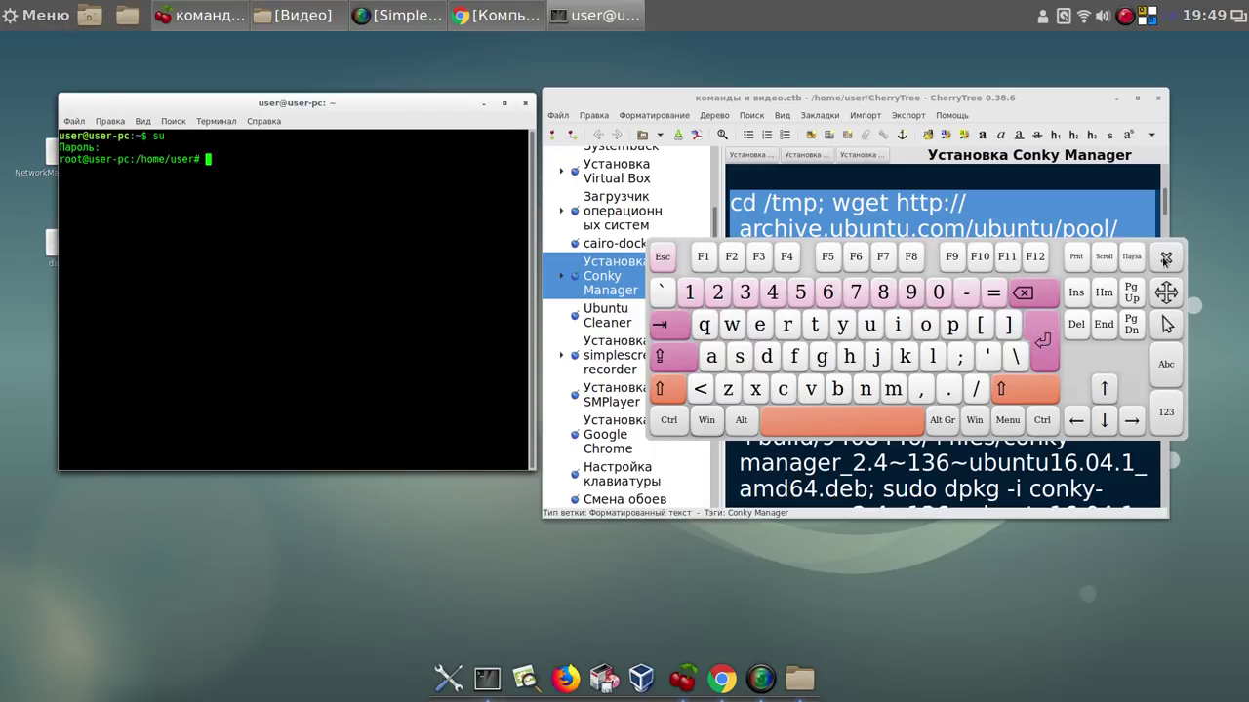
{"action": "left_click", "coordinate": [1165, 257]}
Copy the note's realpath_8.26-3ubuntu4_all.deb download-and-install command into the root terminal and run it
{"action": "left_click_drag", "start_coordinate": [820, 312], "coordinate": [168, 234]}
{"action": "left_click", "coordinate": [427, 227]}
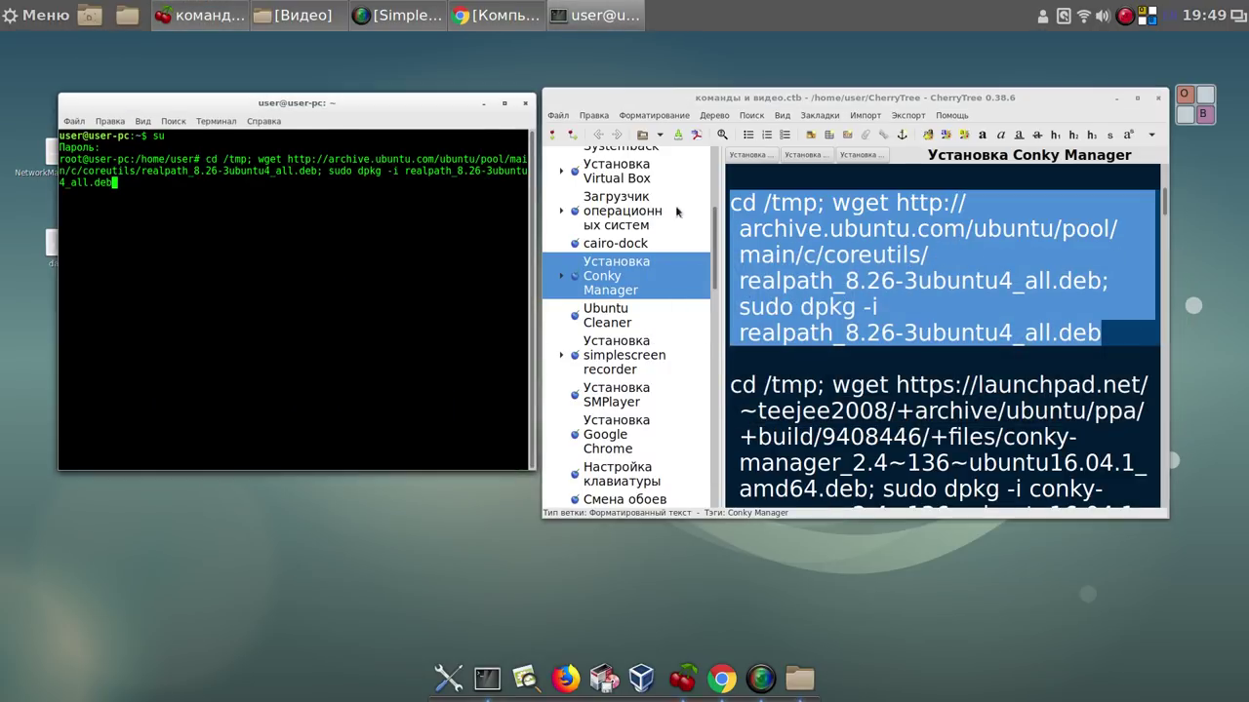
{"action": "left_click", "coordinate": [1196, 111]}
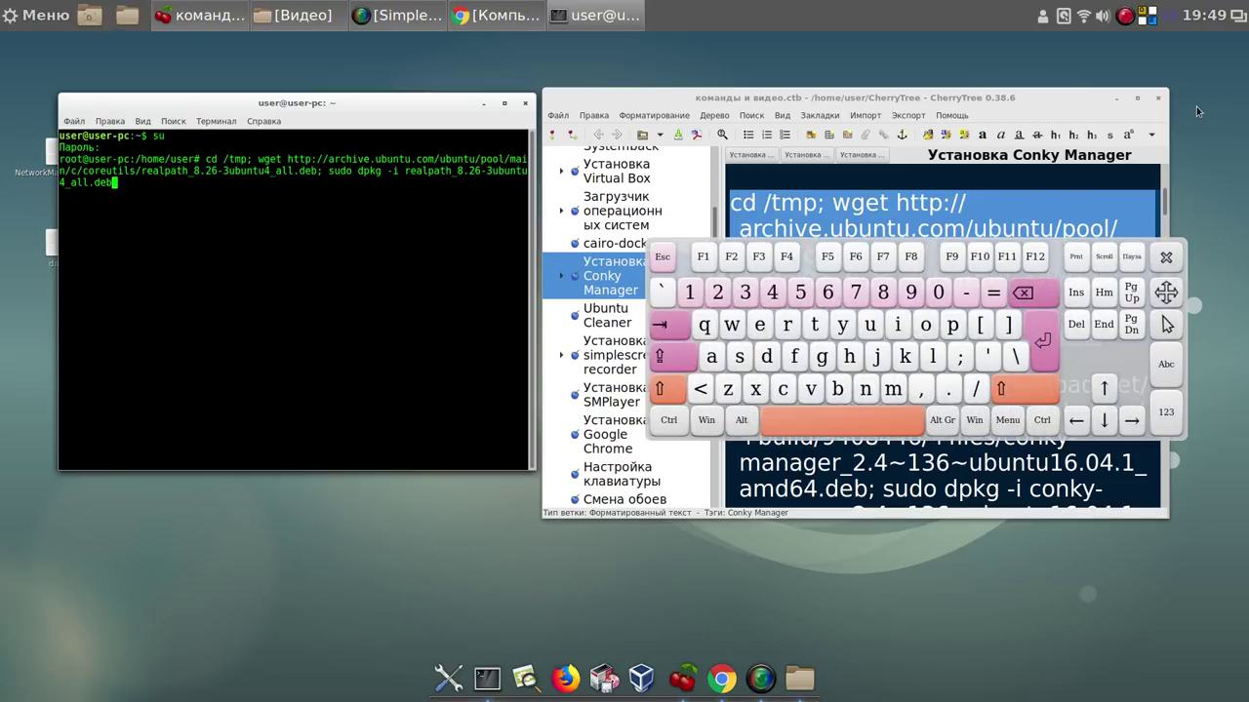
{"action": "left_click", "coordinate": [1042, 337]}
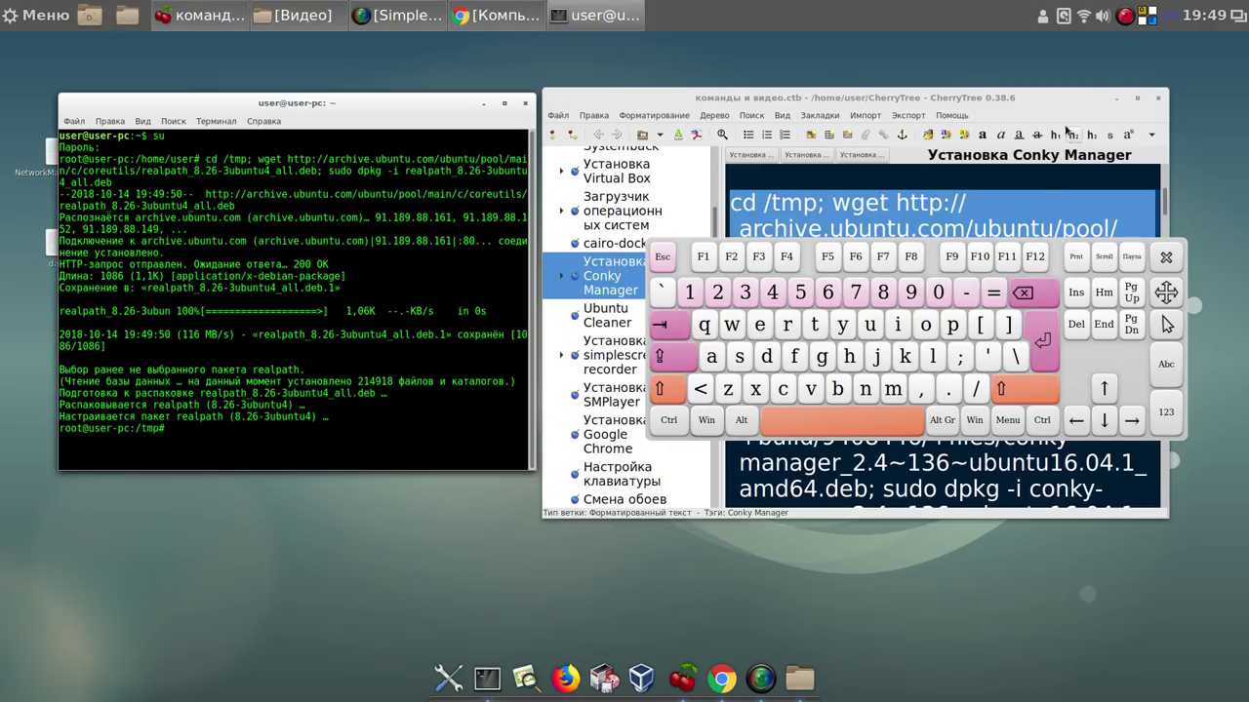
{"action": "left_click", "coordinate": [1167, 257]}
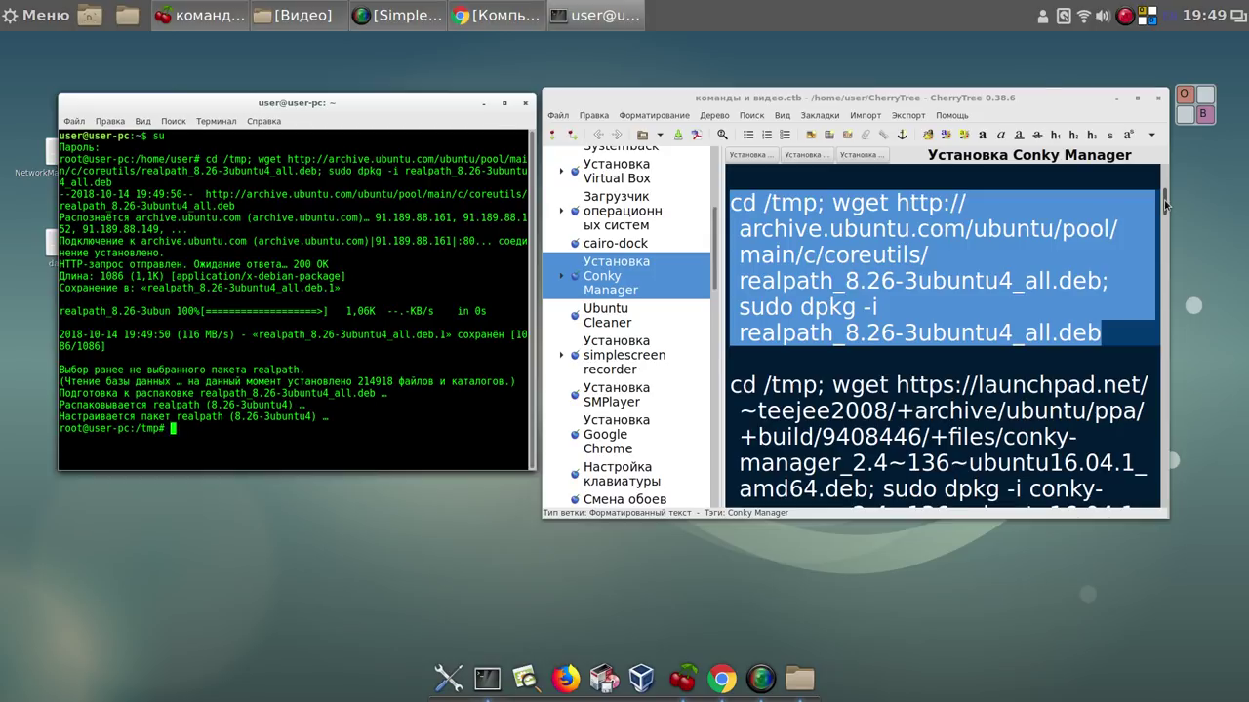
Copy the note's conky-manager_2.4~136~ubuntu16.04.1_amd64.deb command, ending in sudo apt install -f, into the root terminal and run it
{"action": "scroll", "coordinate": [1164, 208], "scroll_direction": "down", "scroll_amount": 2}
{"action": "left_click_drag", "start_coordinate": [1090, 442], "coordinate": [325, 390]}
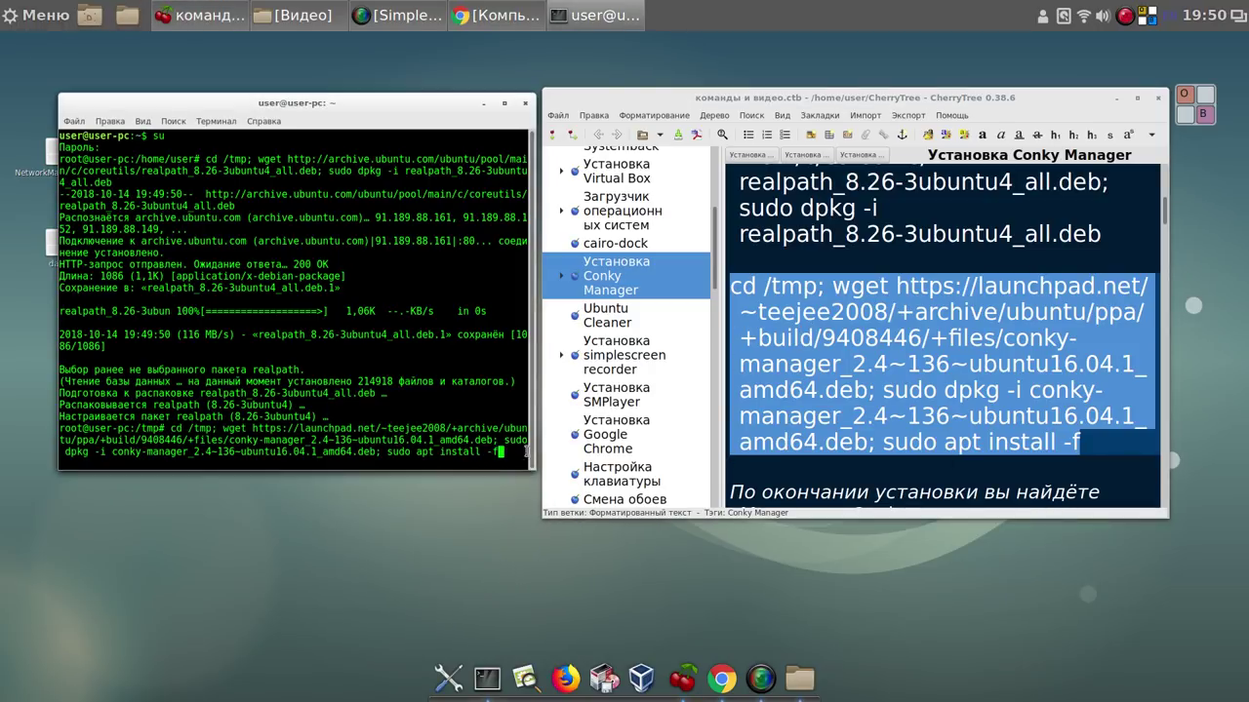
{"action": "left_click", "coordinate": [1200, 111]}
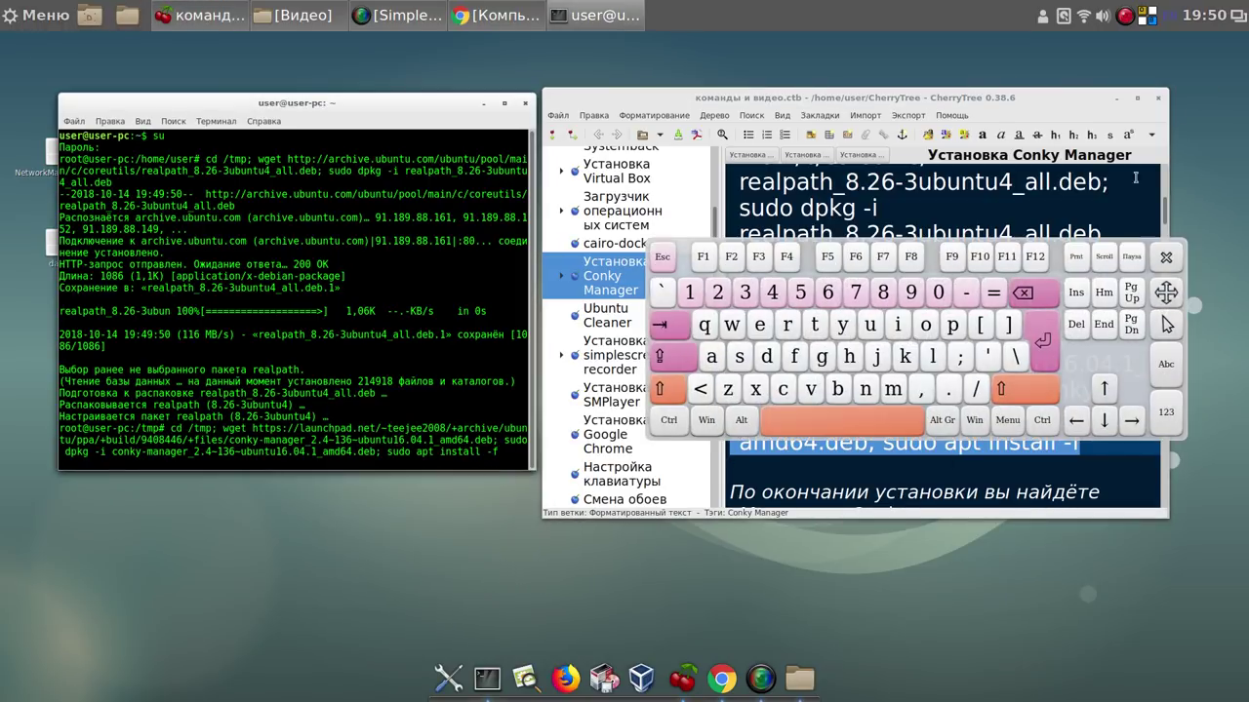
{"action": "left_click", "coordinate": [1036, 332]}
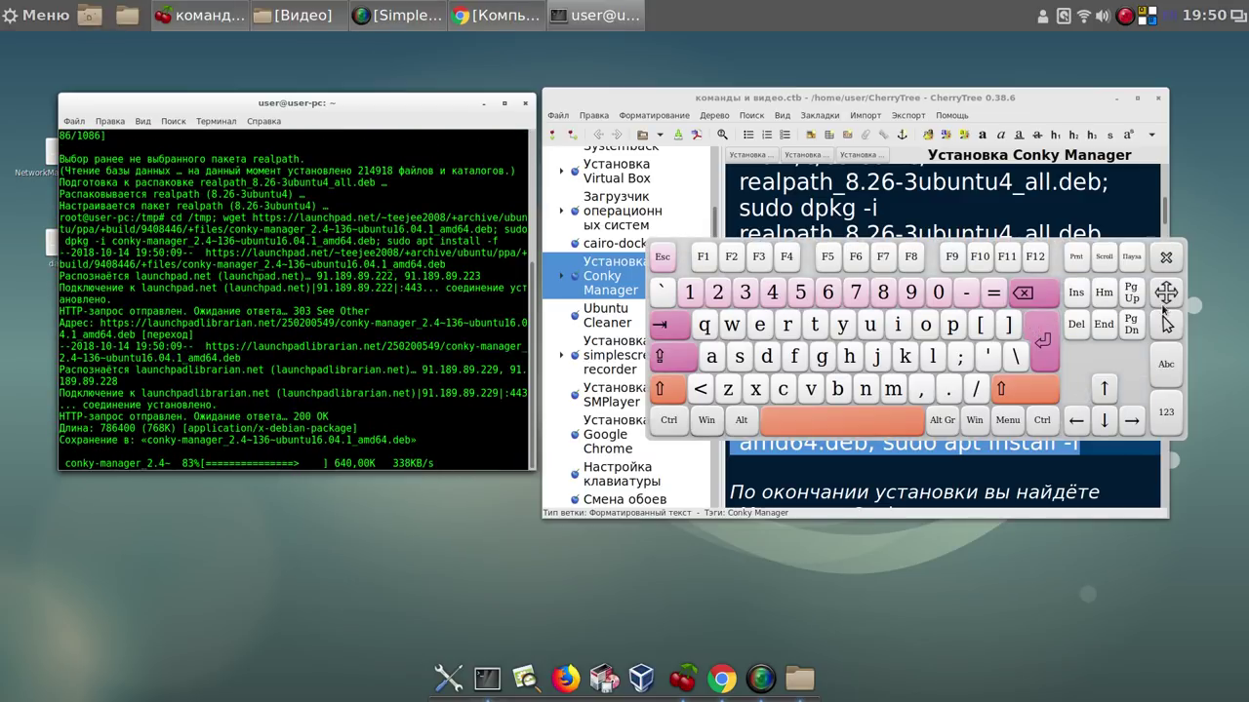
{"action": "left_click", "coordinate": [1165, 257]}
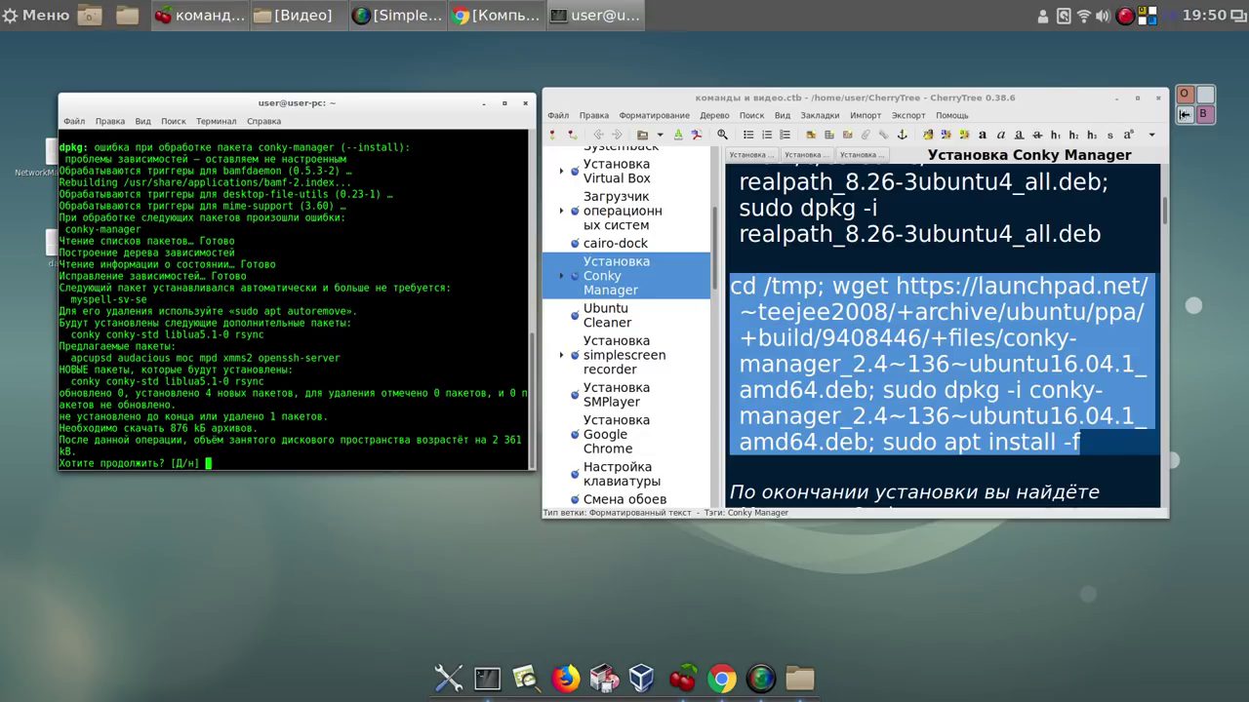
Confirm the installation of the additional conky packages in the root terminal using the on-screen keyboard, and hide the keyboard
{"action": "left_click", "coordinate": [1198, 105]}
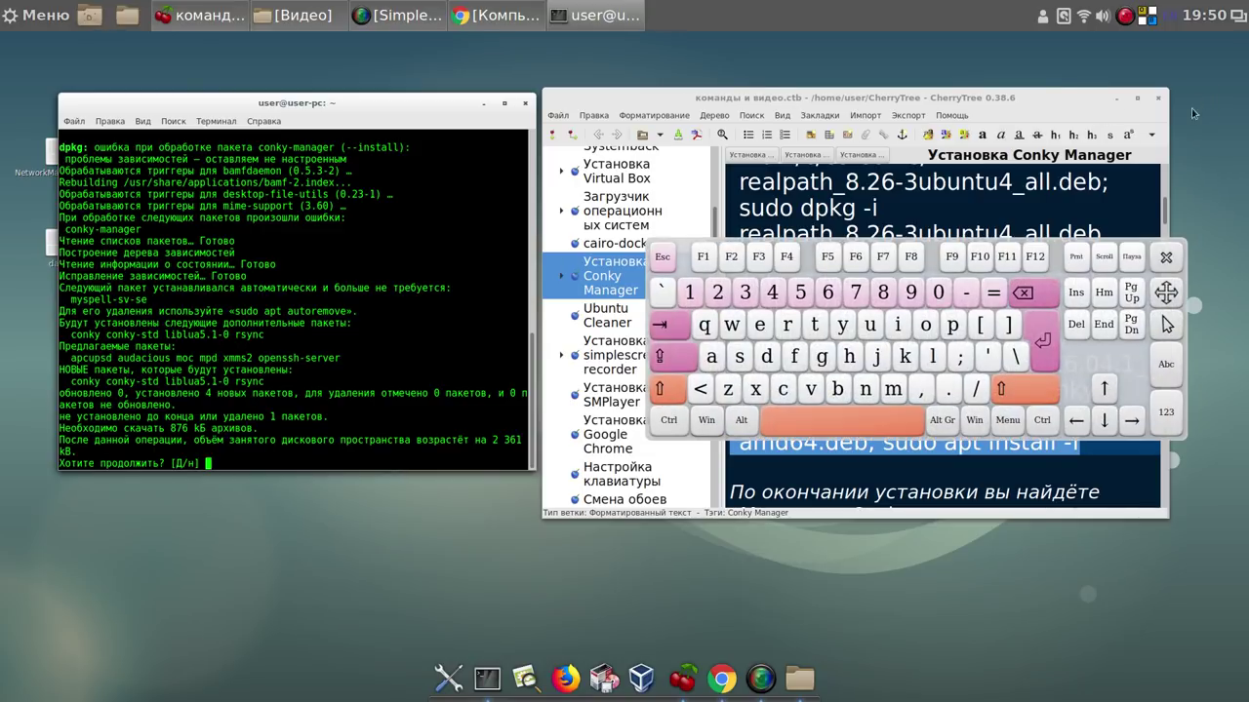
{"action": "left_click", "coordinate": [1041, 339]}
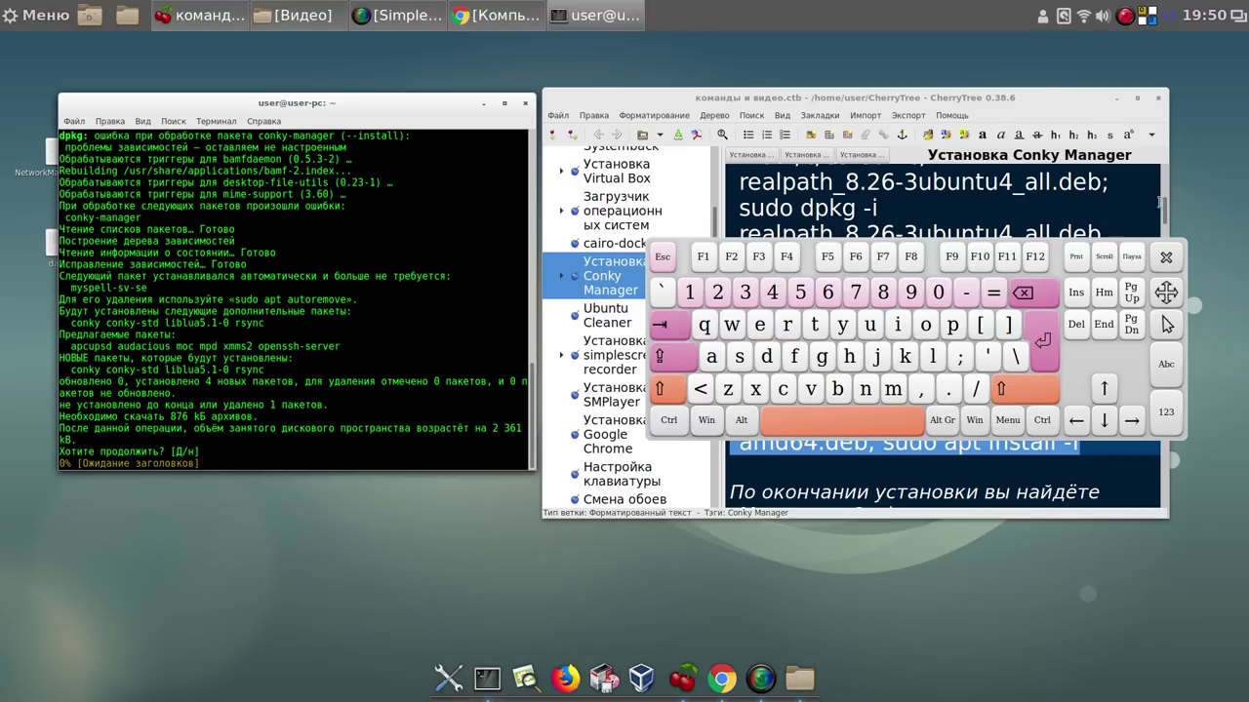
{"action": "left_click", "coordinate": [1166, 256]}
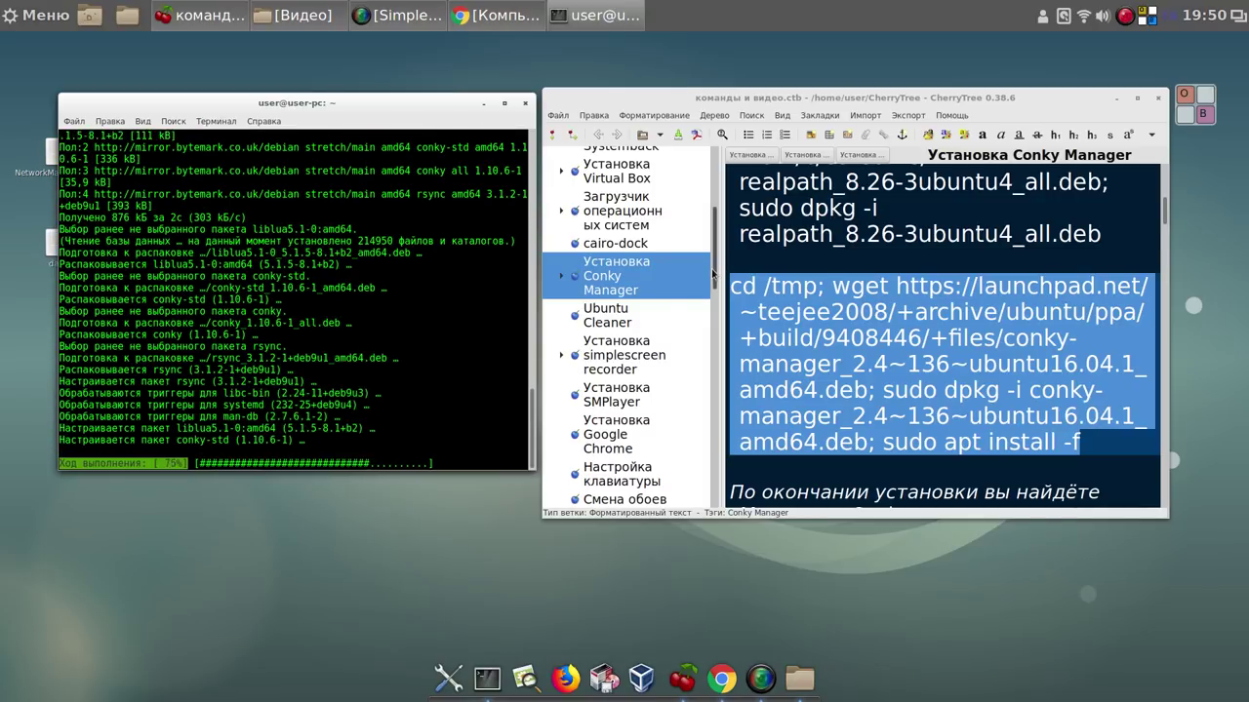
View the note on installing Systemback 1.9.3 in Debian 9/Ubuntu 18.04 under the Установка Systemback branch
{"action": "left_click_drag", "start_coordinate": [713, 273], "coordinate": [727, 208]}
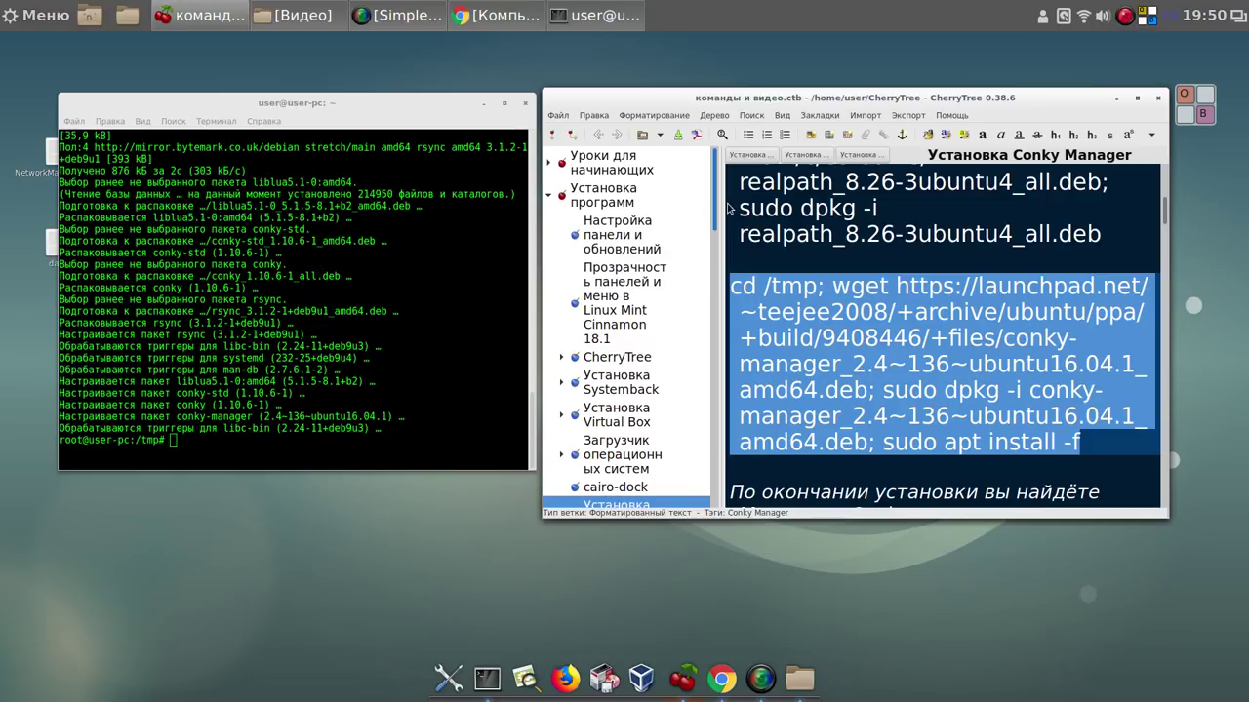
{"action": "left_click", "coordinate": [605, 381]}
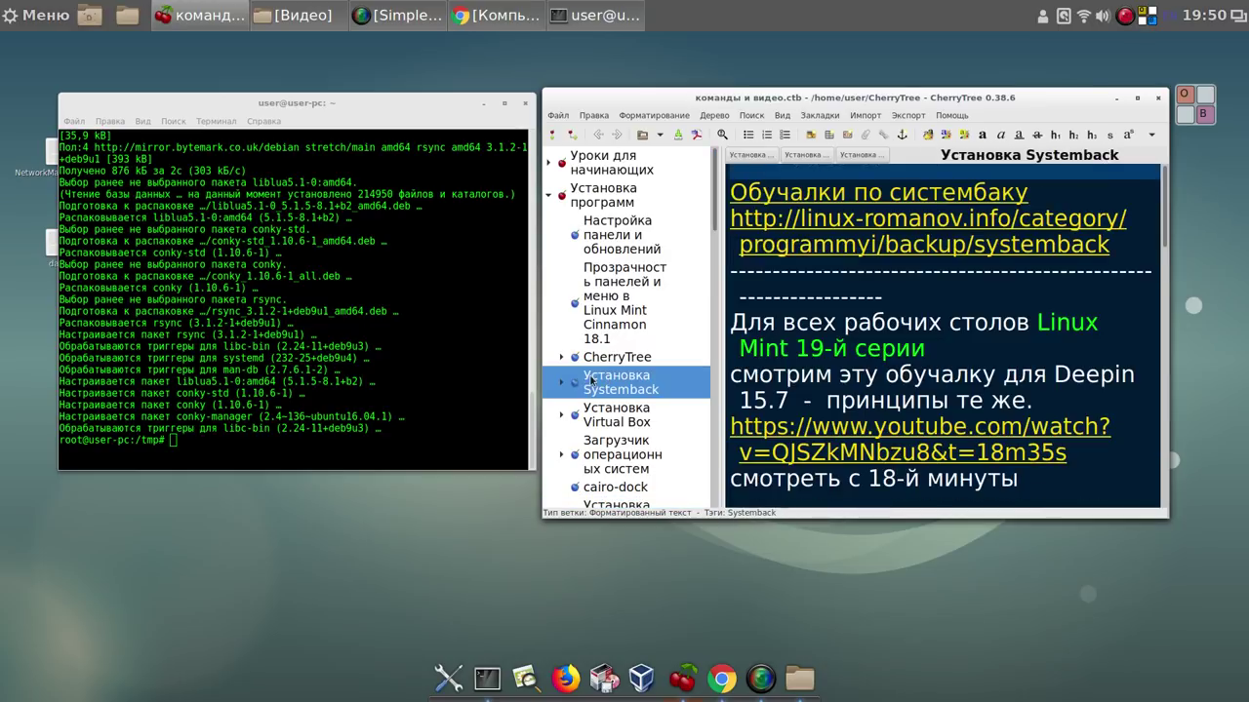
{"action": "left_click", "coordinate": [563, 384]}
{"action": "left_click", "coordinate": [624, 429]}
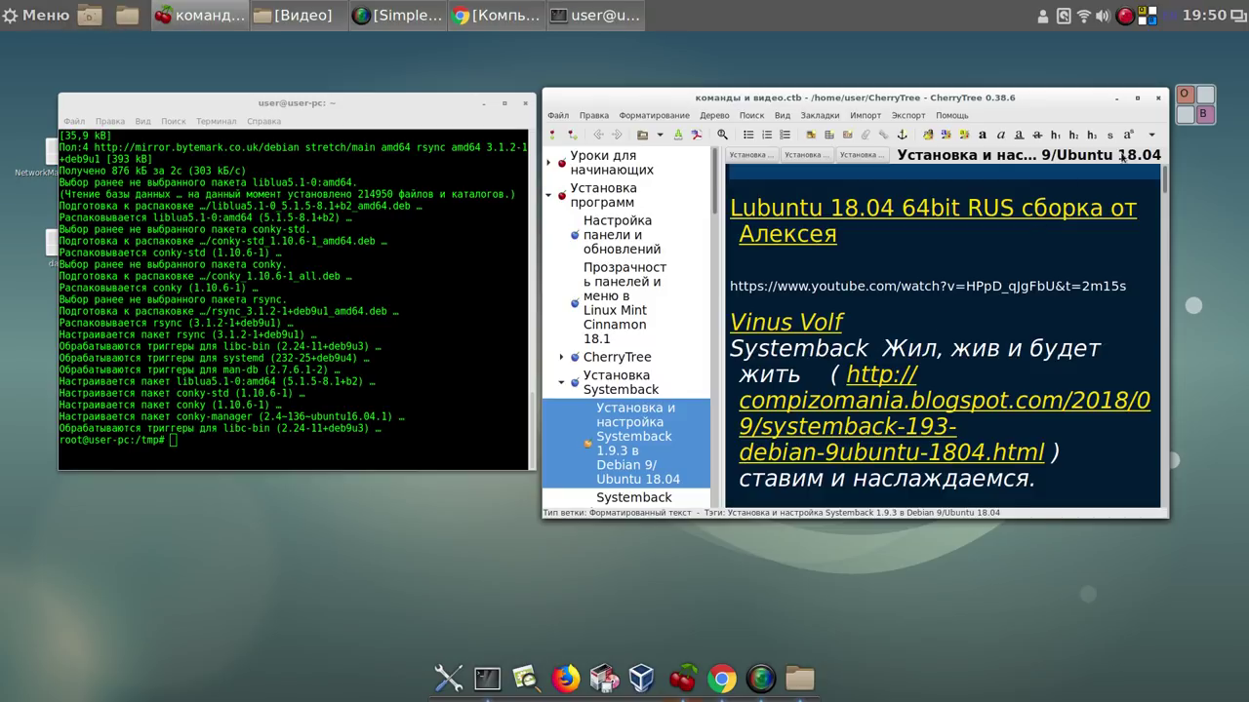
Minimize the CherryTree notes and close the root terminal
{"action": "left_click", "coordinate": [1115, 99]}
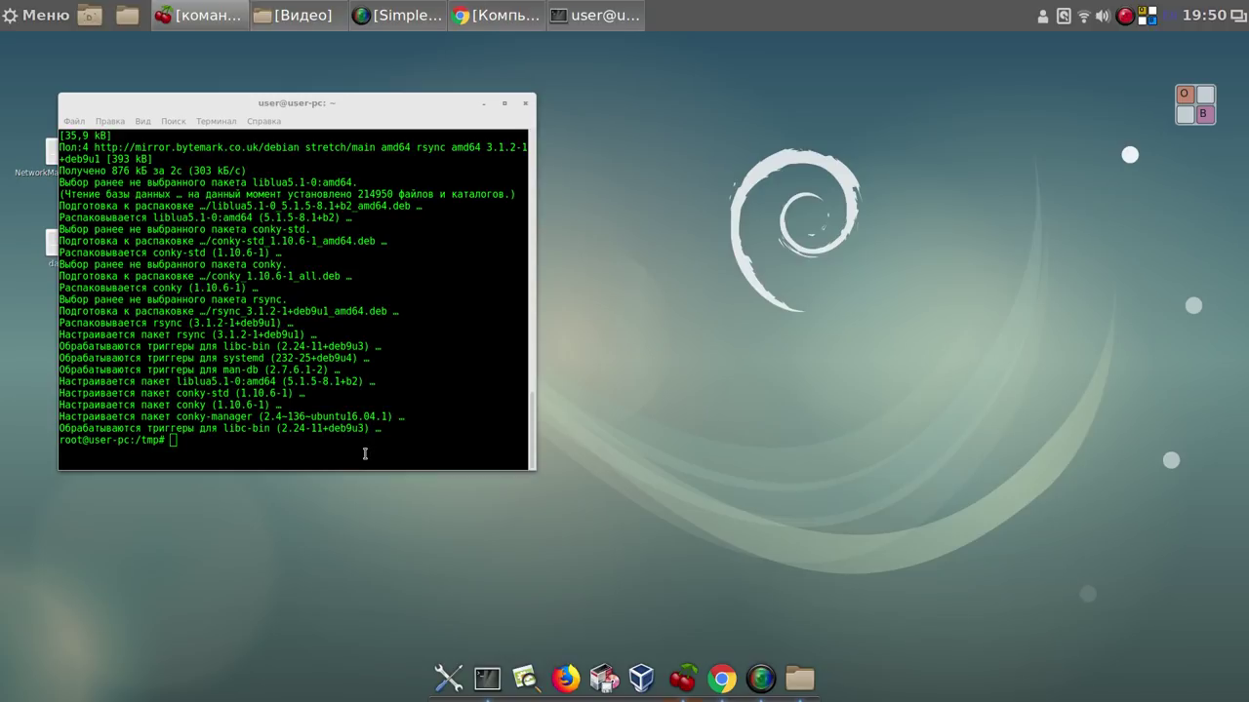
{"action": "left_click", "coordinate": [527, 104]}
{"action": "left_click", "coordinate": [392, 331]}
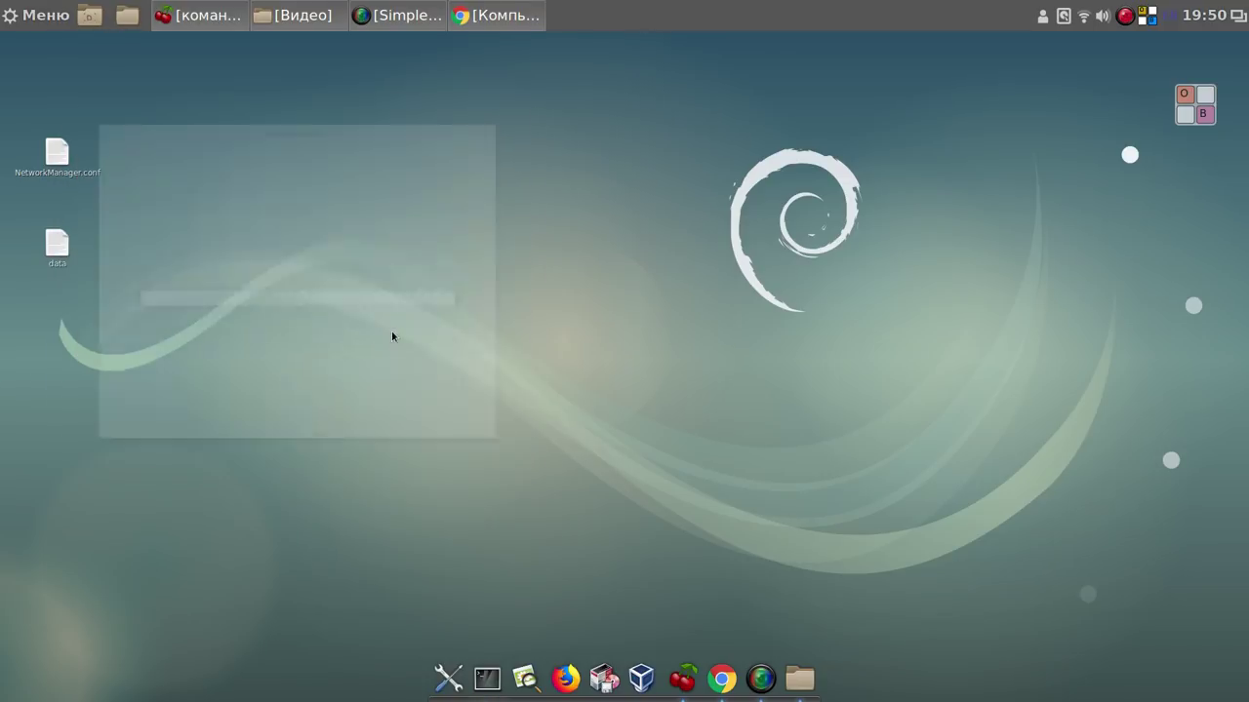
Launch the installed Conky Manager and pin its launcher to the dock
{"action": "left_click", "coordinate": [52, 20]}
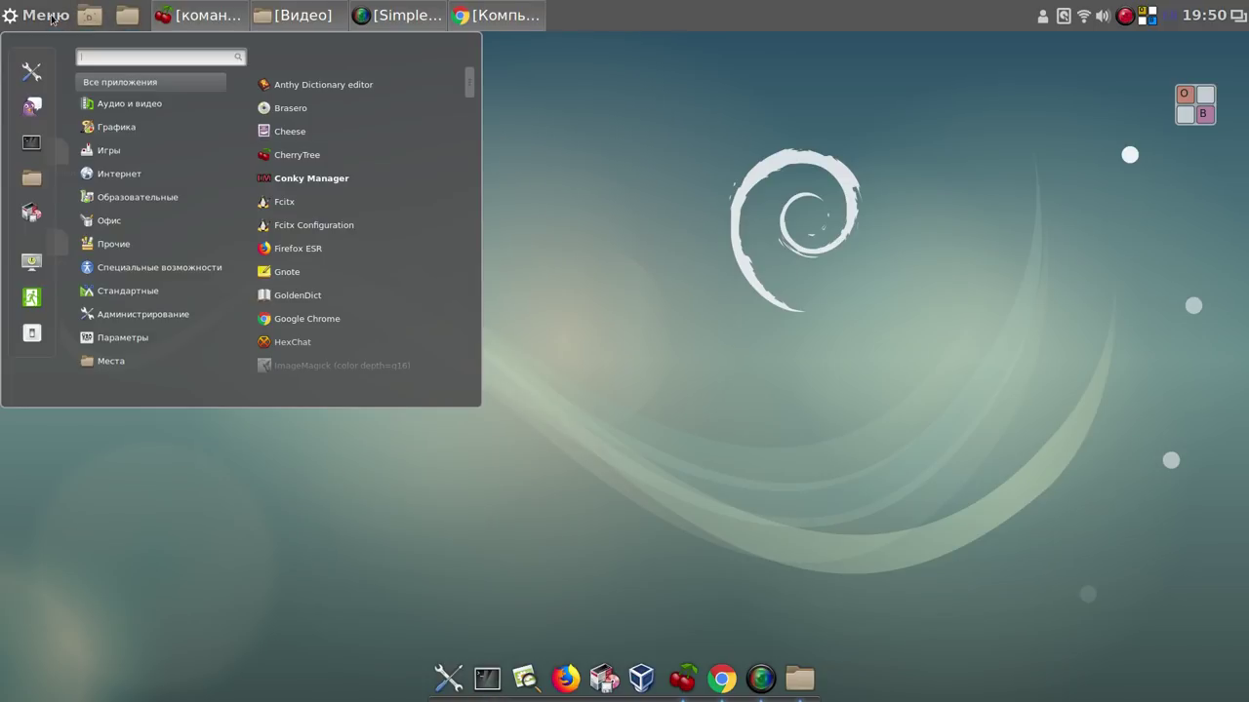
{"action": "left_click", "coordinate": [314, 177]}
{"action": "right_click", "coordinate": [825, 680]}
{"action": "left_click", "coordinate": [825, 632]}
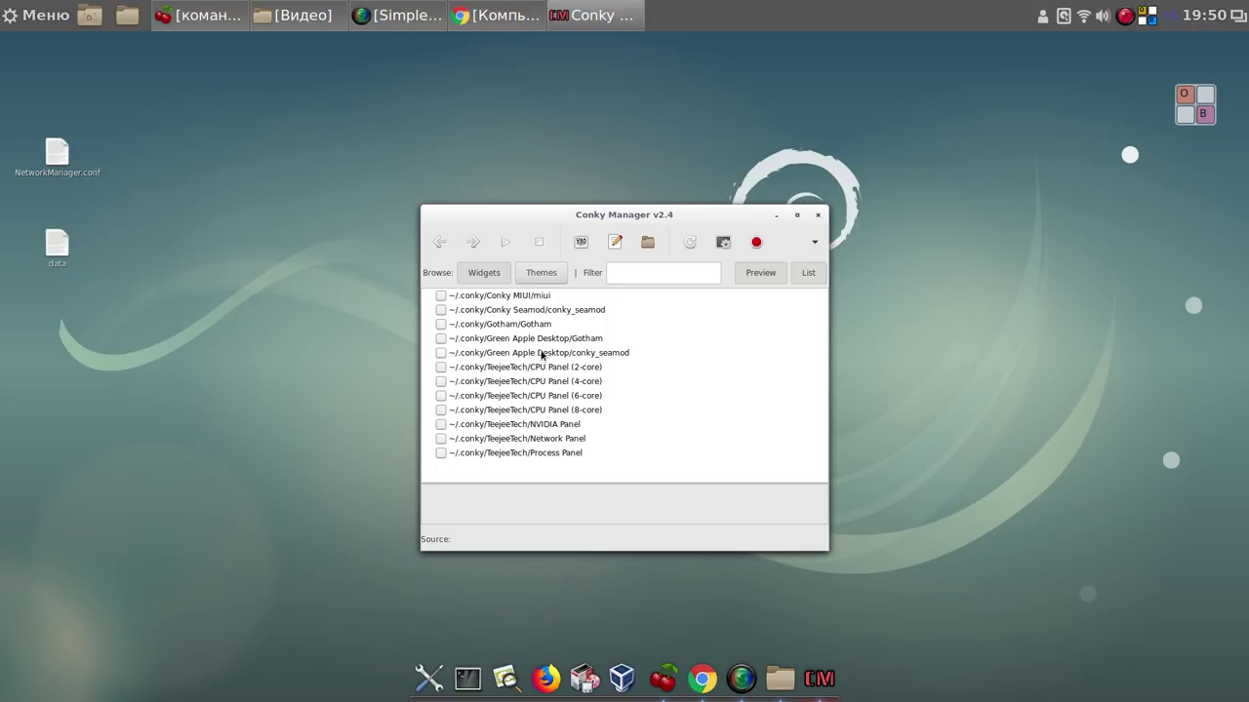
Enable the ~/.conky/Gotham/Gotham widget on the desktop and close Conky Manager
{"action": "left_click", "coordinate": [440, 325]}
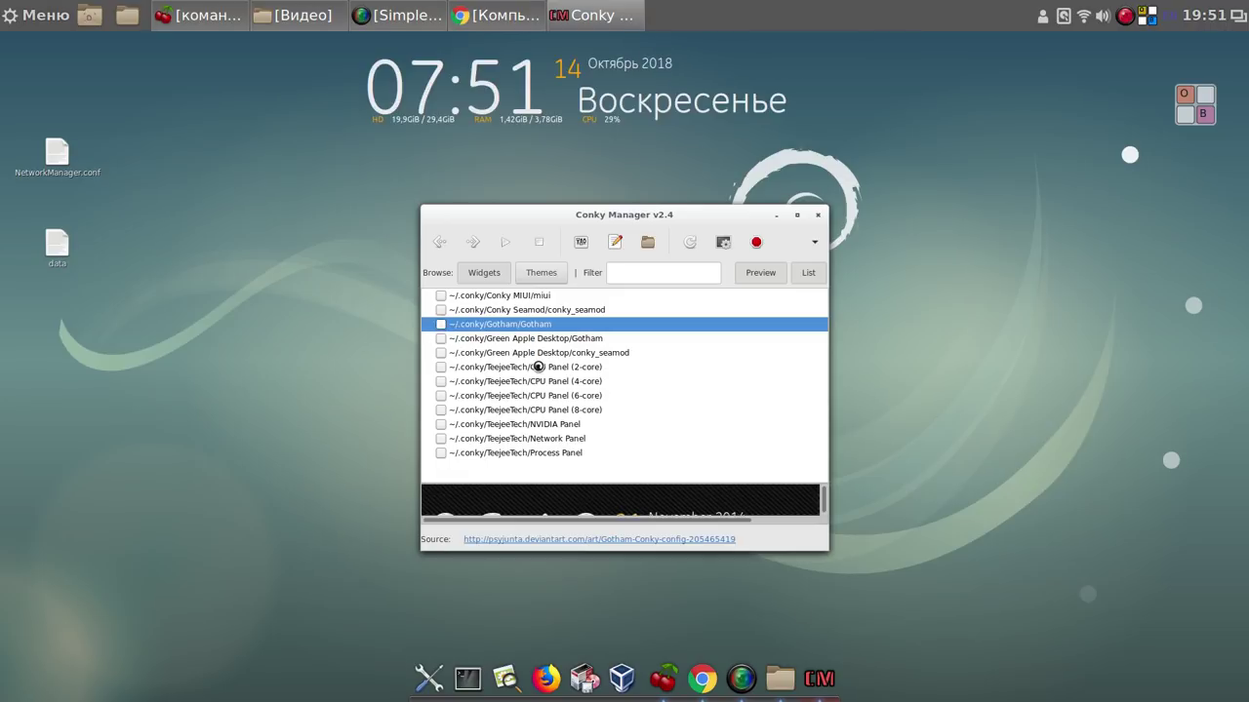
{"action": "left_click", "coordinate": [817, 216]}
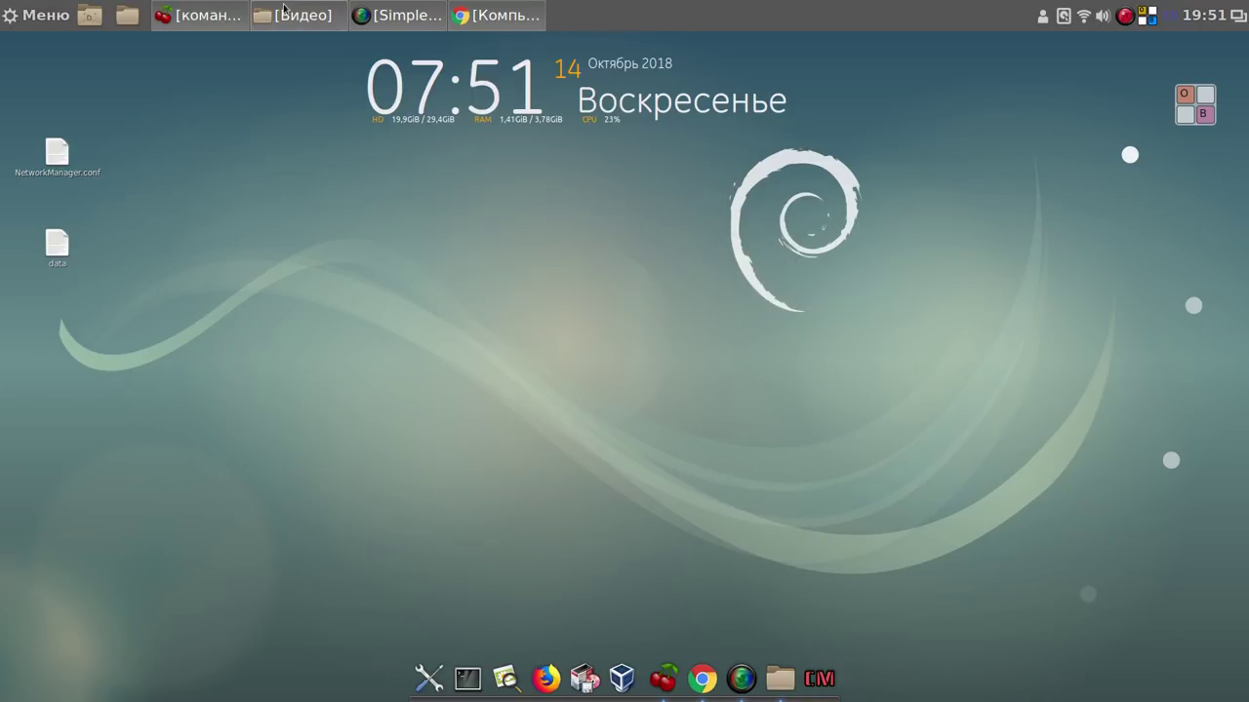
Show hidden files in the home folder and open the .conky folder
{"action": "left_click", "coordinate": [302, 21]}
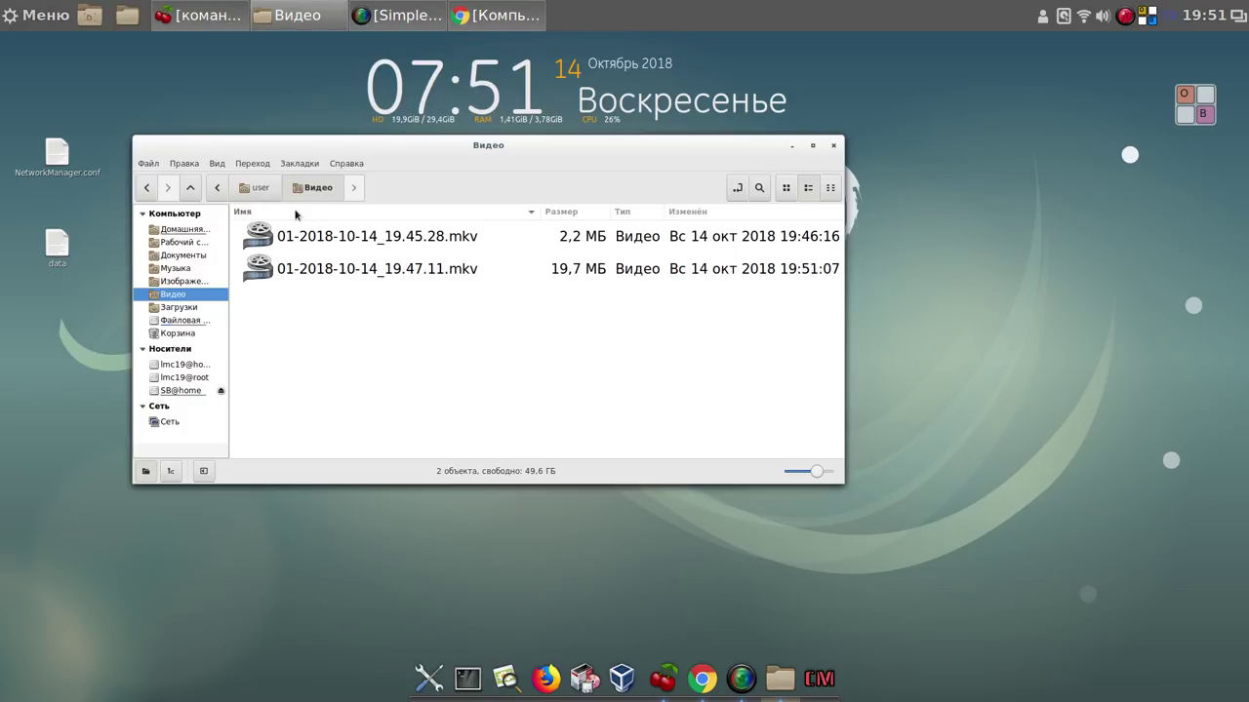
{"action": "left_click", "coordinate": [257, 190]}
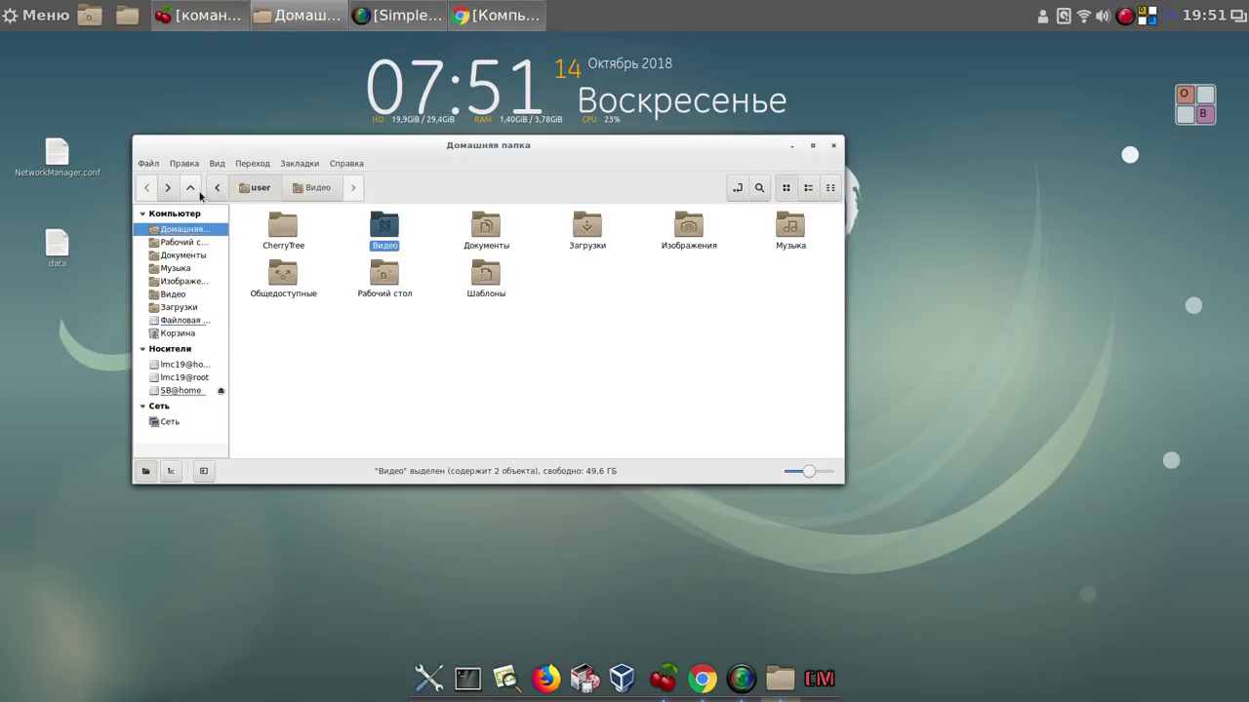
{"action": "left_click", "coordinate": [216, 164]}
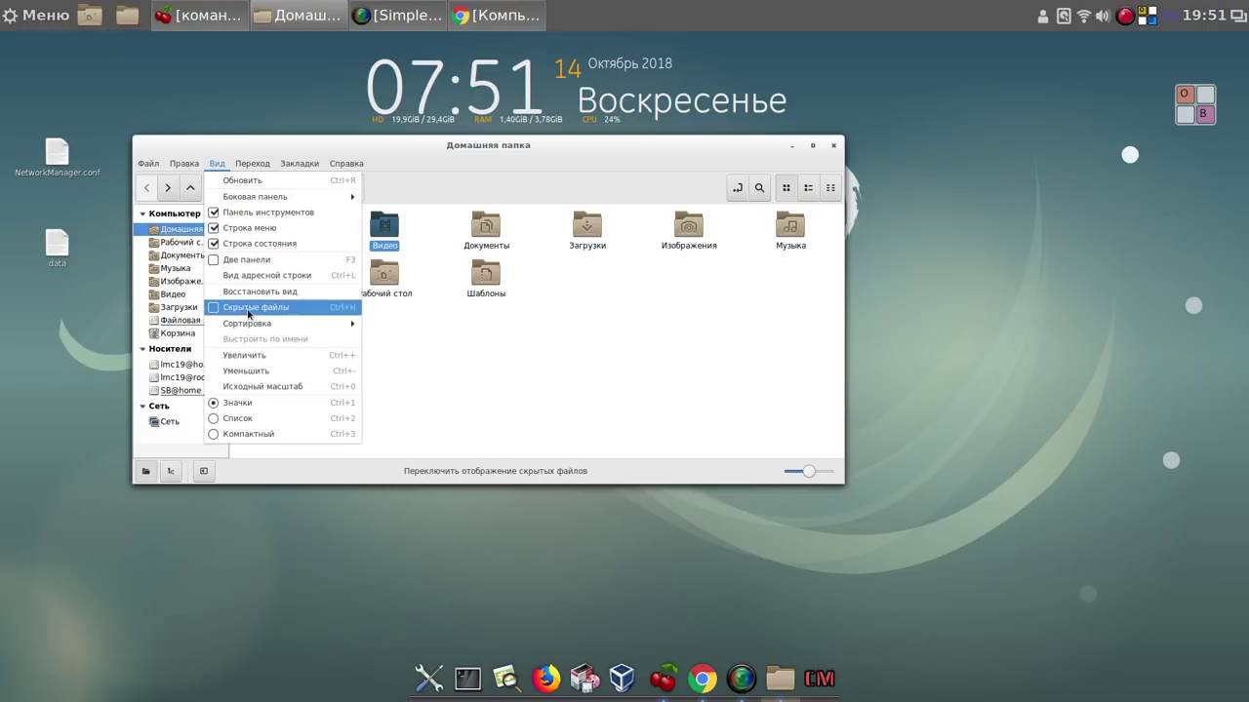
{"action": "left_click", "coordinate": [248, 308]}
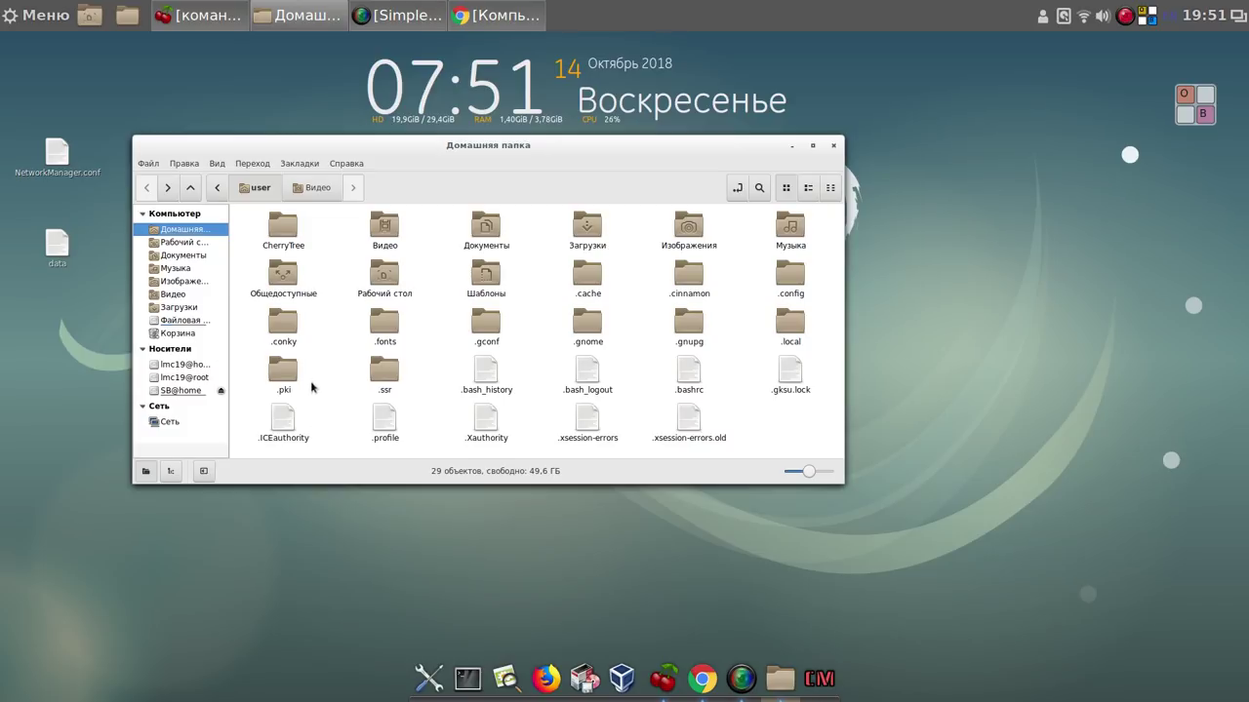
{"action": "double_click", "coordinate": [284, 330]}
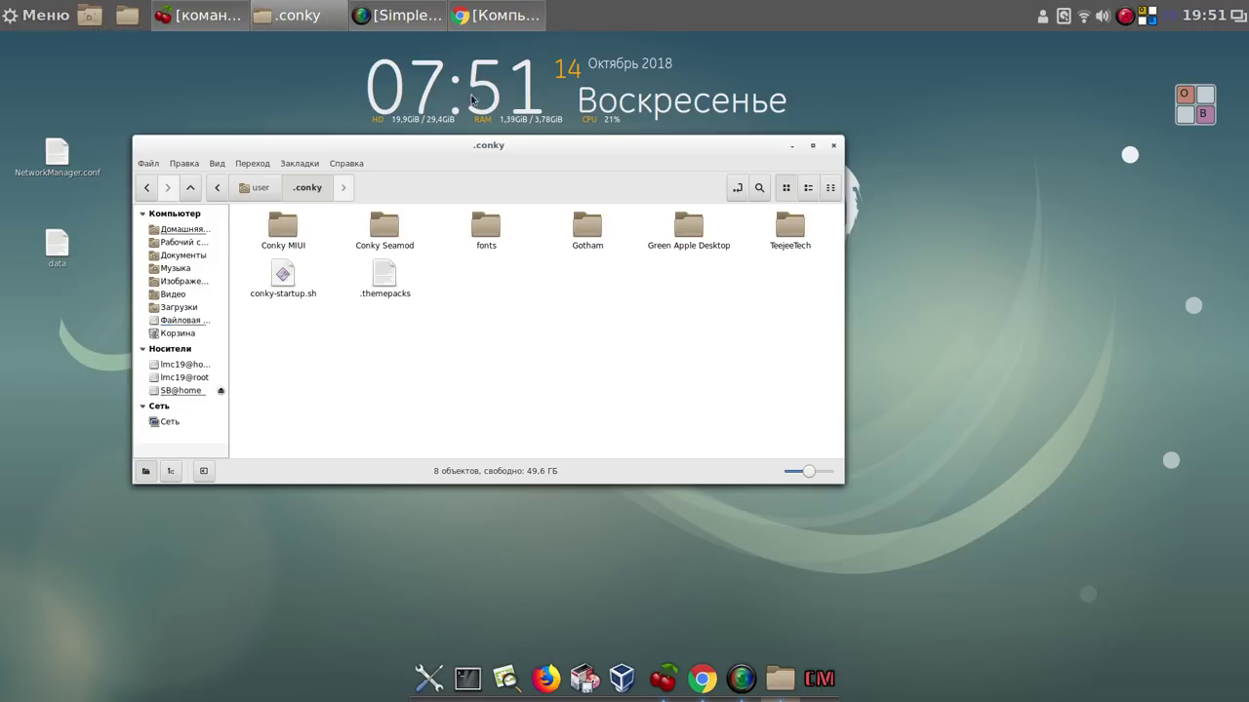
Switch to Chrome and, from the site's КРОК storage link, open Программы для Linux and its Конки - системный монитор folder
{"action": "left_click", "coordinate": [522, 18]}
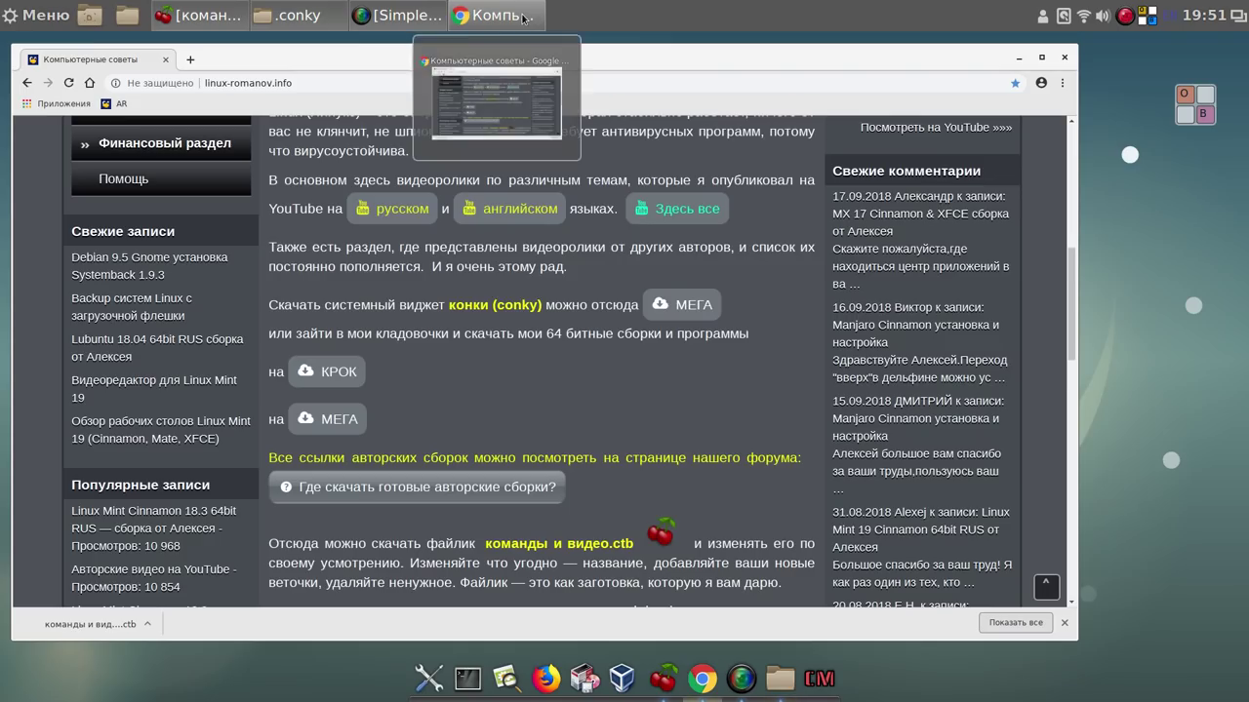
{"action": "left_click", "coordinate": [351, 376]}
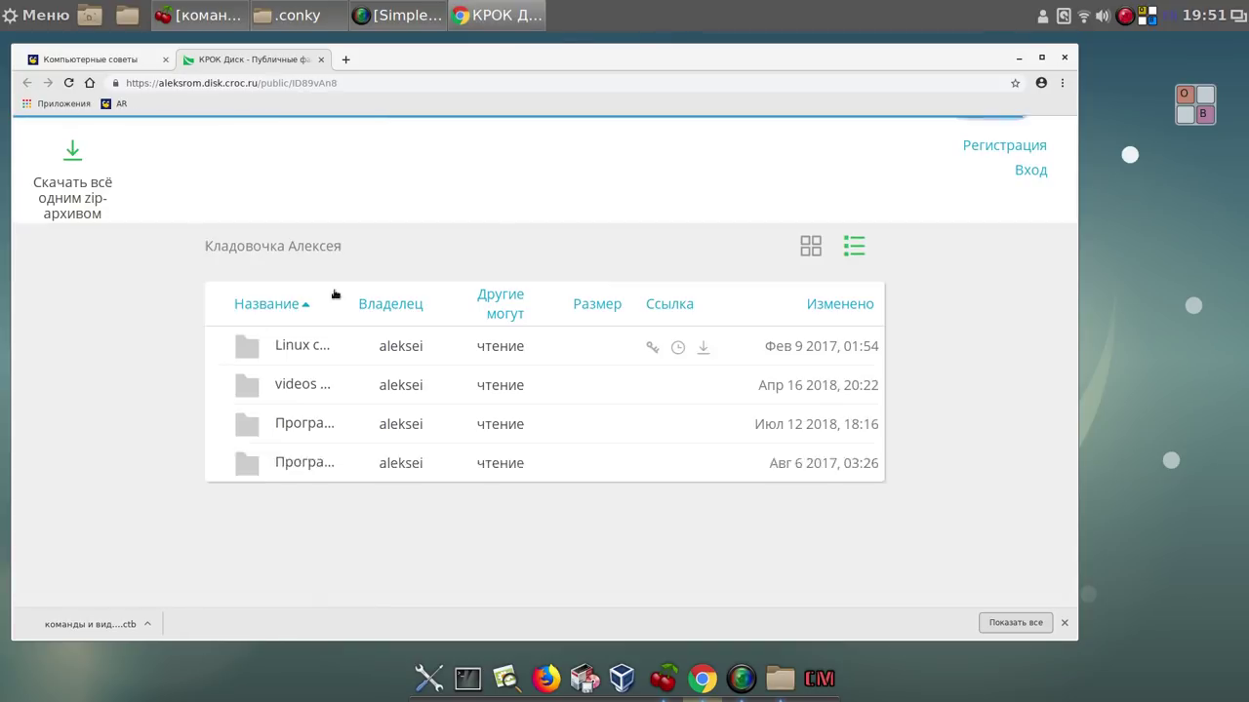
{"action": "left_click", "coordinate": [320, 433]}
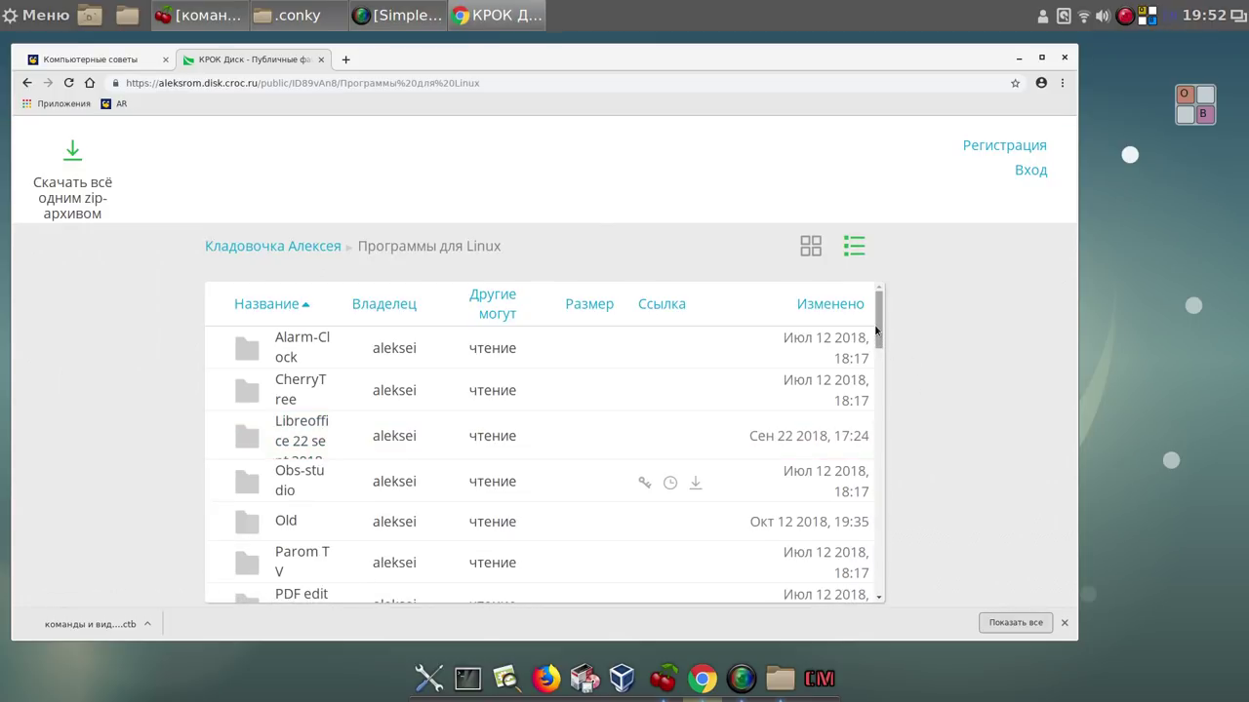
{"action": "left_click_drag", "start_coordinate": [876, 331], "coordinate": [877, 332]}
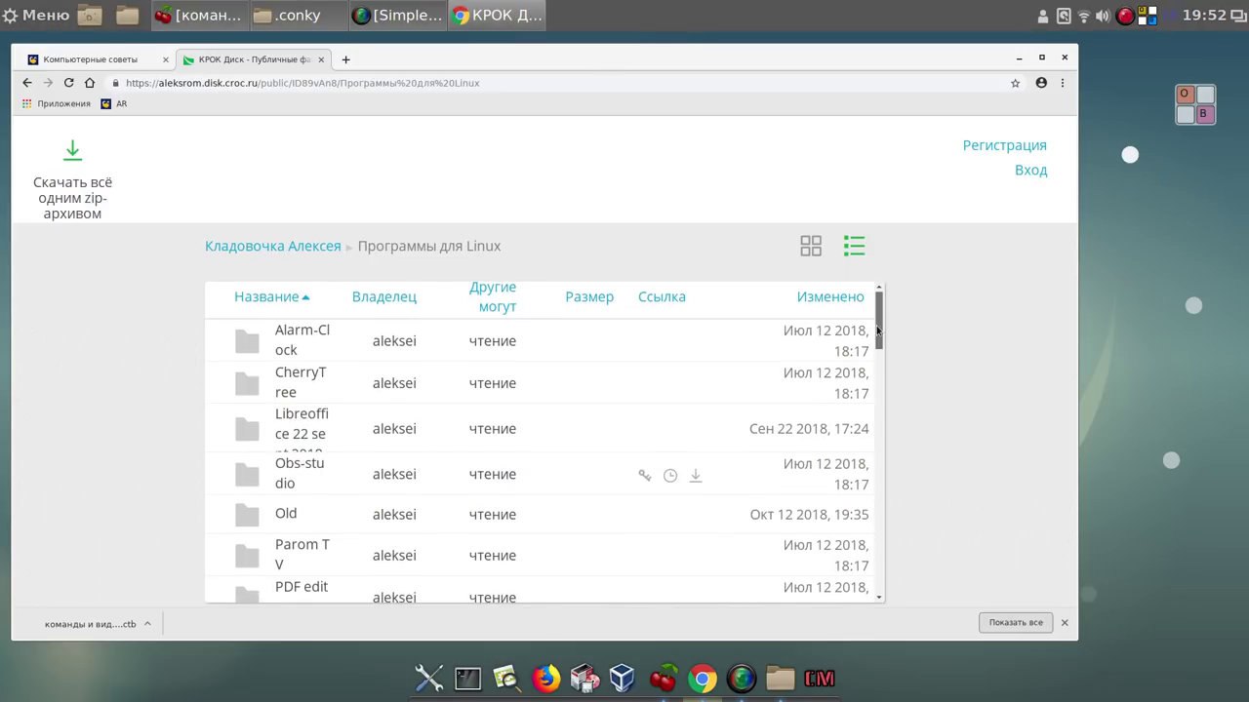
{"action": "left_click_drag", "start_coordinate": [876, 331], "coordinate": [912, 459]}
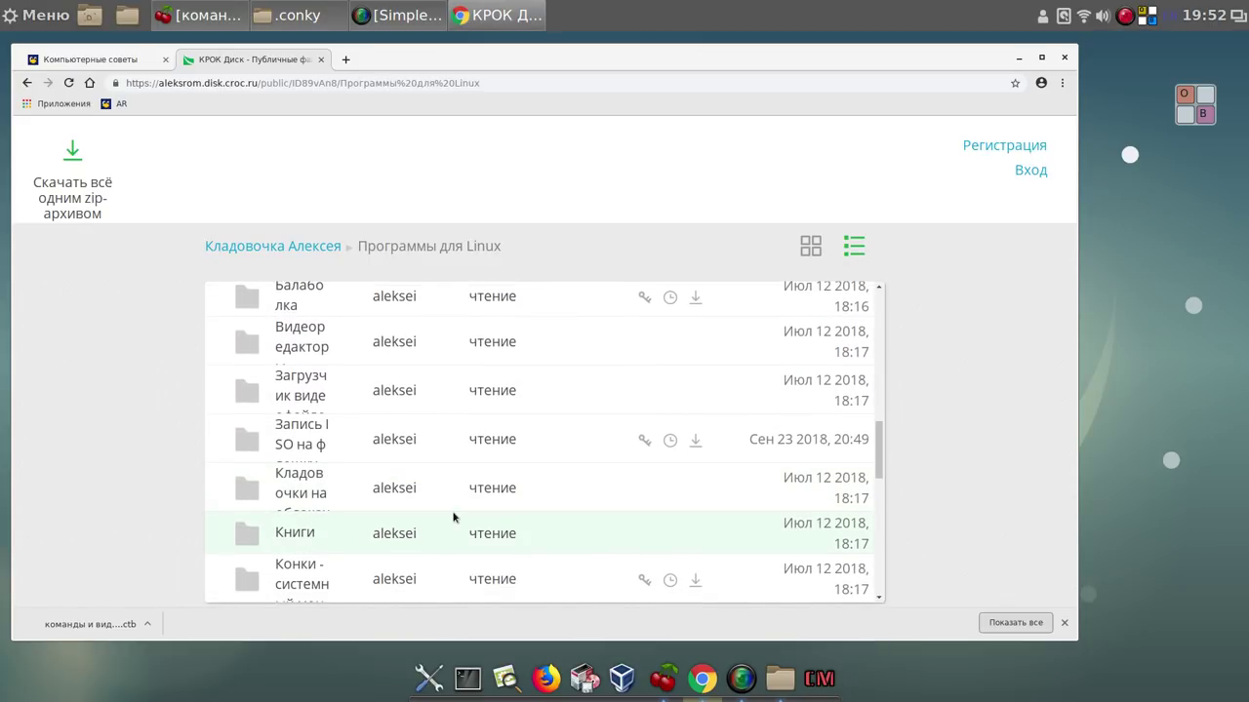
{"action": "left_click", "coordinate": [301, 576]}
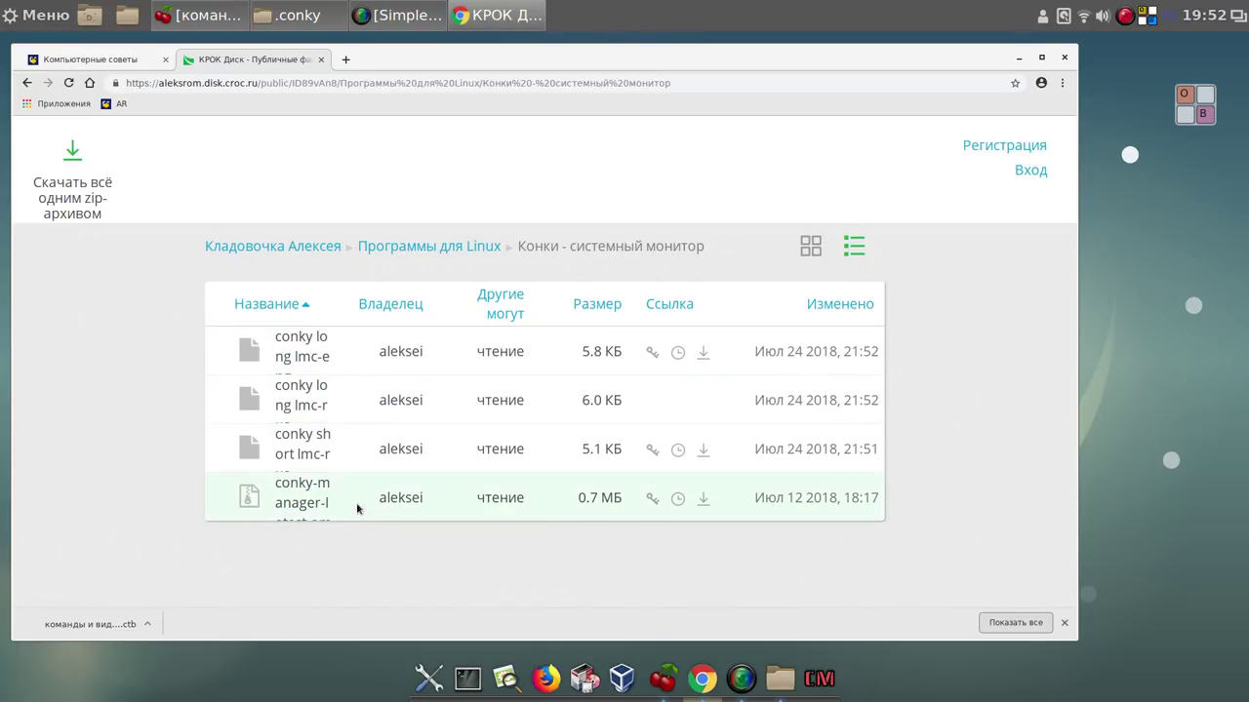
Download the conky long lmc-rus and conky short lmc-rus files, allowing multiple downloads, and minimize the browser
{"action": "left_click", "coordinate": [322, 404]}
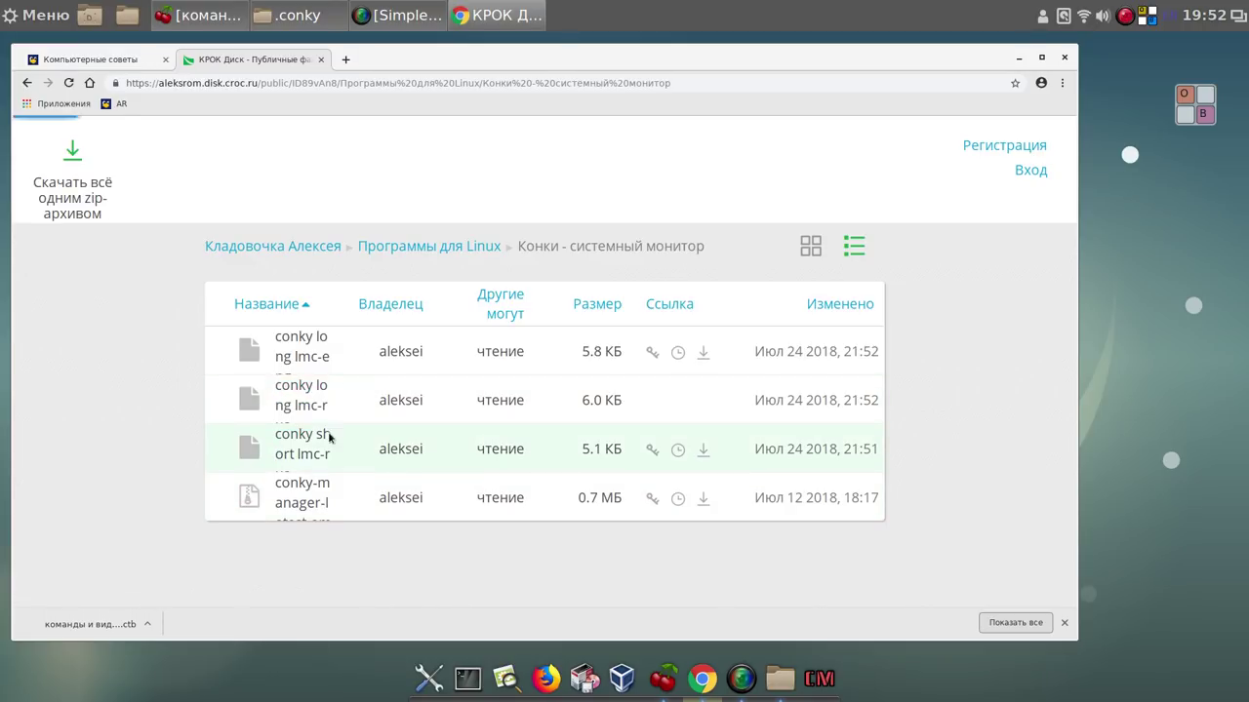
{"action": "mouse_move", "coordinate": [310, 444]}
{"action": "left_click", "coordinate": [373, 460]}
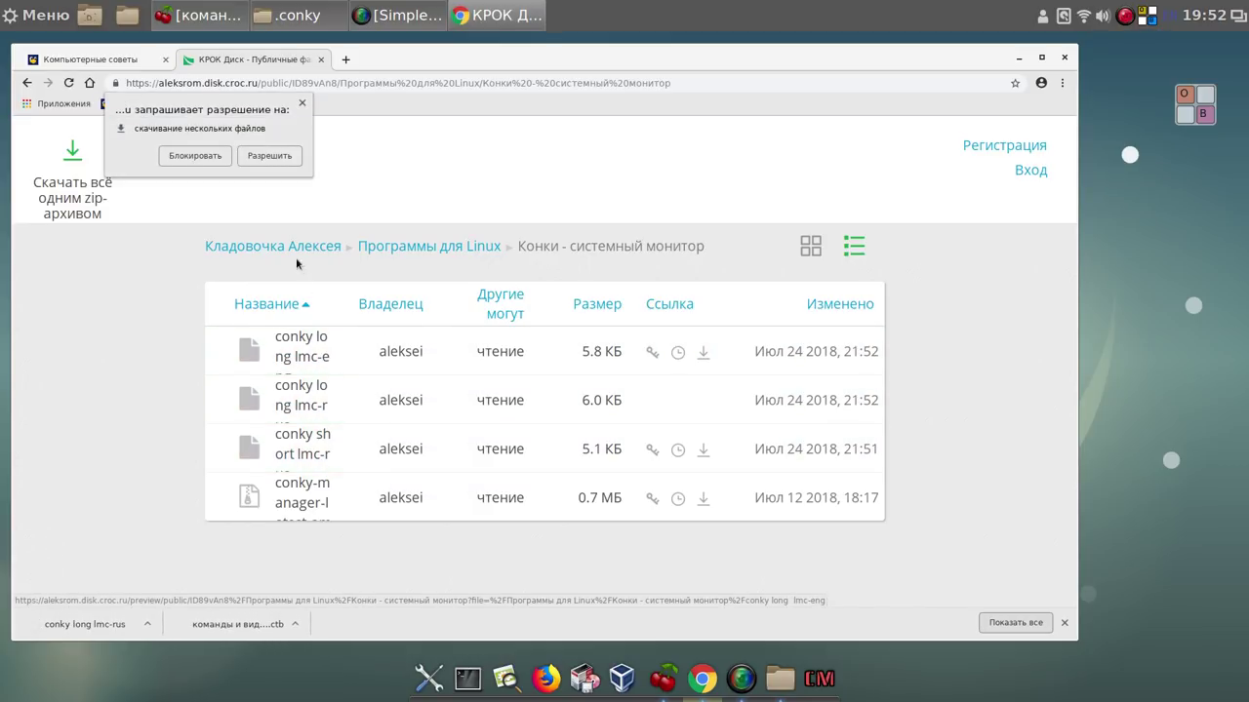
{"action": "left_click", "coordinate": [276, 159]}
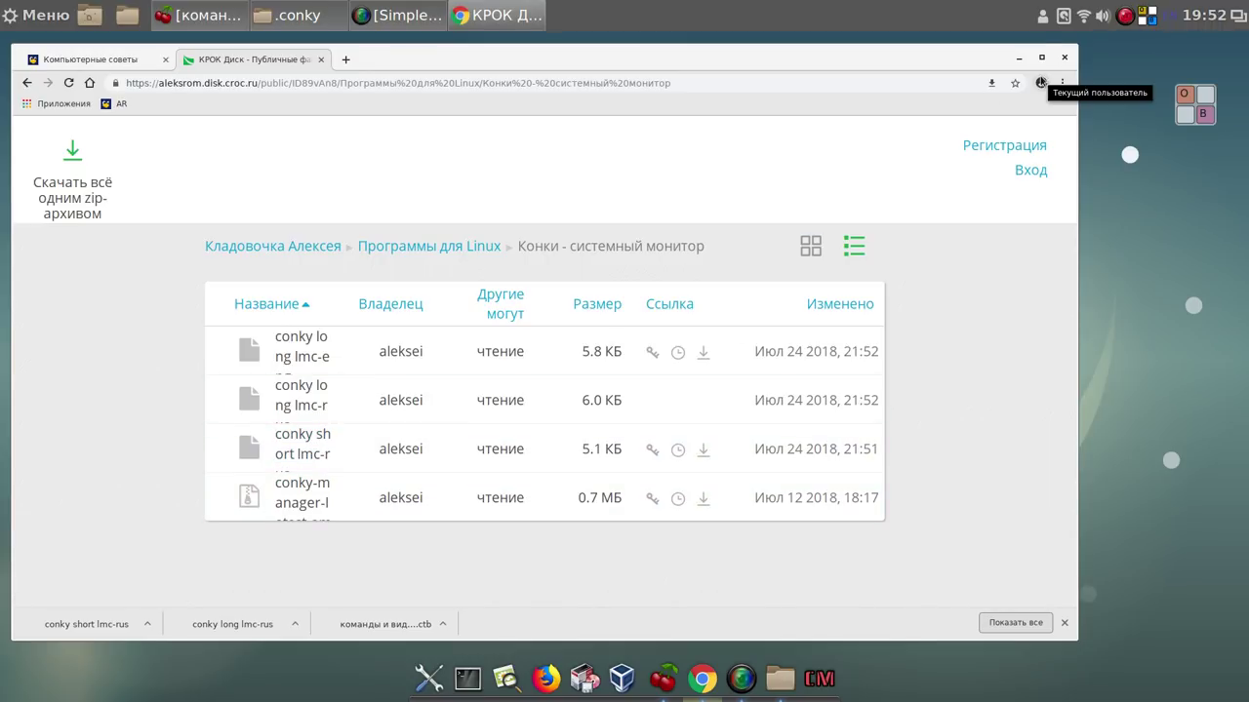
{"action": "left_click", "coordinate": [1019, 59]}
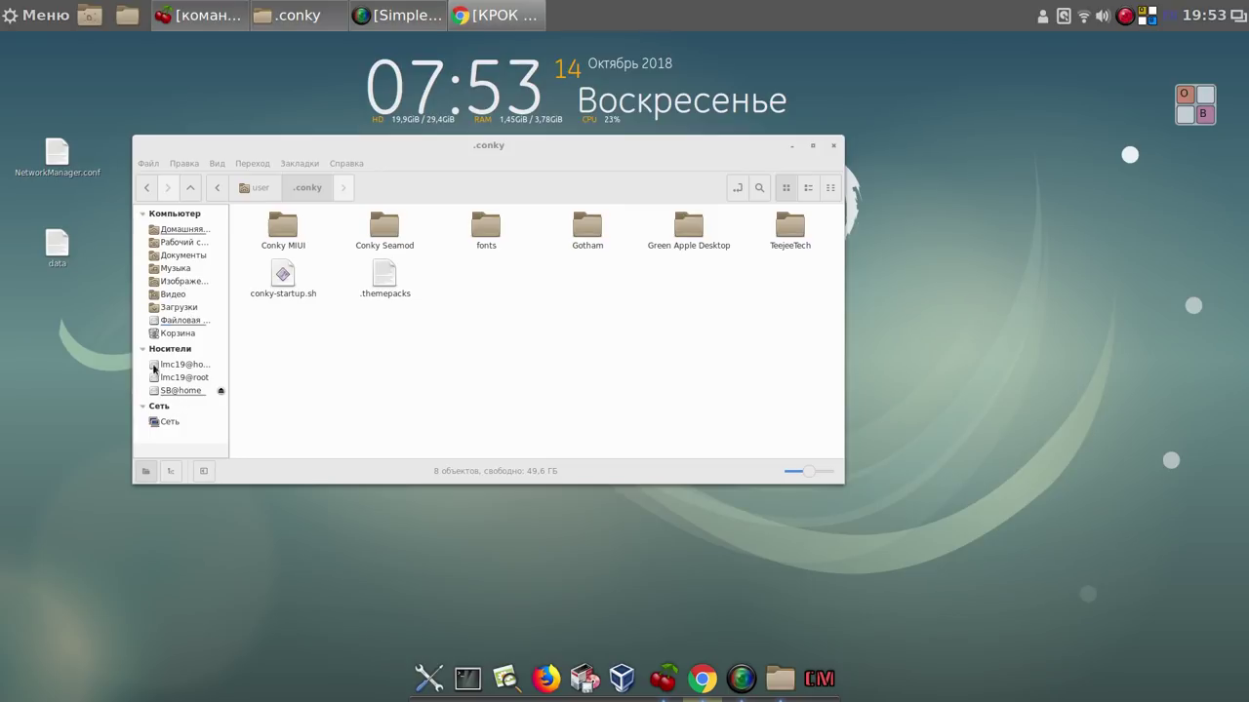
Open the Загрузки folder in a second file manager tab alongside .conky
{"action": "right_click", "coordinate": [182, 311]}
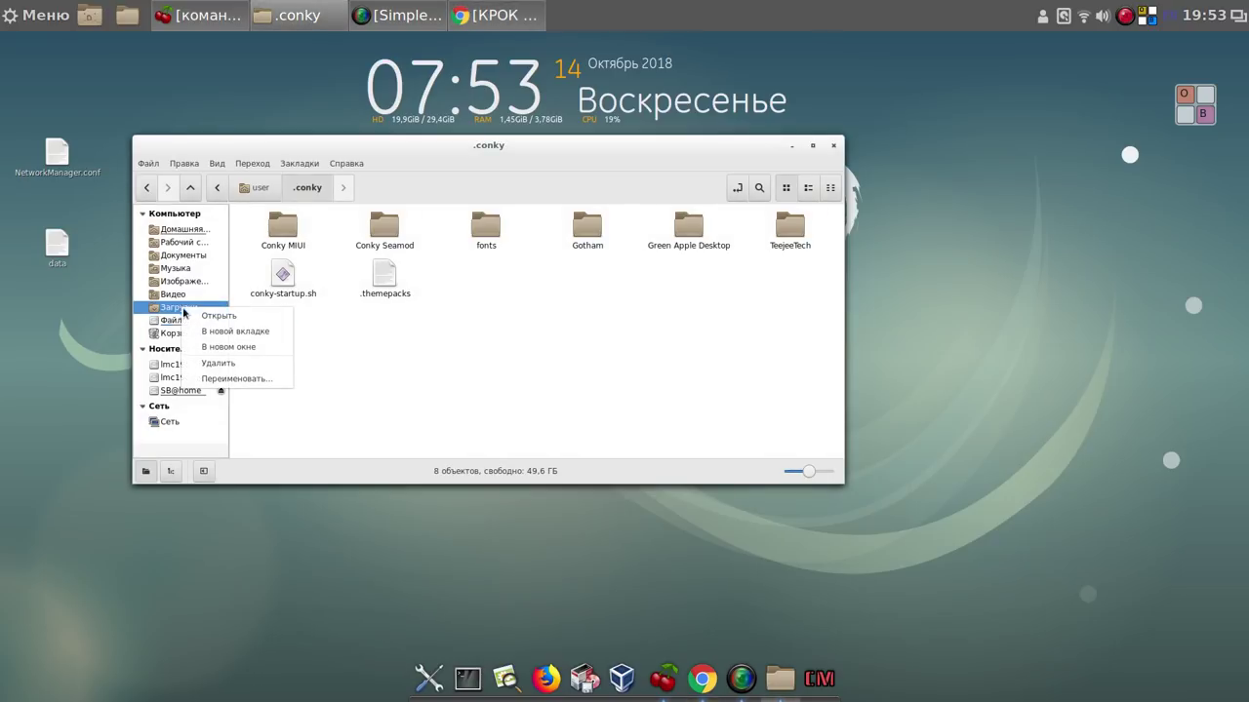
{"action": "left_click", "coordinate": [231, 332]}
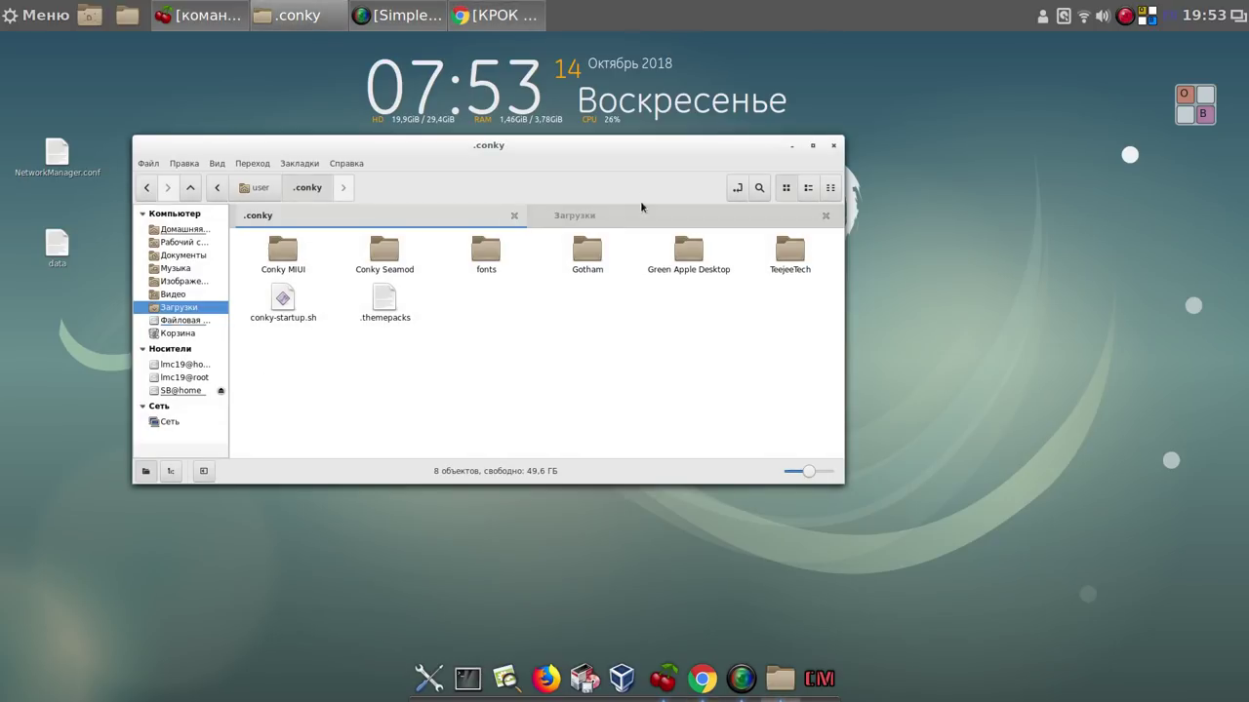
{"action": "left_click", "coordinate": [641, 208]}
Move conky short lmc-rus, conky long lmc-rus and команды и видео.ctb from Загрузки into the .conky folder
{"action": "left_click_drag", "start_coordinate": [554, 286], "coordinate": [214, 296]}
{"action": "right_click", "coordinate": [279, 254]}
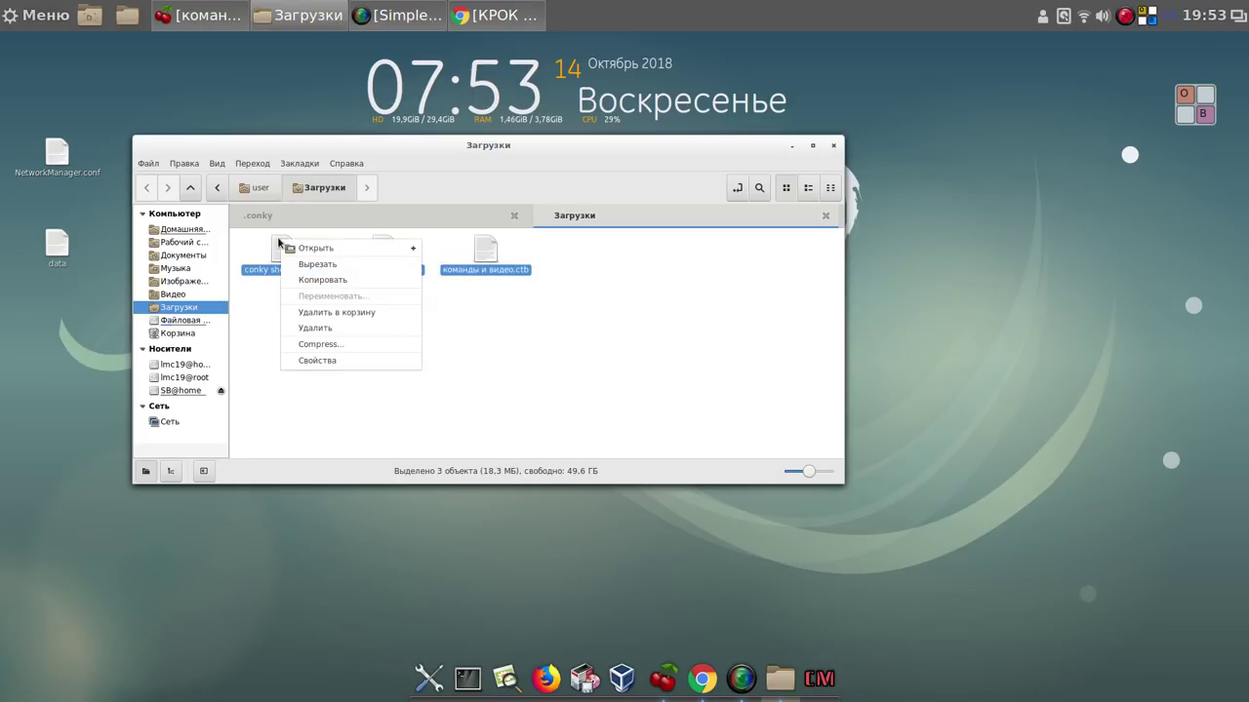
{"action": "left_click", "coordinate": [321, 270]}
{"action": "left_click", "coordinate": [361, 216]}
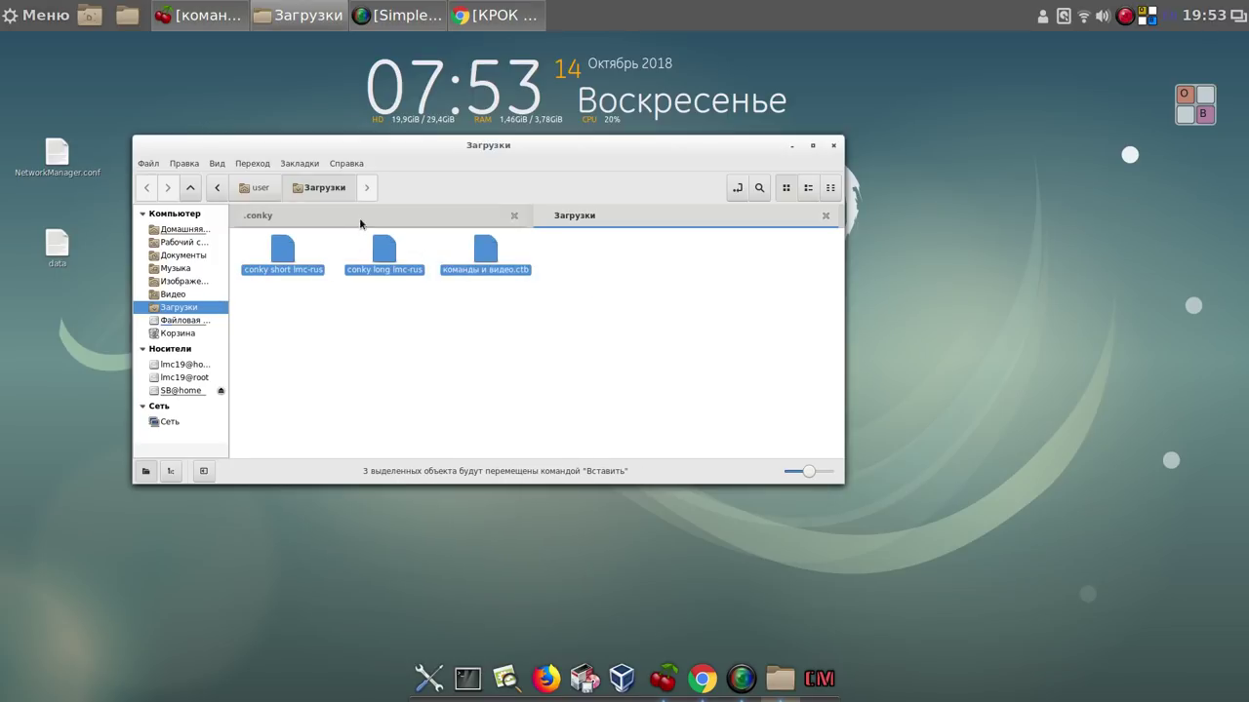
{"action": "right_click", "coordinate": [505, 305]}
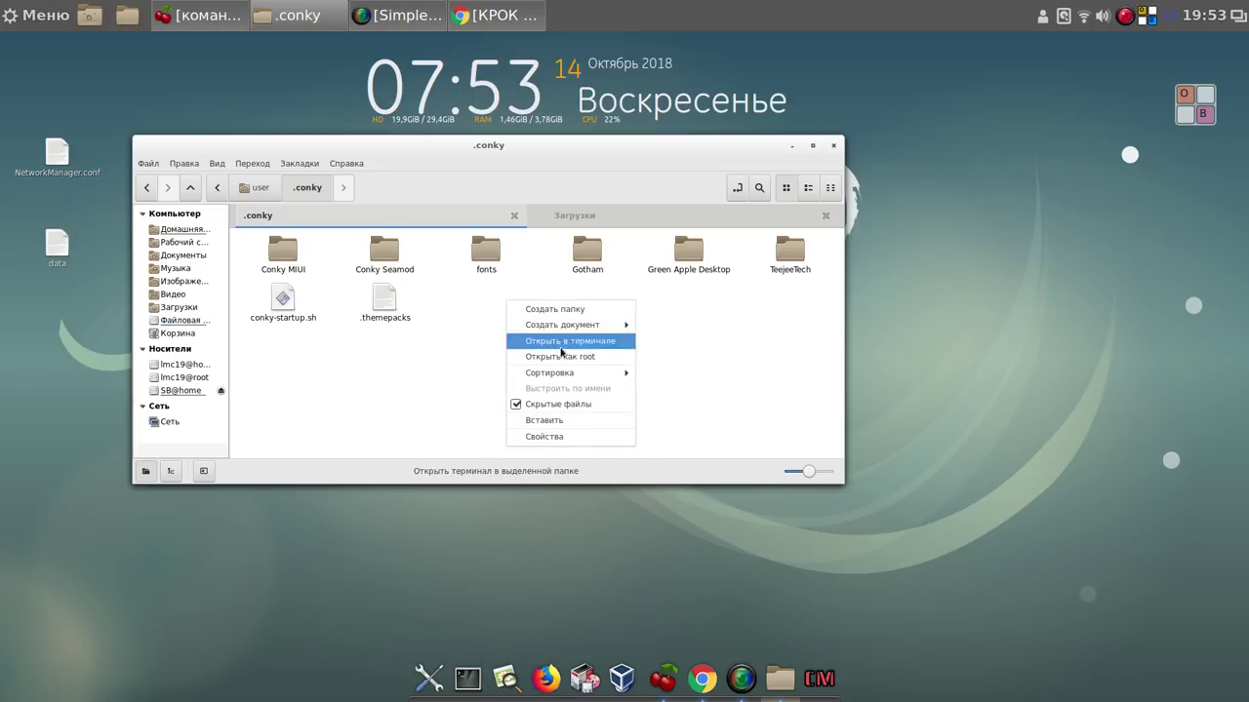
{"action": "left_click", "coordinate": [579, 427]}
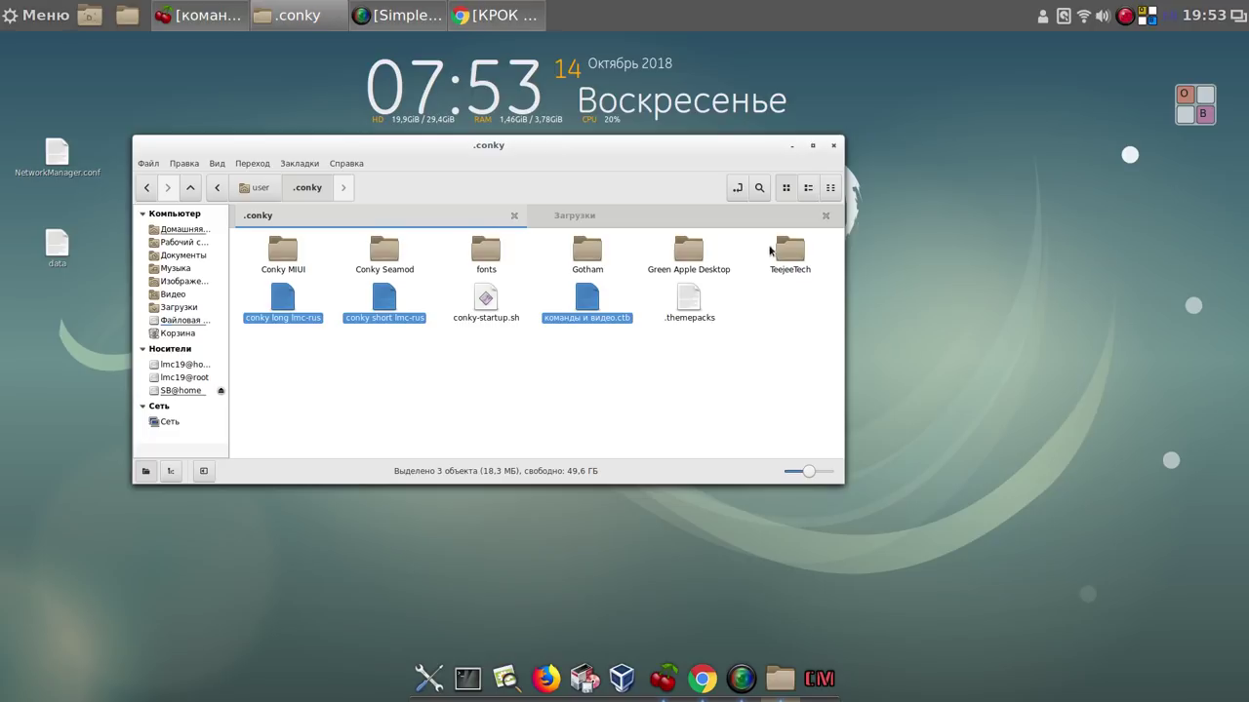
Close the file manager and reopen Conky Manager to list the added widgets
{"action": "left_click", "coordinate": [830, 148]}
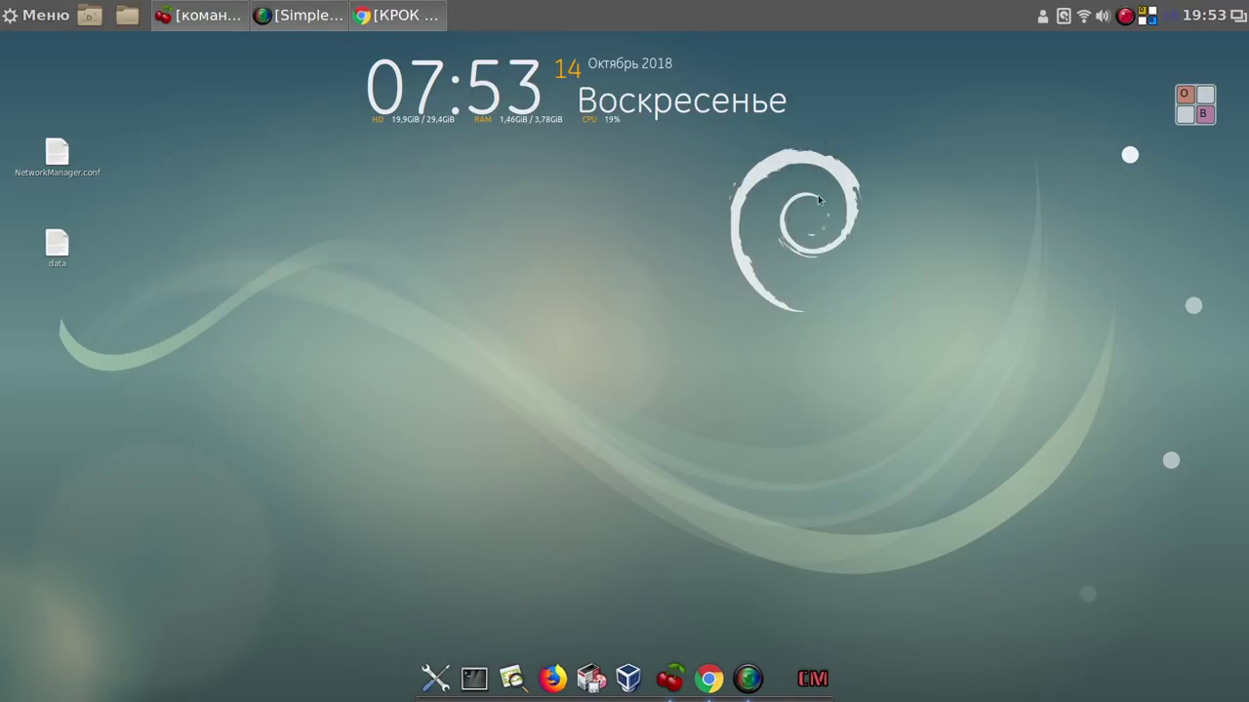
{"action": "left_click", "coordinate": [798, 680]}
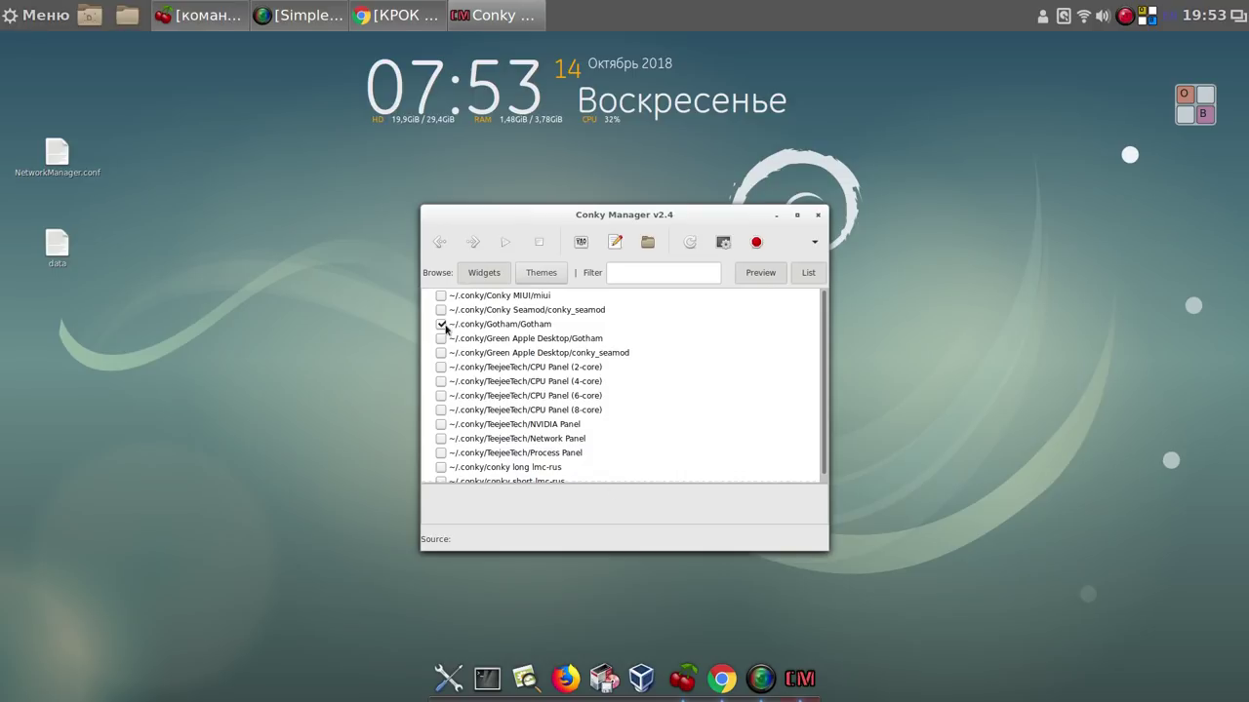
Turn off the Gotham widget and enable the conky long lmc-rus widget
{"action": "left_click", "coordinate": [440, 324]}
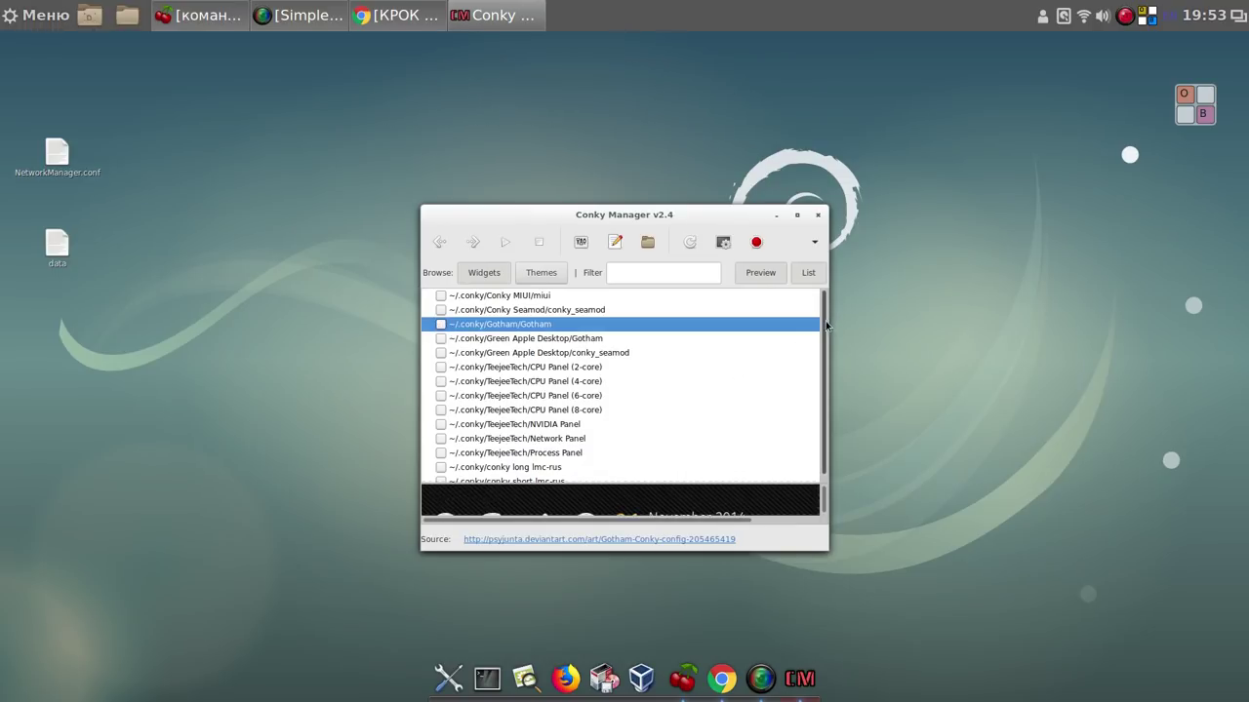
{"action": "scroll", "coordinate": [815, 361], "scroll_direction": "down", "scroll_amount": 1}
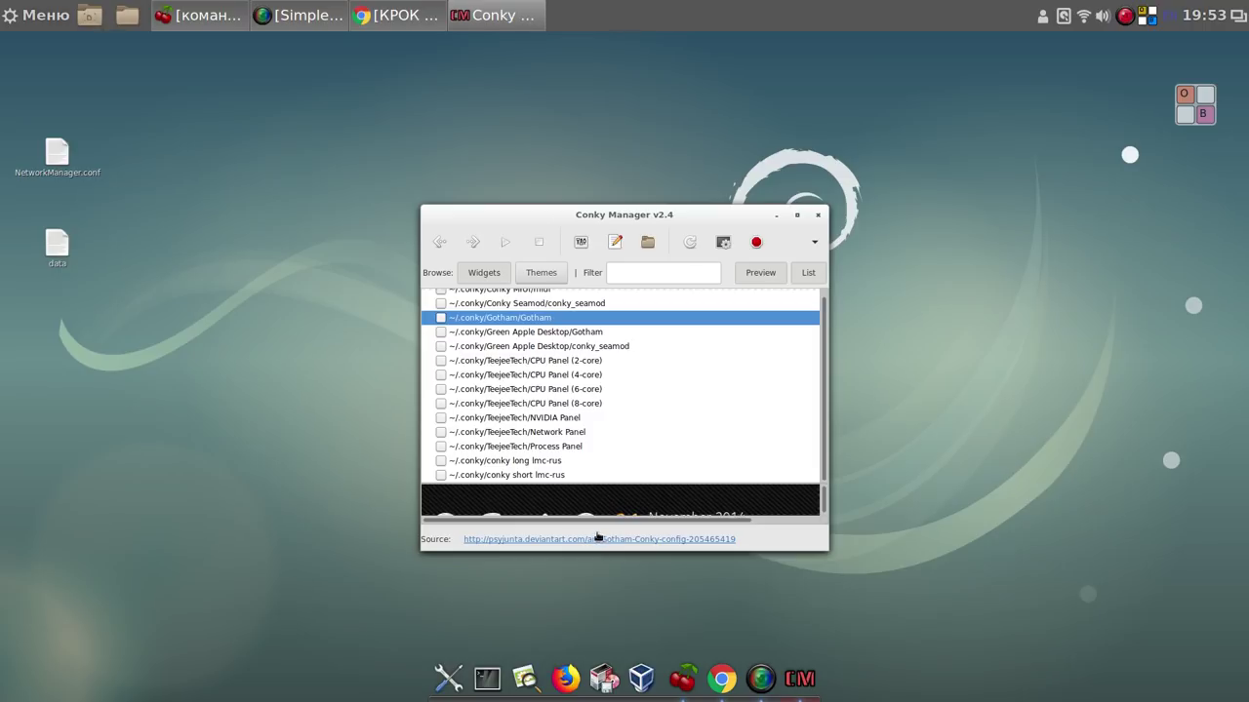
{"action": "left_click", "coordinate": [545, 464]}
{"action": "left_click", "coordinate": [443, 462]}
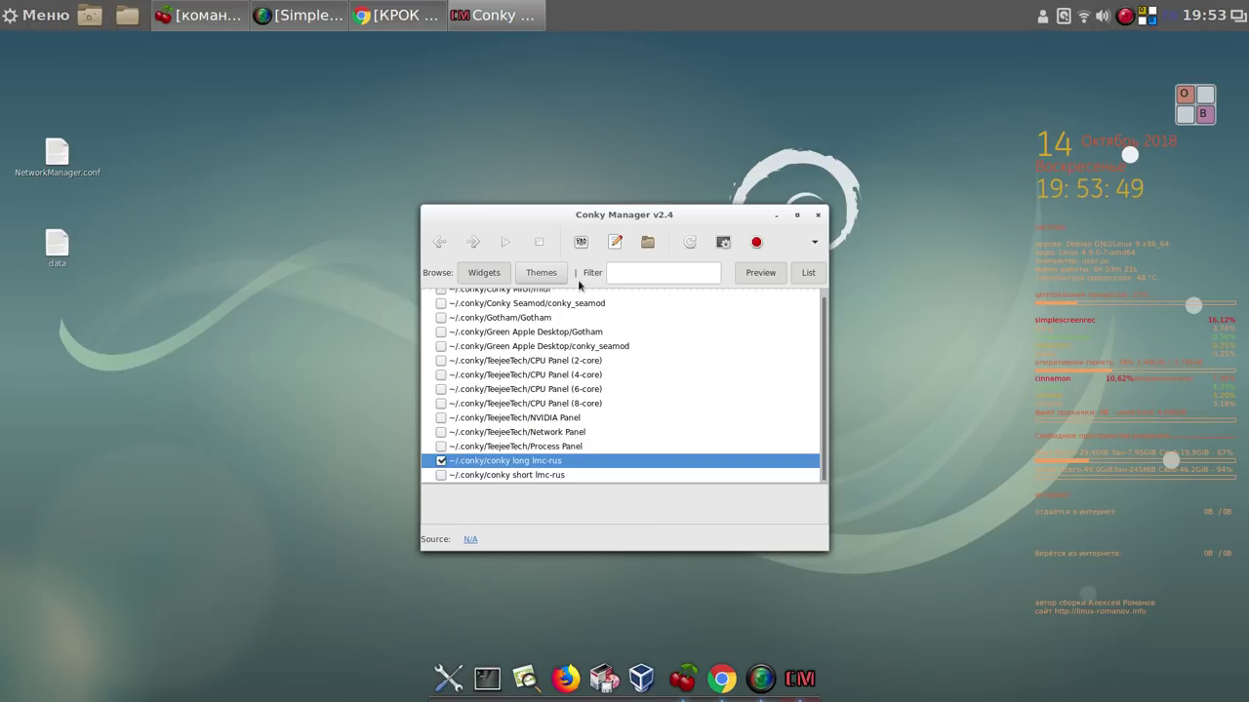
Open the conky long lmc-rus widget's network settings and choose the WiFi interface
{"action": "left_click", "coordinate": [581, 242]}
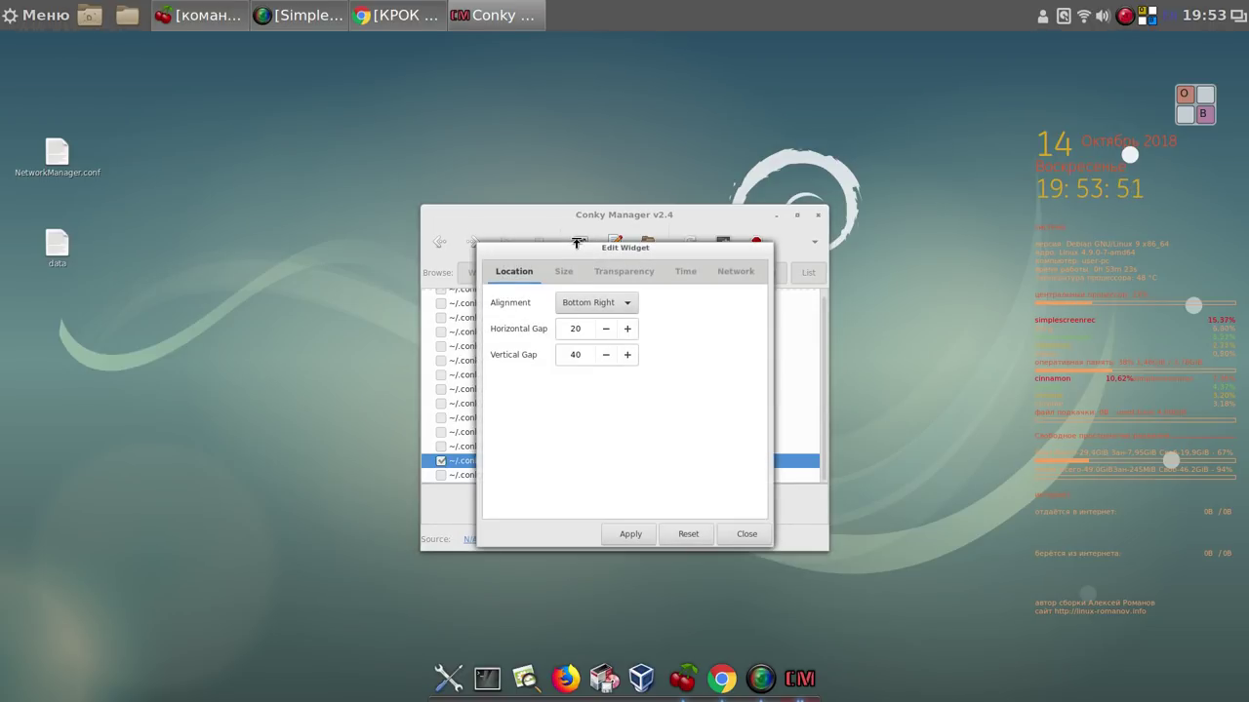
{"action": "left_click", "coordinate": [734, 273]}
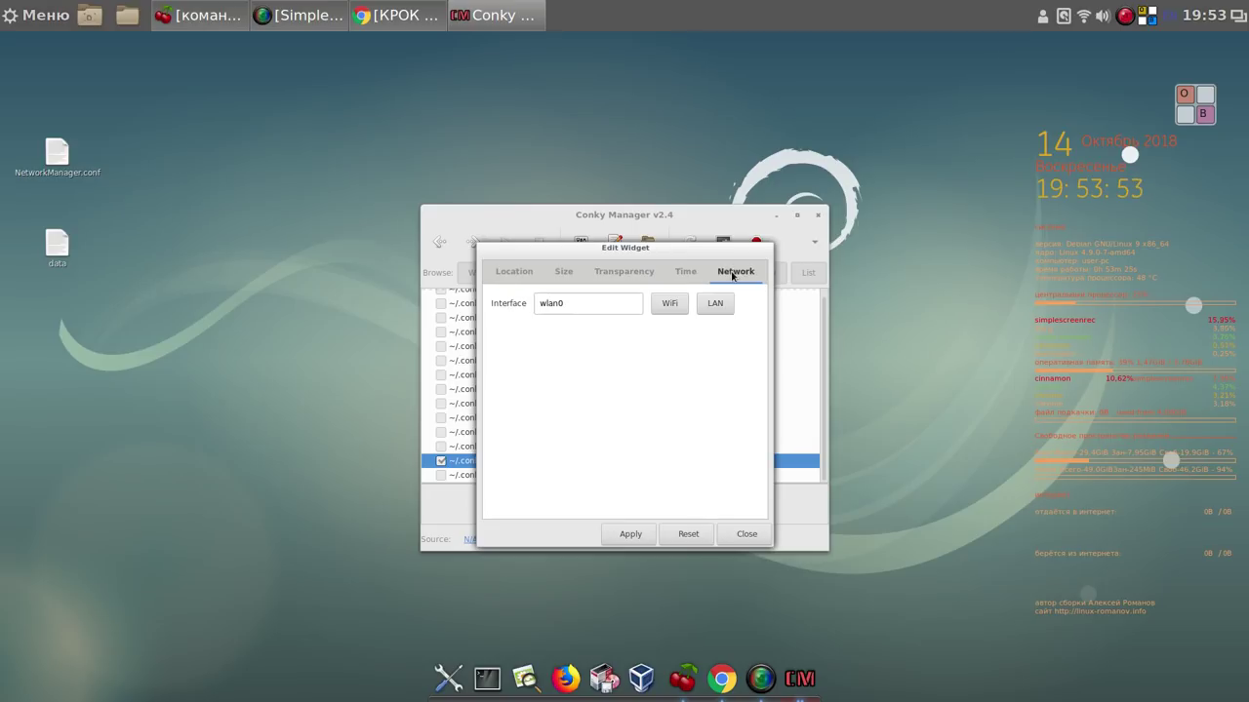
{"action": "left_click", "coordinate": [669, 304]}
Open a terminal beside the widget settings and switch to root with su, entering the root password
{"action": "left_click", "coordinate": [488, 680]}
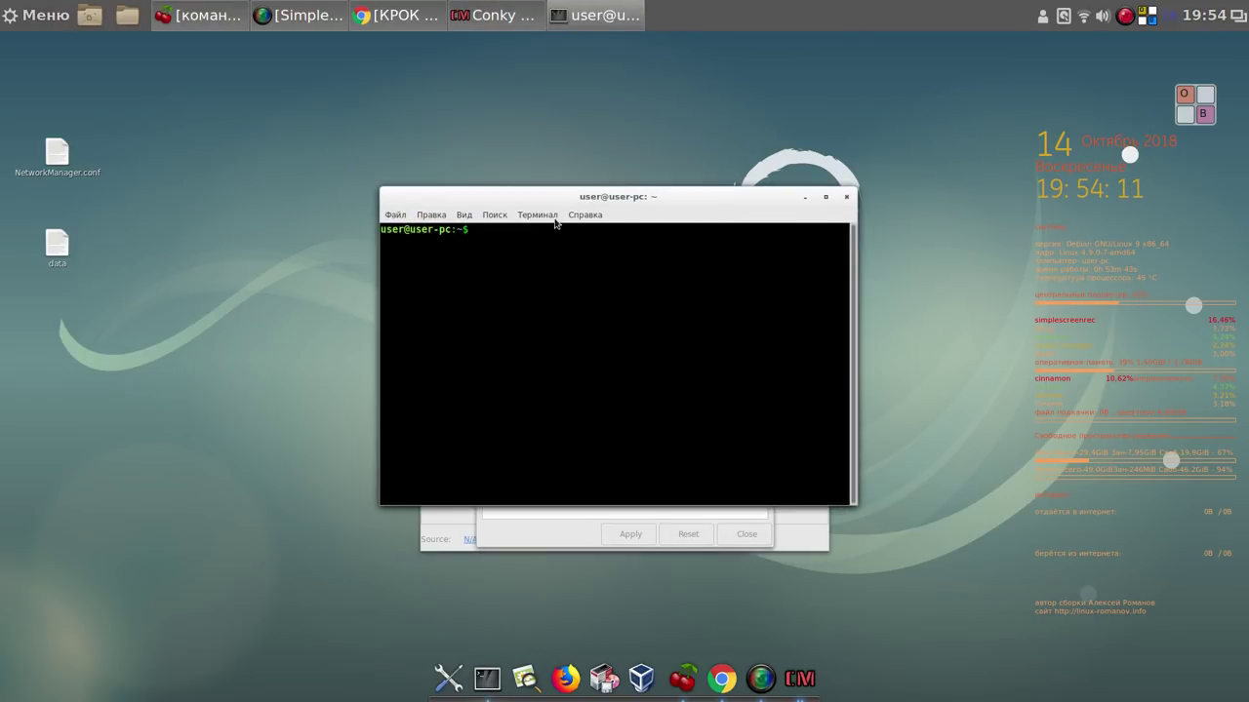
{"action": "left_click_drag", "start_coordinate": [530, 195], "coordinate": [313, 118]}
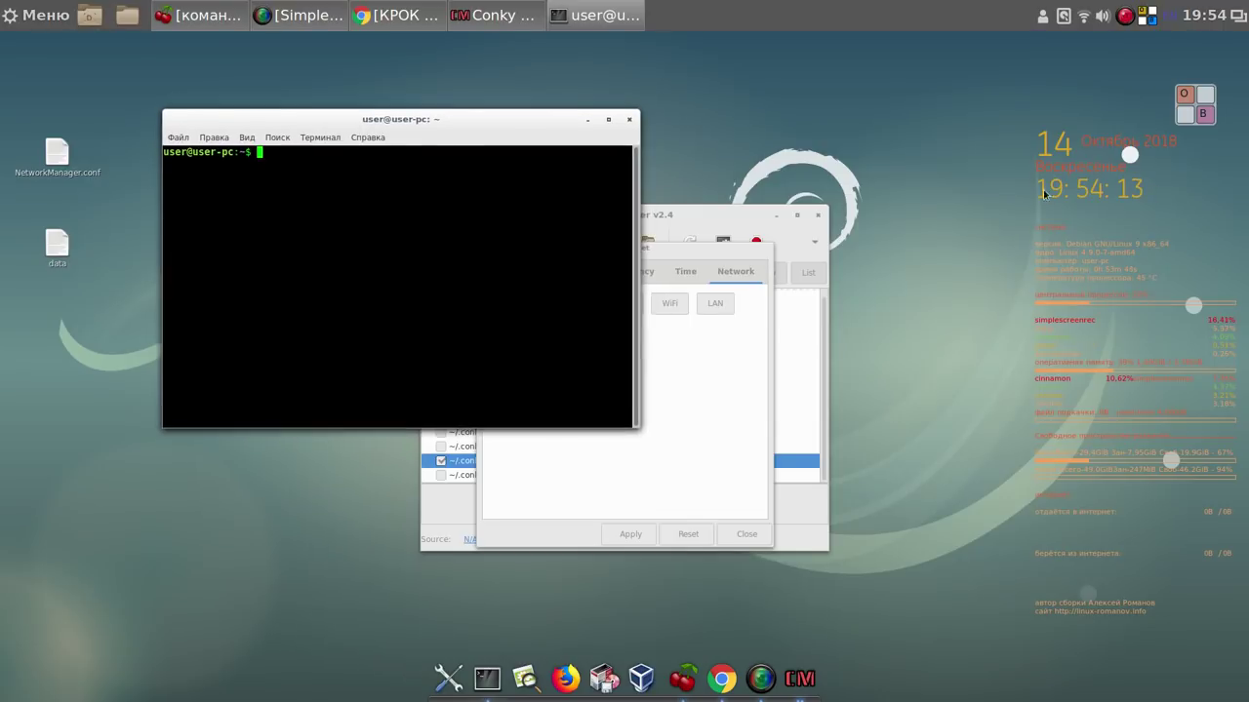
{"action": "left_click", "coordinate": [1198, 112]}
{"action": "left_click", "coordinate": [740, 357]}
{"action": "left_click", "coordinate": [870, 325]}
{"action": "left_click", "coordinate": [1042, 339]}
{"action": "left_click", "coordinate": [690, 292]}
{"action": "left_click", "coordinate": [1043, 340]}
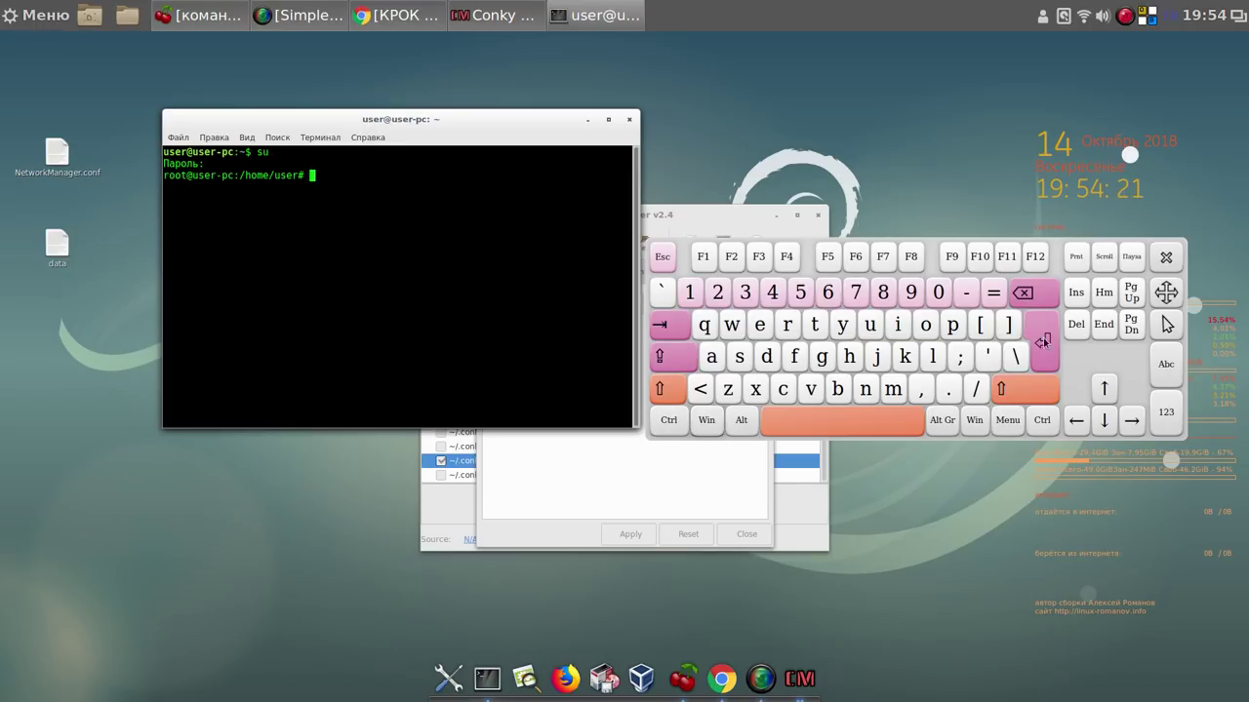
Run ifconfig as root and enlarge the terminal window to show its full output
{"action": "left_click", "coordinate": [897, 325]}
{"action": "left_click", "coordinate": [794, 357]}
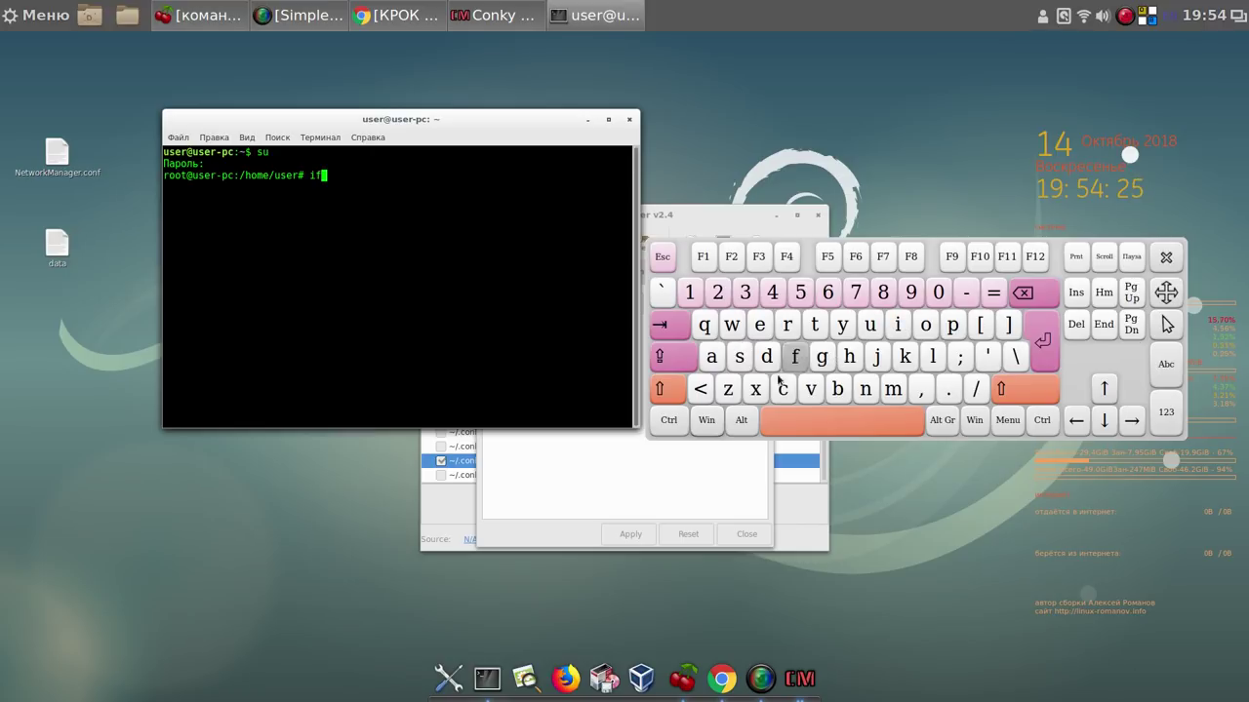
{"action": "left_click", "coordinate": [782, 389]}
{"action": "left_click", "coordinate": [926, 325]}
{"action": "left_click", "coordinate": [865, 389]}
{"action": "left_click", "coordinate": [795, 357]}
{"action": "left_click", "coordinate": [898, 324]}
{"action": "left_click", "coordinate": [822, 359]}
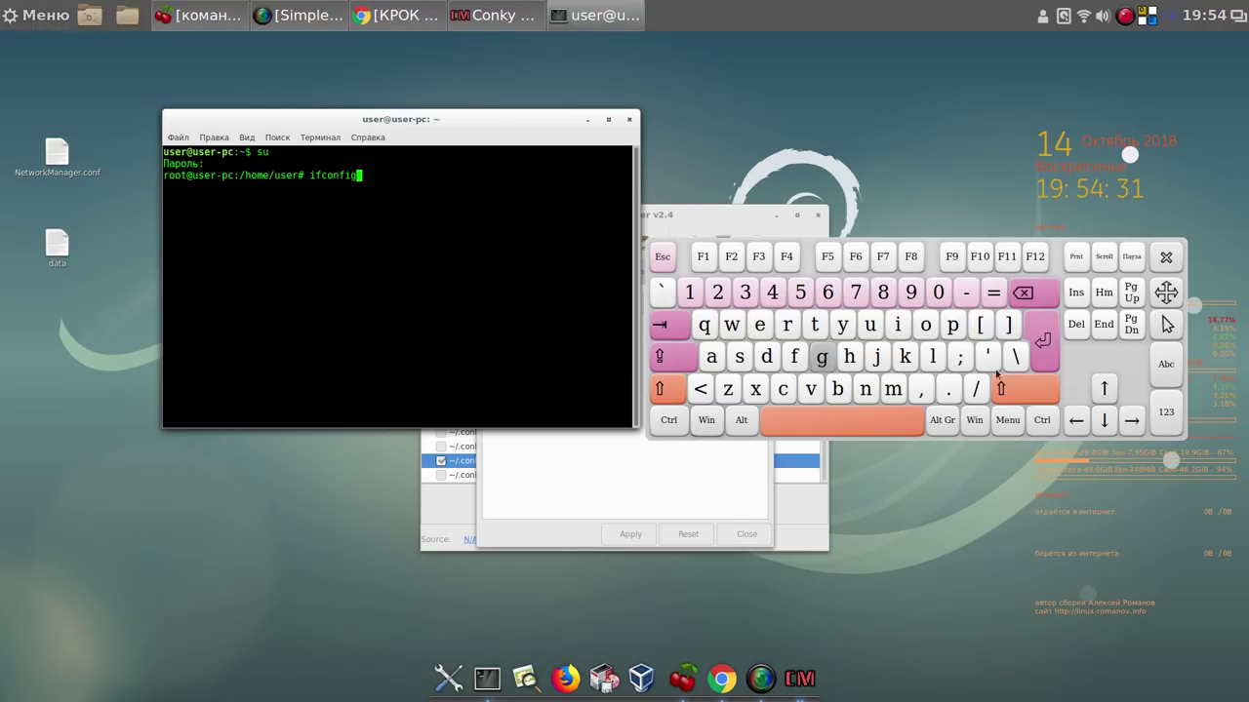
{"action": "left_click", "coordinate": [1042, 337]}
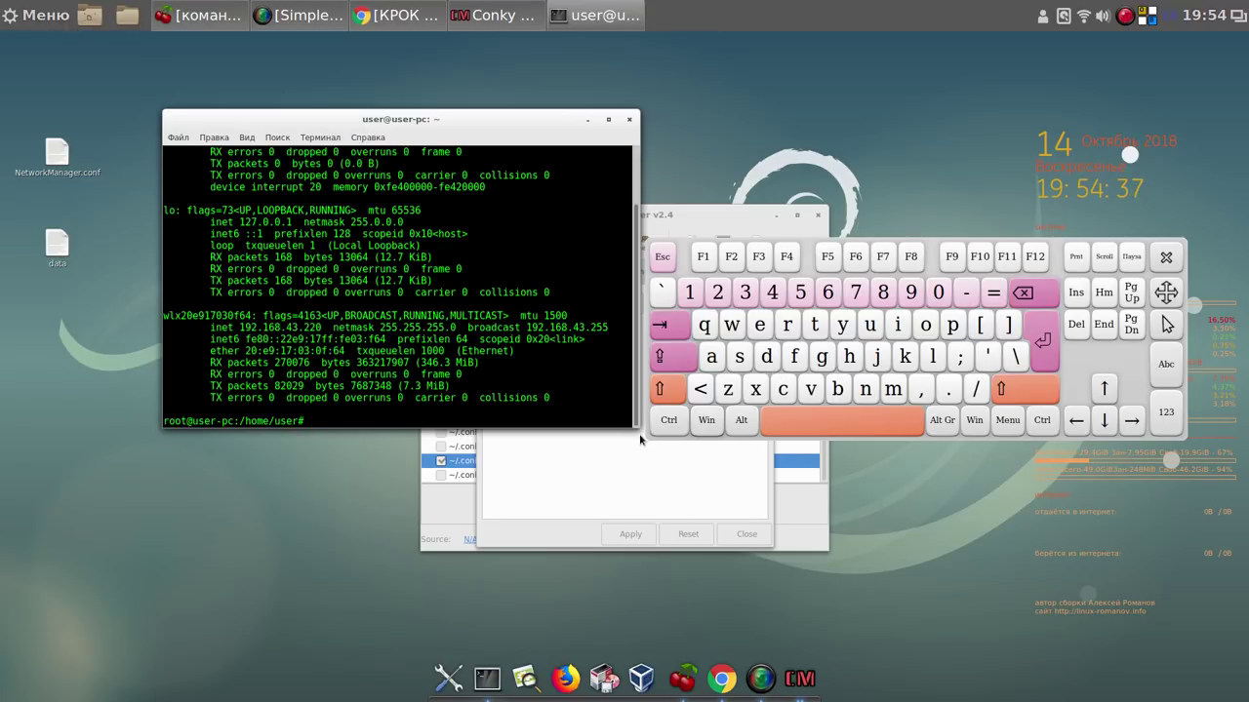
{"action": "left_click_drag", "start_coordinate": [639, 431], "coordinate": [736, 580]}
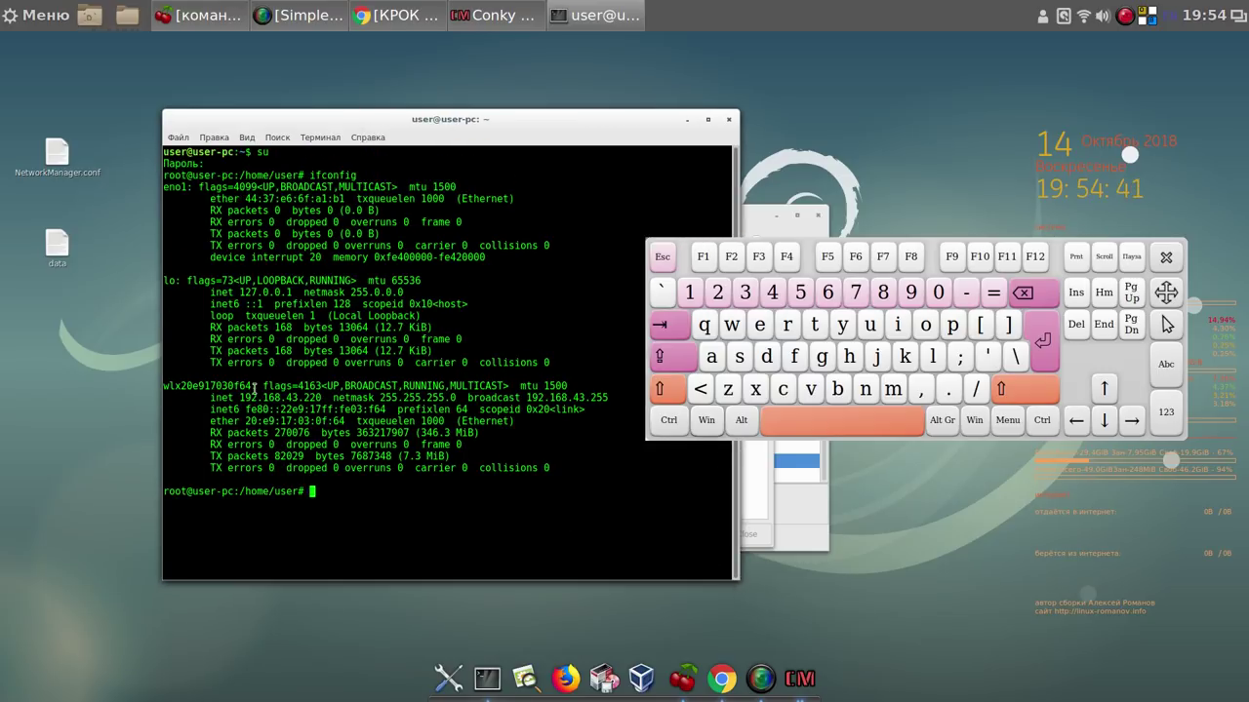
Copy the wireless interface name wlx20e917030f64 from the ifconfig output
{"action": "left_click_drag", "start_coordinate": [252, 384], "coordinate": [163, 386]}
{"action": "left_click", "coordinate": [251, 393]}
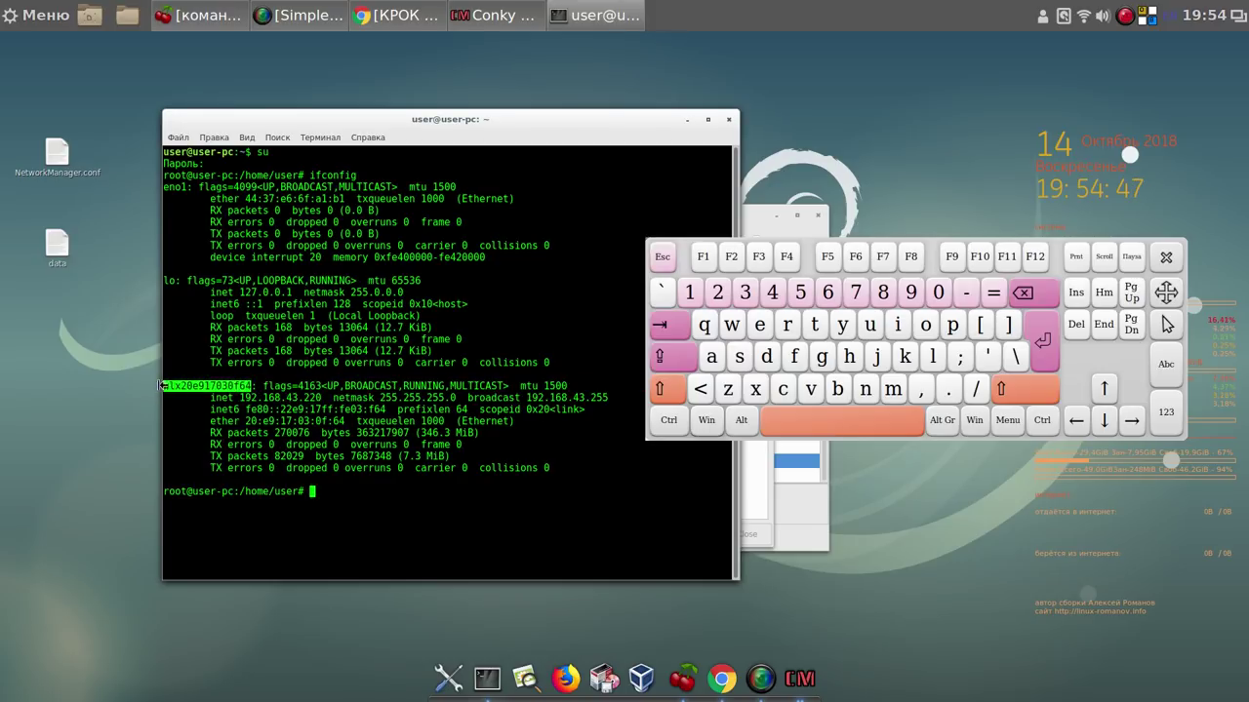
{"action": "right_click", "coordinate": [208, 391]}
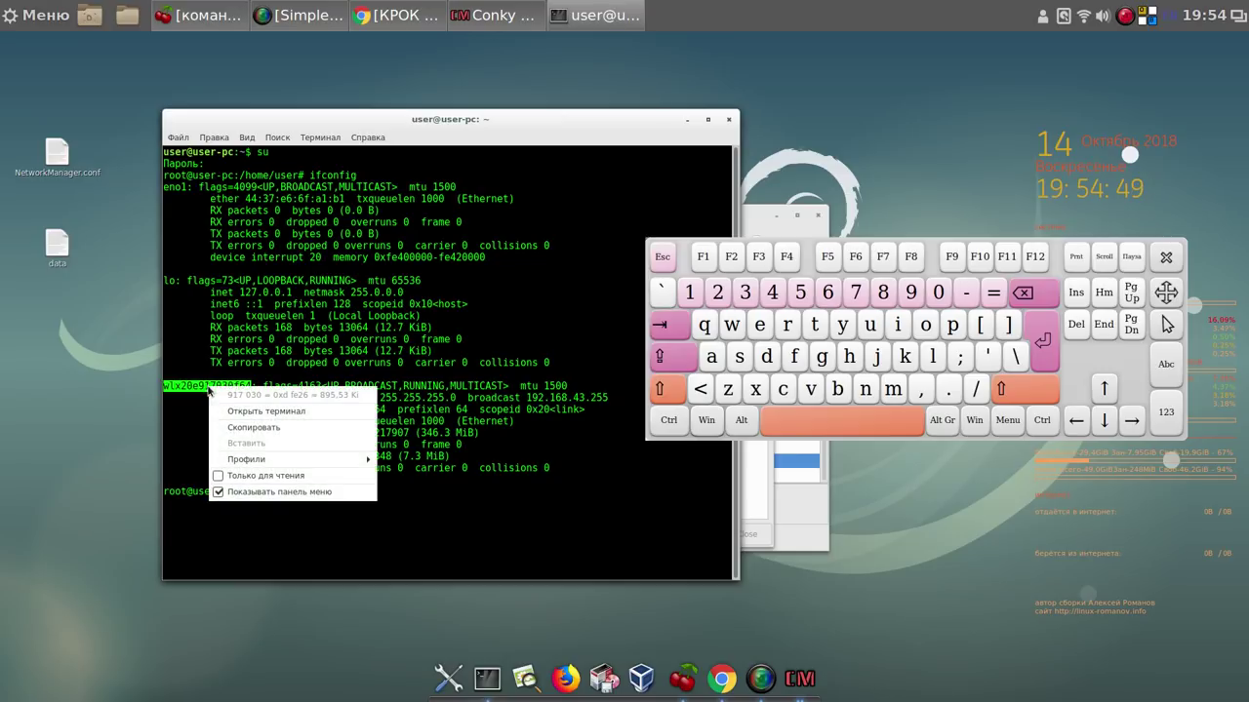
{"action": "left_click", "coordinate": [256, 427]}
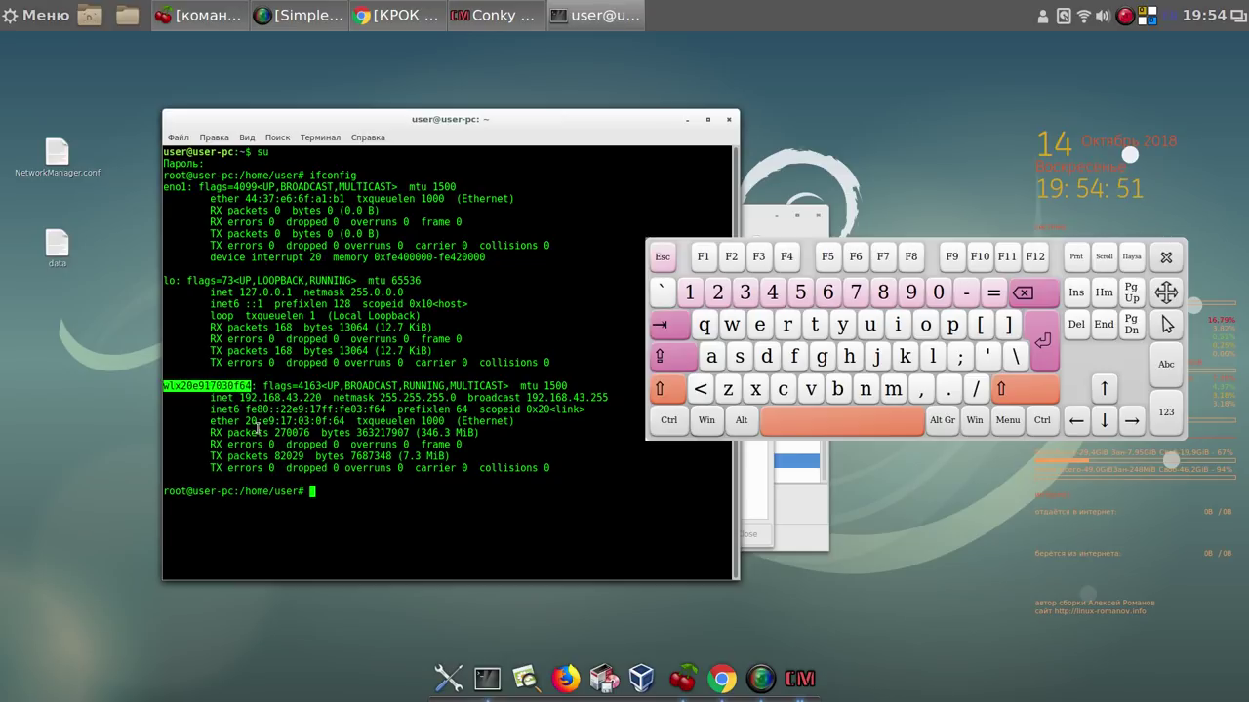
Replace the widget's network interface with wlx20e917030f64, apply the change and close the widget settings
{"action": "left_click", "coordinate": [770, 515]}
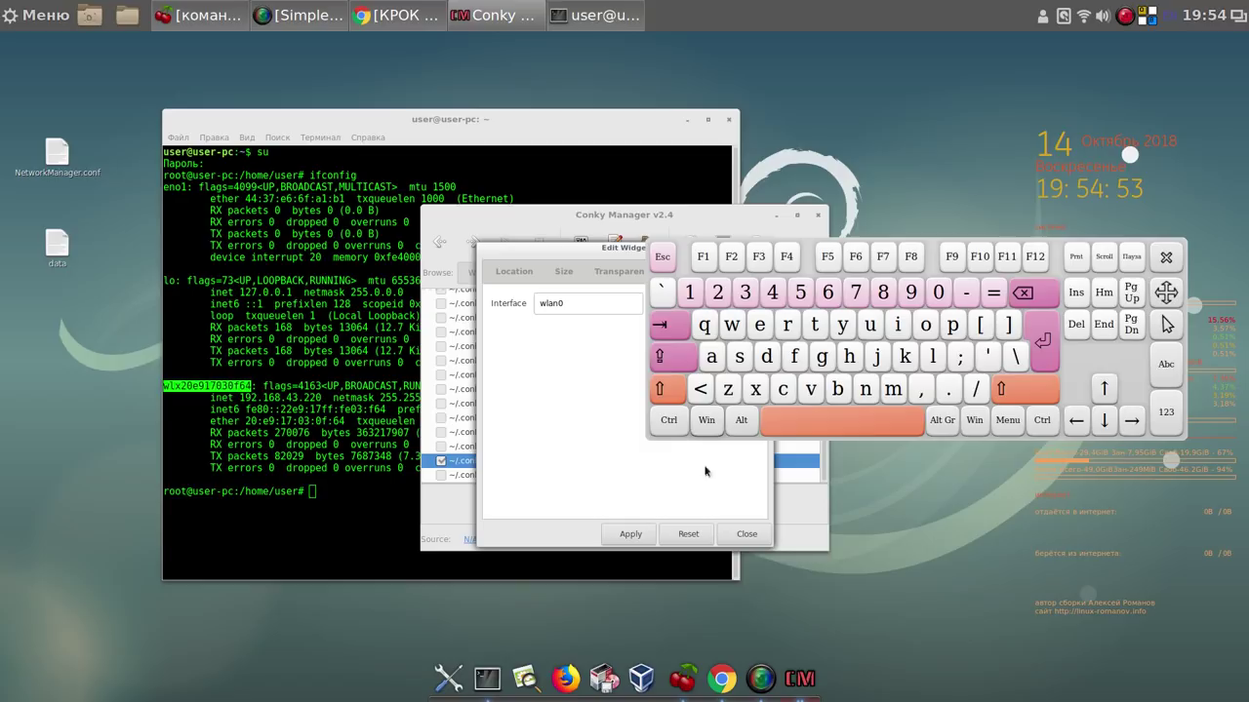
{"action": "left_click_drag", "start_coordinate": [539, 252], "coordinate": [327, 291]}
{"action": "left_click_drag", "start_coordinate": [368, 344], "coordinate": [328, 347]}
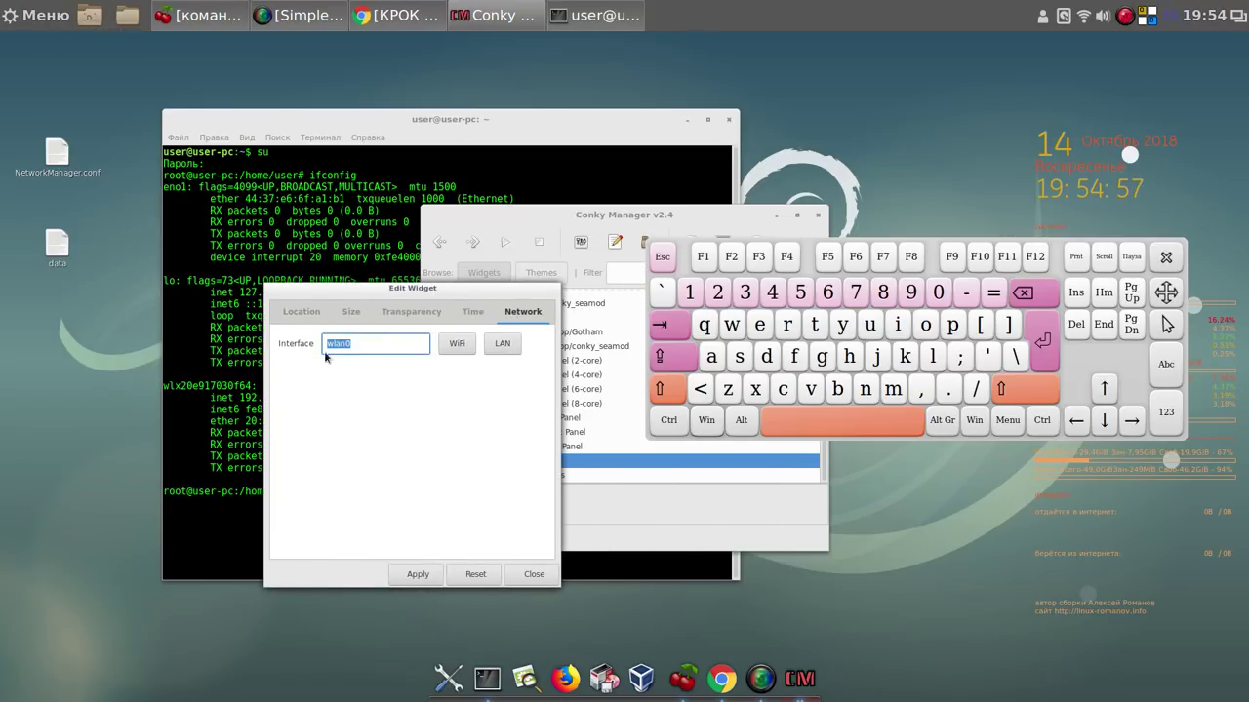
{"action": "right_click", "coordinate": [337, 344]}
{"action": "left_click", "coordinate": [371, 378]}
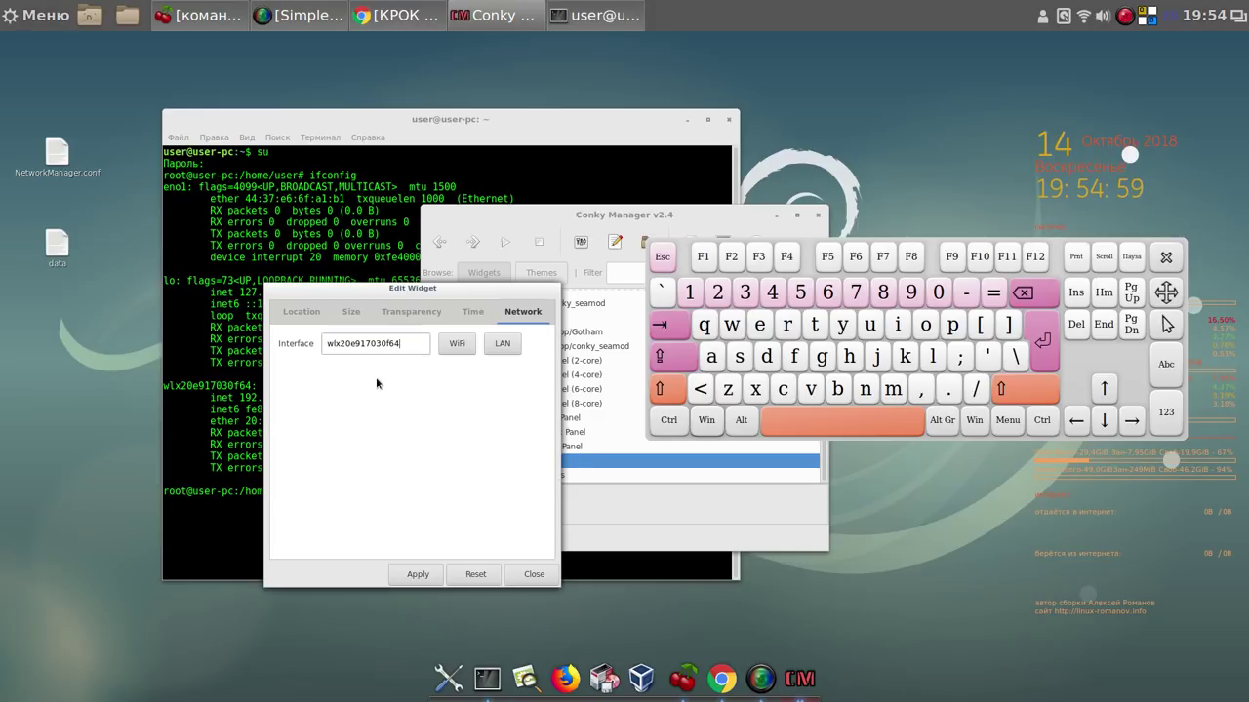
{"action": "left_click", "coordinate": [422, 577]}
{"action": "left_click", "coordinate": [534, 576]}
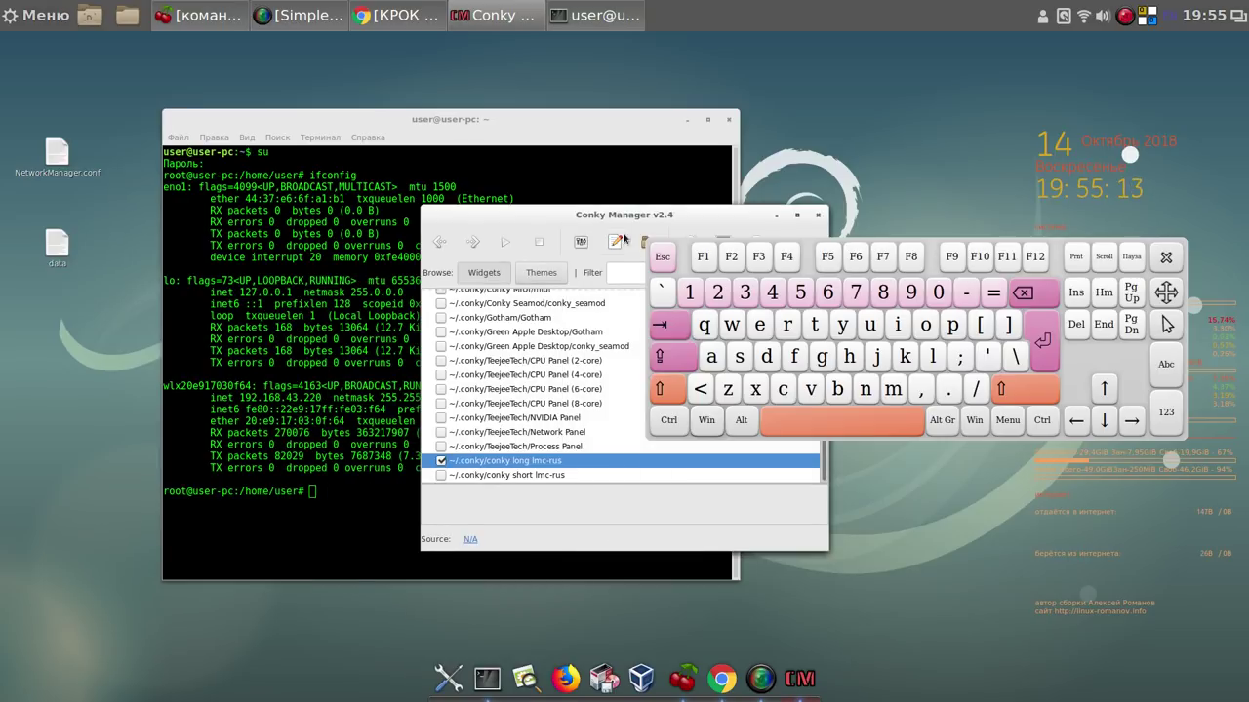
Turn on running Conky at system startup in the application settings and save them
{"action": "left_click_drag", "start_coordinate": [508, 213], "coordinate": [218, 166]}
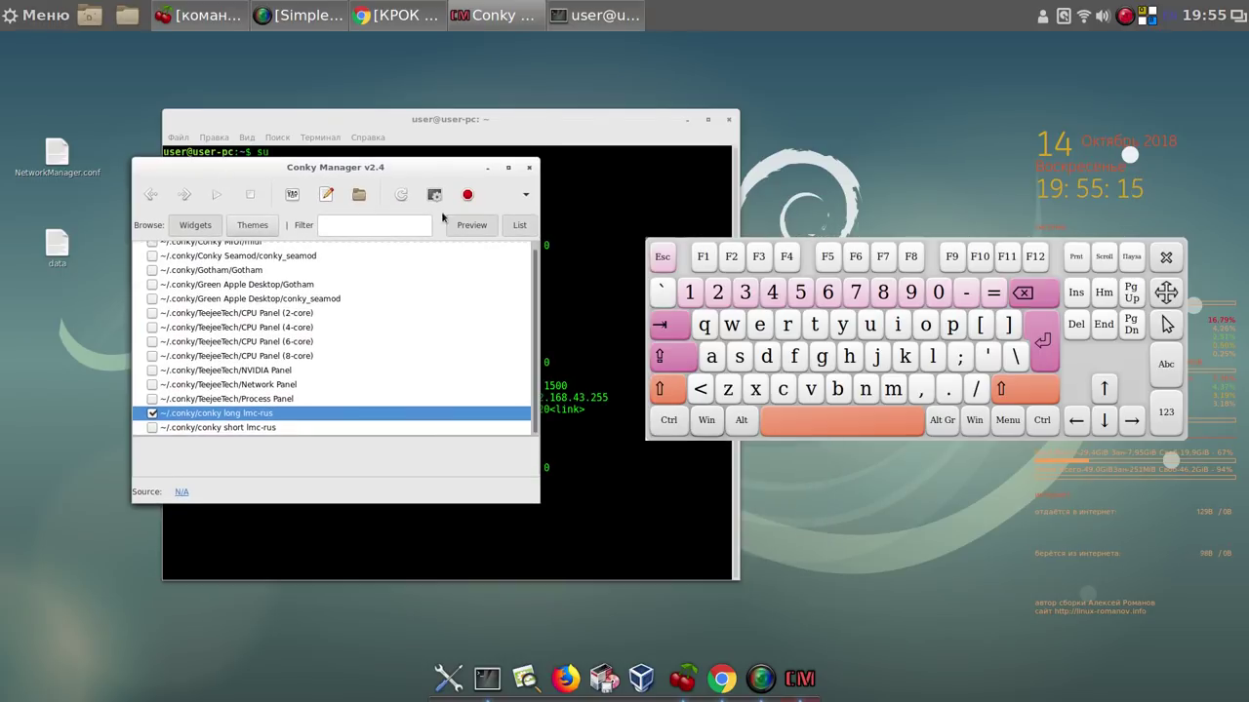
{"action": "left_click", "coordinate": [524, 196]}
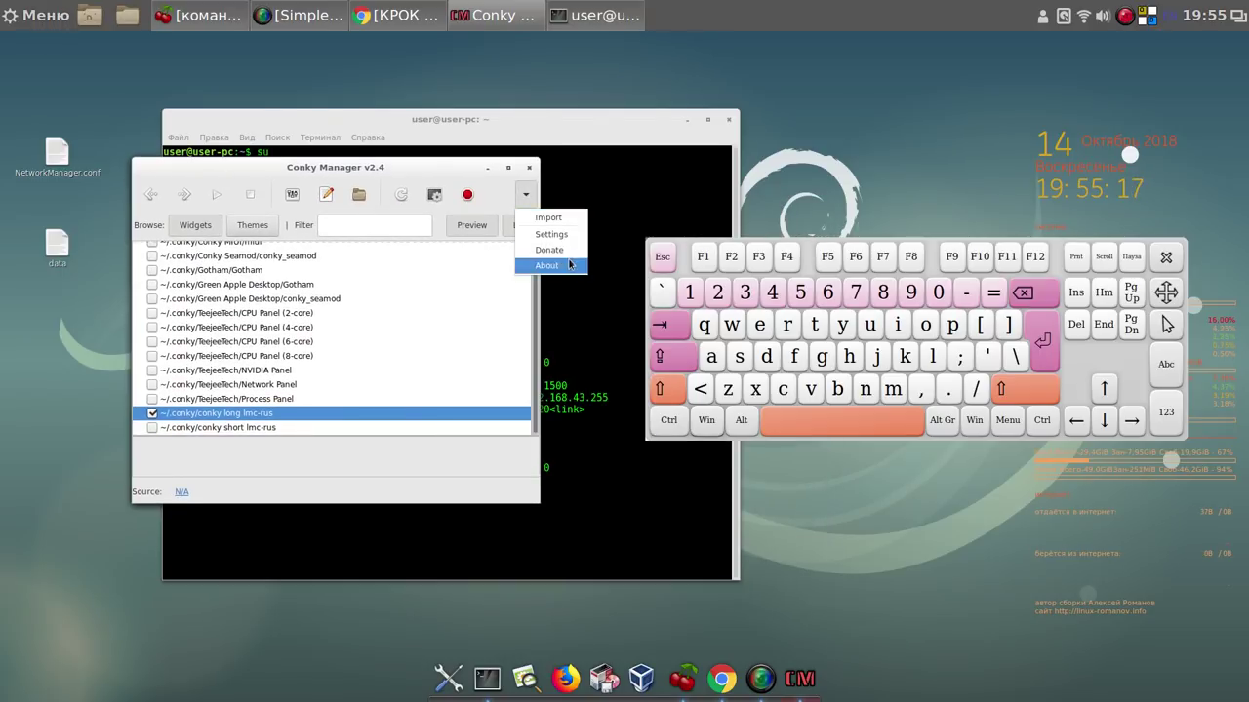
{"action": "left_click", "coordinate": [556, 232]}
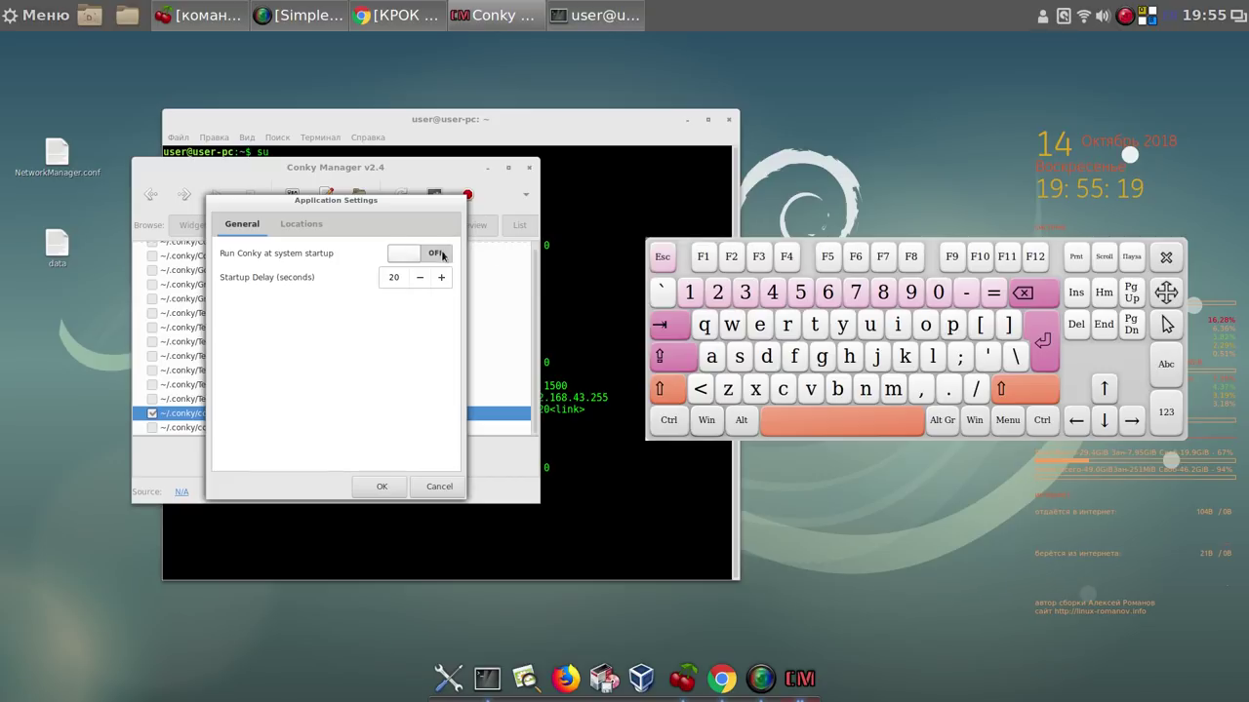
{"action": "left_click", "coordinate": [441, 254]}
{"action": "left_click", "coordinate": [382, 486]}
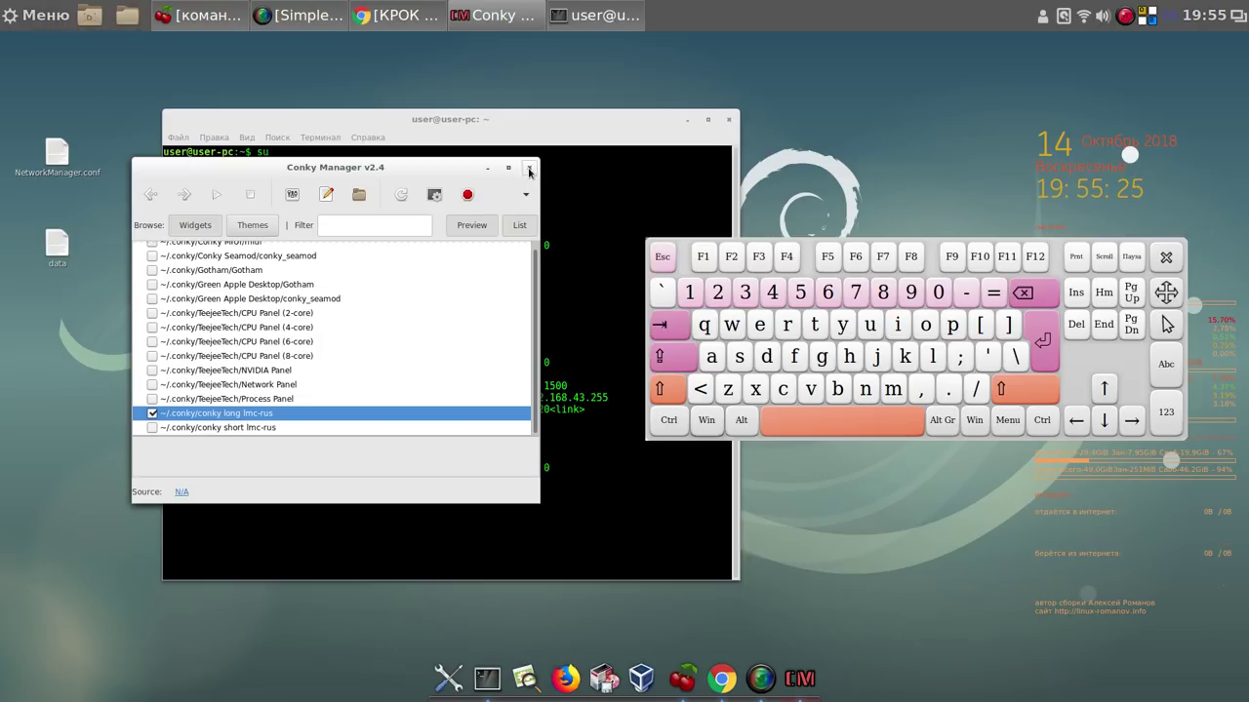
Close Conky Manager and the root terminal, and move the on-screen keyboard off the desktop widget
{"action": "left_click", "coordinate": [529, 169]}
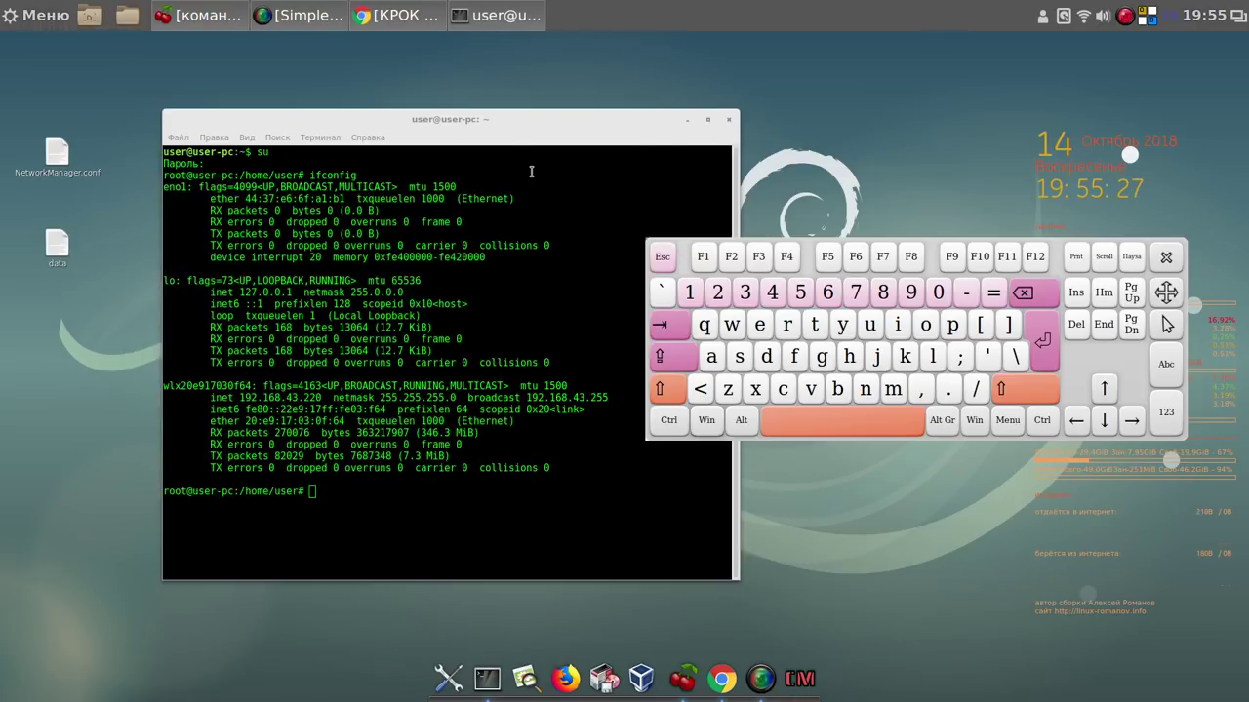
{"action": "left_click", "coordinate": [731, 119]}
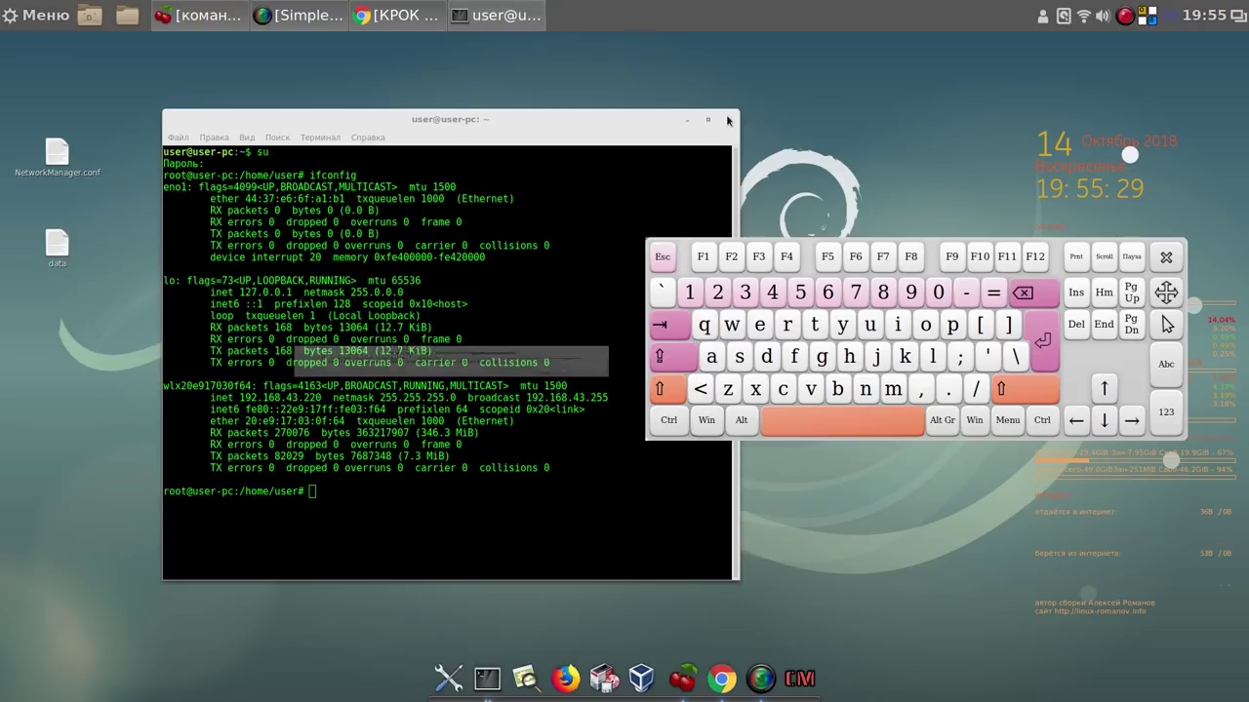
{"action": "left_click", "coordinate": [552, 394]}
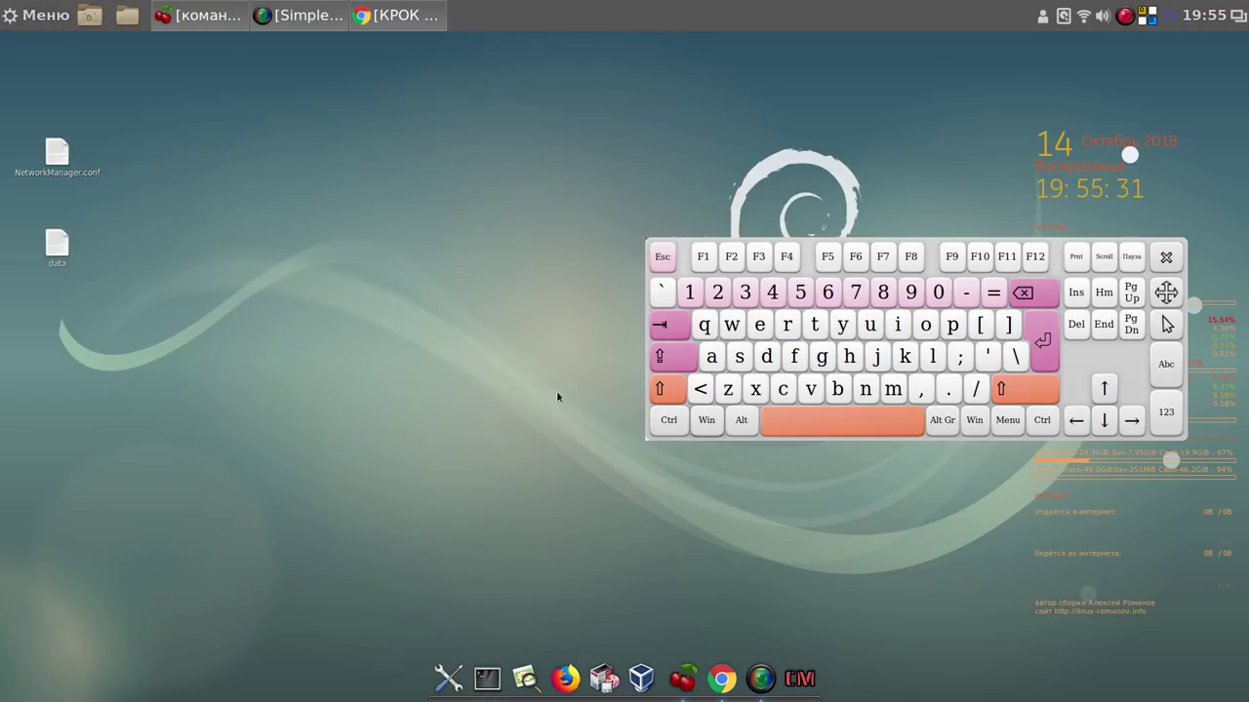
{"action": "left_click_drag", "start_coordinate": [1165, 292], "coordinate": [948, 130]}
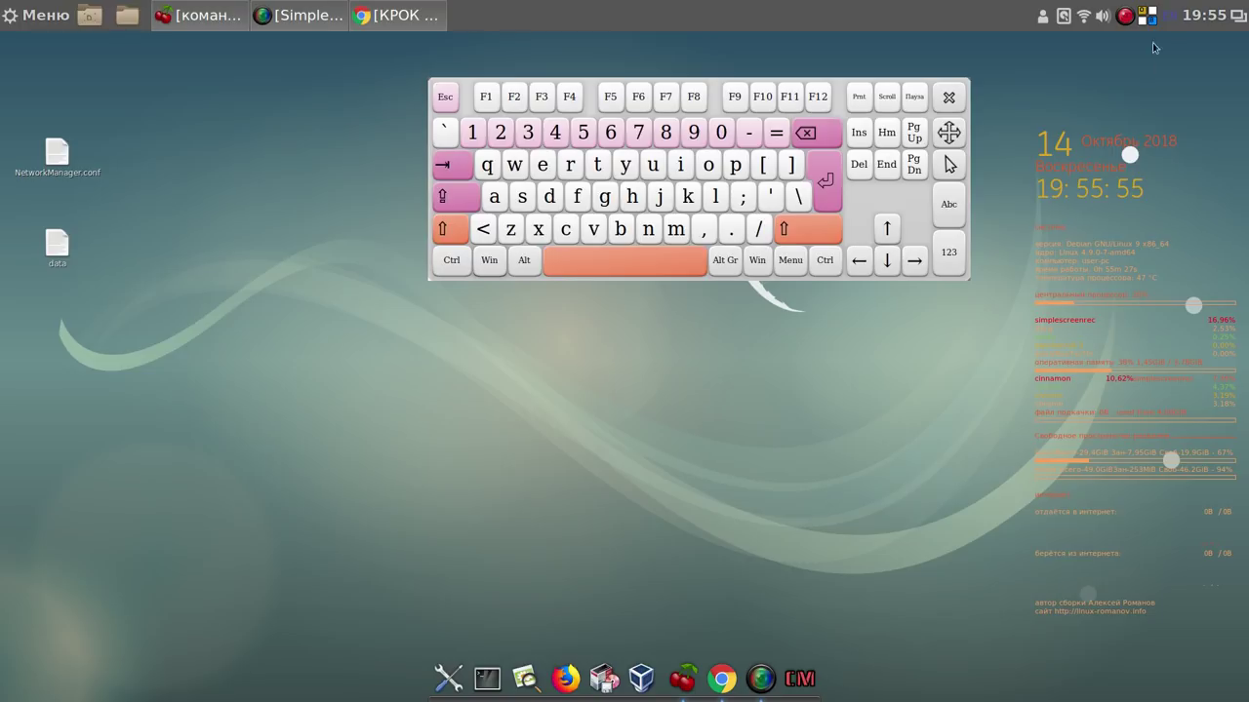
{"action": "left_click", "coordinate": [1126, 17]}
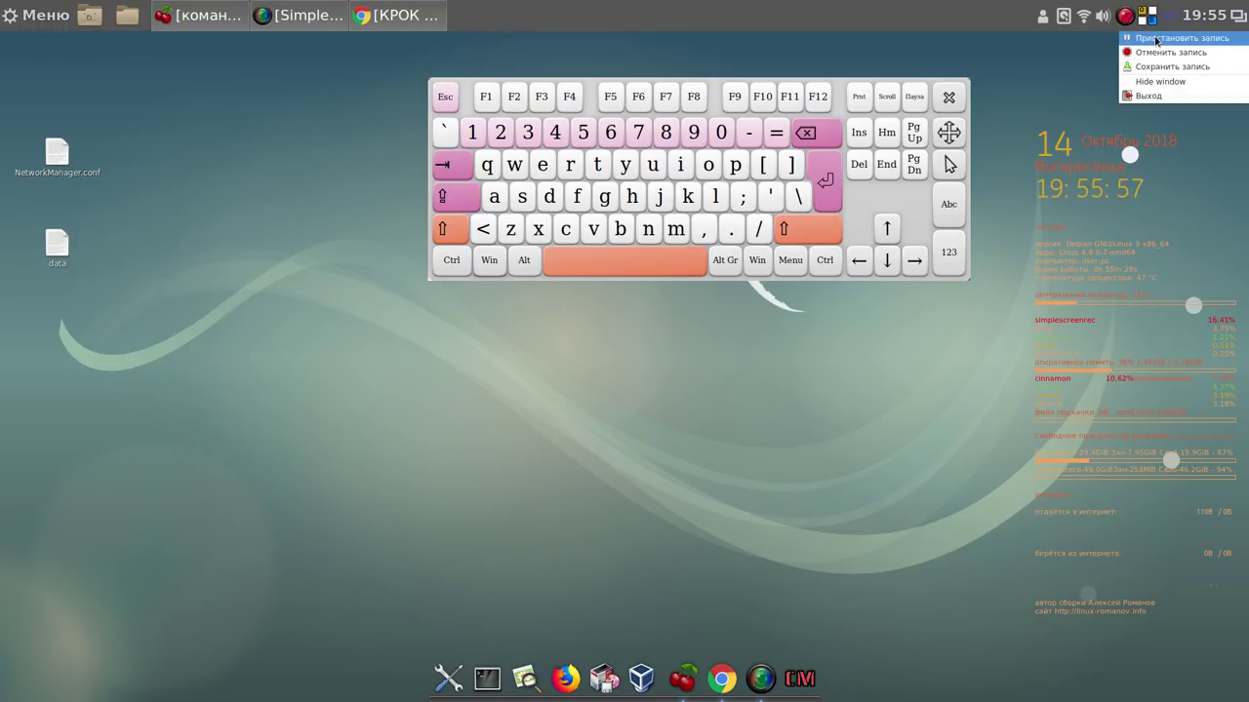
{"action": "left_click", "coordinate": [1156, 40]}
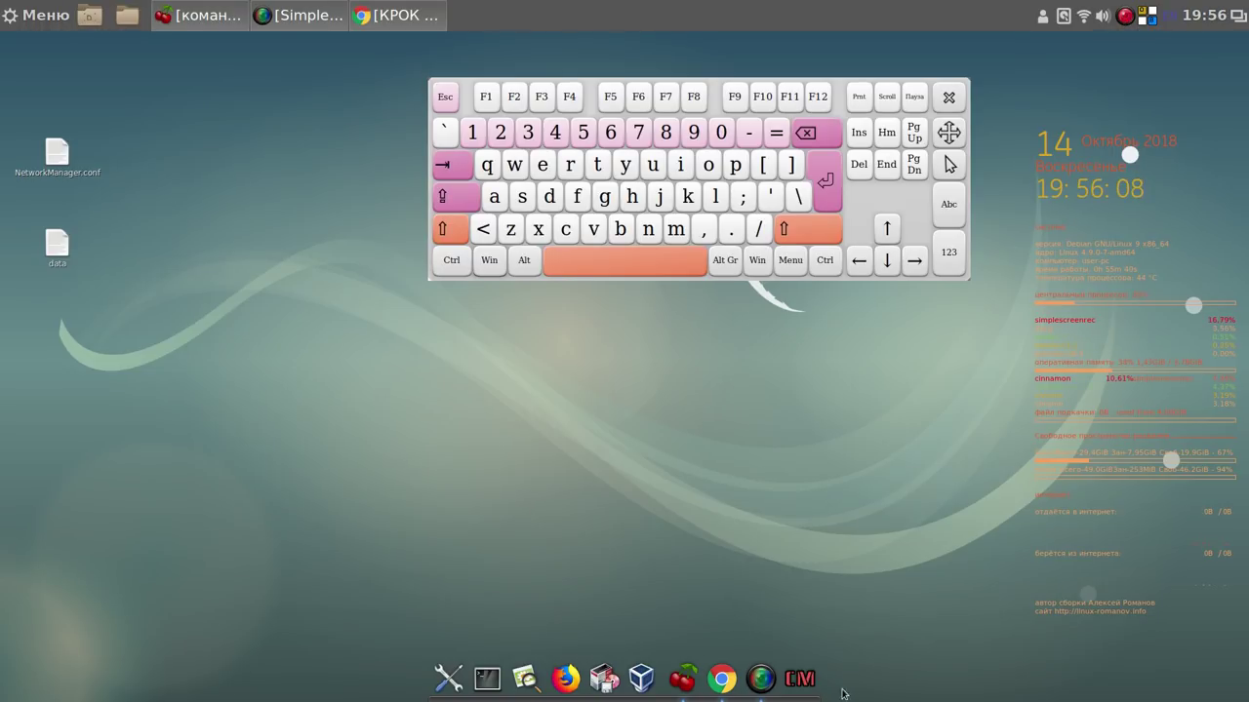
Switch to the CherryTree notes on Systemback, close the on-screen keyboard and move the notes window clear of the desktop widget
{"action": "left_click", "coordinate": [685, 680]}
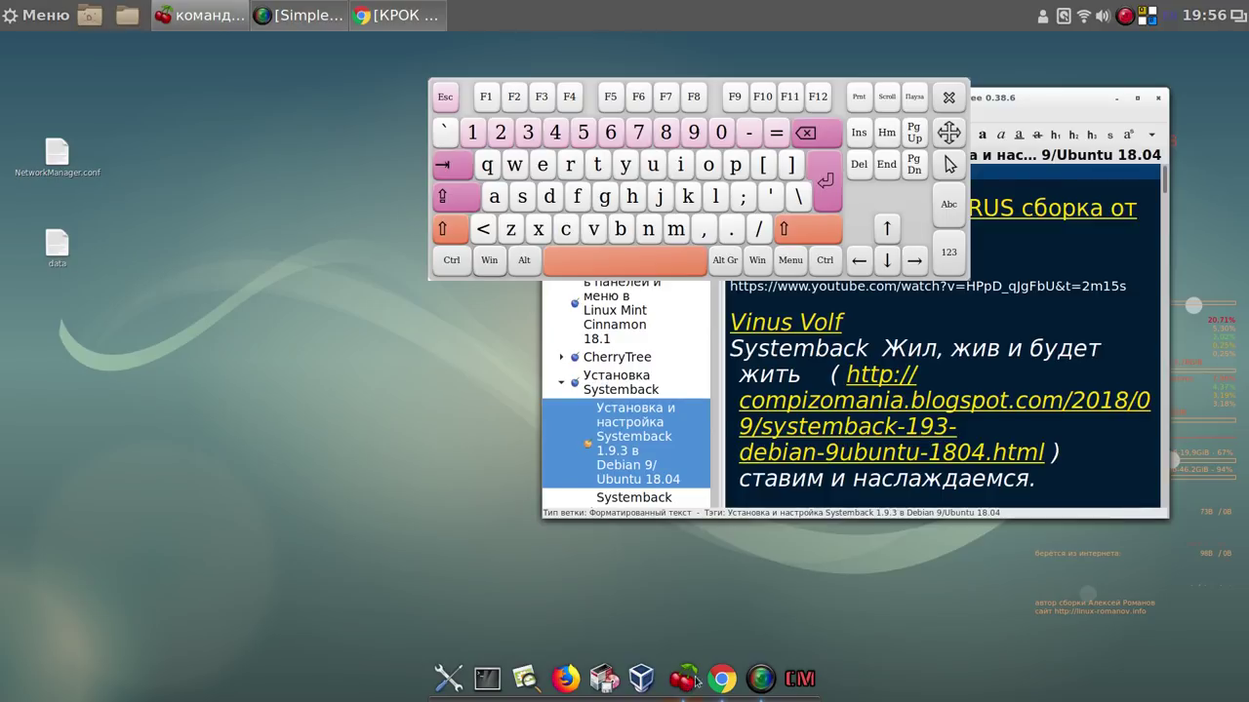
{"action": "left_click", "coordinate": [951, 97]}
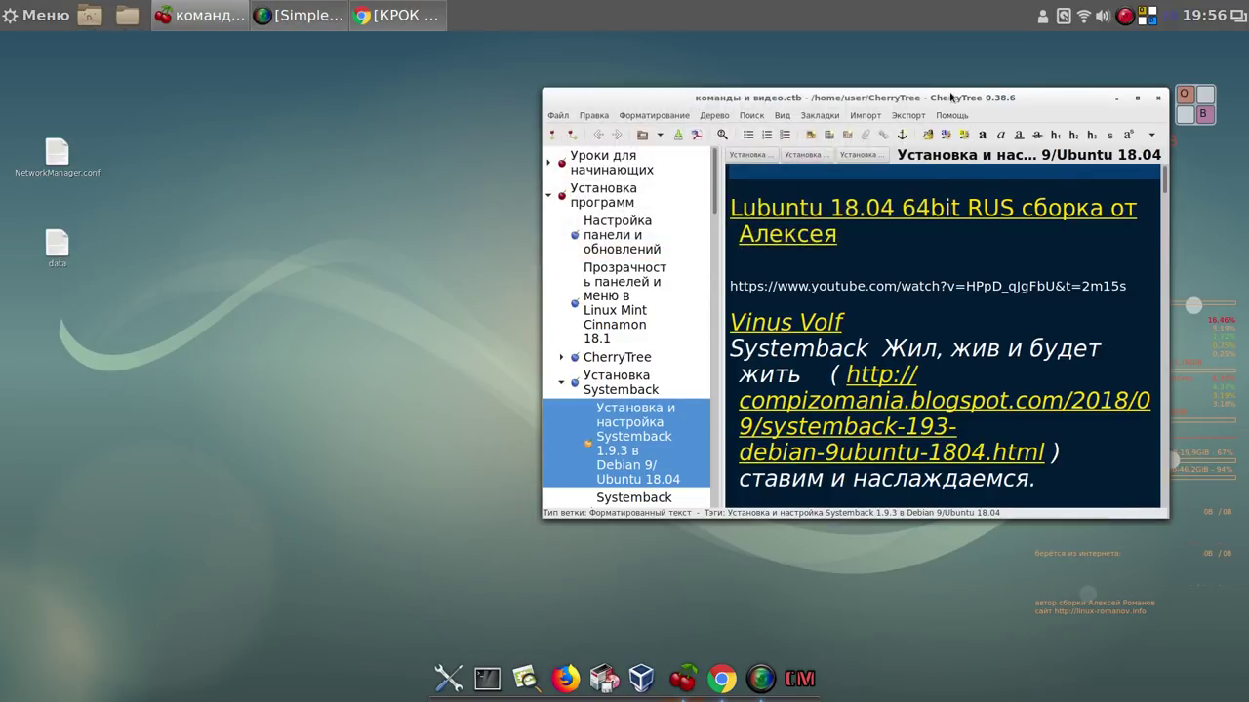
{"action": "left_click_drag", "start_coordinate": [932, 104], "coordinate": [799, 61]}
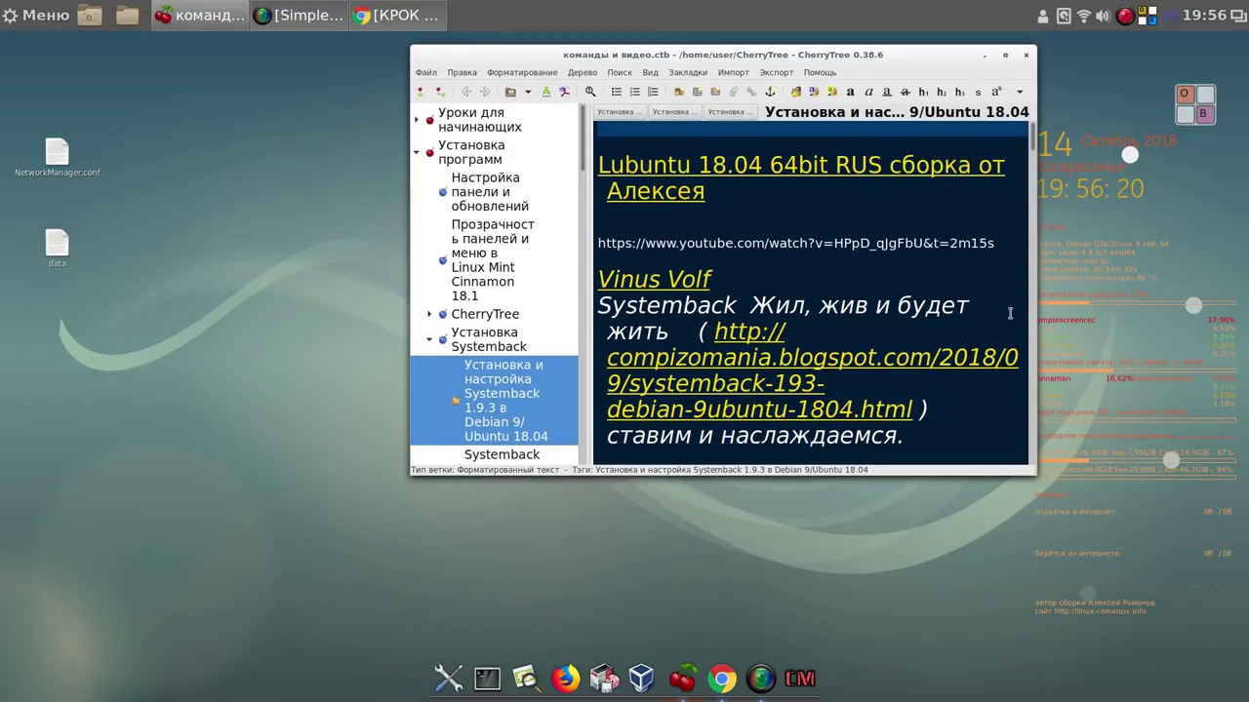
{"action": "left_click_drag", "start_coordinate": [795, 55], "coordinate": [759, 51]}
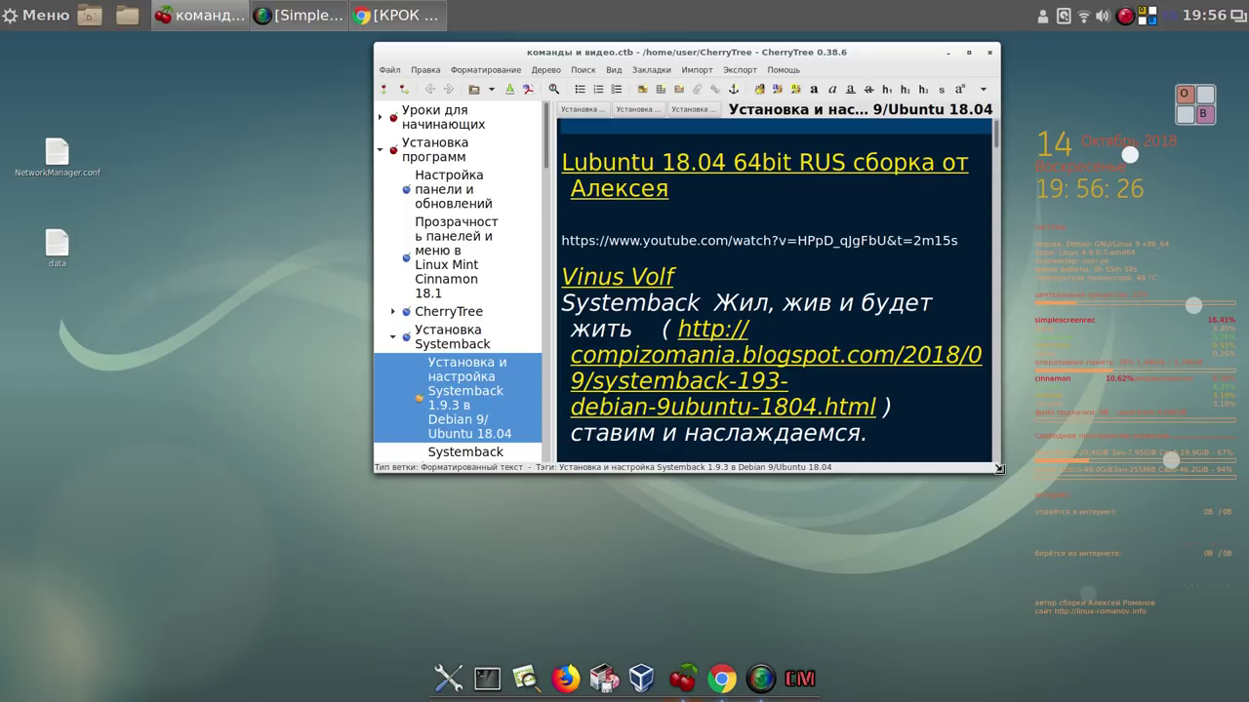
{"action": "left_click_drag", "start_coordinate": [995, 139], "coordinate": [997, 195]}
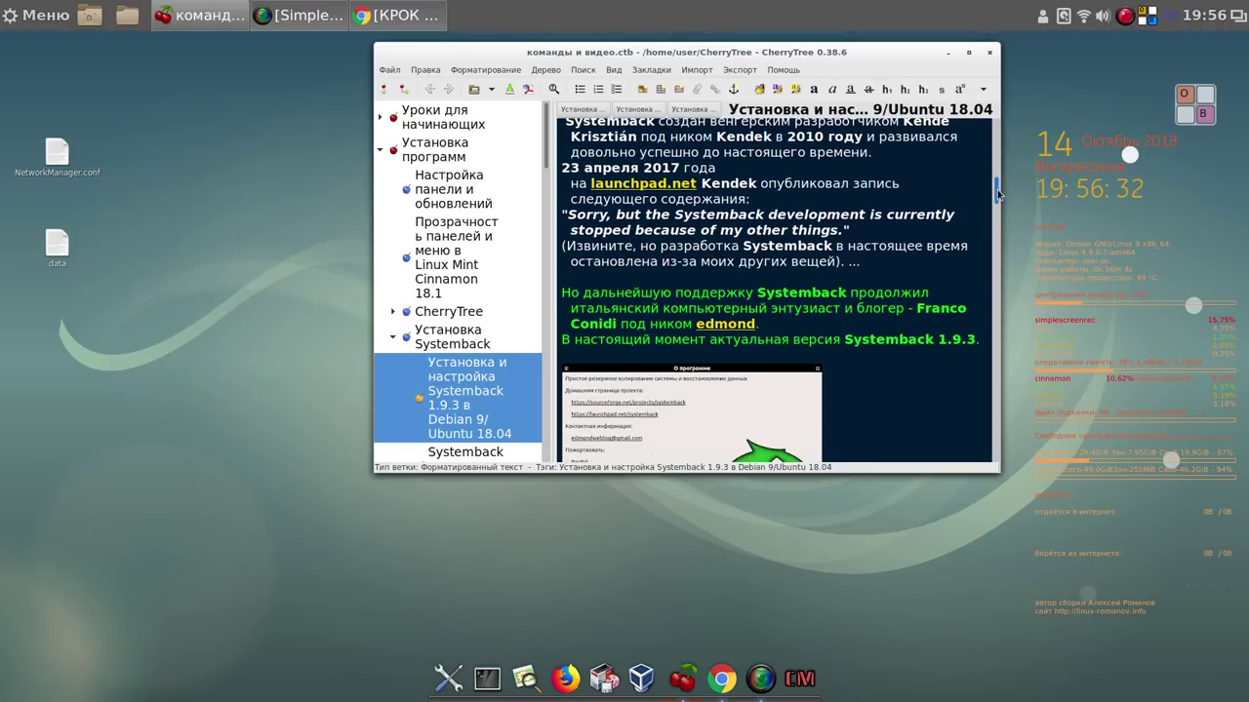
{"action": "left_click_drag", "start_coordinate": [859, 53], "coordinate": [753, 60]}
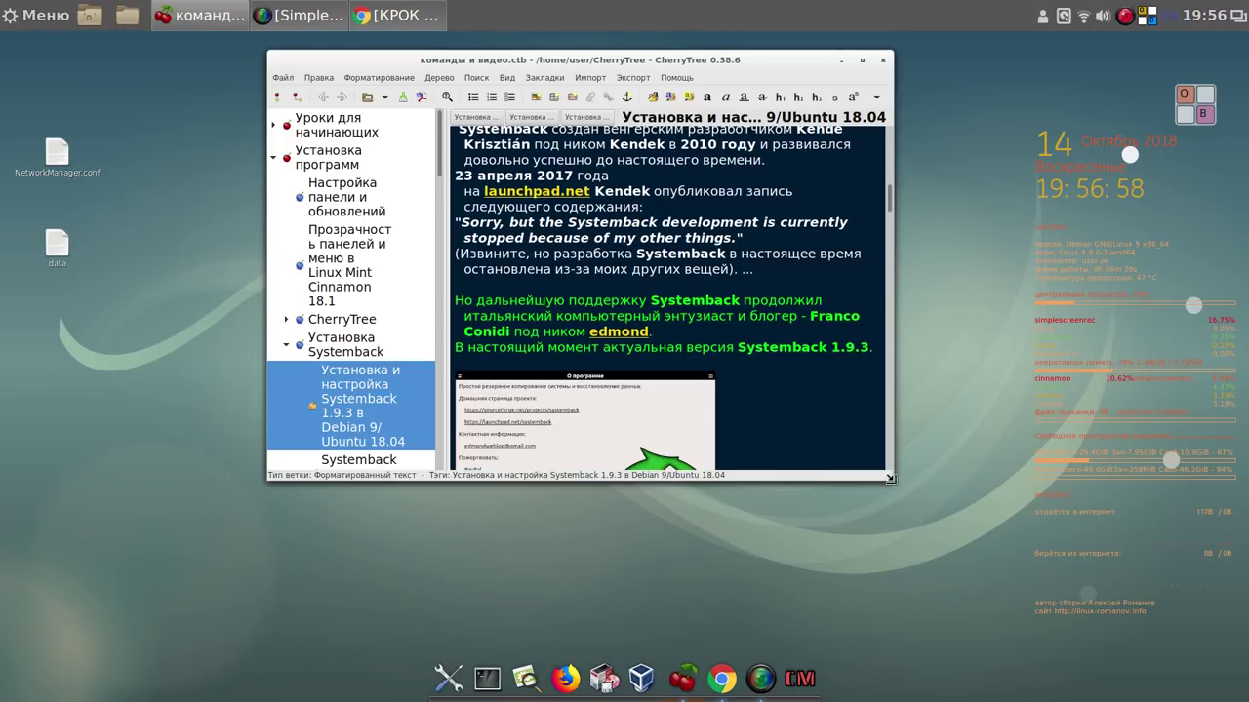
Enlarge the notes window, bring the Systemback terminal install commands of part 2 into view and move the window beside the widget
{"action": "left_click_drag", "start_coordinate": [890, 478], "coordinate": [1026, 605]}
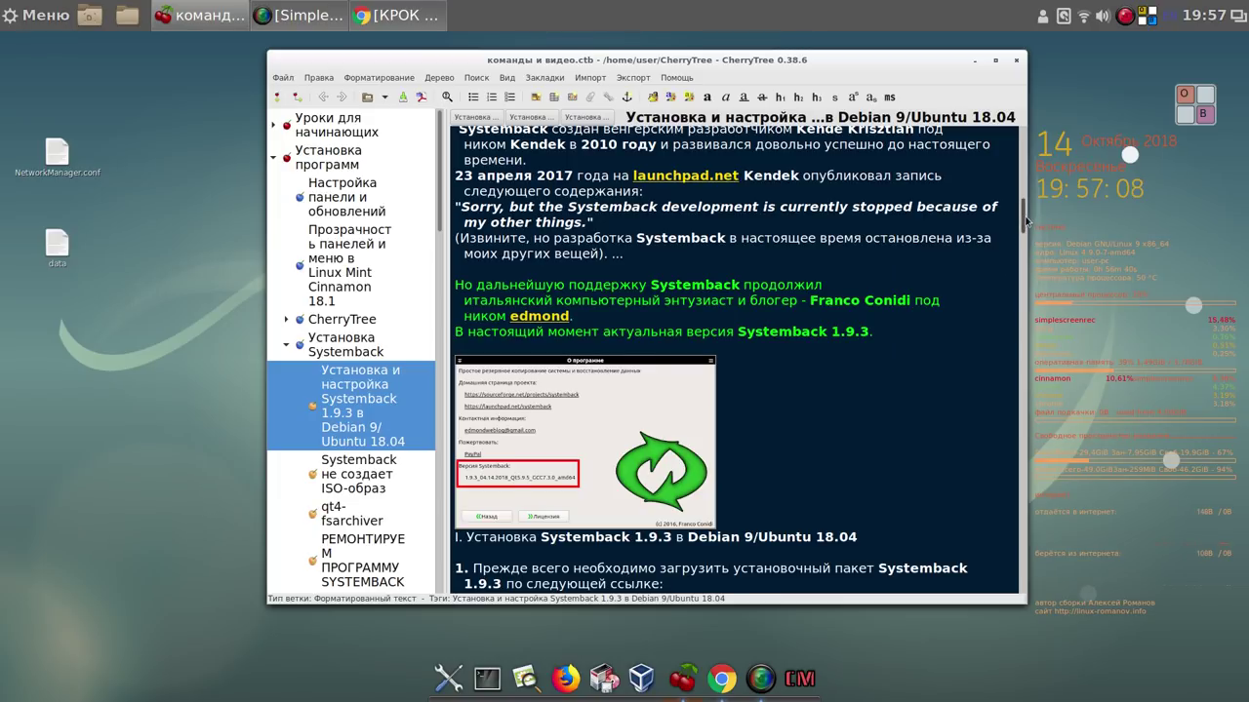
{"action": "left_click_drag", "start_coordinate": [1026, 219], "coordinate": [1043, 275]}
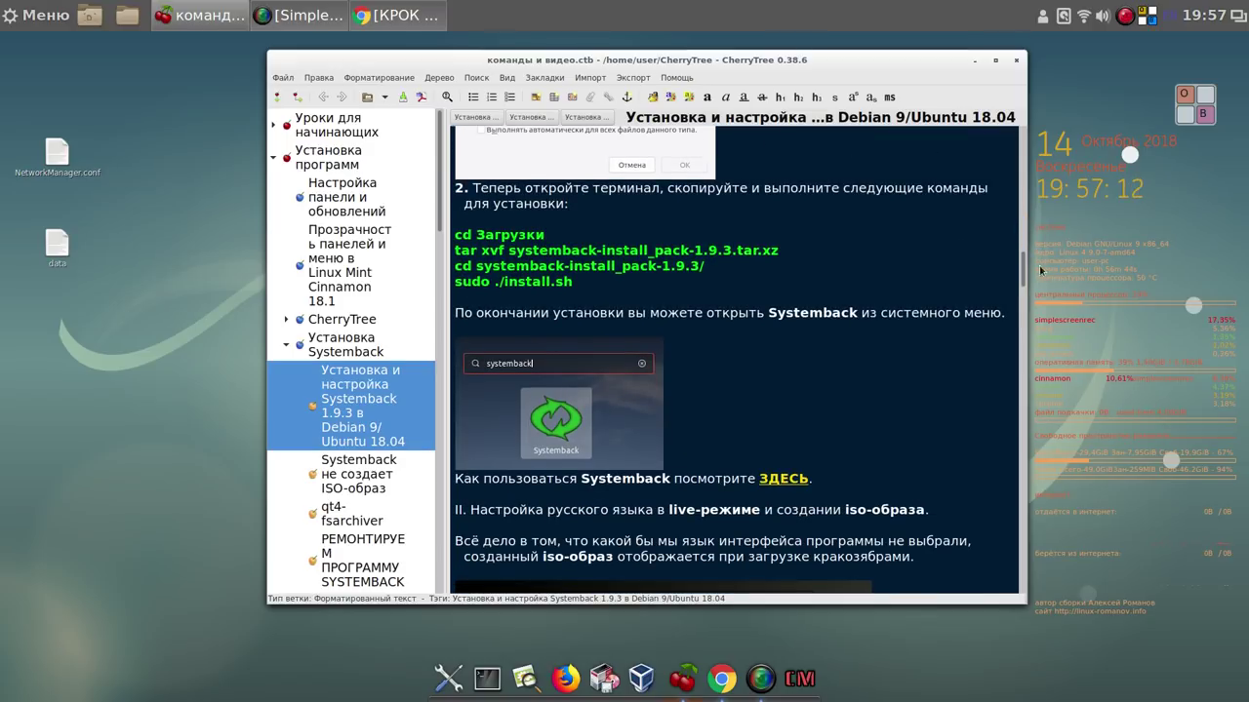
{"action": "left_click_drag", "start_coordinate": [937, 65], "coordinate": [956, 77]}
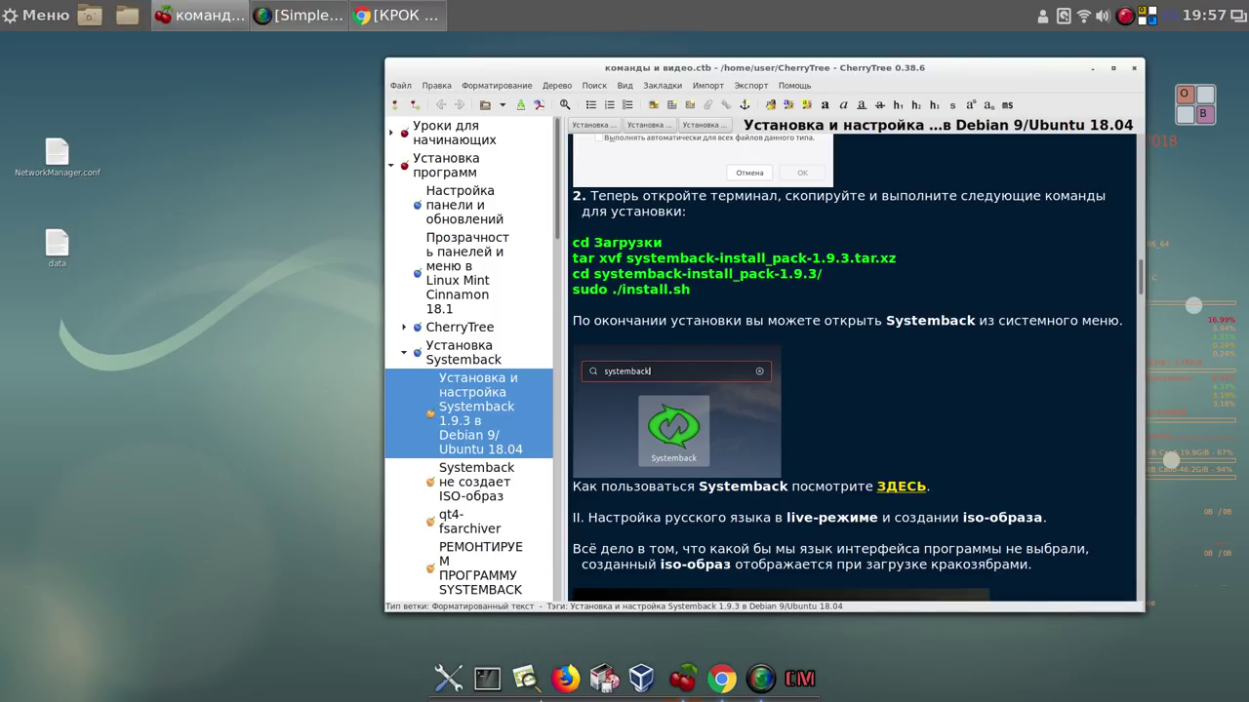
Open a terminal beside the notes and switch to root with su, entering the root password
{"action": "left_click", "coordinate": [487, 678]}
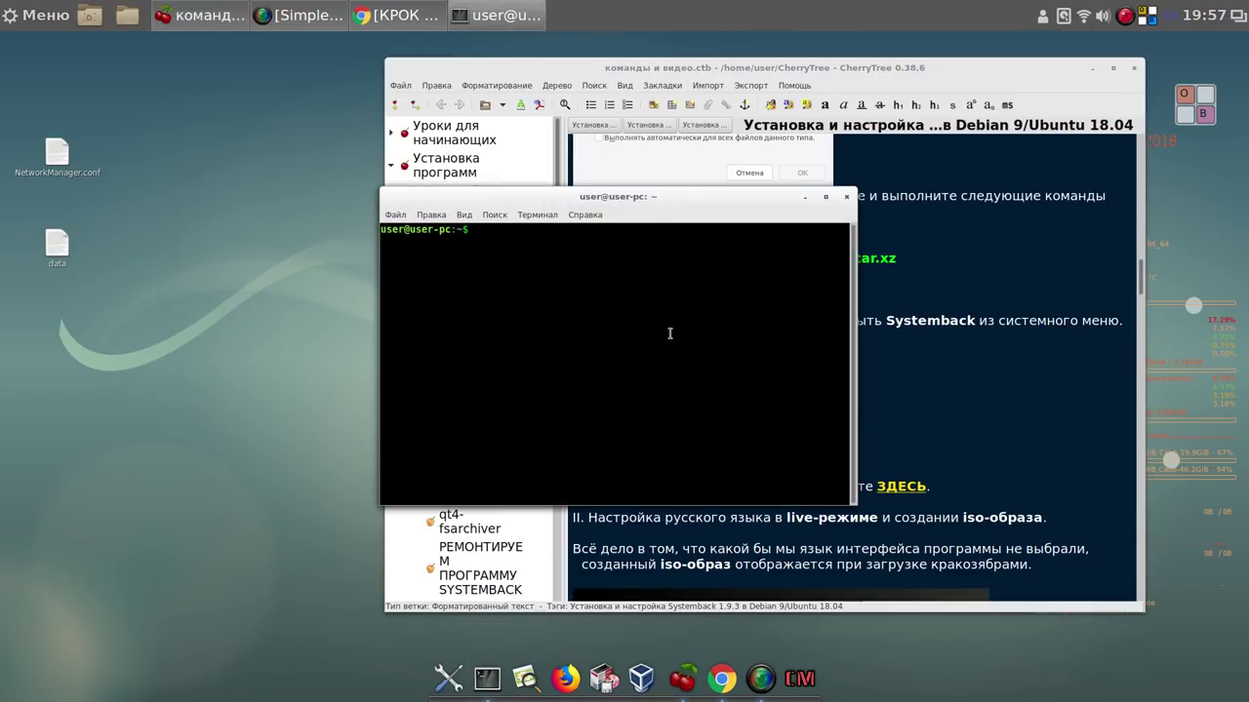
{"action": "left_click_drag", "start_coordinate": [690, 198], "coordinate": [392, 170]}
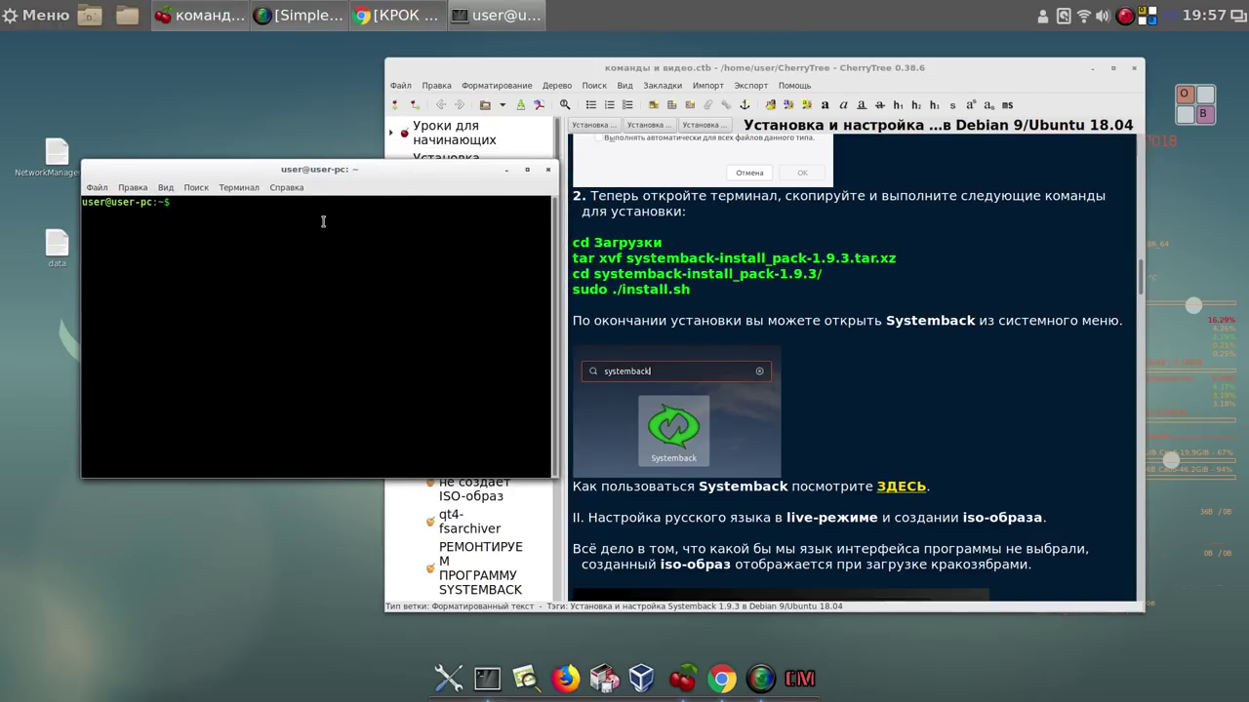
{"action": "left_click", "coordinate": [1194, 103]}
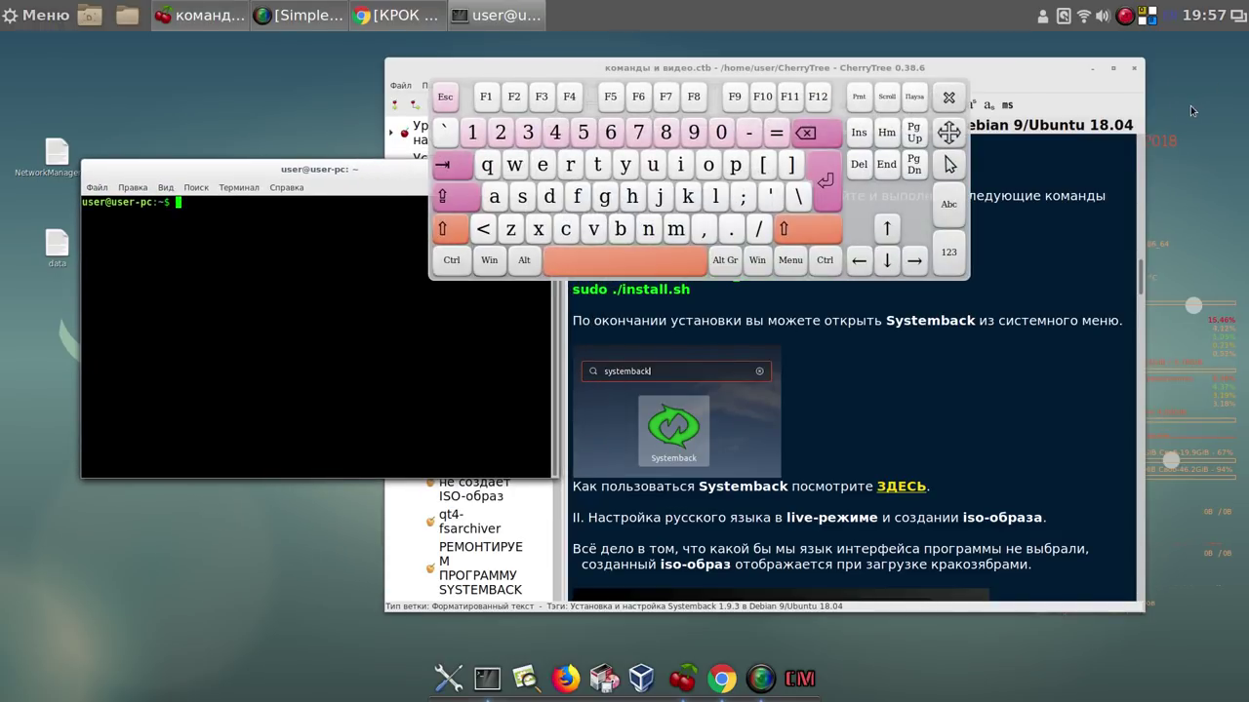
{"action": "left_click", "coordinate": [522, 197]}
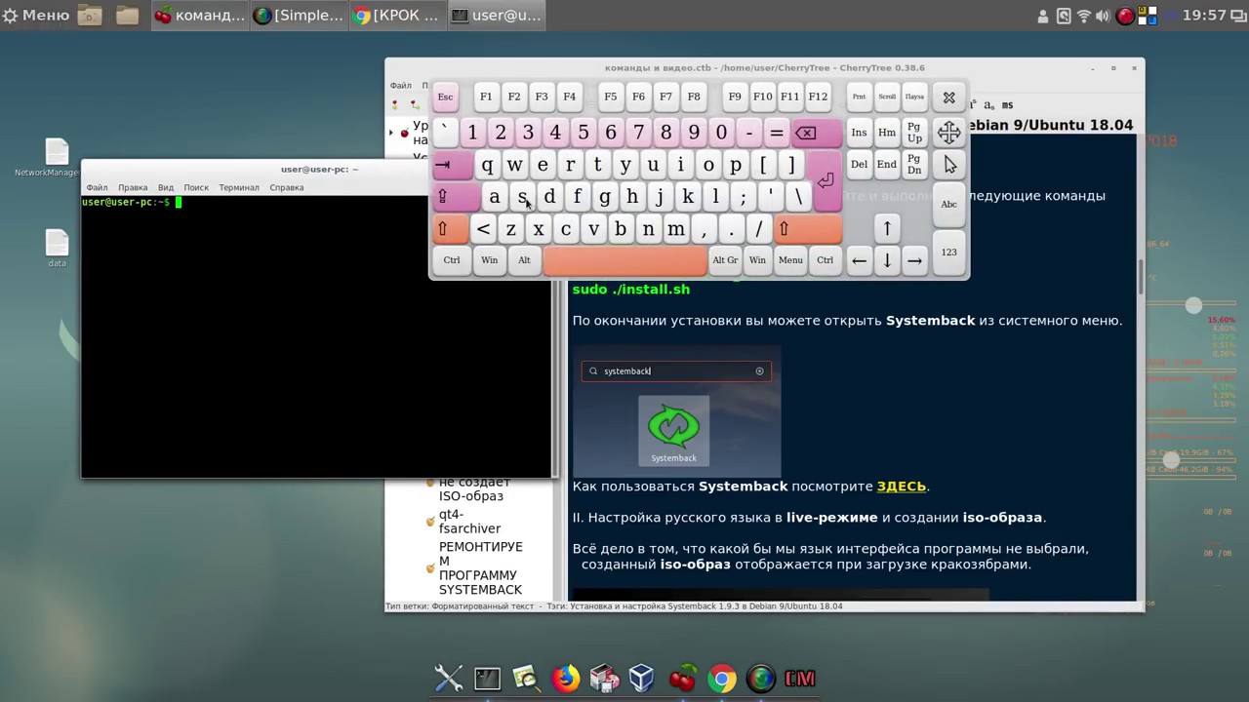
{"action": "left_click", "coordinate": [652, 168]}
{"action": "left_click", "coordinate": [838, 191]}
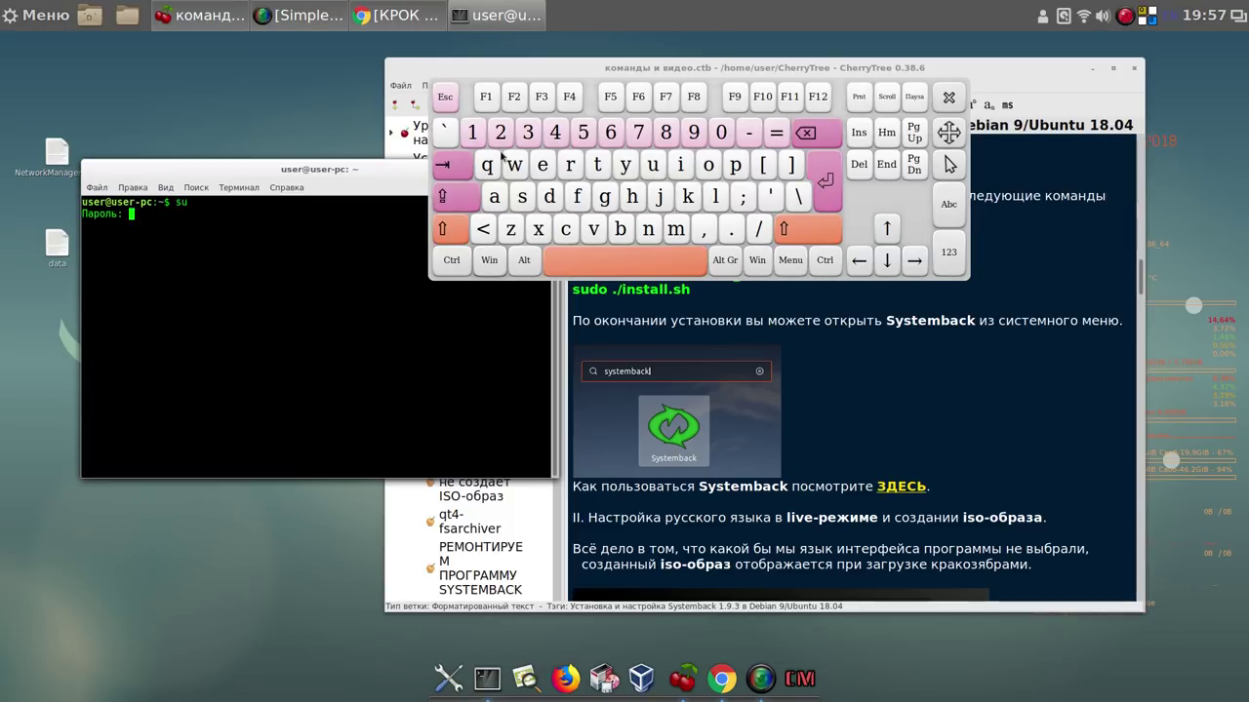
{"action": "left_click", "coordinate": [825, 183]}
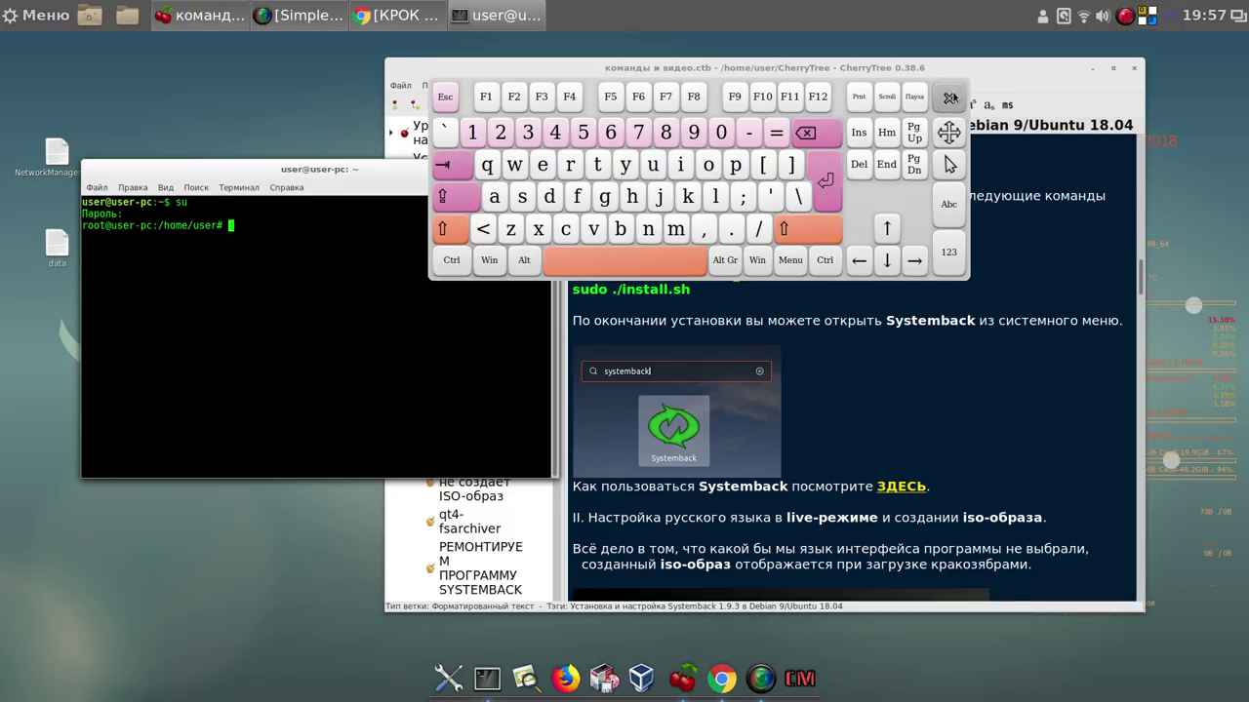
{"action": "left_click", "coordinate": [948, 97]}
{"action": "left_click_drag", "start_coordinate": [410, 162], "coordinate": [361, 142]}
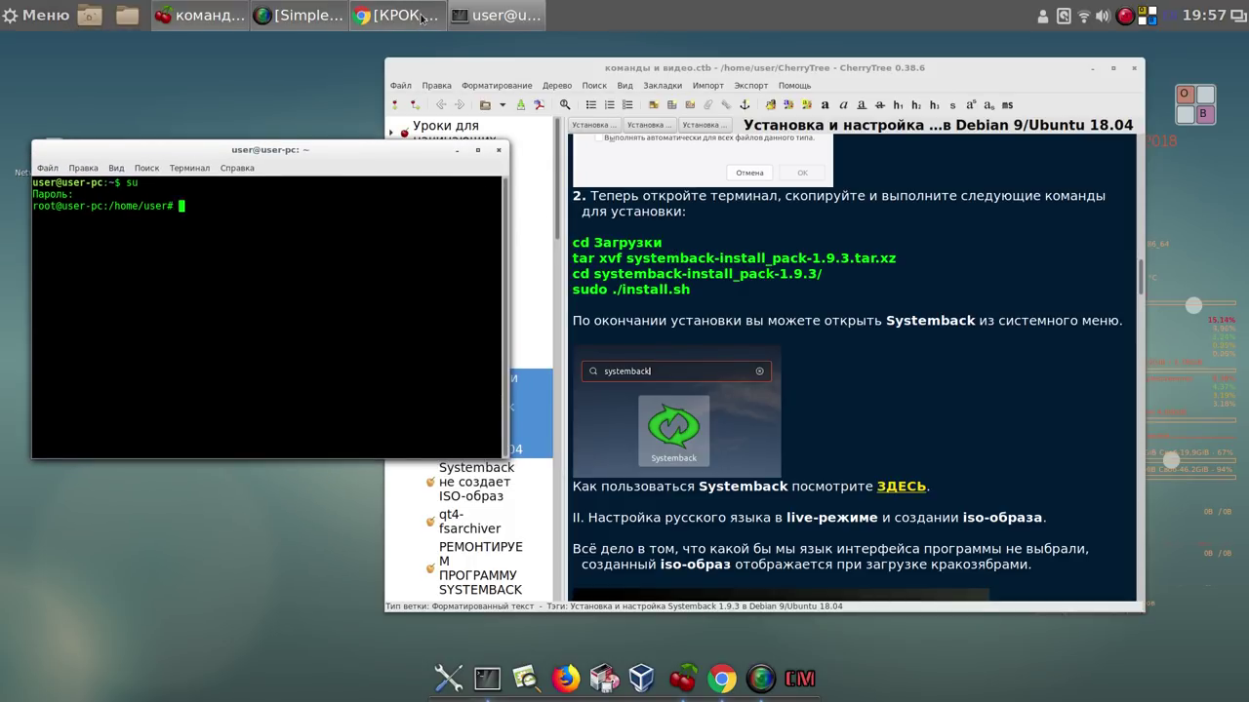
Switch to Chrome and open the folder Программы для Linux / Systemback / Systemback 1.9.3 в Debian 9 on the file share
{"action": "mouse_move", "coordinate": [408, 18]}
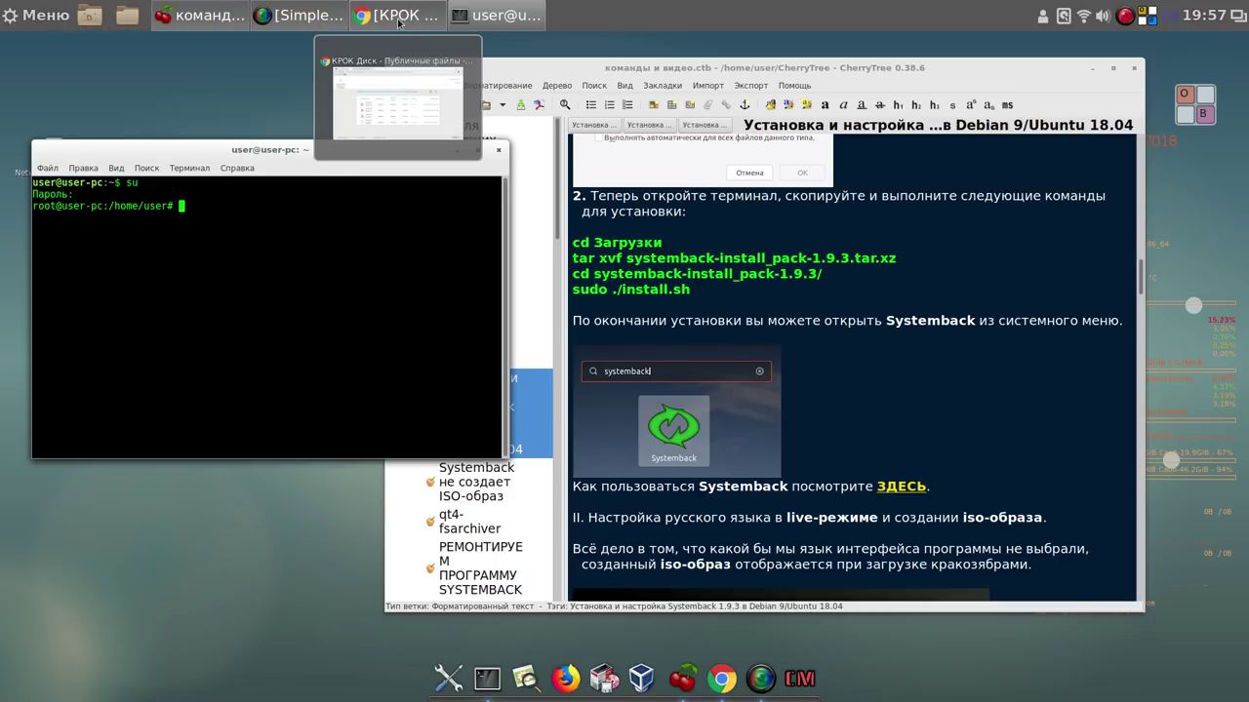
{"action": "left_click", "coordinate": [398, 20]}
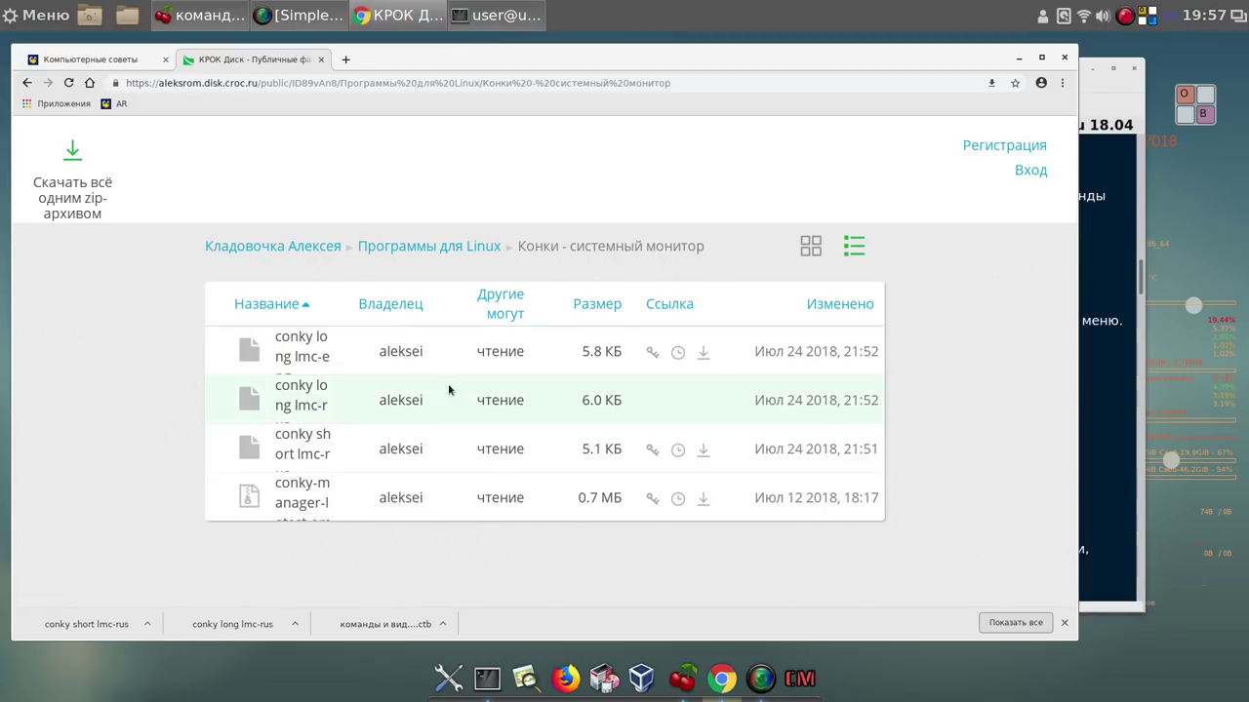
{"action": "left_click", "coordinate": [472, 248]}
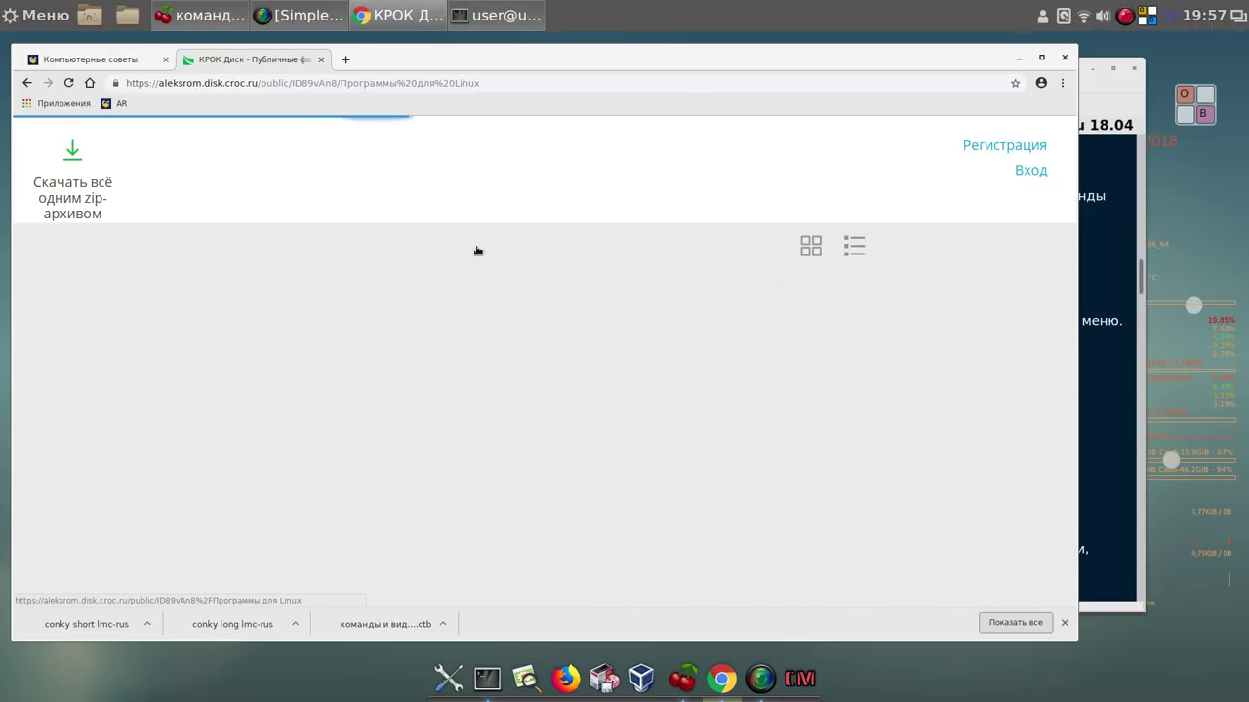
{"action": "left_click_drag", "start_coordinate": [878, 322], "coordinate": [875, 377]}
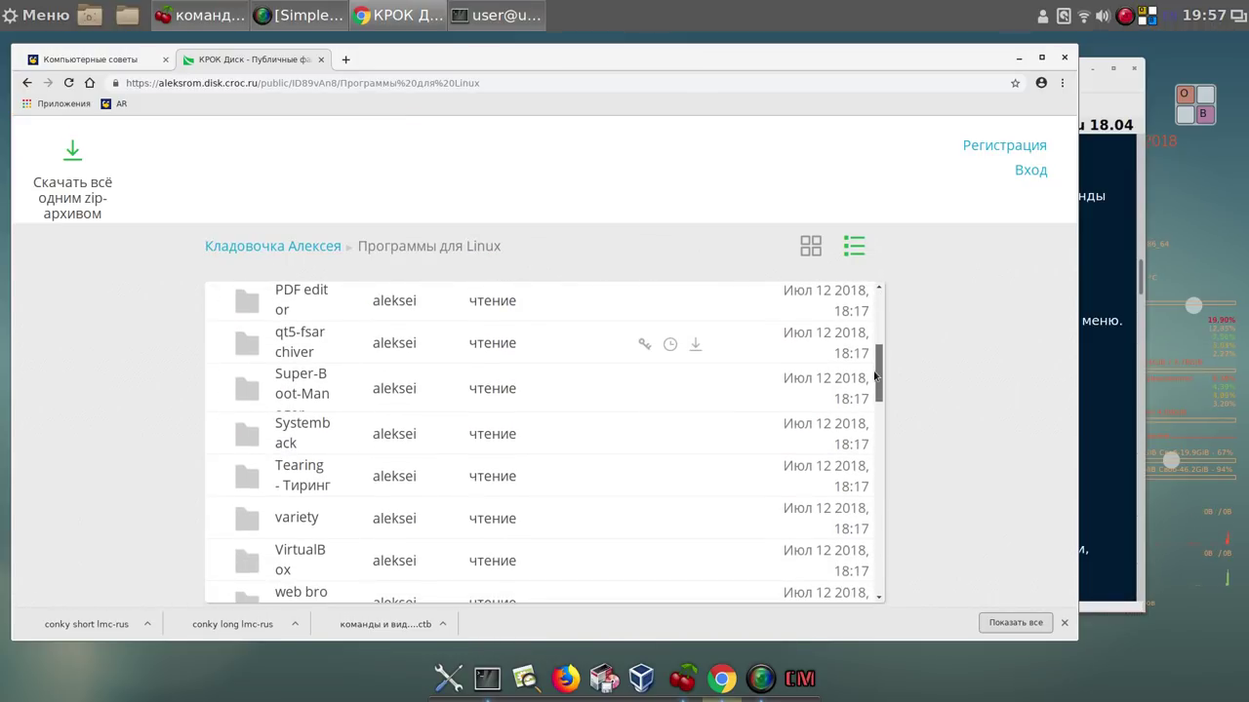
{"action": "scroll", "coordinate": [632, 396], "scroll_direction": "down", "scroll_amount": 1}
{"action": "left_click", "coordinate": [306, 421]}
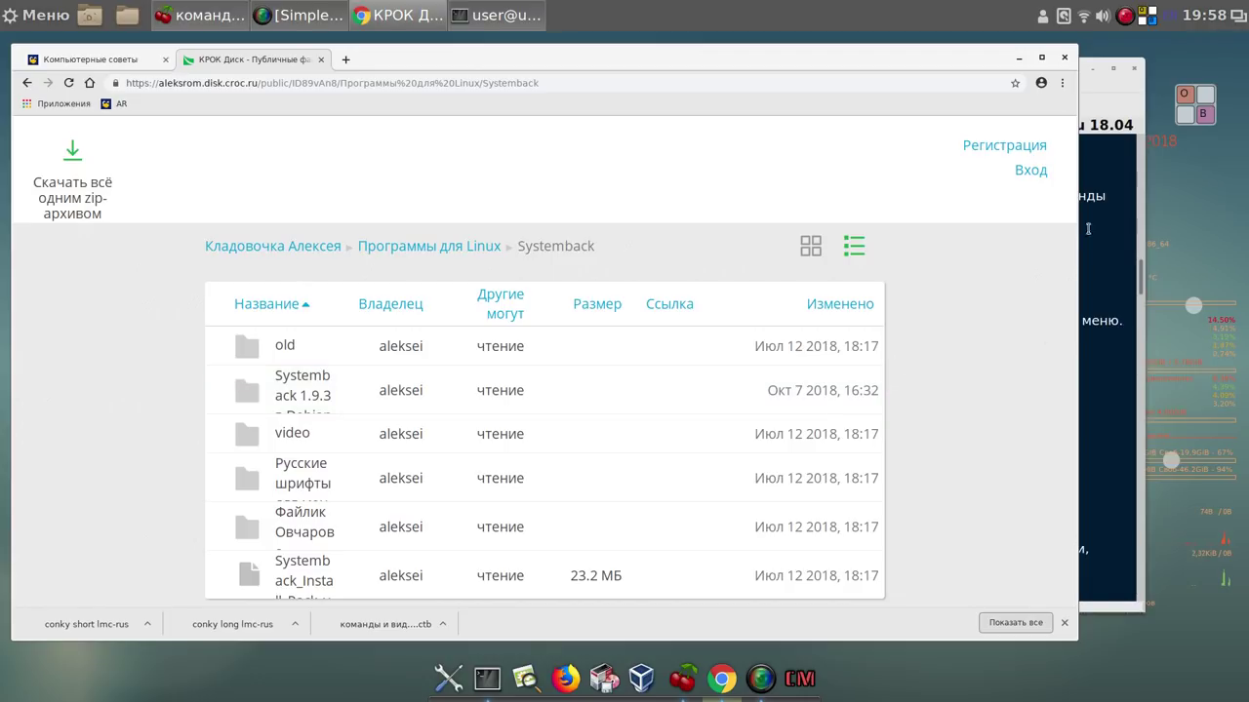
{"action": "left_click", "coordinate": [1041, 57]}
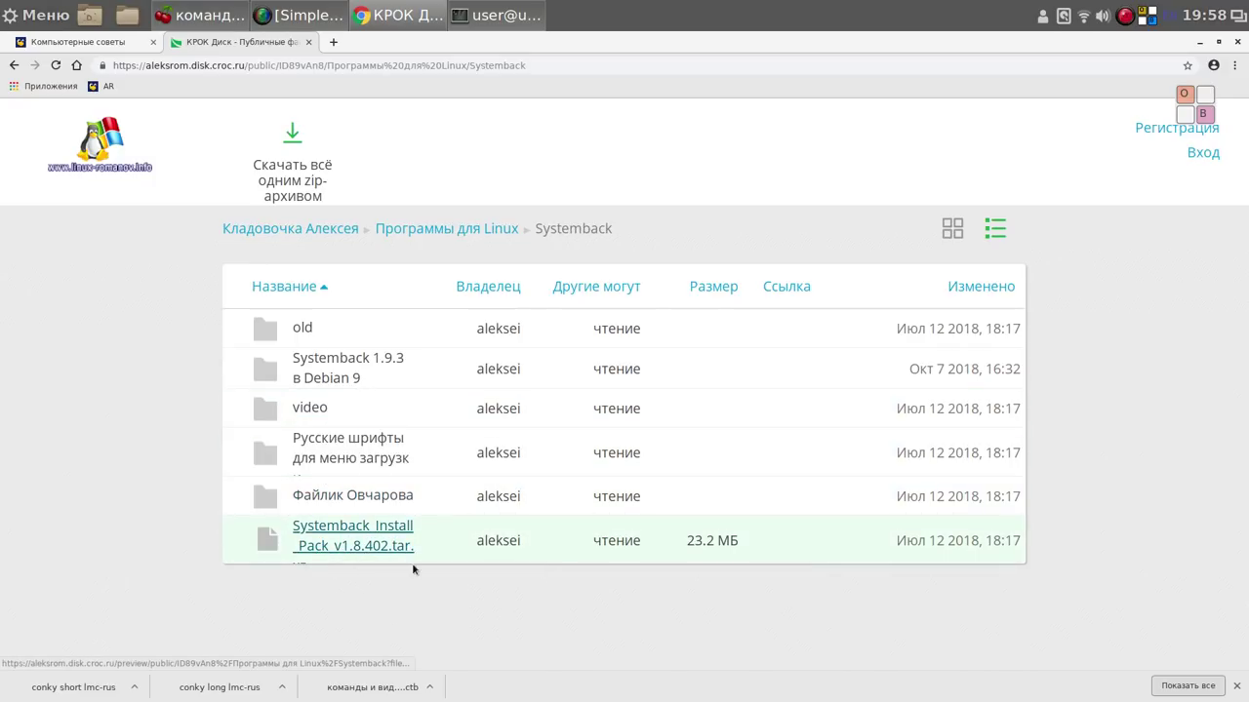
{"action": "left_click", "coordinate": [352, 367]}
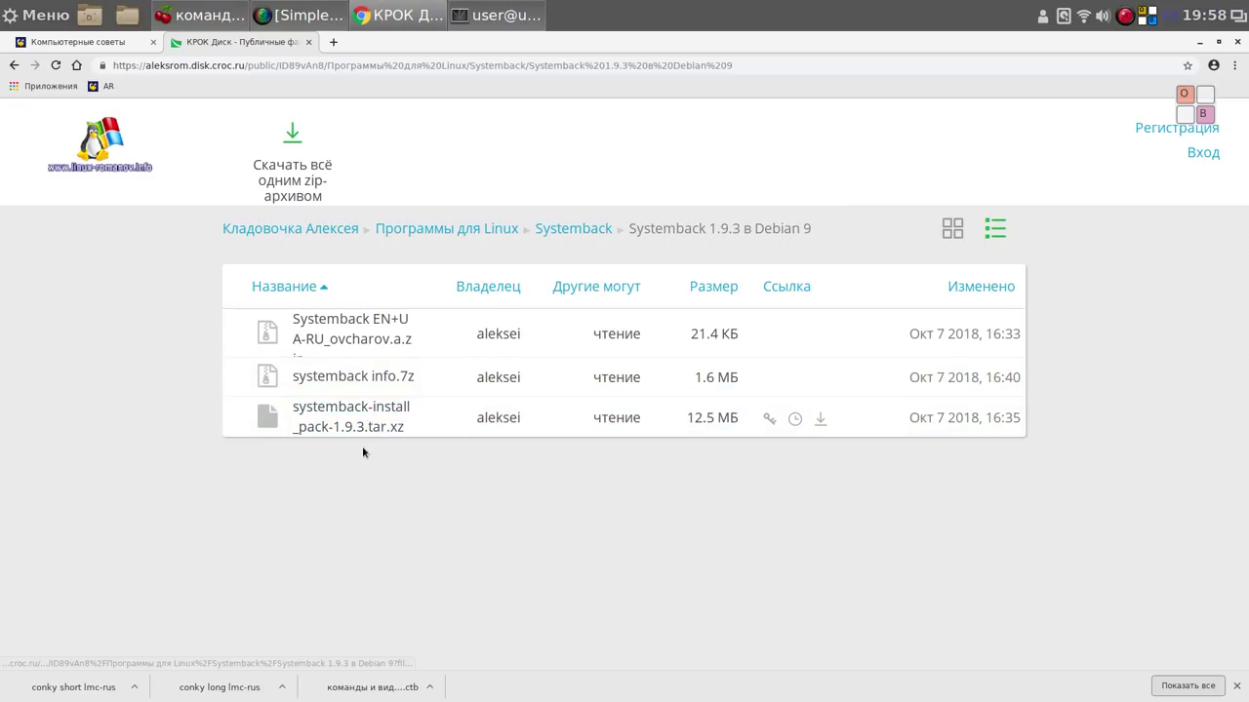
Download systemback-install_pack-1.9.3.tar.xz, restore the browser window's size and minimize it
{"action": "right_click", "coordinate": [370, 416]}
{"action": "left_click", "coordinate": [387, 432]}
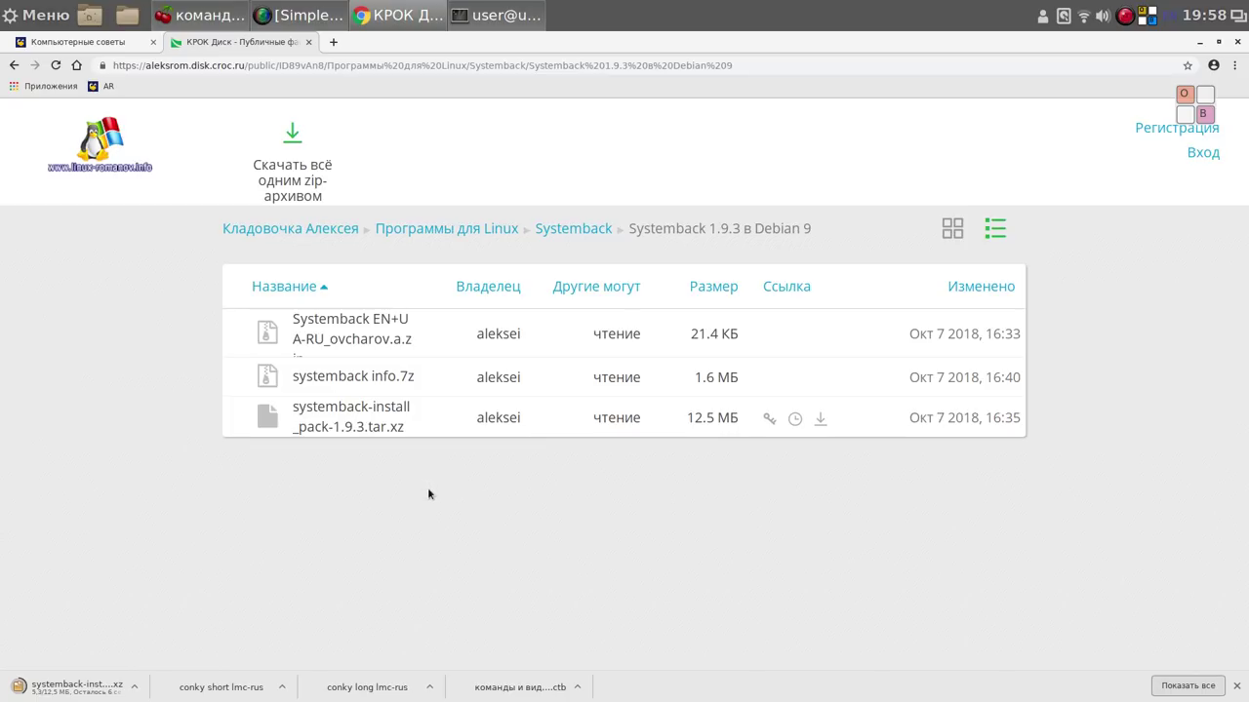
{"action": "left_click", "coordinate": [1218, 43]}
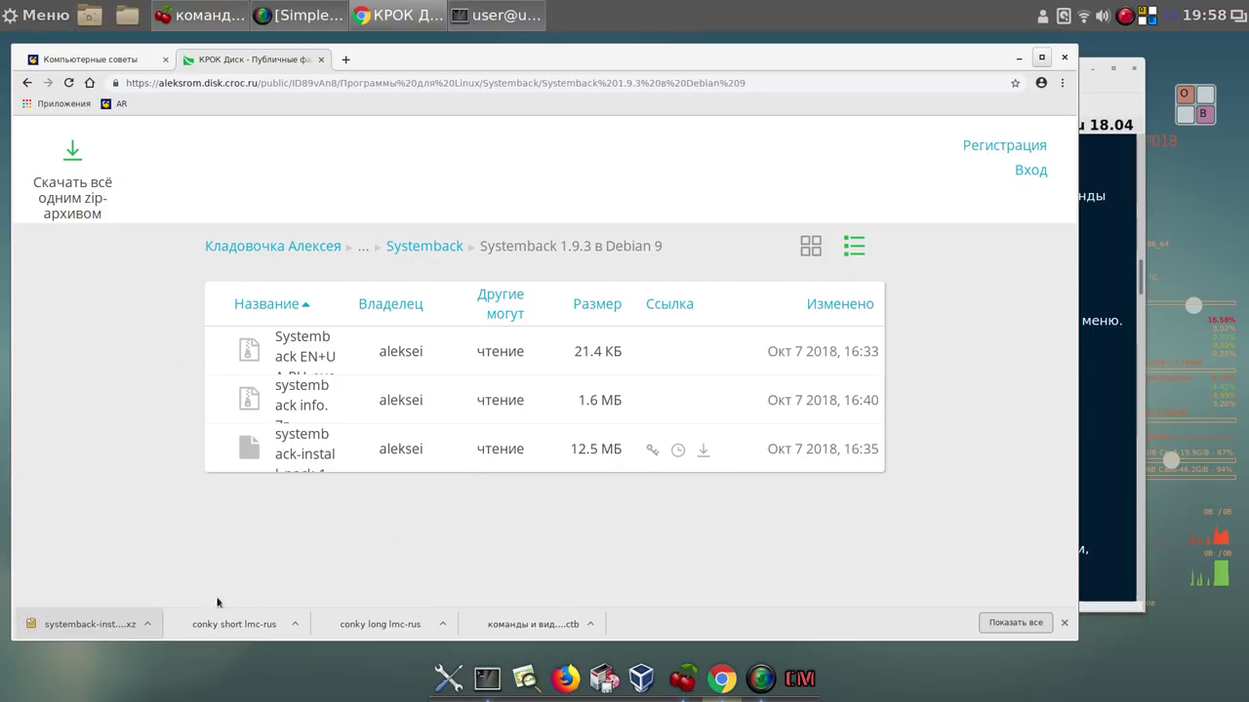
{"action": "left_click", "coordinate": [1020, 62]}
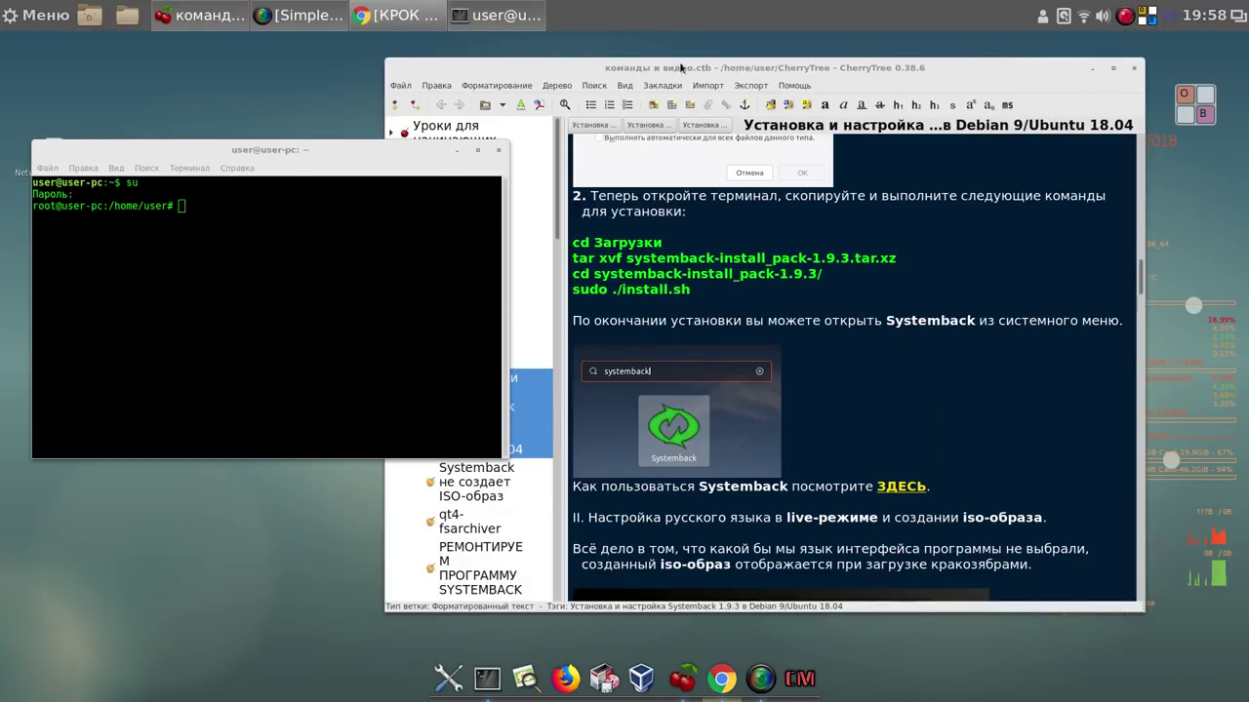
Check the Загрузки folder in the file manager for the downloaded archive and minimize the window
{"action": "left_click", "coordinate": [134, 15]}
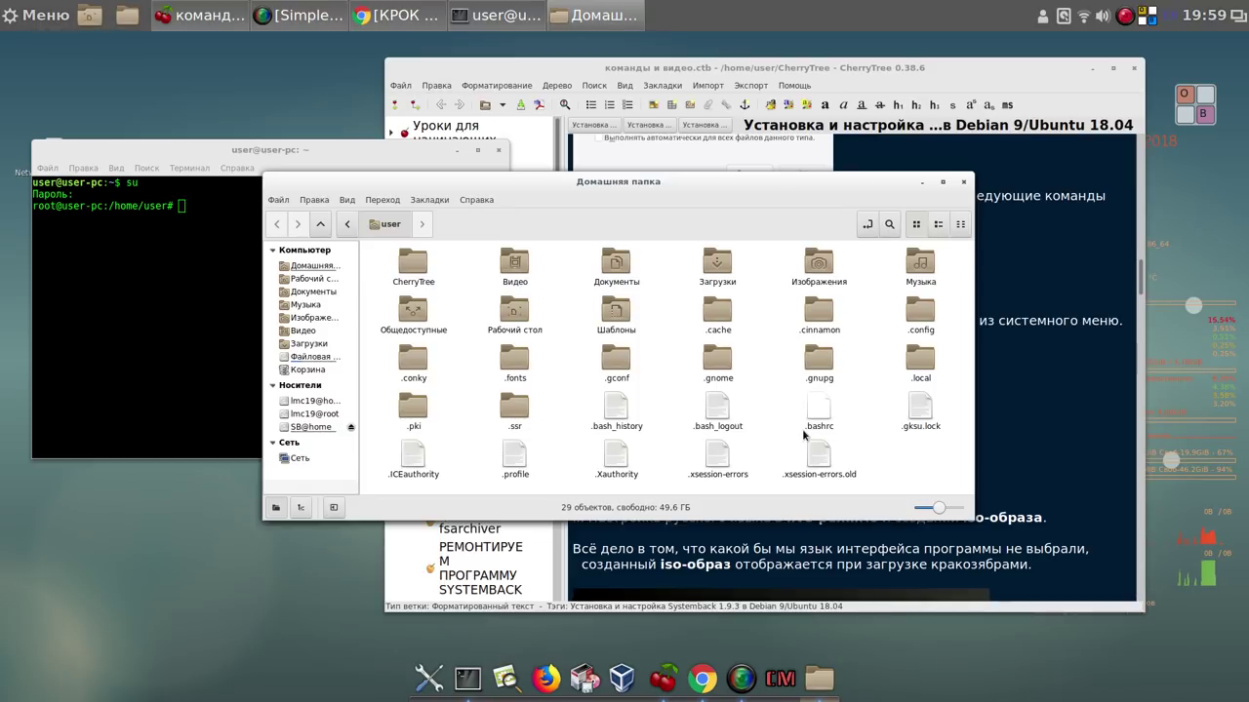
{"action": "double_click", "coordinate": [714, 265]}
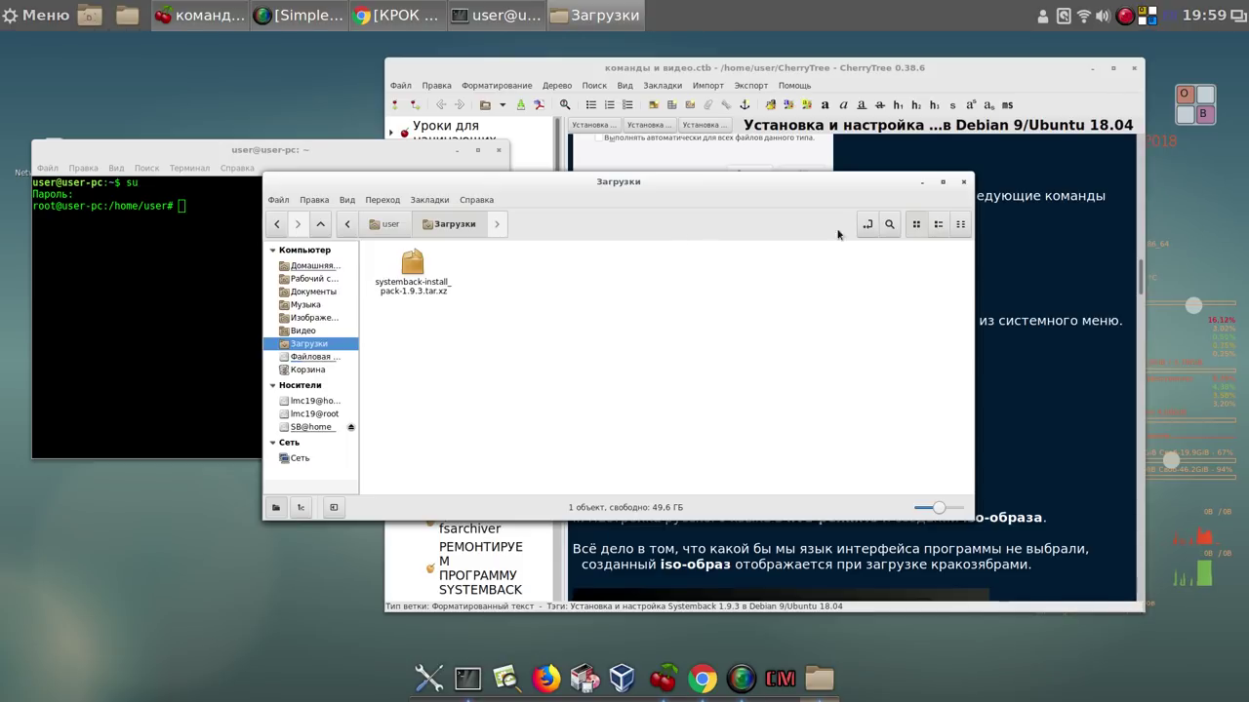
{"action": "left_click", "coordinate": [922, 184]}
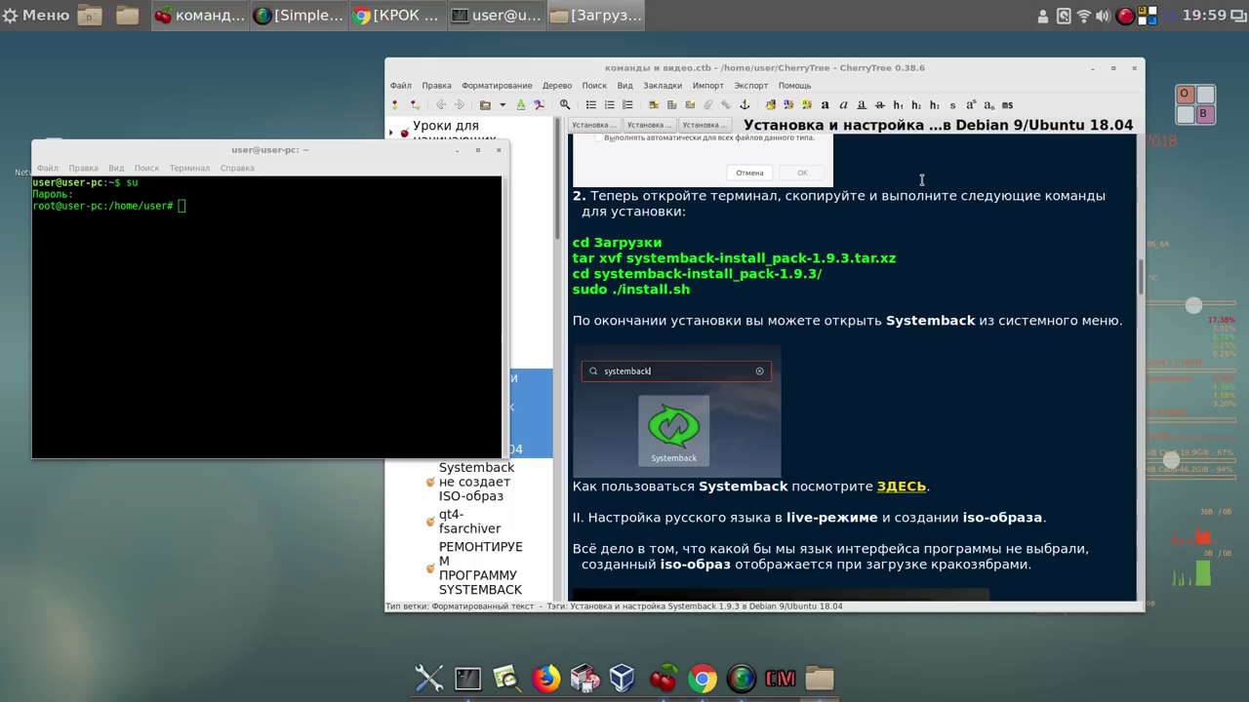
Copy the command cd Загрузки from the notes into the root terminal and run it
{"action": "left_click_drag", "start_coordinate": [674, 243], "coordinate": [572, 243]}
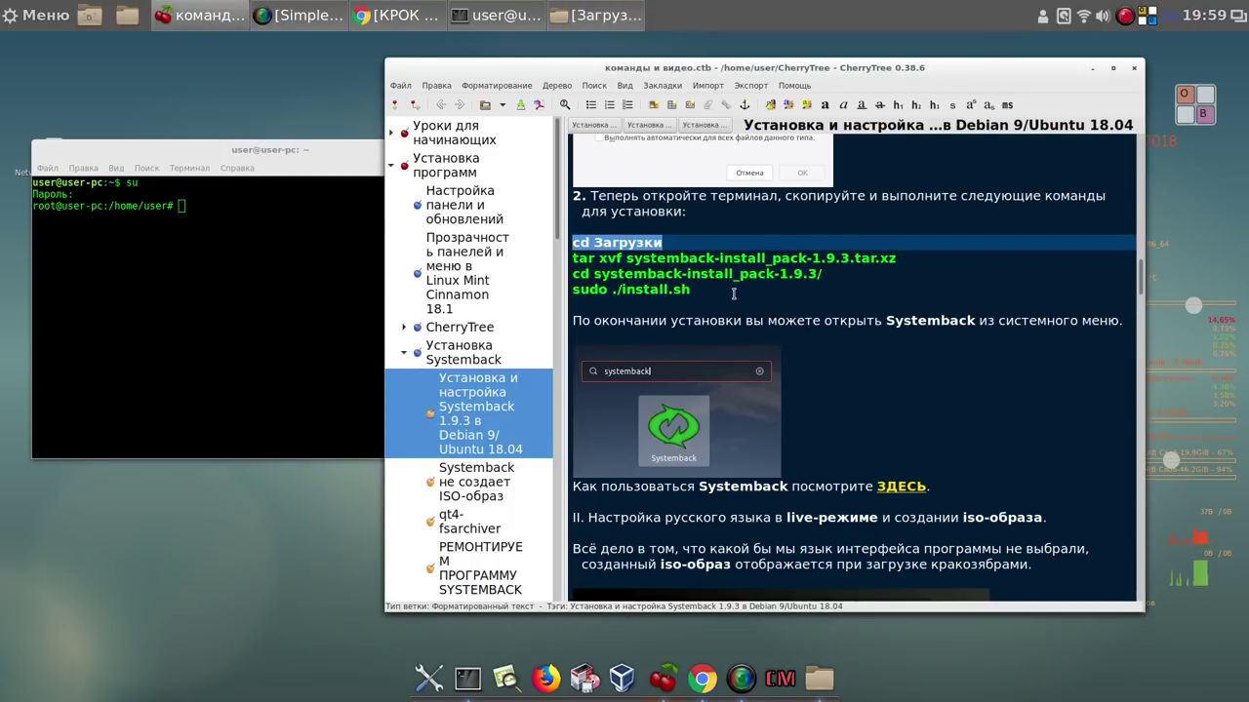
{"action": "left_click", "coordinate": [665, 242]}
{"action": "left_click_drag", "start_coordinate": [665, 243], "coordinate": [594, 243]}
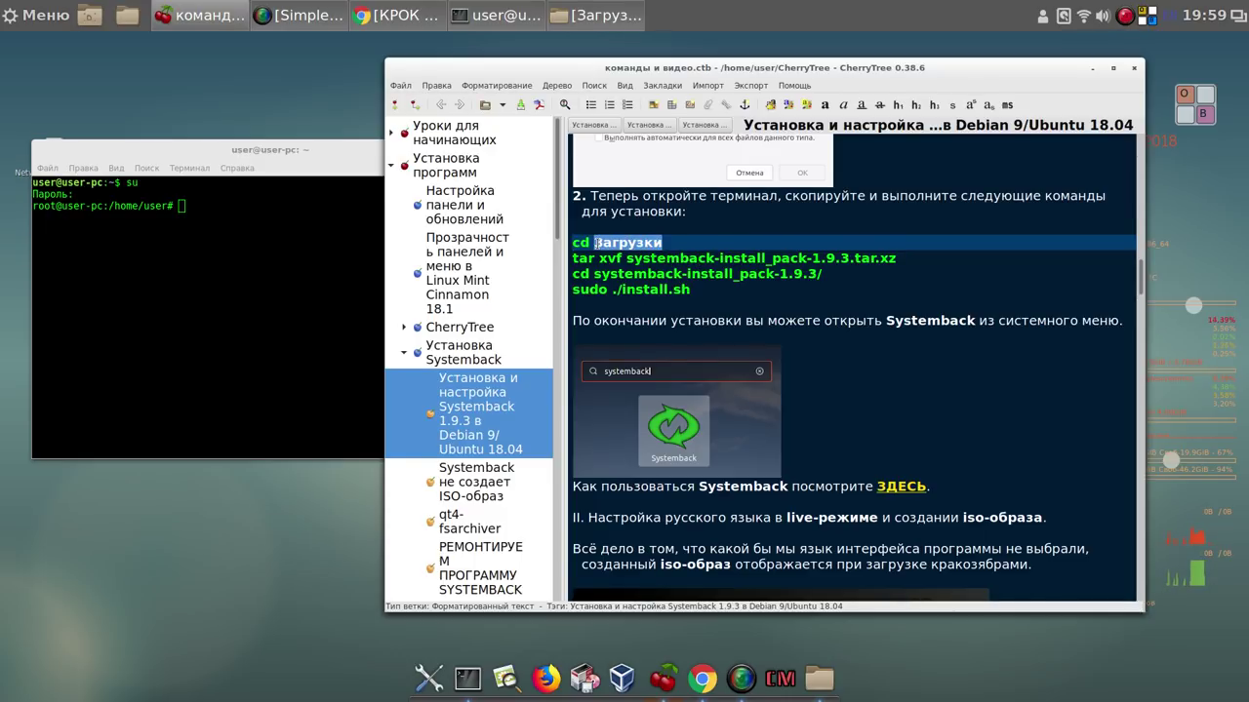
{"action": "left_click", "coordinate": [696, 246]}
{"action": "left_click_drag", "start_coordinate": [687, 243], "coordinate": [171, 227]}
{"action": "left_click", "coordinate": [278, 204]}
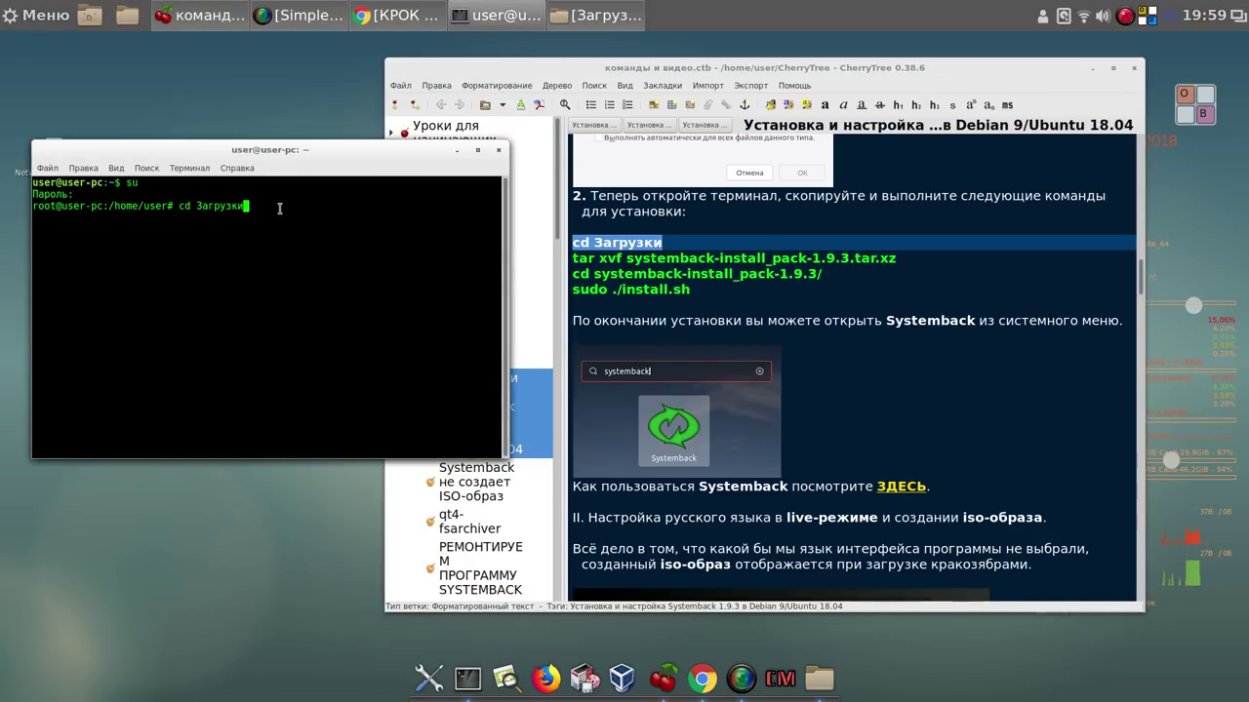
{"action": "left_click", "coordinate": [1195, 114]}
{"action": "left_click", "coordinate": [824, 182]}
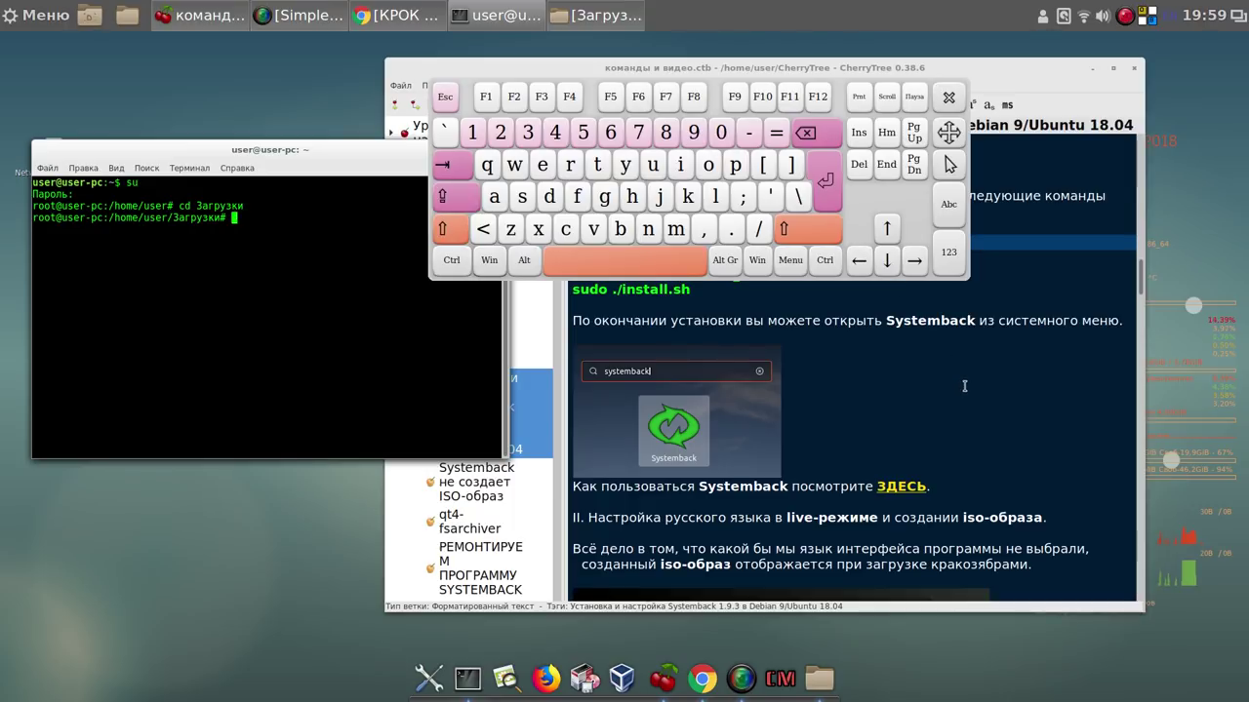
{"action": "left_click", "coordinate": [948, 96]}
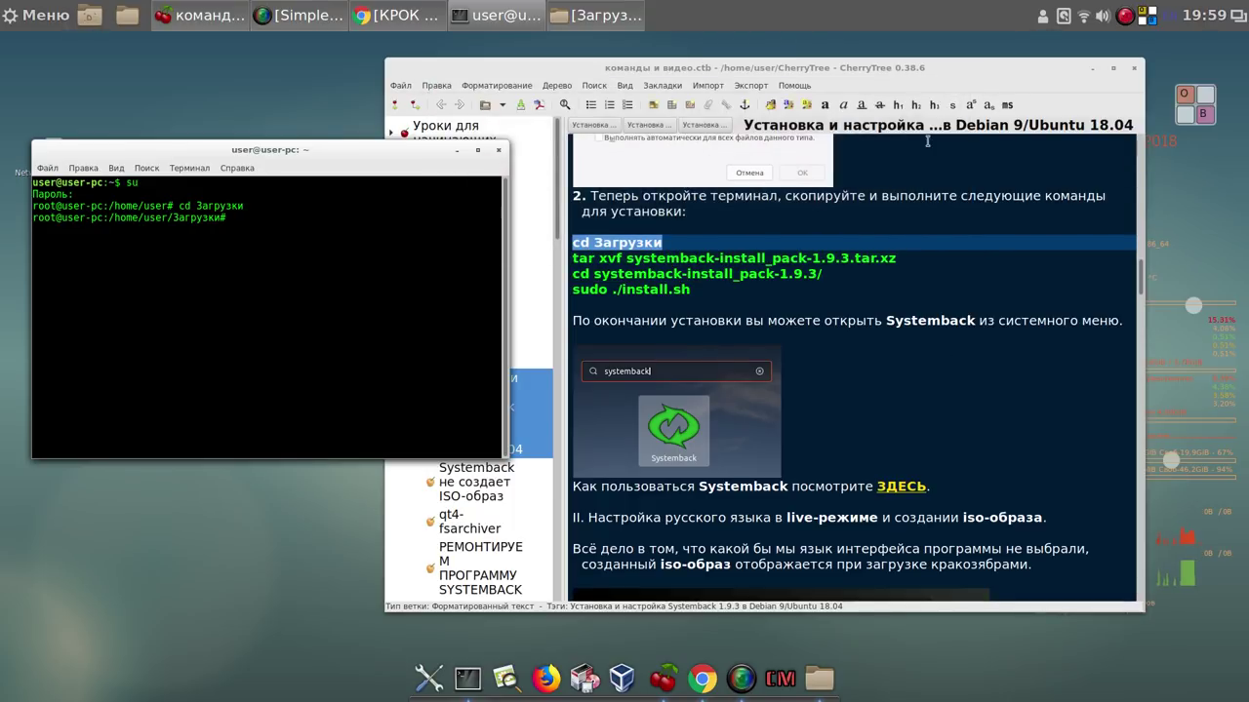
Extract the archive by running tar xvf systemback-install_pack-1.9.3.tar.xz from the notes in the root terminal
{"action": "left_click_drag", "start_coordinate": [903, 256], "coordinate": [179, 306]}
{"action": "left_click", "coordinate": [214, 303]}
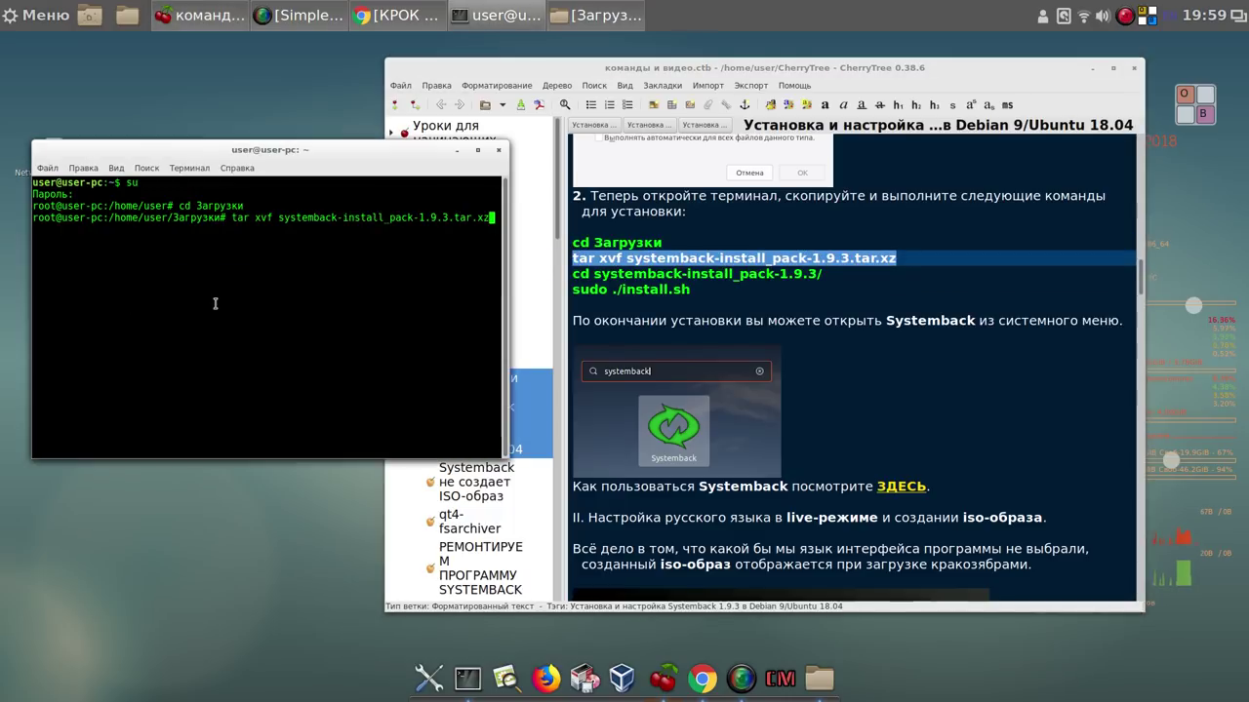
{"action": "left_click", "coordinate": [1200, 113]}
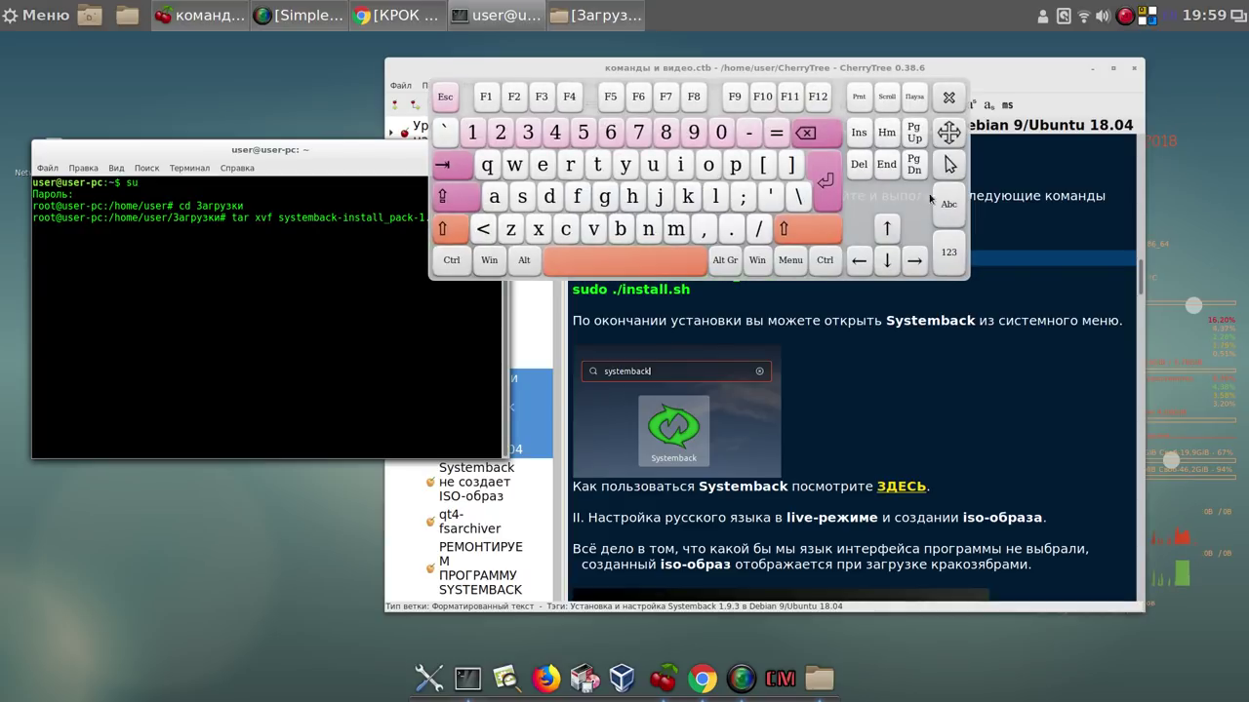
{"action": "left_click", "coordinate": [825, 182]}
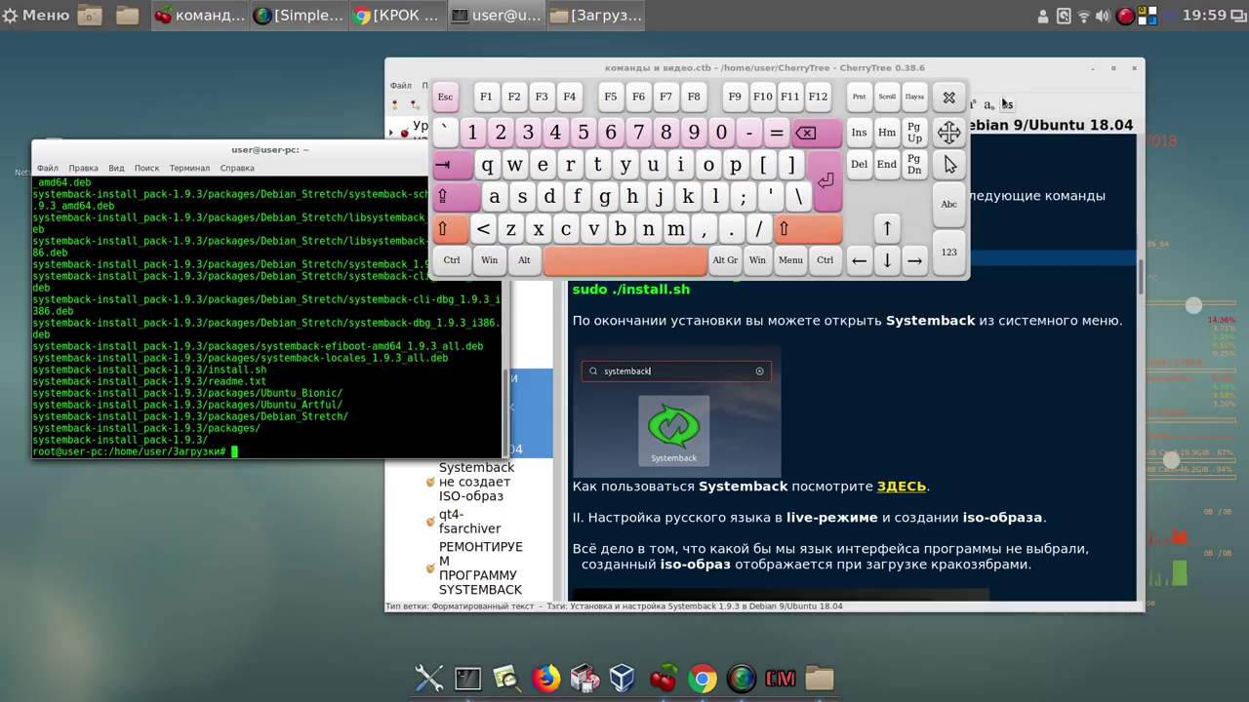
{"action": "left_click", "coordinate": [951, 99]}
Enter the extracted folder by running cd systemback-install_pack-1.9.3/ from the notes in the root terminal
{"action": "left_click_drag", "start_coordinate": [826, 278], "coordinate": [234, 391]}
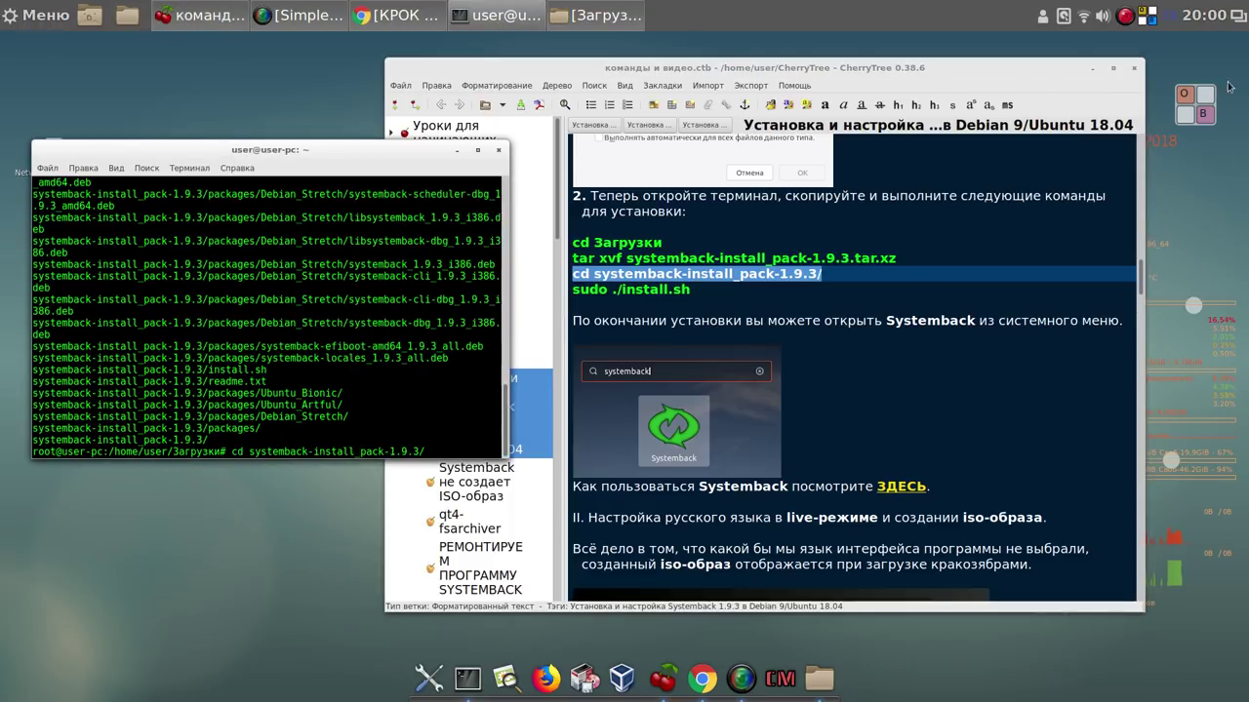
{"action": "left_click", "coordinate": [1196, 113]}
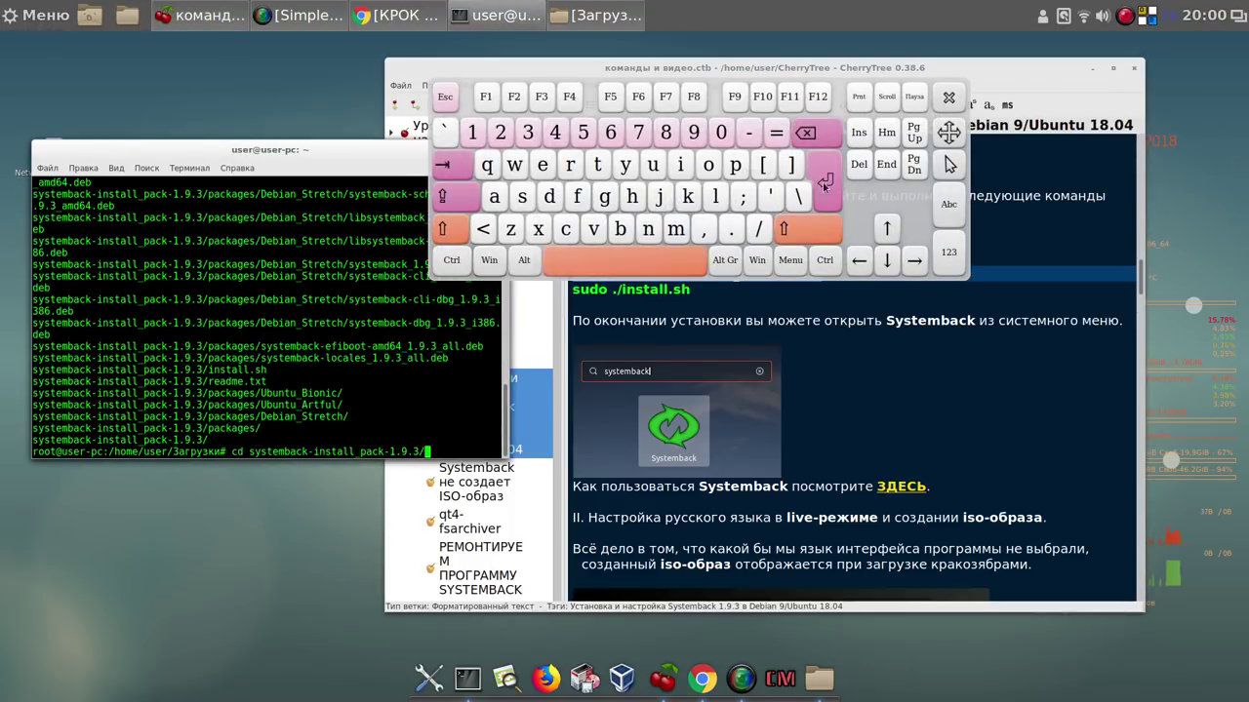
{"action": "left_click", "coordinate": [826, 182]}
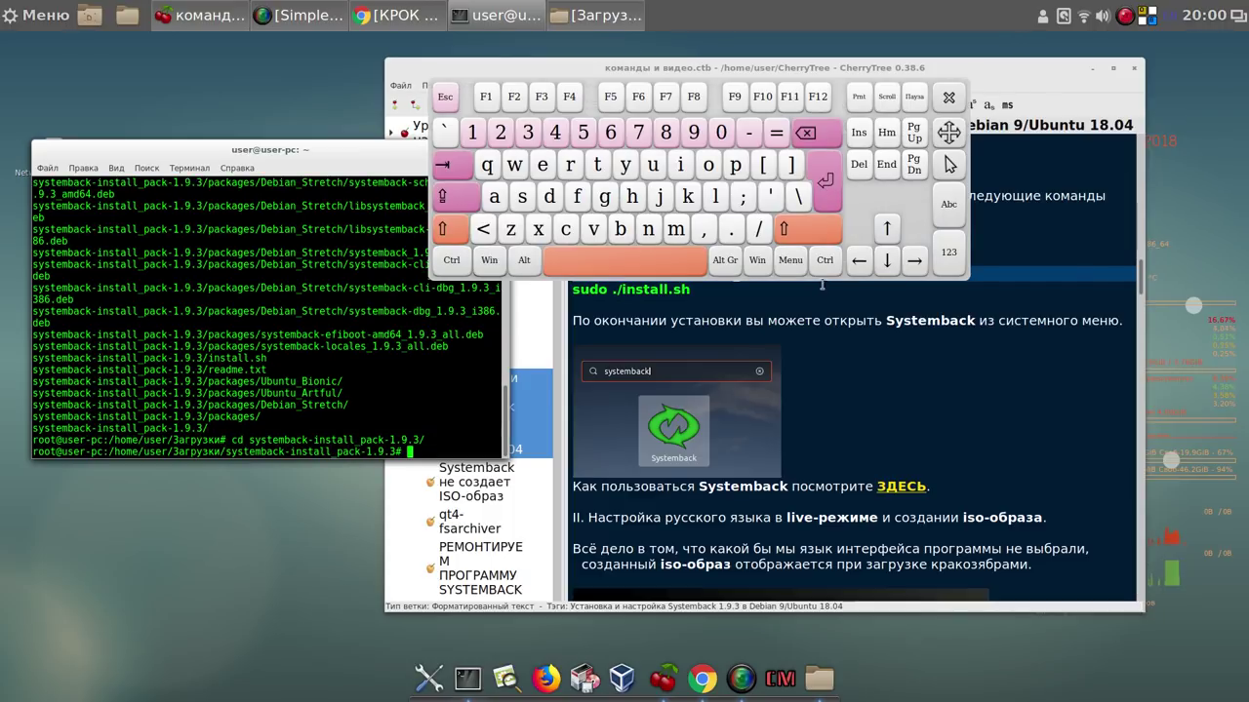
Run sudo ./install.sh from the notes in the root terminal and choose release 1, Debian 9.0 (Stretch)
{"action": "left_click_drag", "start_coordinate": [708, 290], "coordinate": [579, 289]}
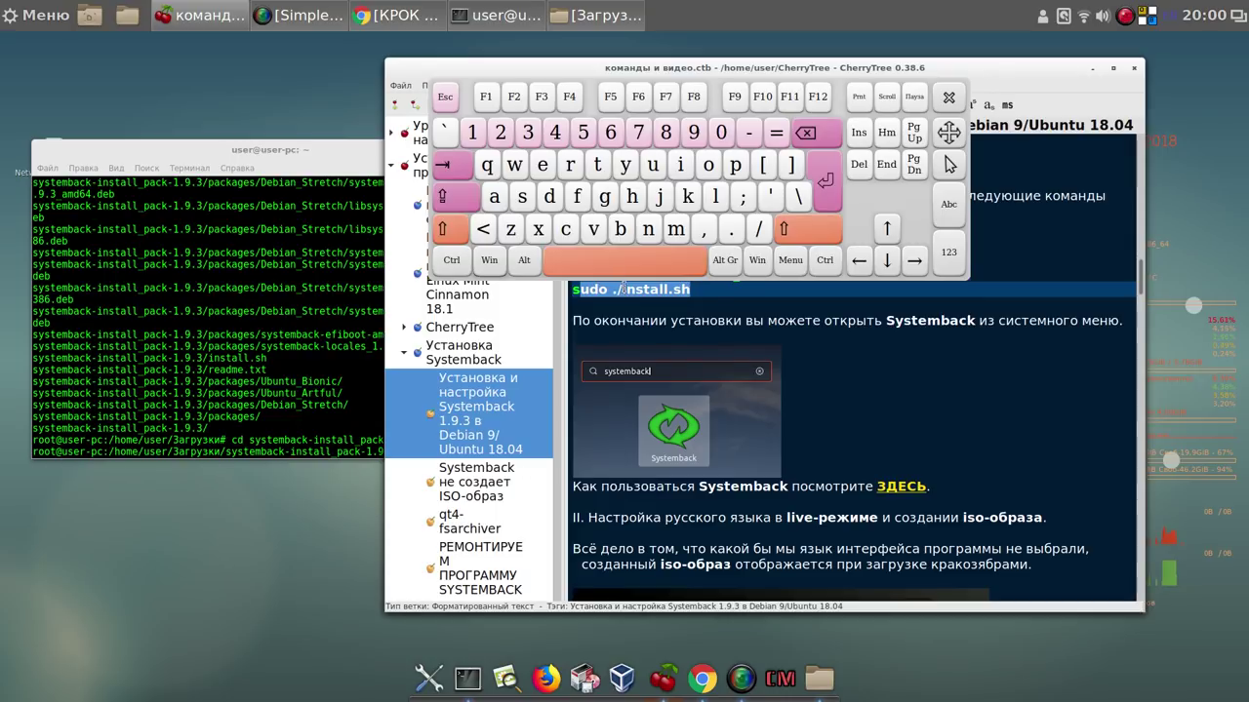
{"action": "left_click", "coordinate": [715, 289]}
{"action": "left_click_drag", "start_coordinate": [699, 291], "coordinate": [154, 281]}
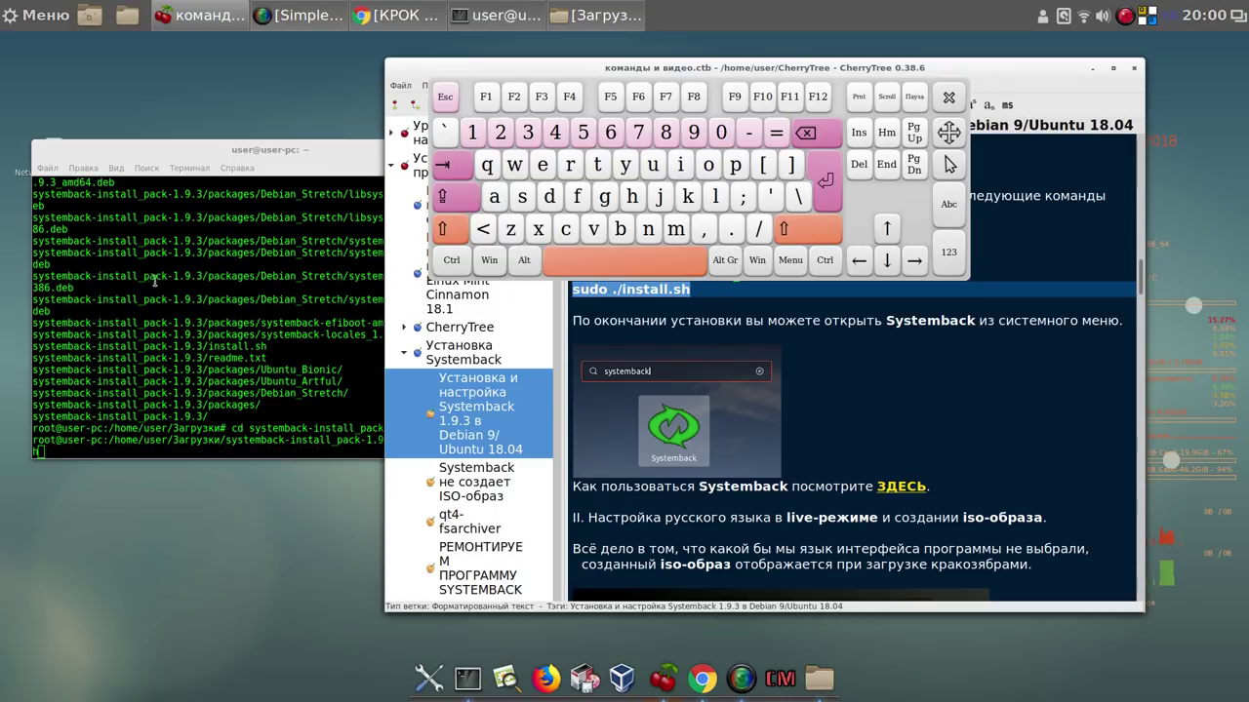
{"action": "left_click", "coordinate": [349, 367]}
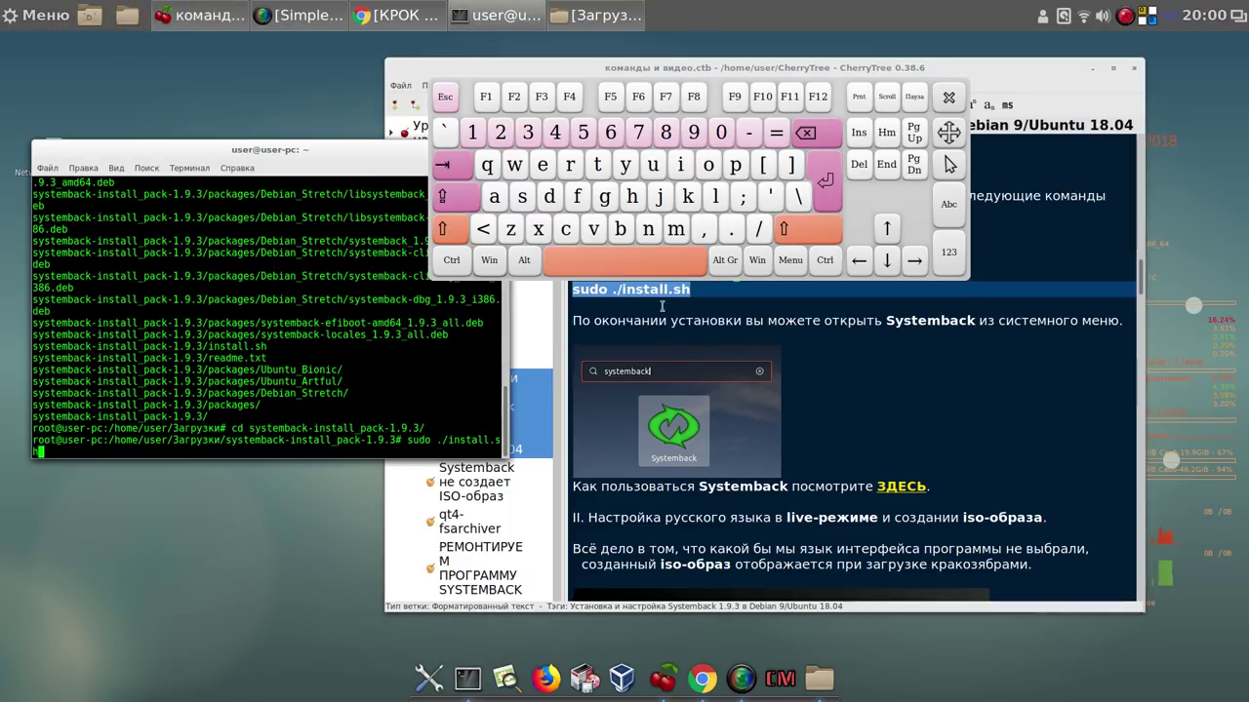
{"action": "left_click", "coordinate": [824, 182]}
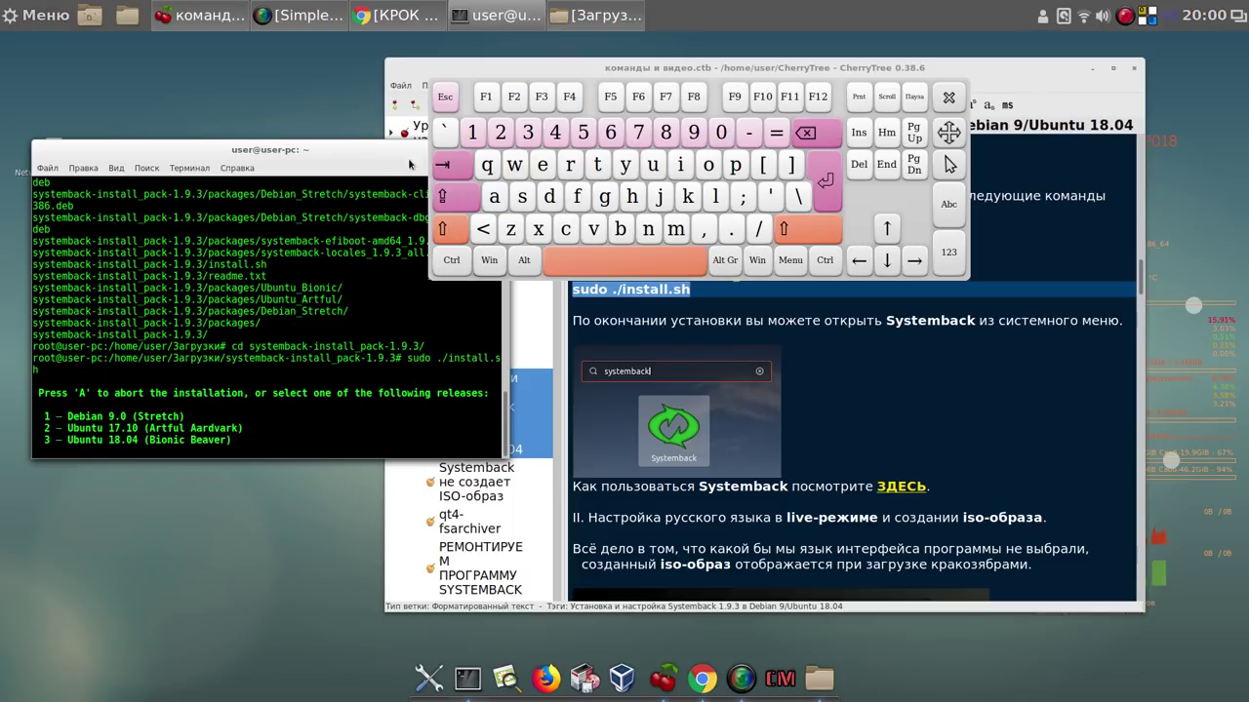
{"action": "left_click", "coordinate": [473, 132]}
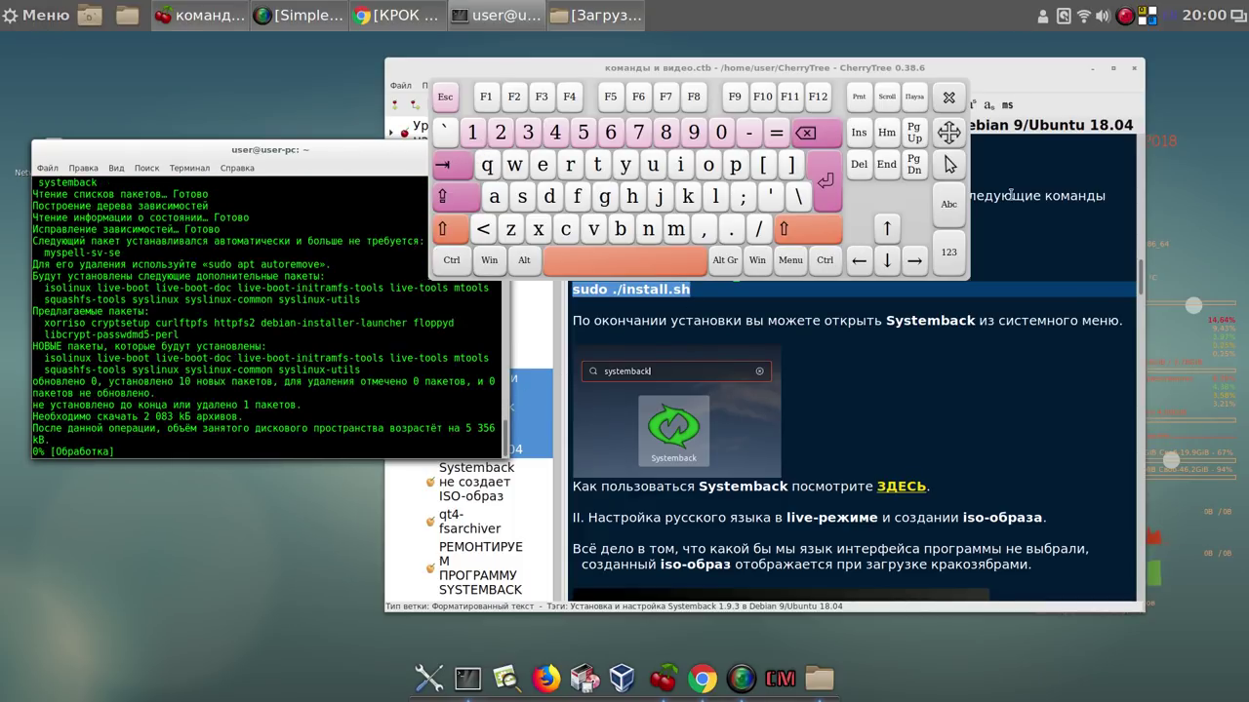
Put away the on-screen keyboard and the CherryTree notes, and bring up the Chrome window
{"action": "left_click", "coordinate": [948, 96]}
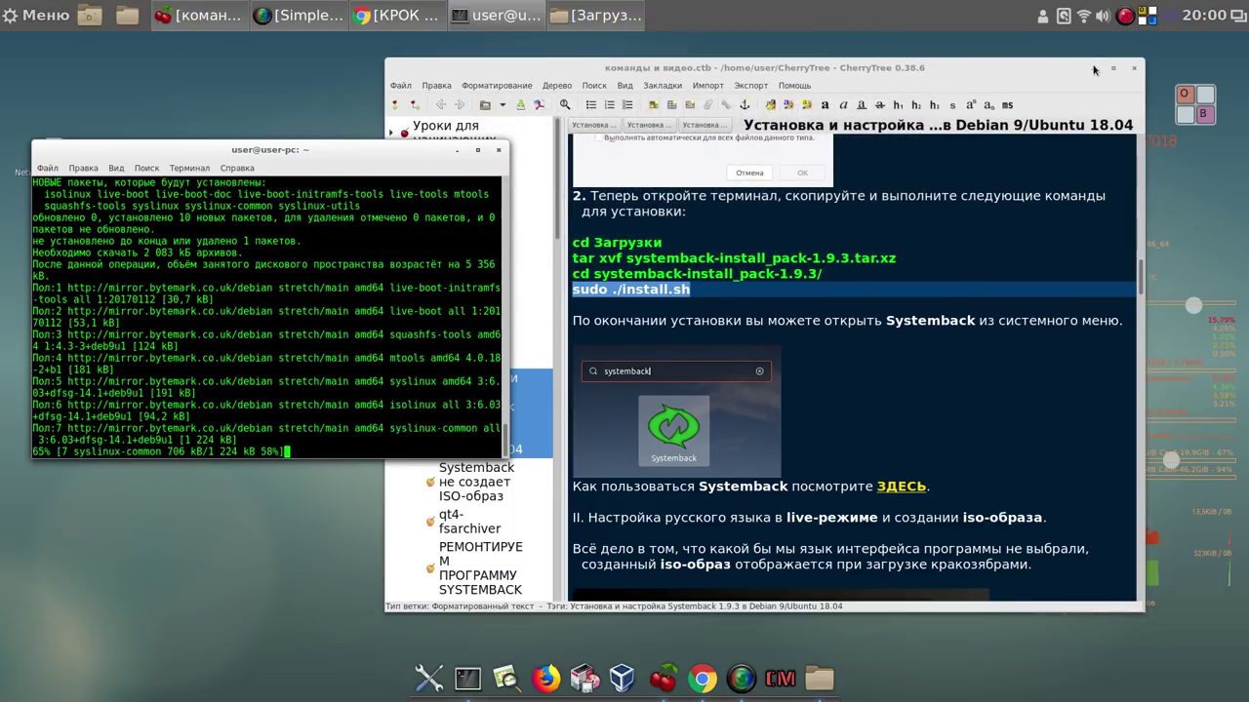
{"action": "left_click", "coordinate": [1094, 69]}
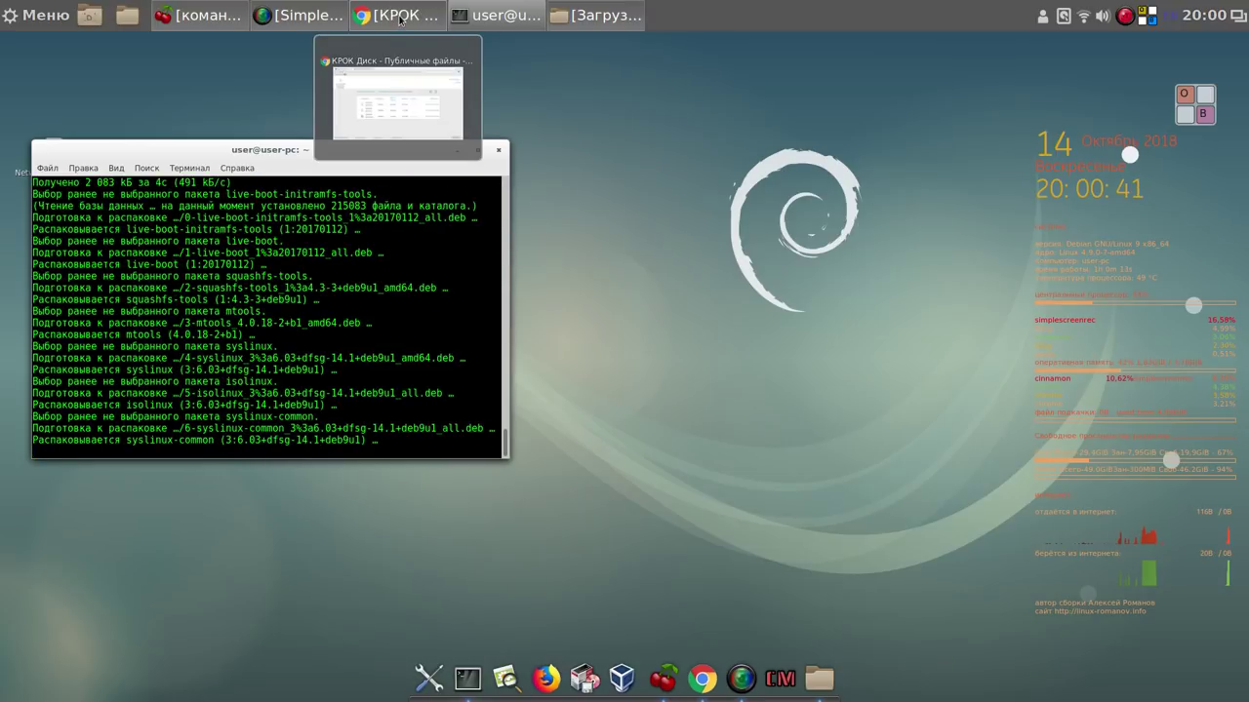
{"action": "left_click", "coordinate": [398, 17]}
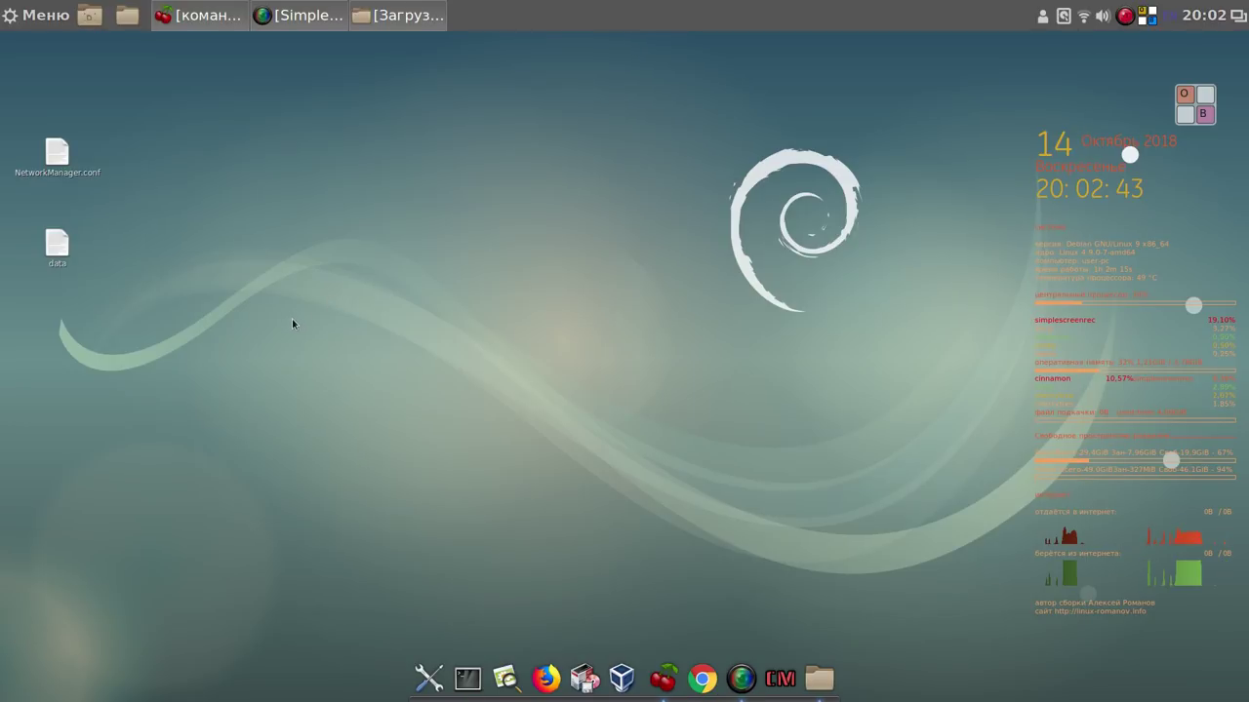
Launch Systemback from the Администрирование applications and pin its icon to the dock
{"action": "left_click", "coordinate": [44, 23]}
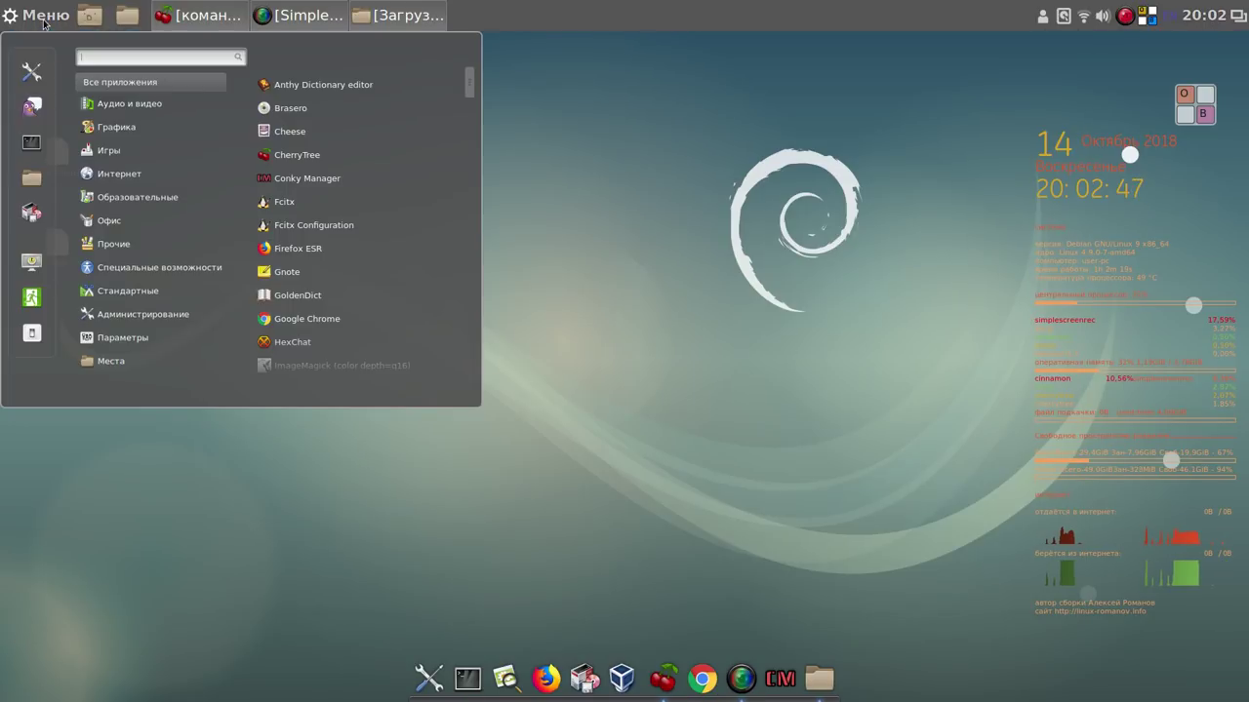
{"action": "mouse_move", "coordinate": [133, 324]}
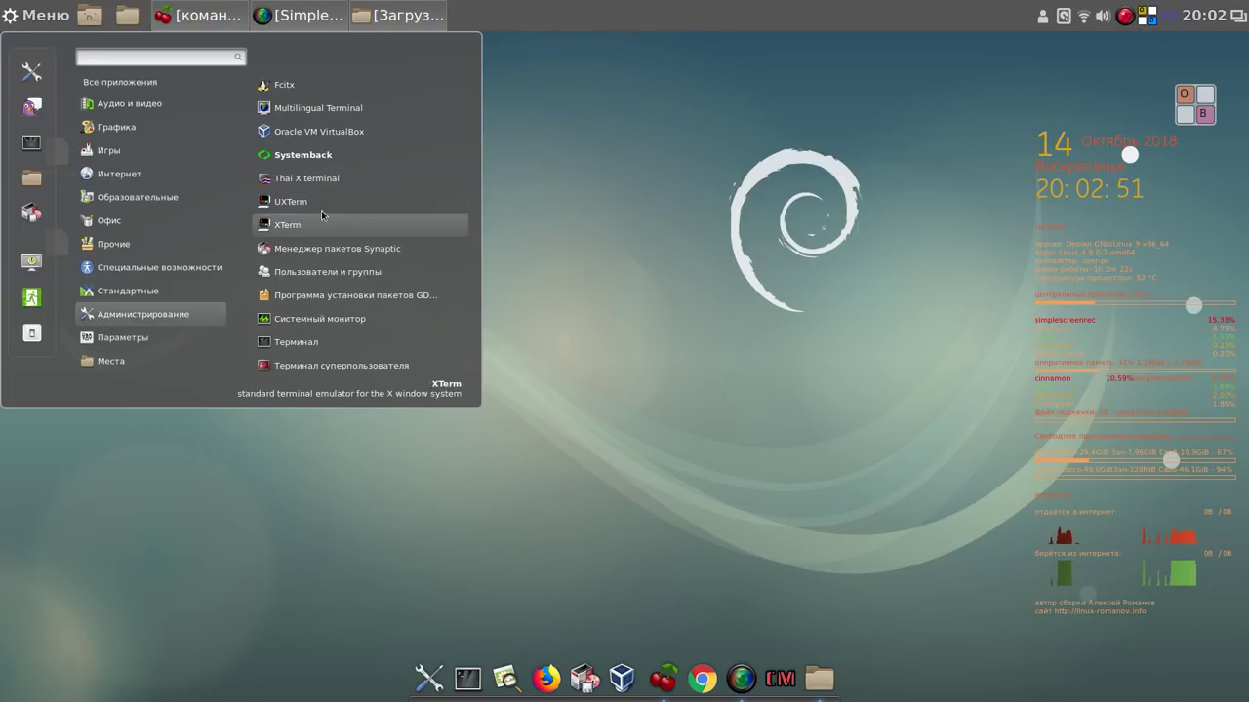
{"action": "left_click", "coordinate": [367, 155]}
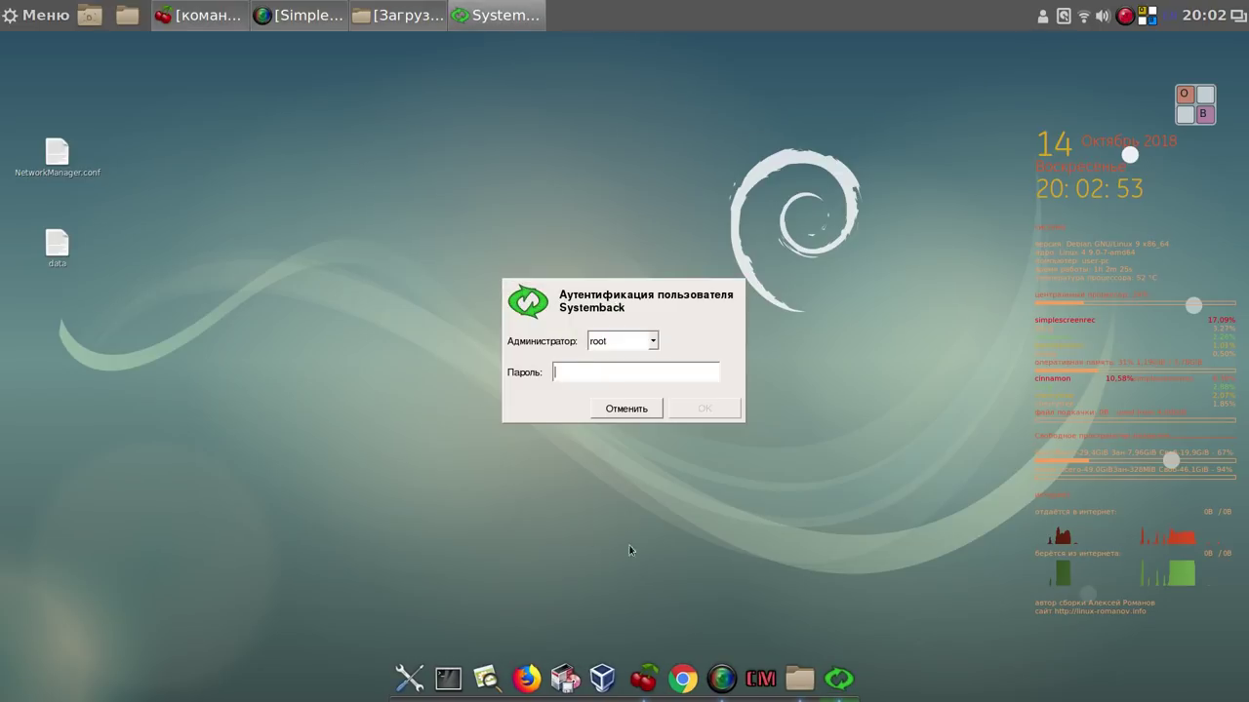
{"action": "right_click", "coordinate": [839, 679]}
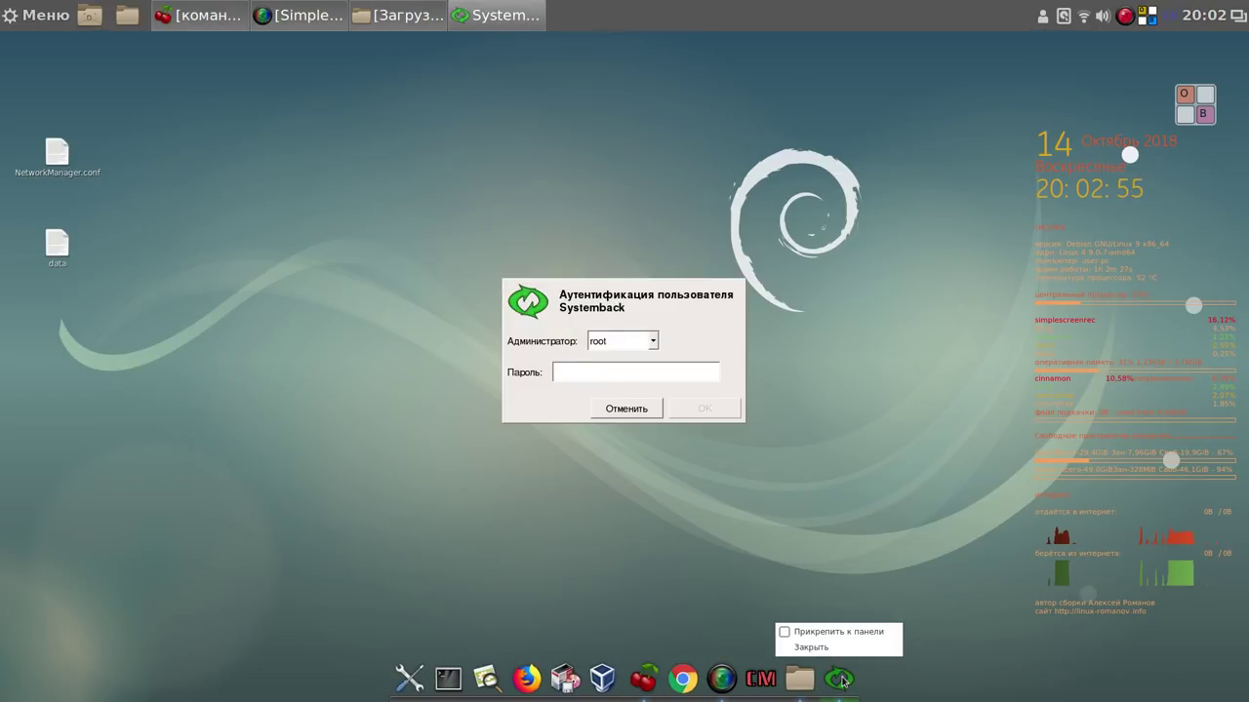
{"action": "left_click", "coordinate": [849, 634]}
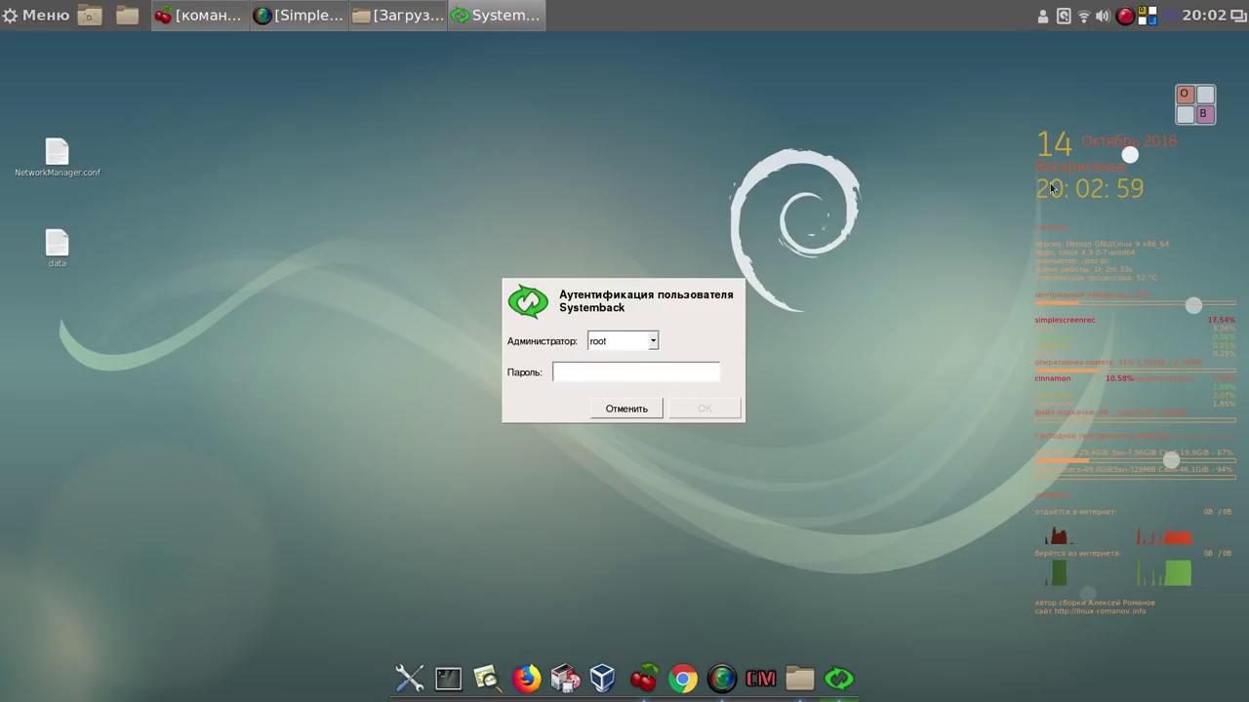
Authenticate in Systemback as root with the administrator password, hide the on-screen keyboard and reposition the main window
{"action": "left_click", "coordinate": [1205, 98]}
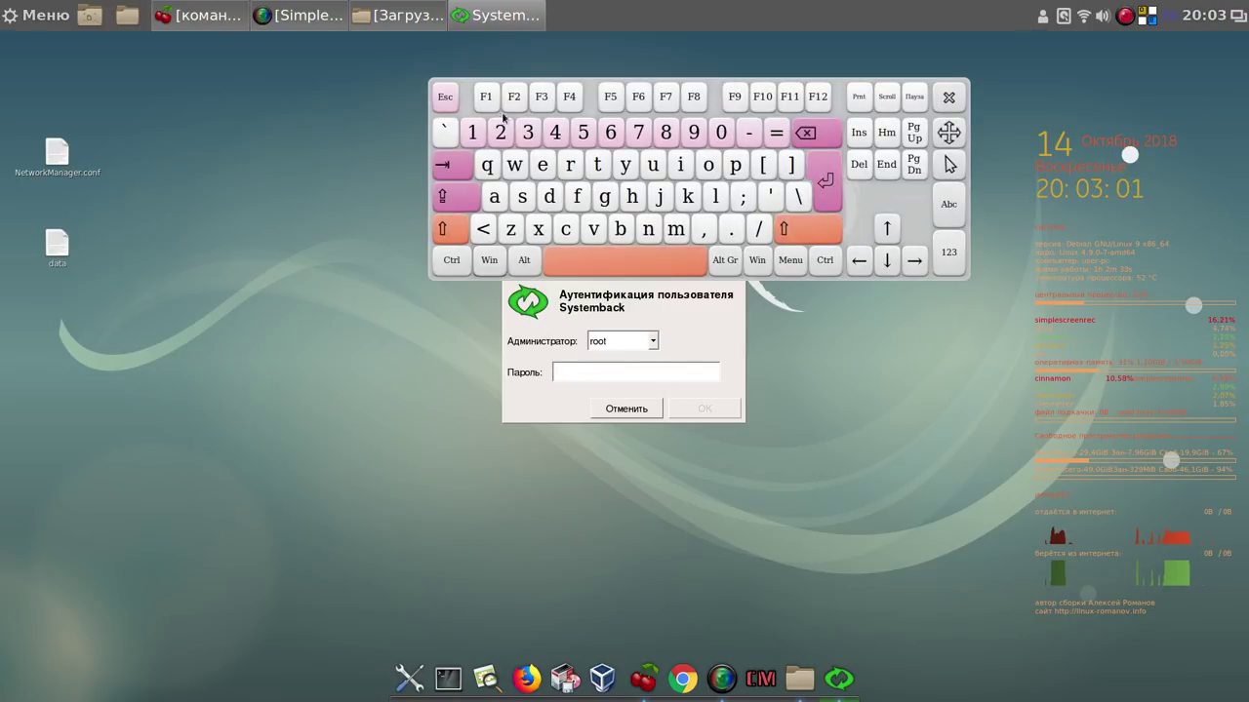
{"action": "left_click", "coordinate": [473, 132]}
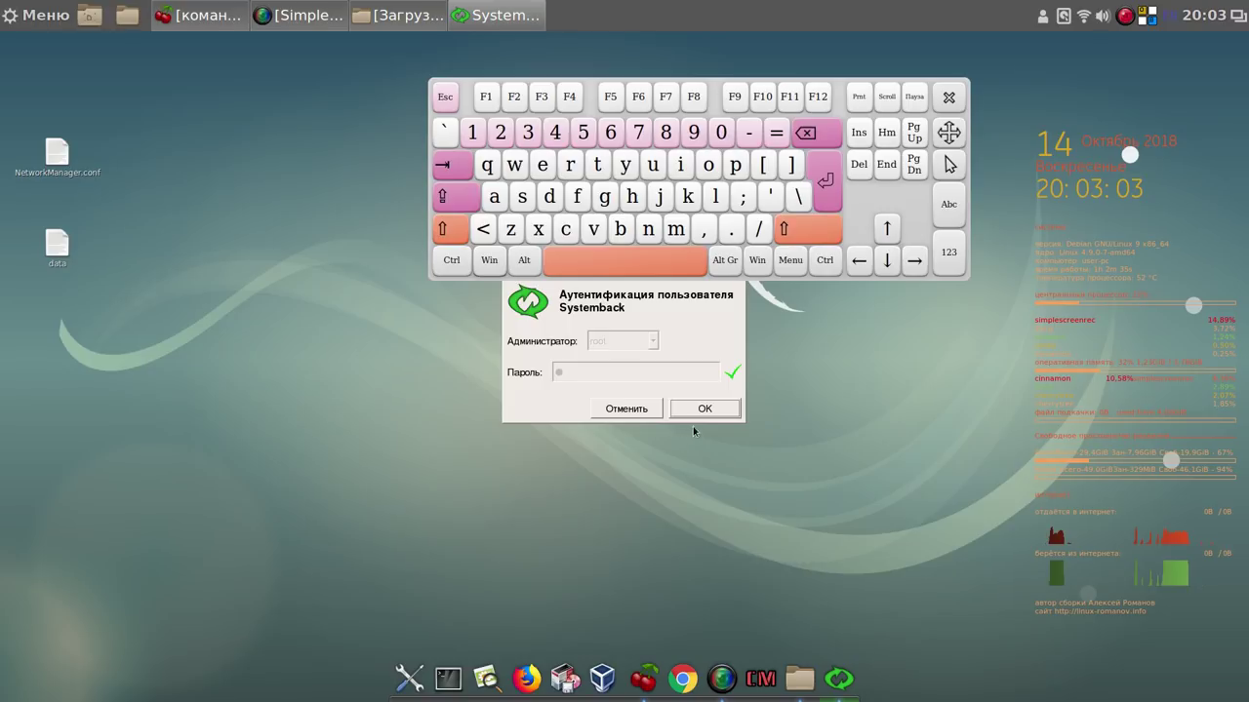
{"action": "left_click", "coordinate": [704, 408]}
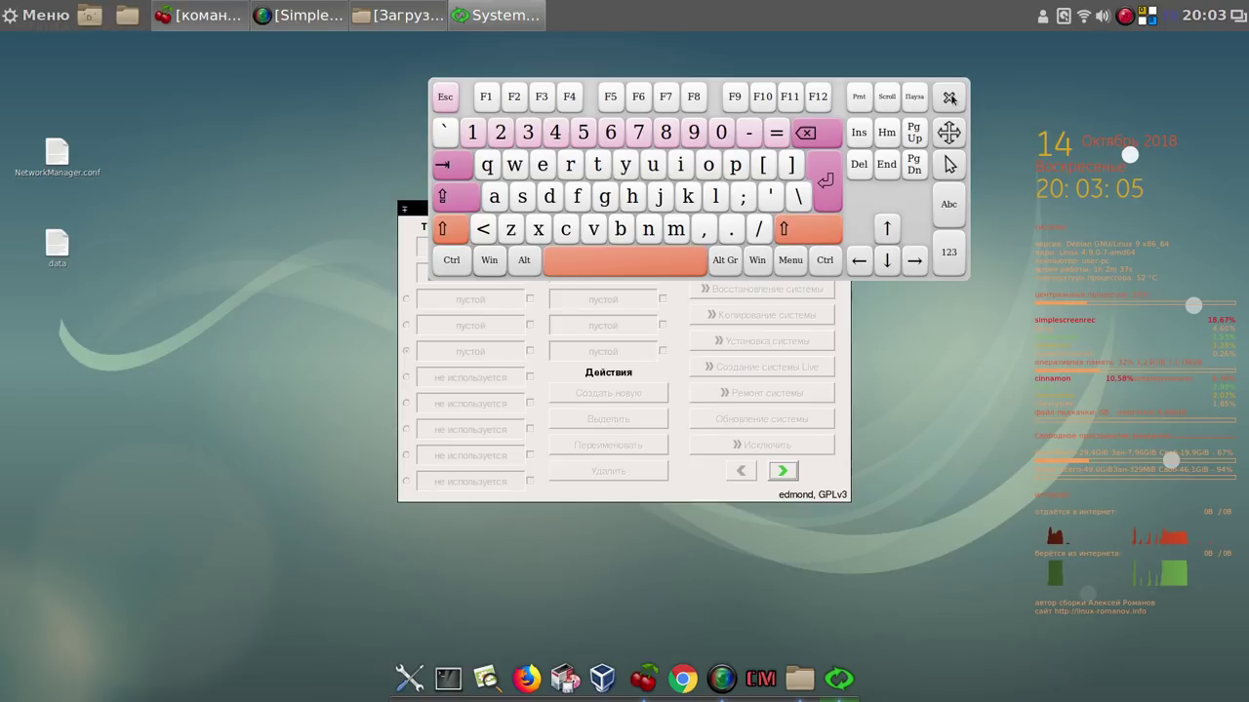
{"action": "left_click", "coordinate": [949, 98]}
{"action": "left_click_drag", "start_coordinate": [686, 213], "coordinate": [526, 136]}
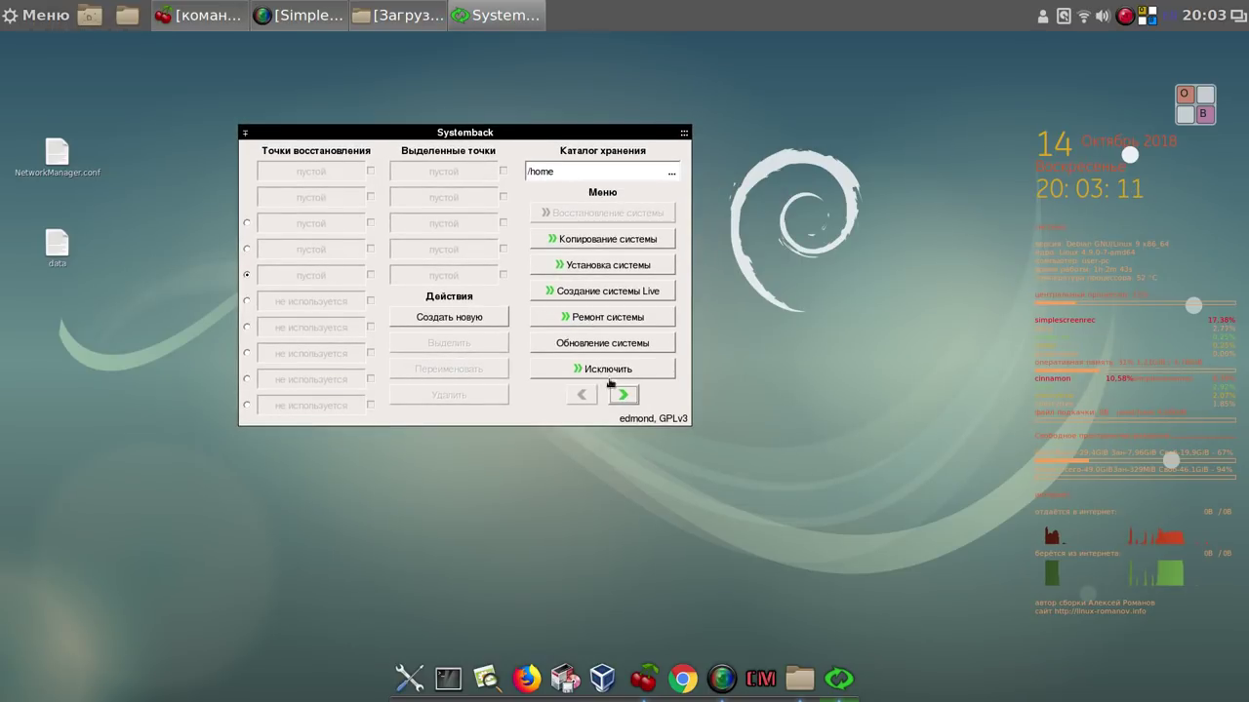
In Systemback's settings, override the automatic language detection and choose English (United Kingdom)
{"action": "left_click", "coordinate": [623, 395]}
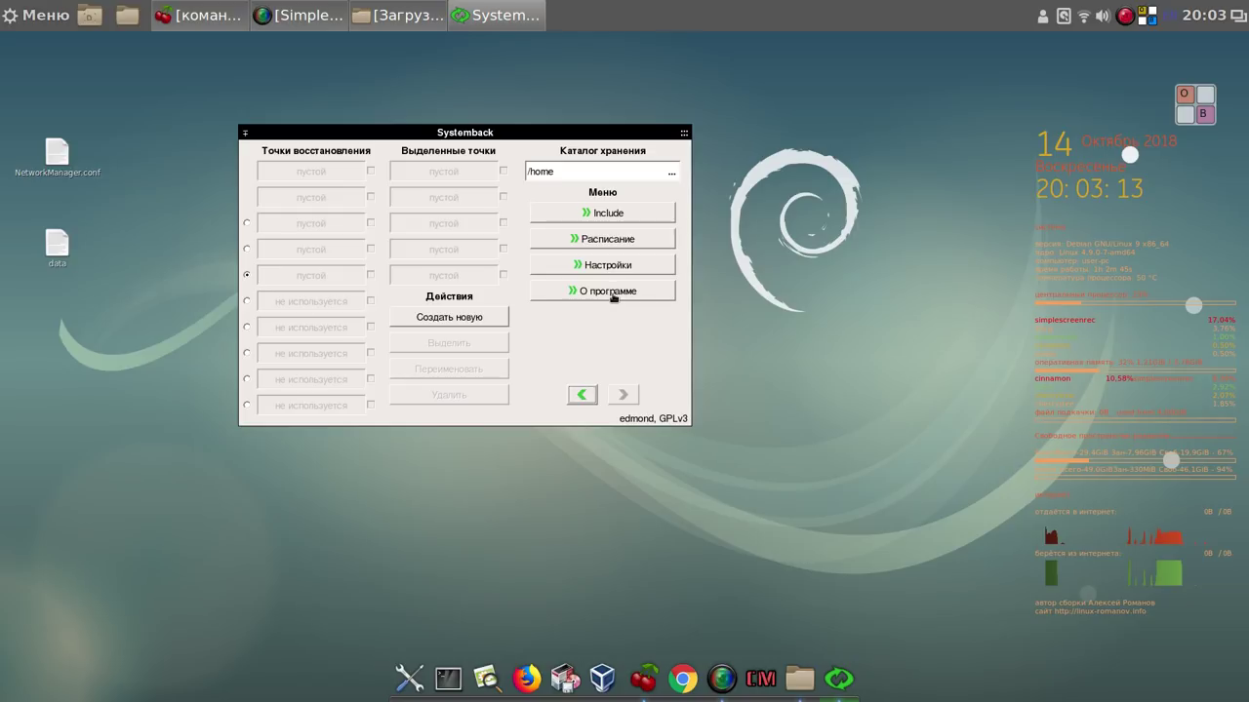
{"action": "left_click", "coordinate": [613, 266]}
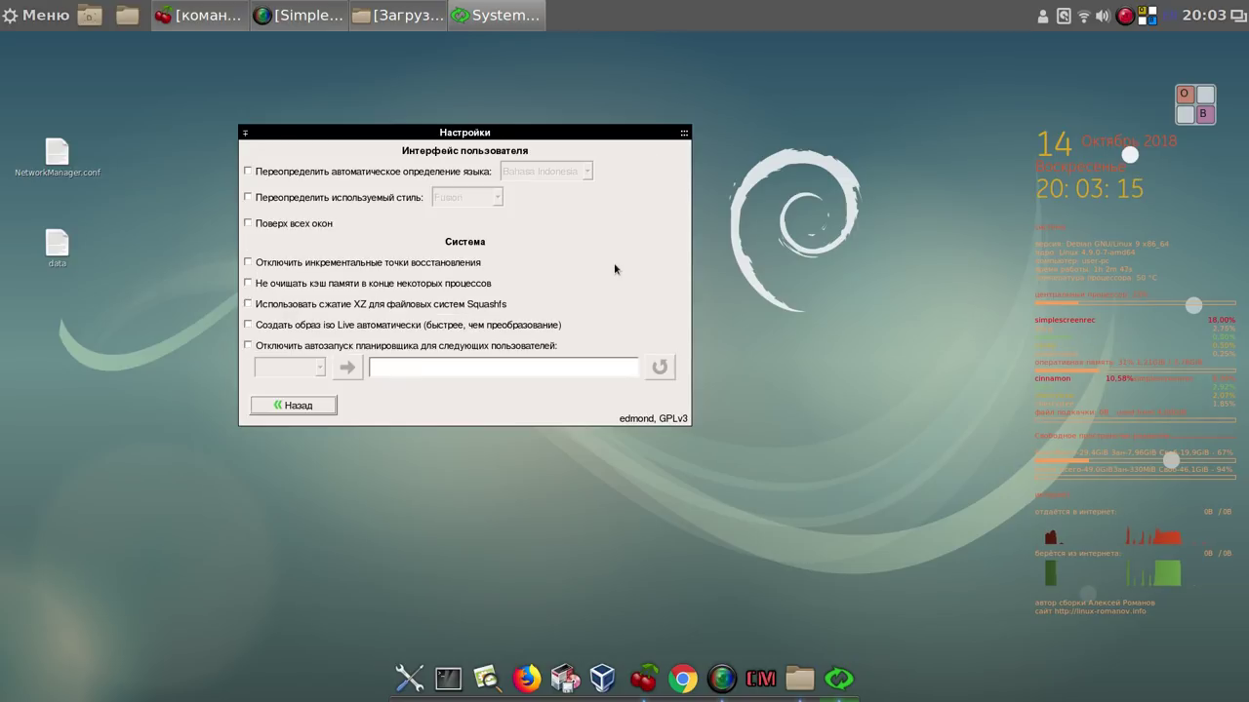
{"action": "left_click", "coordinate": [250, 173]}
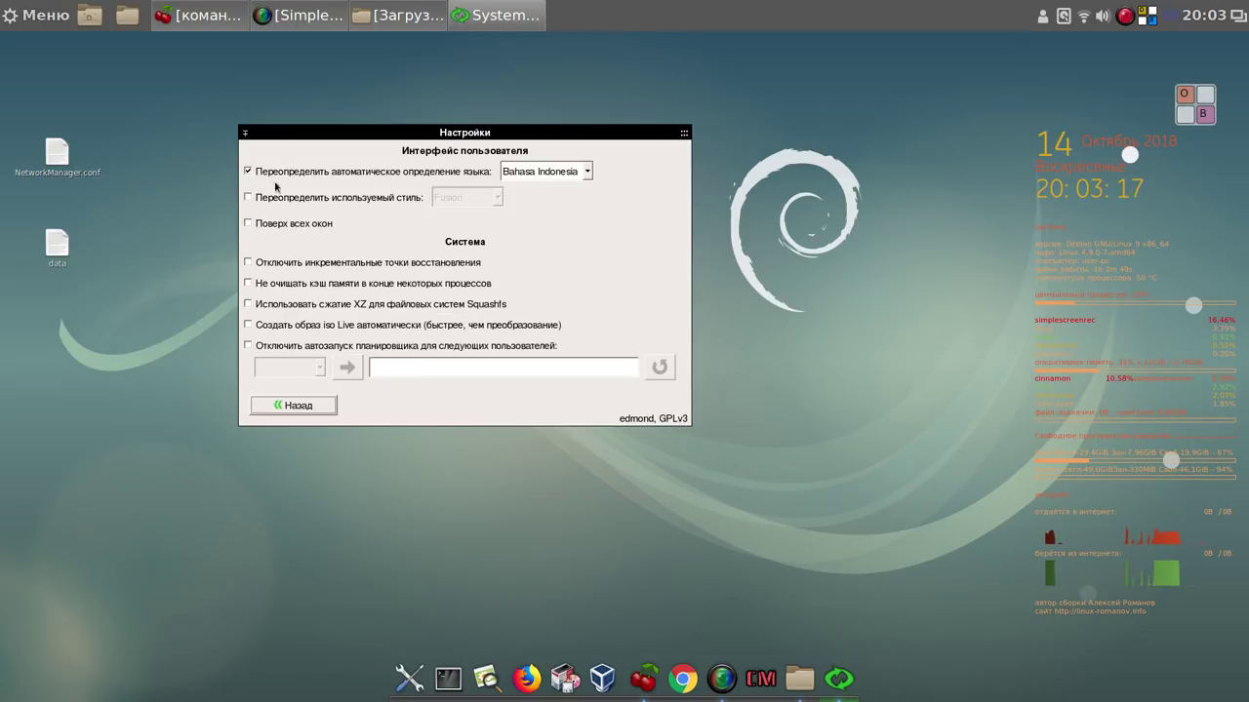
{"action": "left_click", "coordinate": [587, 172]}
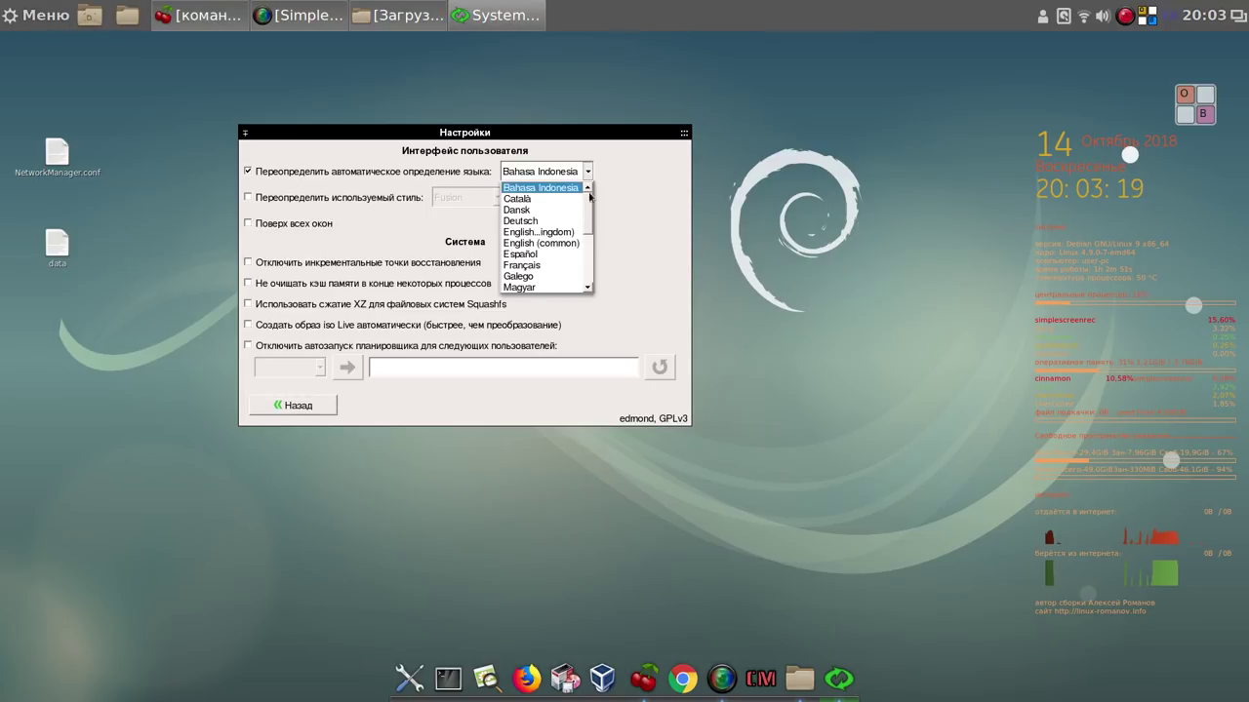
{"action": "left_click", "coordinate": [571, 234]}
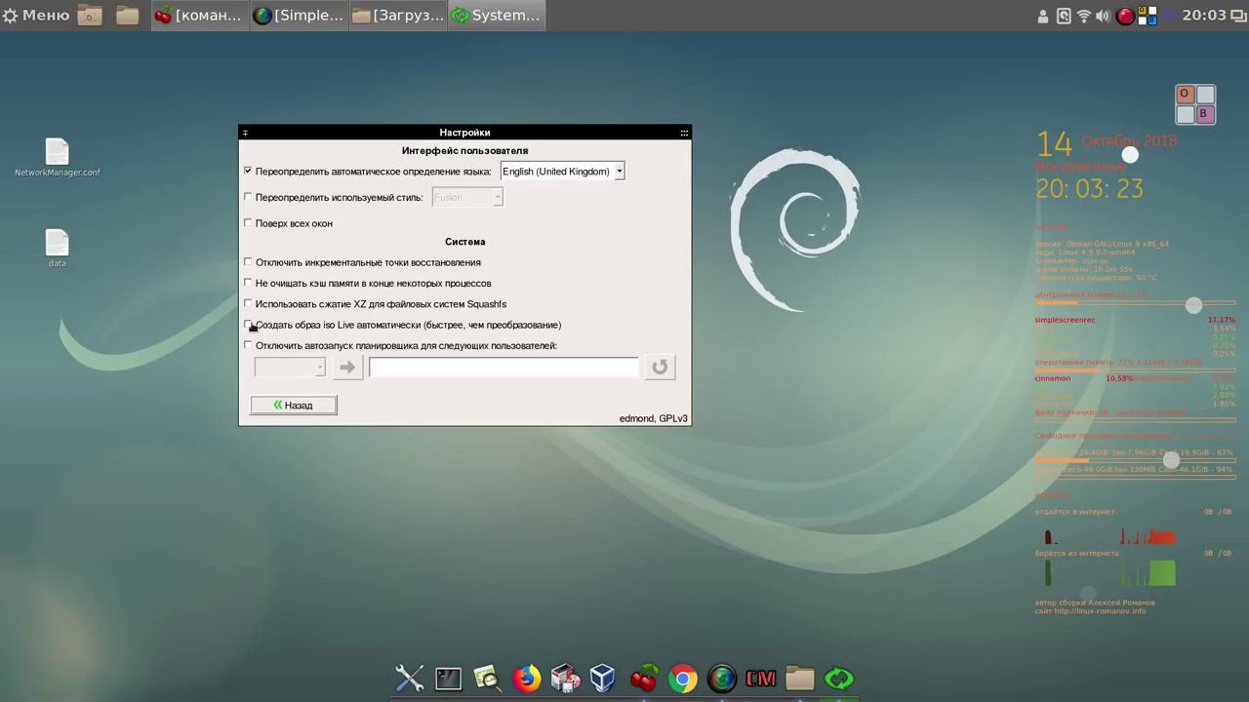
Enable XZ compression for Squashfs file systems and automatic live ISO creation, and close Systemback
{"action": "left_click", "coordinate": [248, 306]}
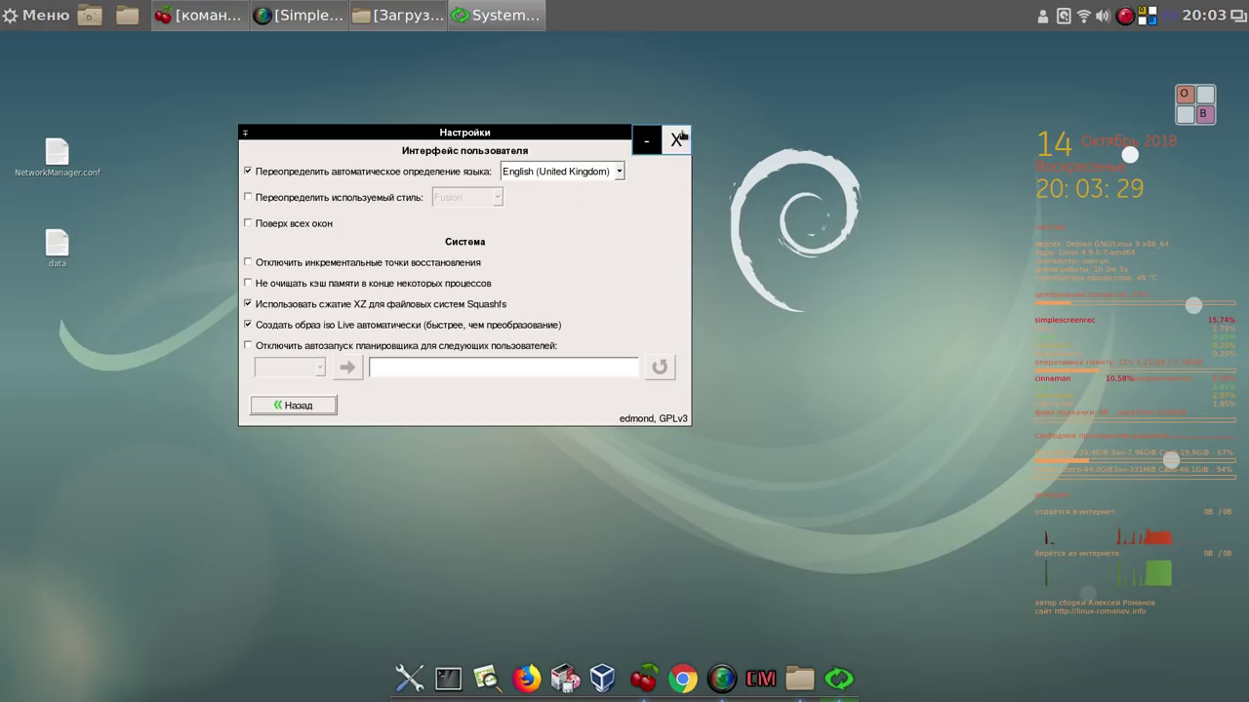
{"action": "left_click", "coordinate": [683, 133]}
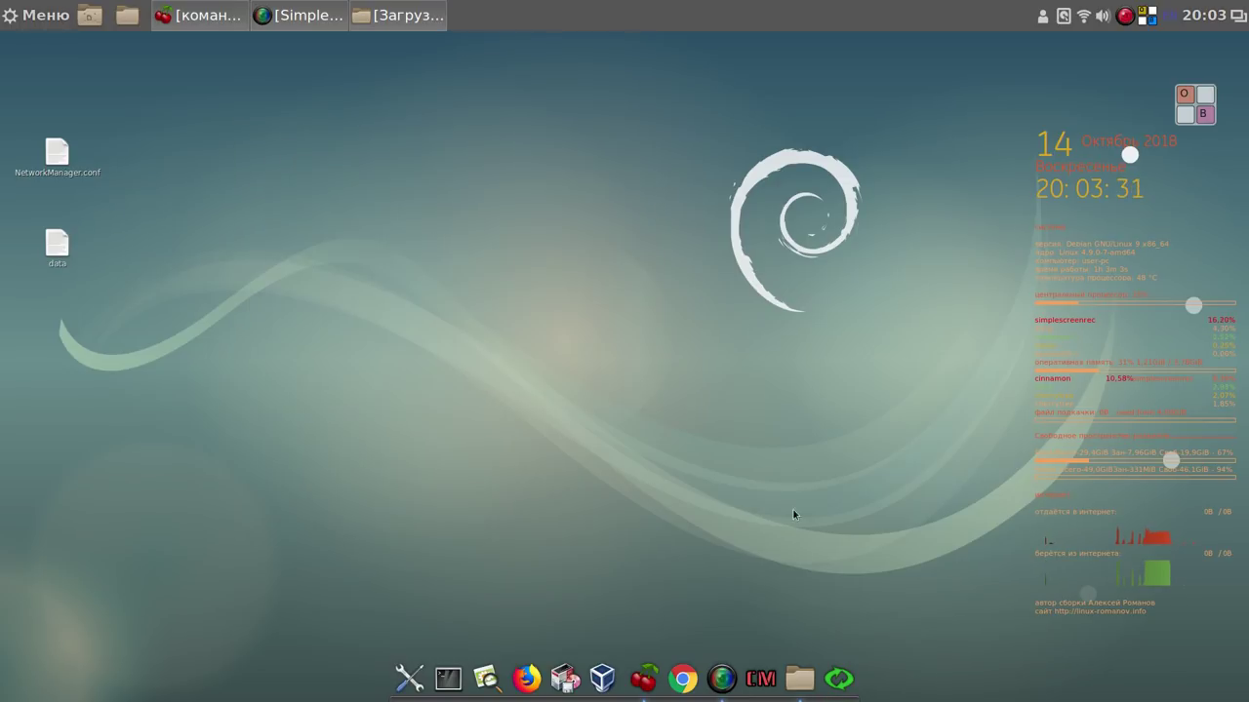
Restart Systemback, log in as root with the administrator password and move its window clear of the desktop's centre
{"action": "left_click", "coordinate": [839, 678]}
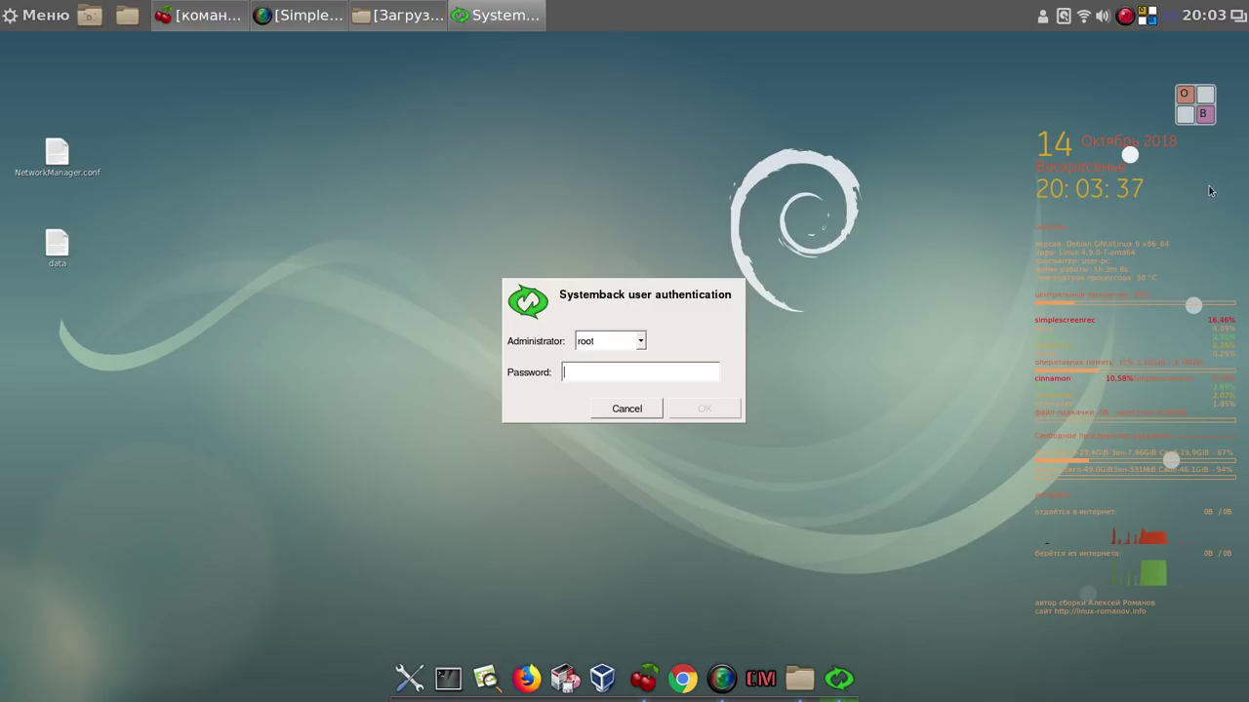
{"action": "left_click", "coordinate": [1194, 104]}
{"action": "left_click", "coordinate": [500, 131]}
{"action": "left_click", "coordinate": [704, 408]}
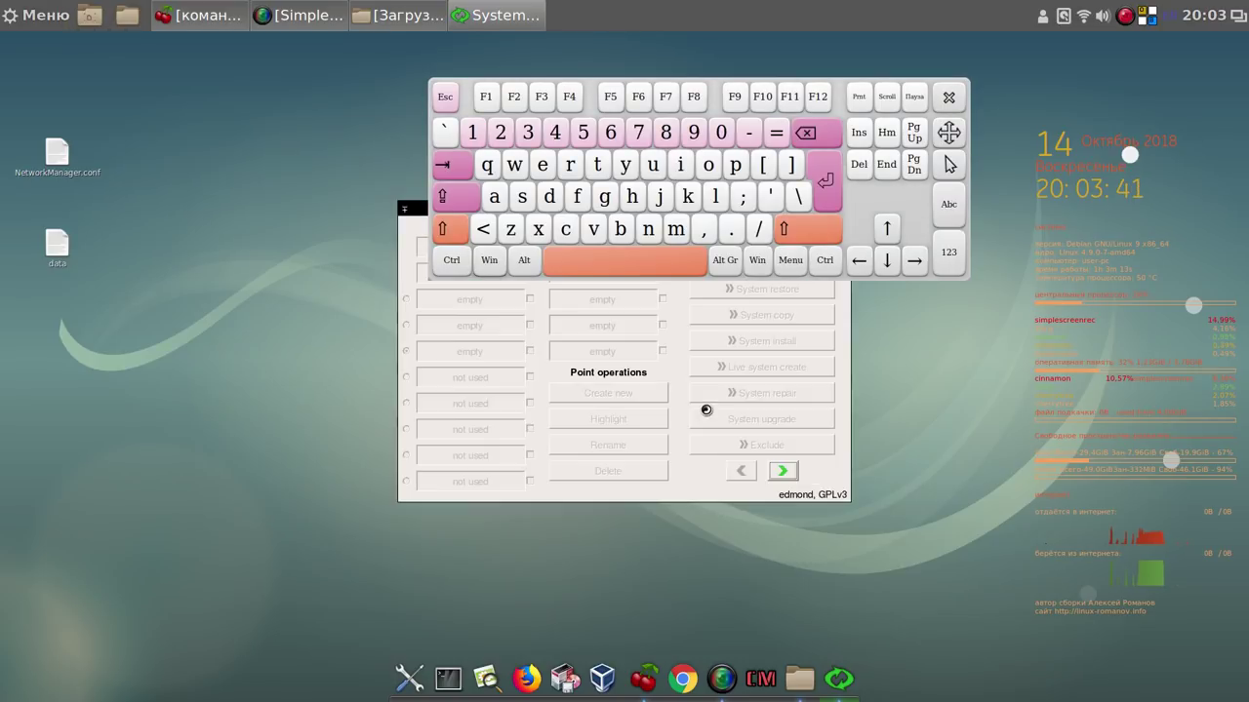
{"action": "left_click", "coordinate": [948, 96]}
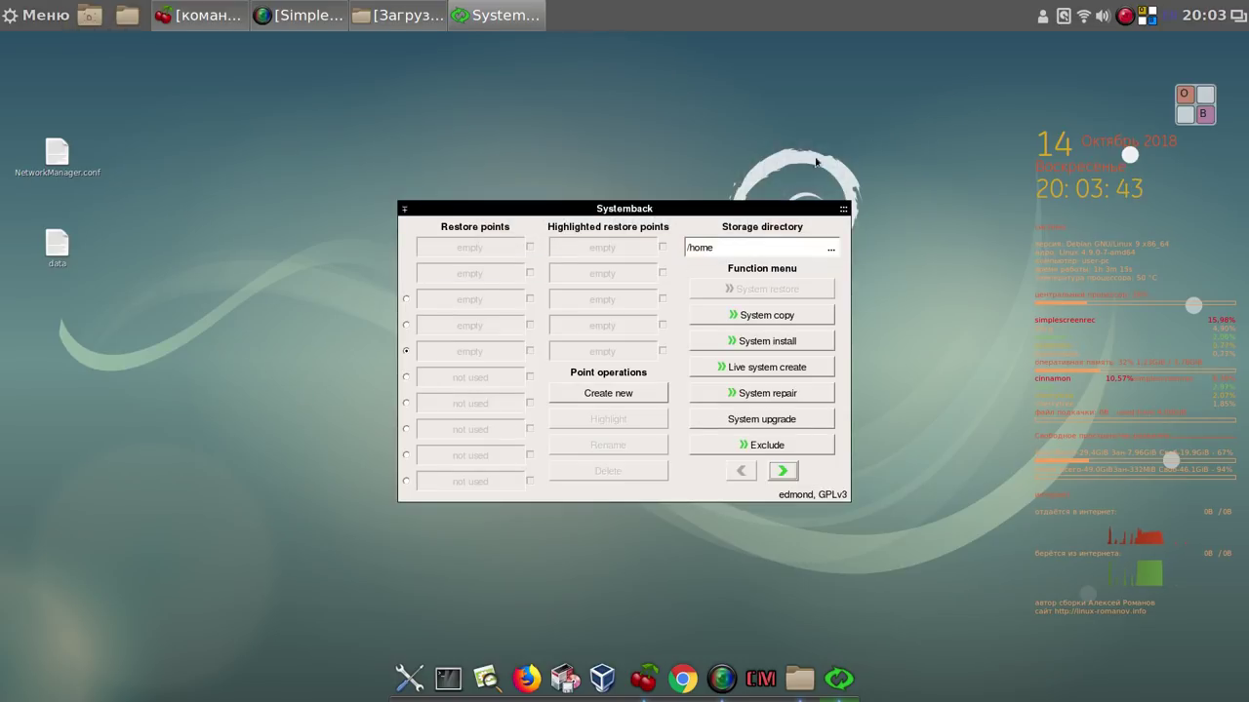
{"action": "left_click_drag", "start_coordinate": [736, 213], "coordinate": [519, 109]}
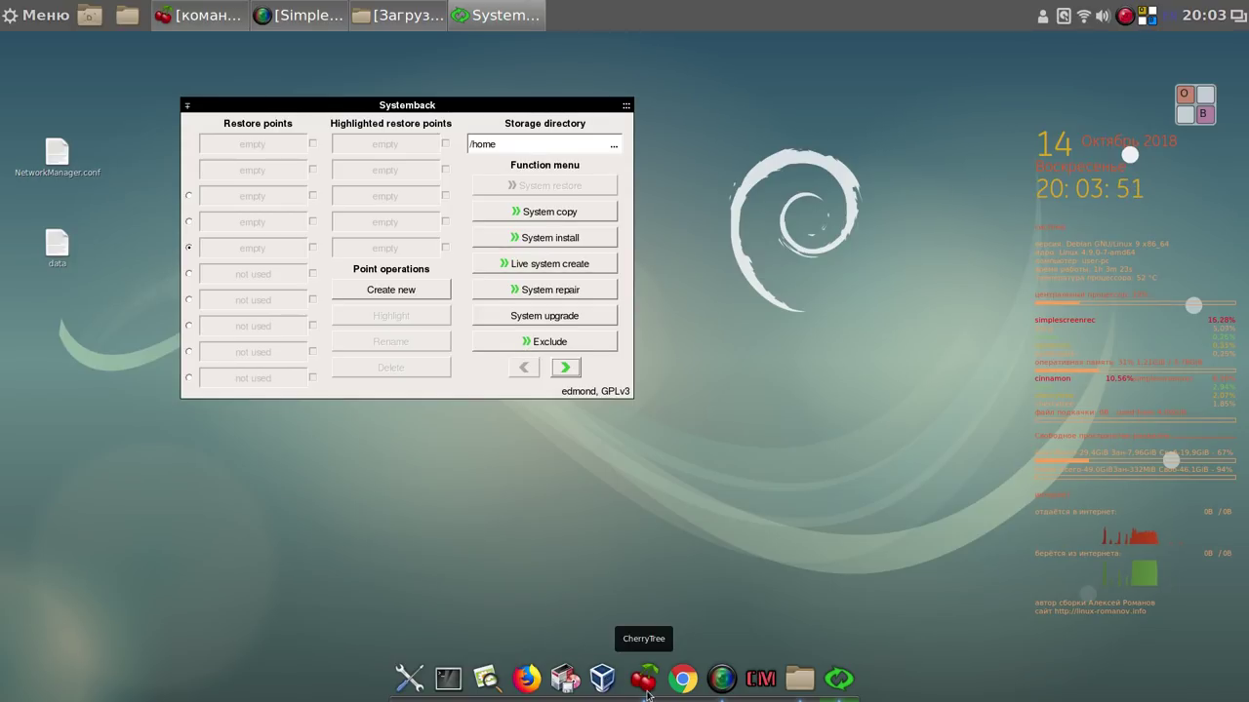
Examine section II of the CherryTree notes on setting up Russian for live mode and ISO creation
{"action": "left_click", "coordinate": [653, 679]}
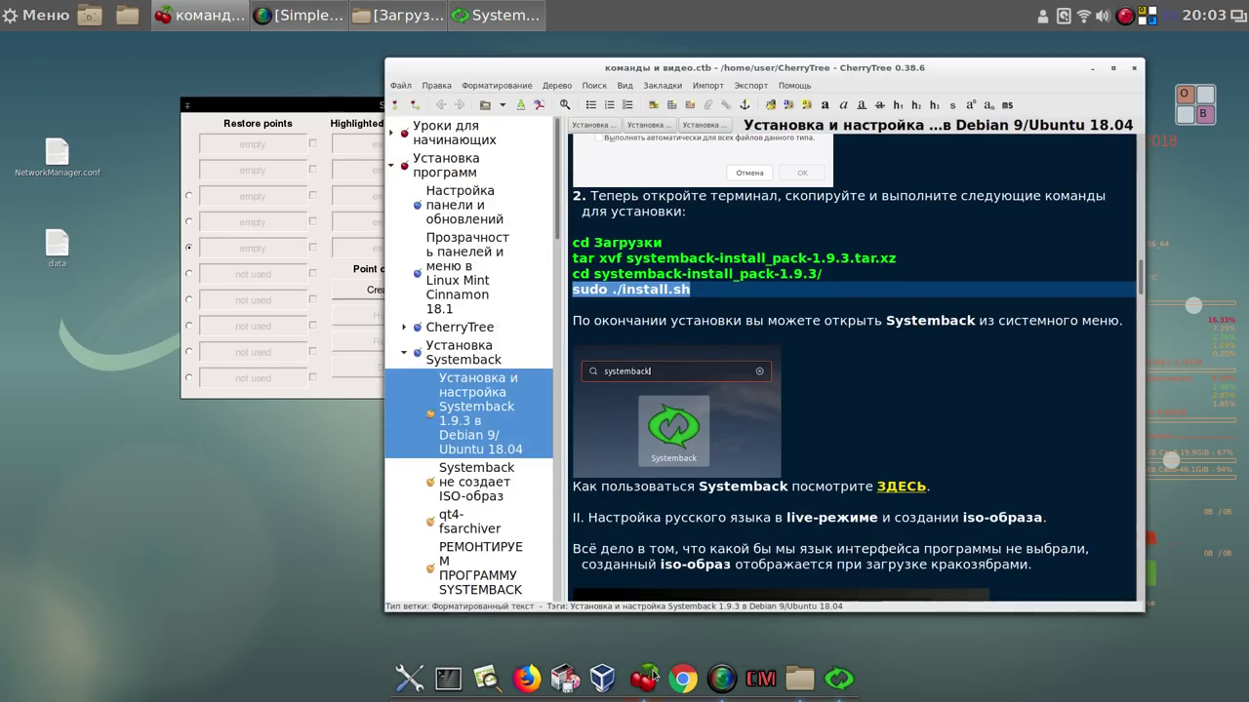
{"action": "left_click_drag", "start_coordinate": [1141, 283], "coordinate": [1147, 296]}
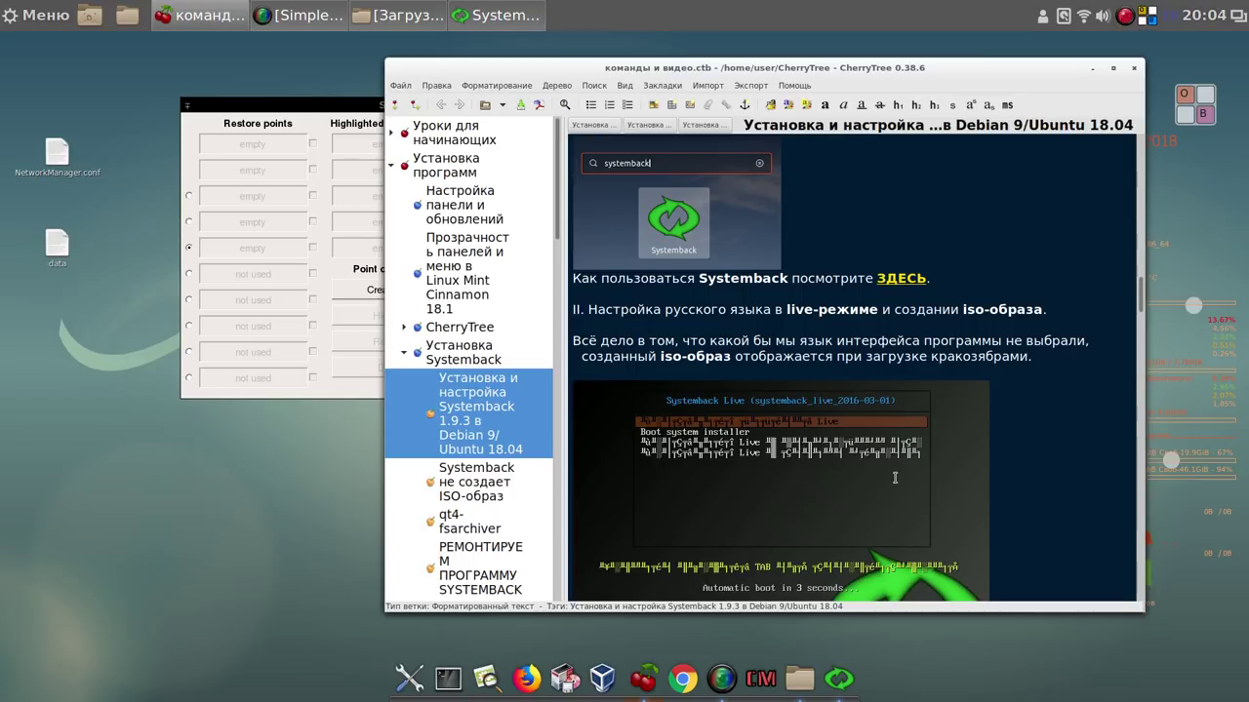
{"action": "left_click_drag", "start_coordinate": [1143, 293], "coordinate": [1123, 367]}
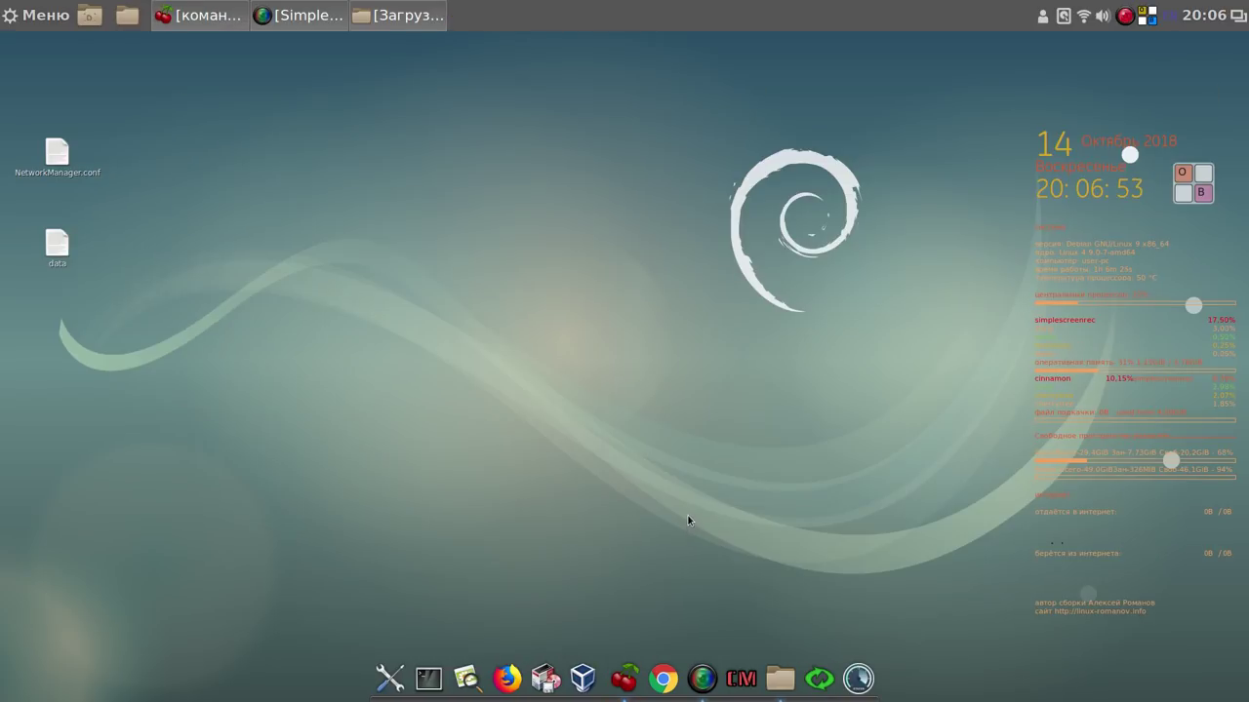
Open Systemback again and enter the root administrator's password to unlock its main window
{"action": "left_click", "coordinate": [819, 681]}
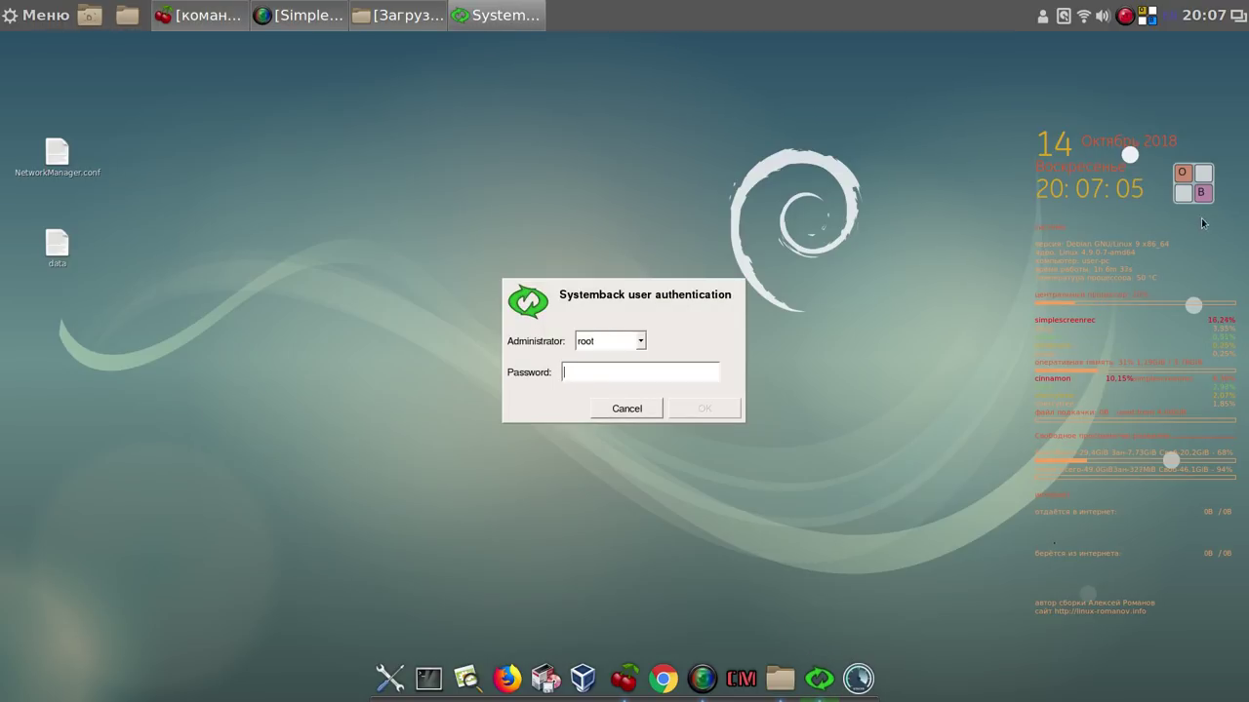
{"action": "left_click", "coordinate": [1191, 185]}
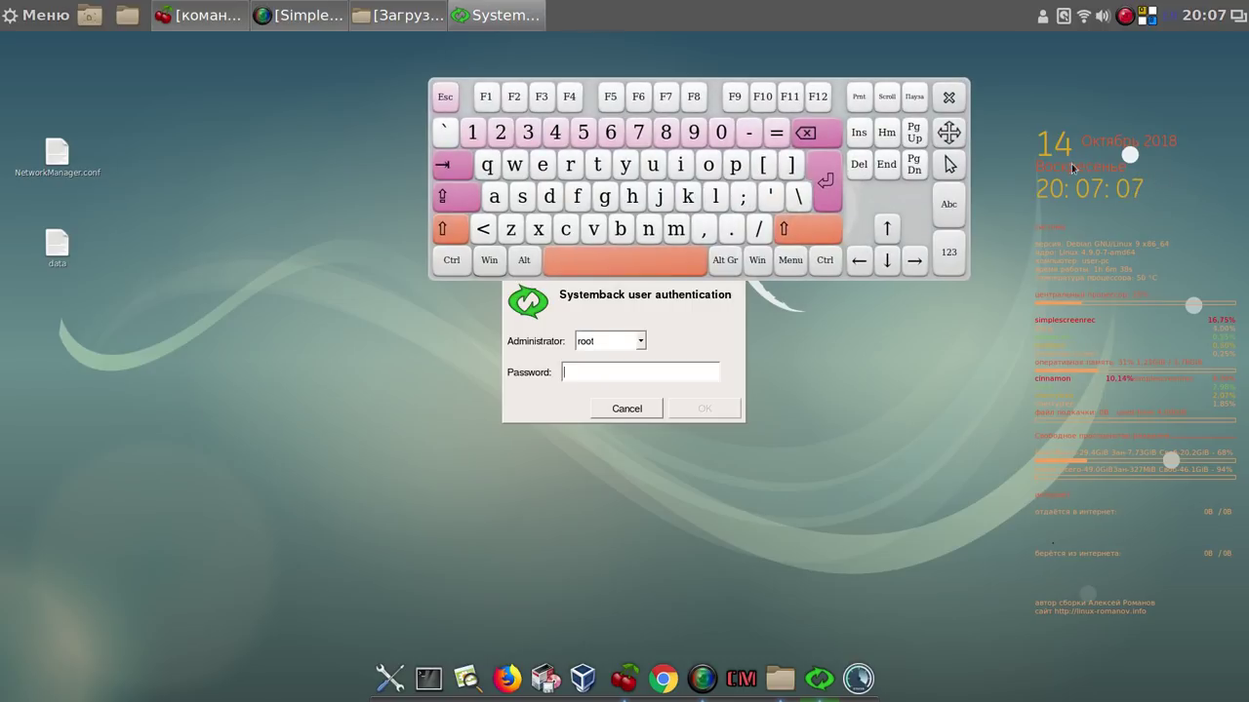
{"action": "left_click", "coordinate": [484, 134]}
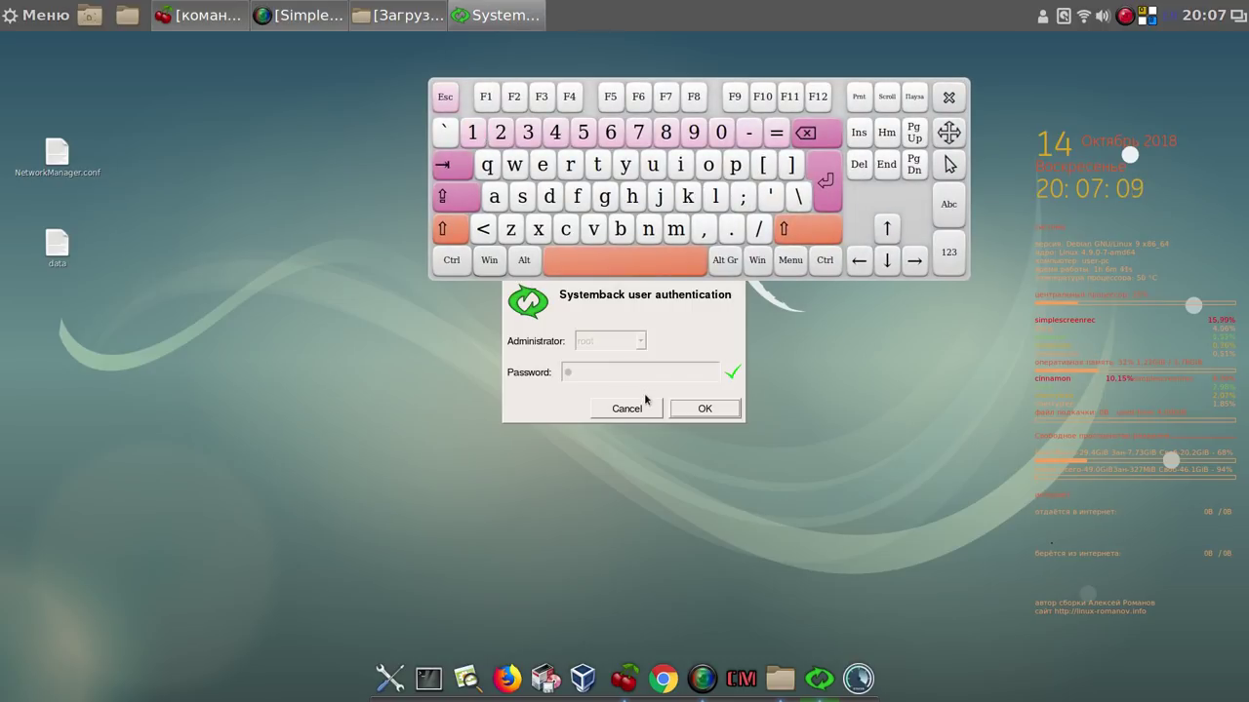
{"action": "left_click", "coordinate": [726, 414]}
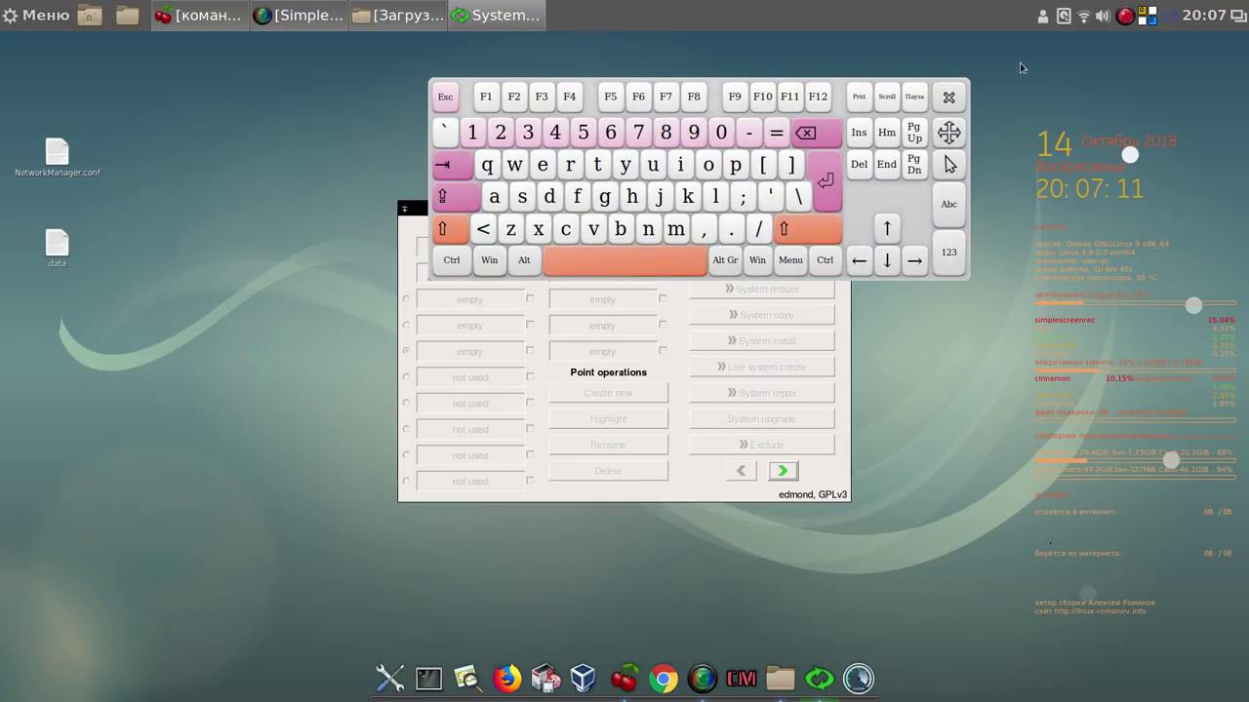
Close the on-screen keyboard, move the Systemback window clear of the centre, and check the compression and automatic ISO options in its settings
{"action": "left_click", "coordinate": [948, 97]}
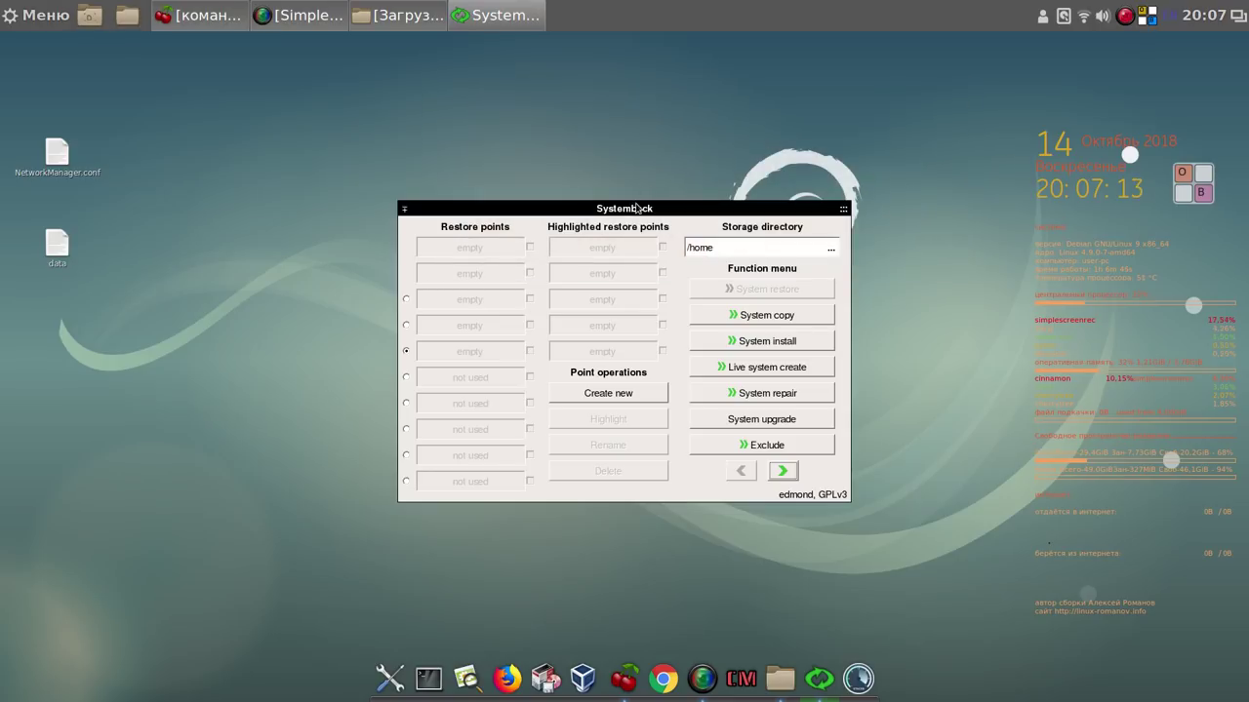
{"action": "left_click_drag", "start_coordinate": [635, 207], "coordinate": [517, 124]}
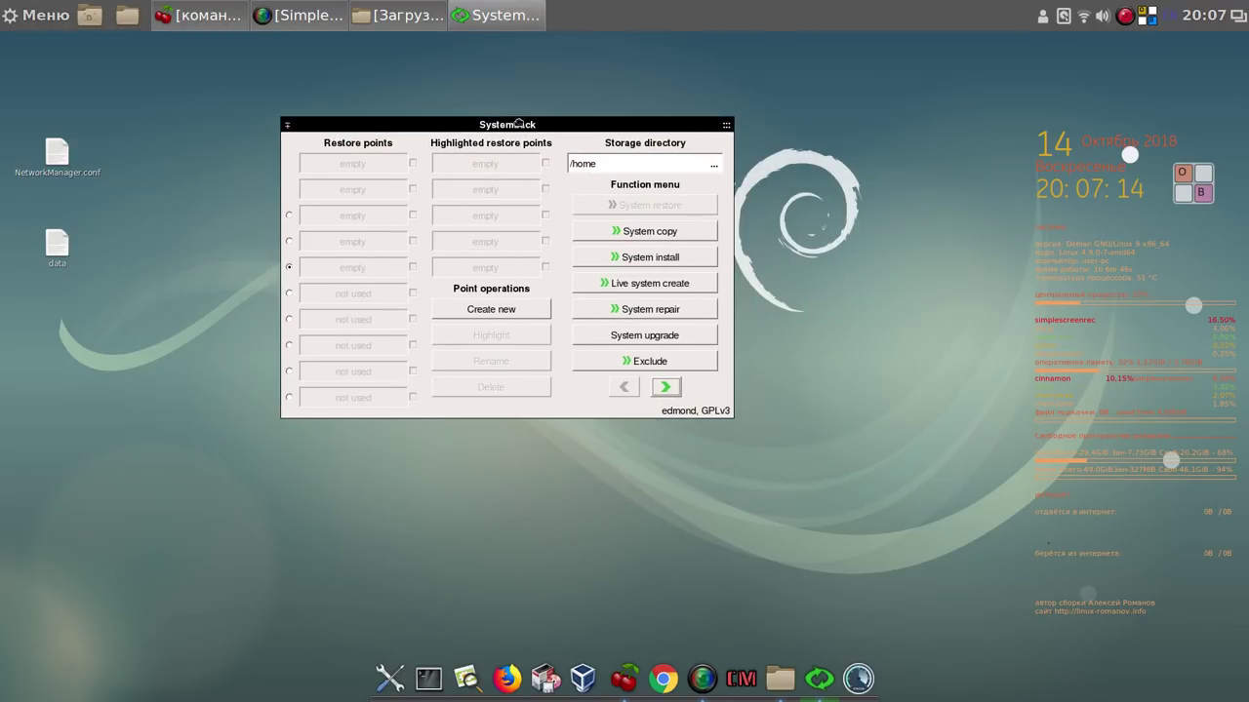
{"action": "left_click", "coordinate": [665, 387]}
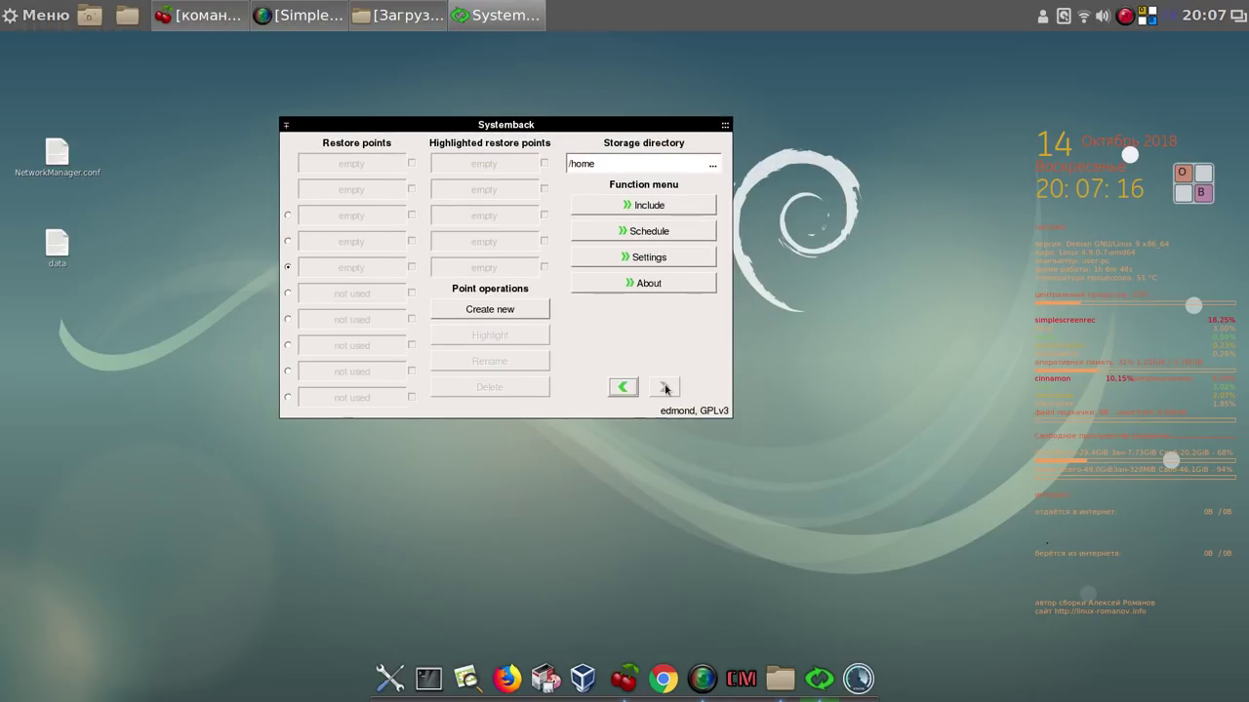
{"action": "left_click", "coordinate": [677, 258]}
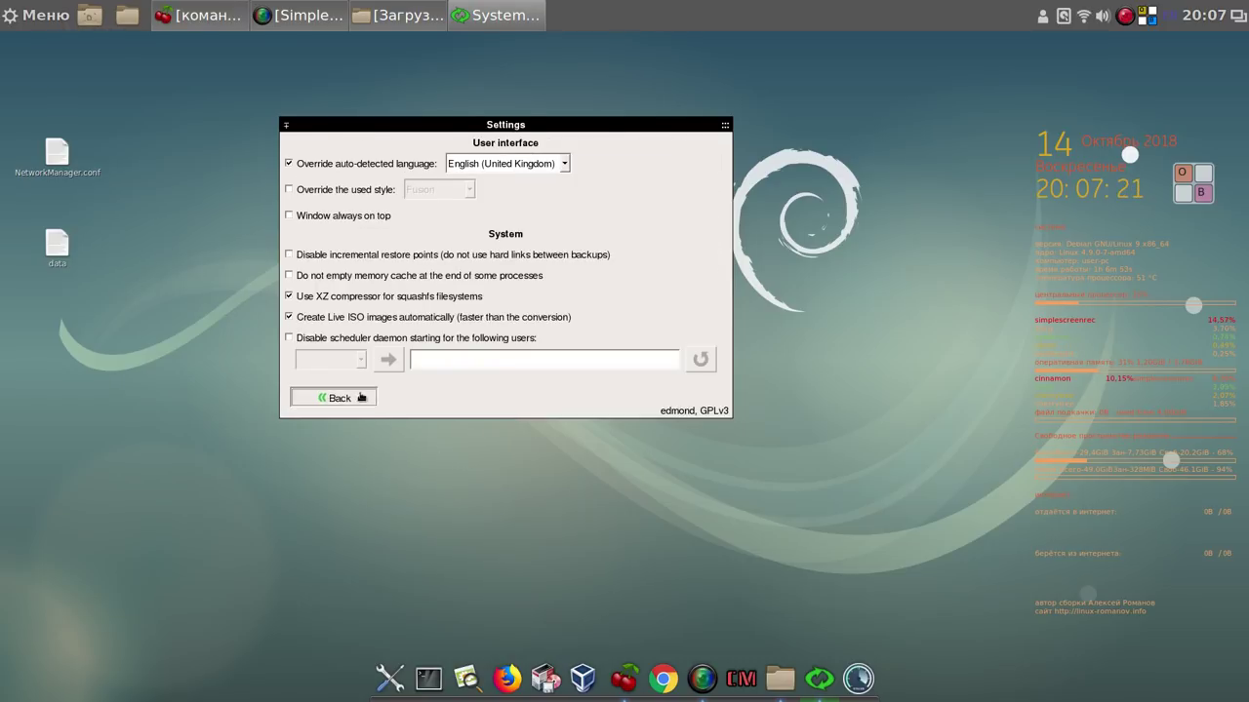
{"action": "left_click", "coordinate": [360, 400]}
{"action": "left_click", "coordinate": [627, 386]}
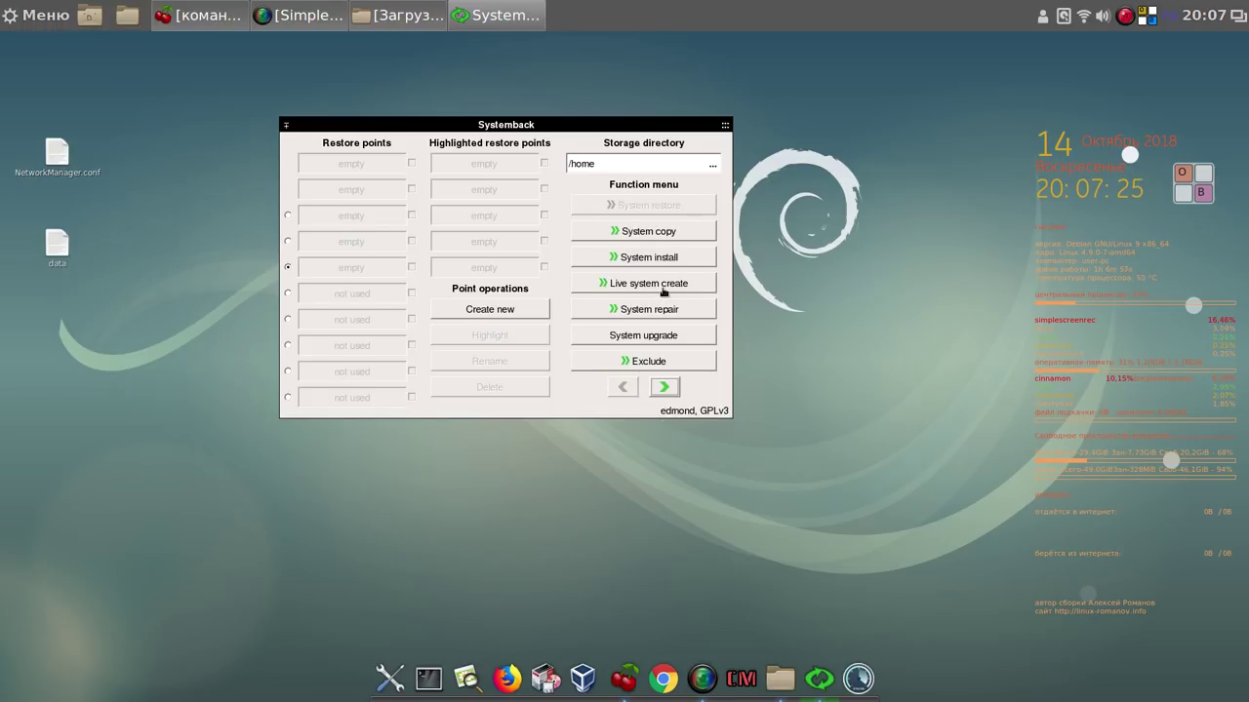
Create a live system image in /home with the automatic name and without user data files, and select the created image
{"action": "left_click", "coordinate": [663, 289]}
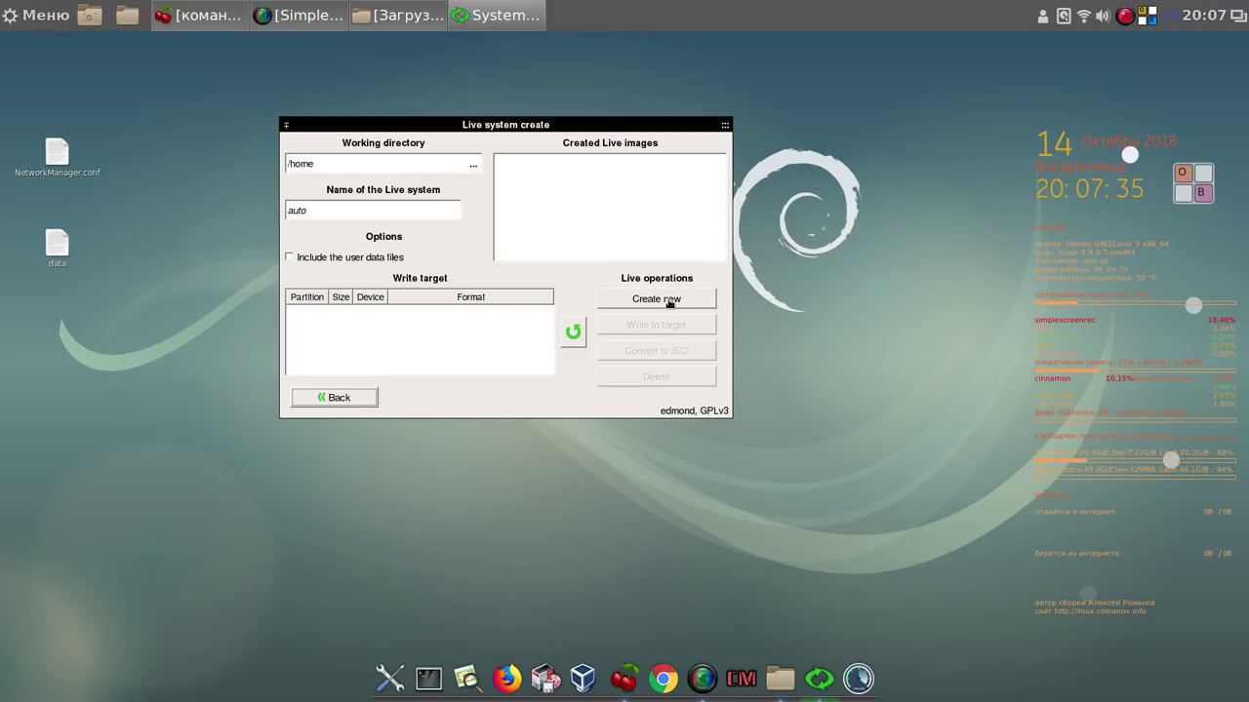
{"action": "left_click", "coordinate": [668, 303]}
{"action": "left_click_drag", "start_coordinate": [588, 231], "coordinate": [941, 305]}
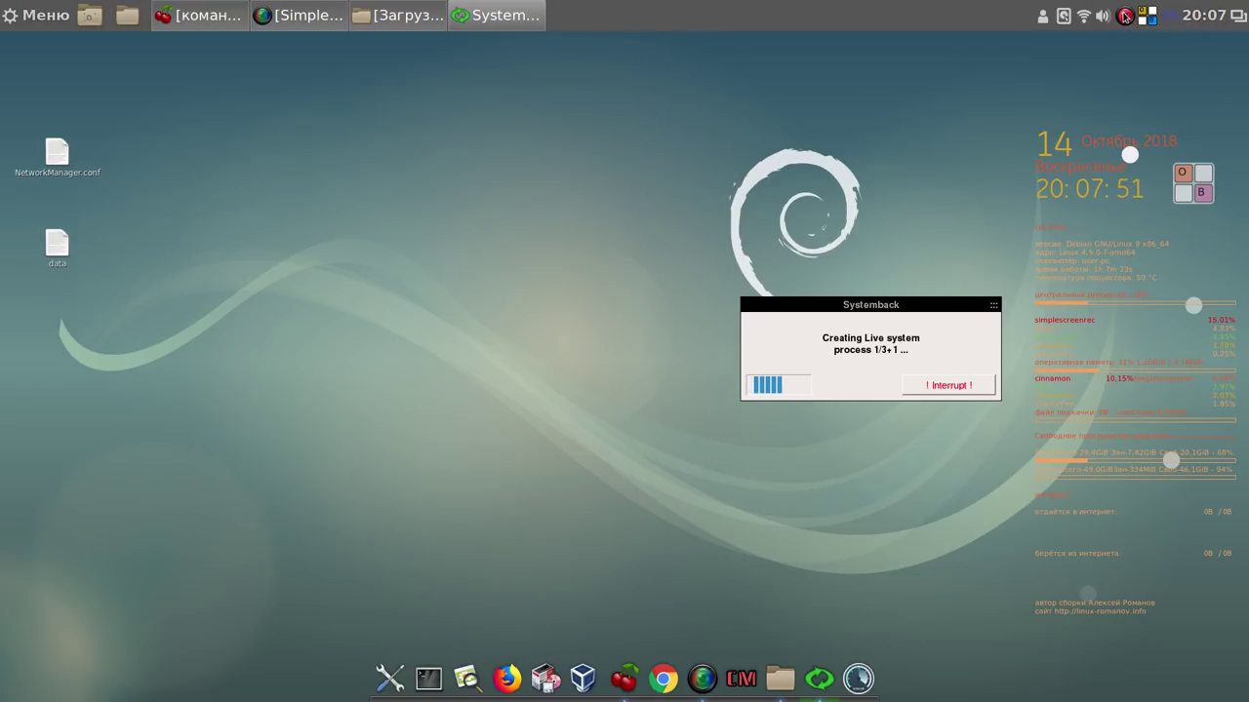
{"action": "left_click", "coordinate": [1125, 16]}
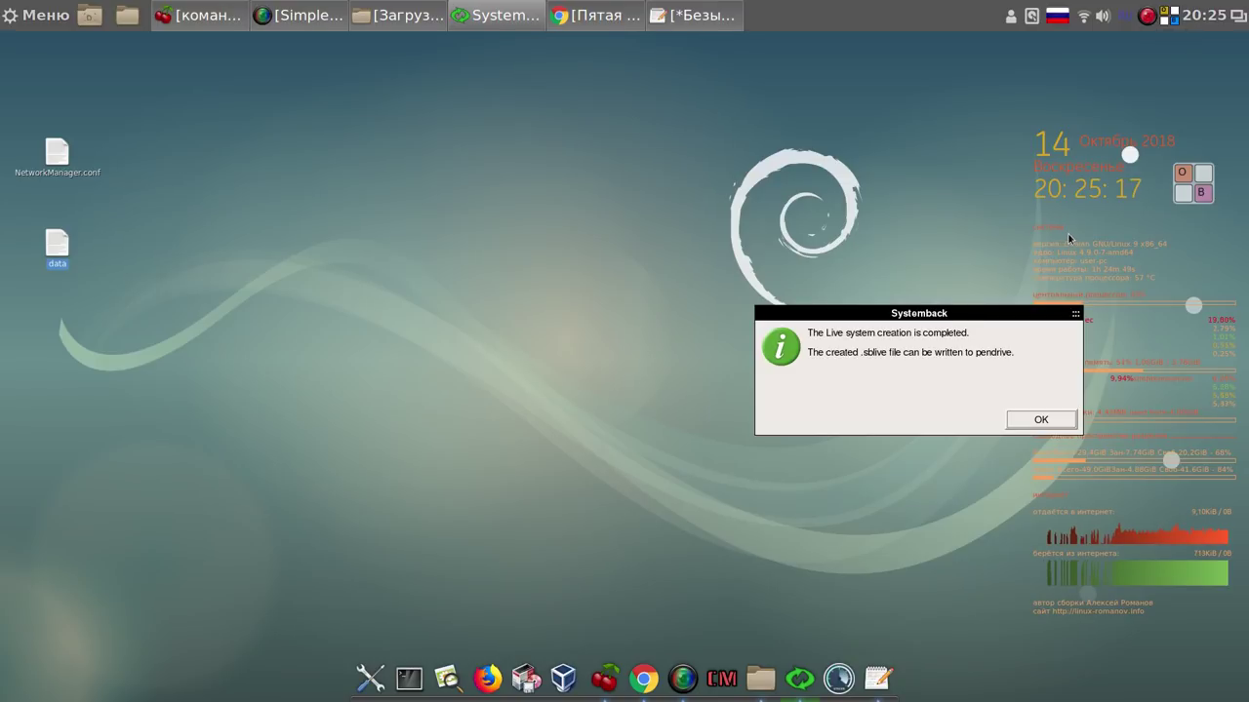
{"action": "left_click", "coordinate": [1052, 421]}
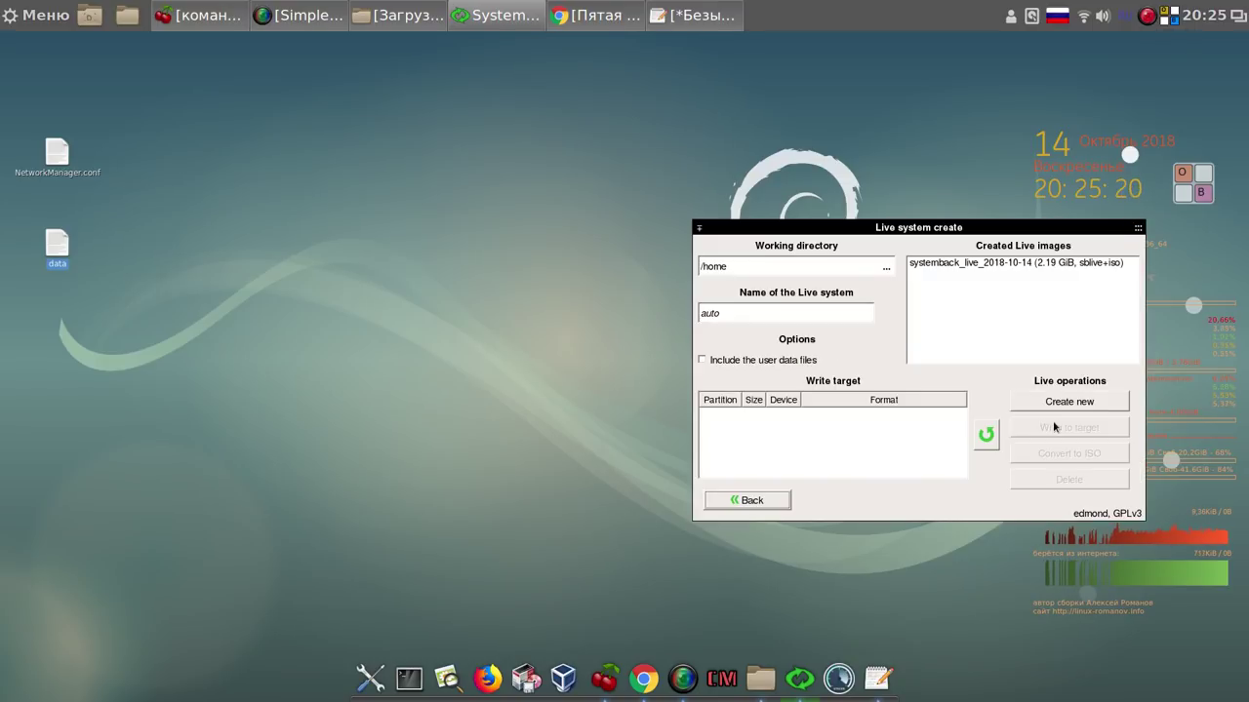
{"action": "left_click", "coordinate": [1056, 263]}
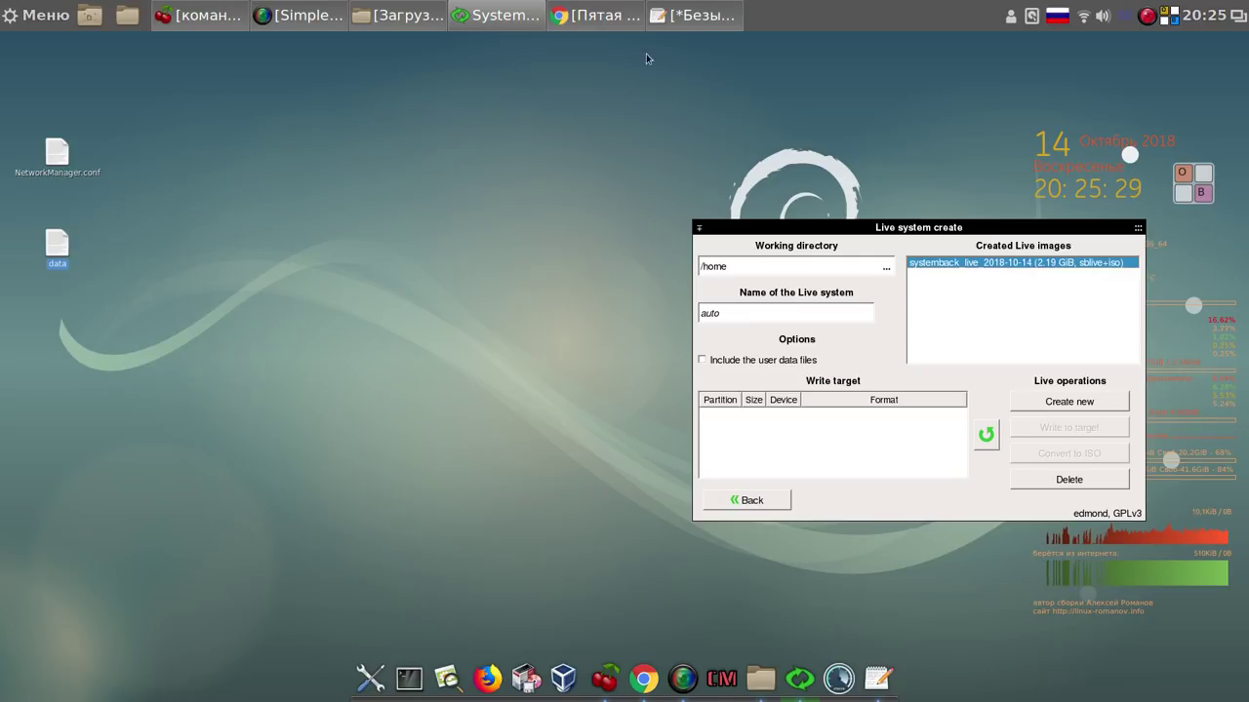
Bring up the untitled text document containing the noted start time and close it without saving
{"action": "left_click", "coordinate": [696, 17]}
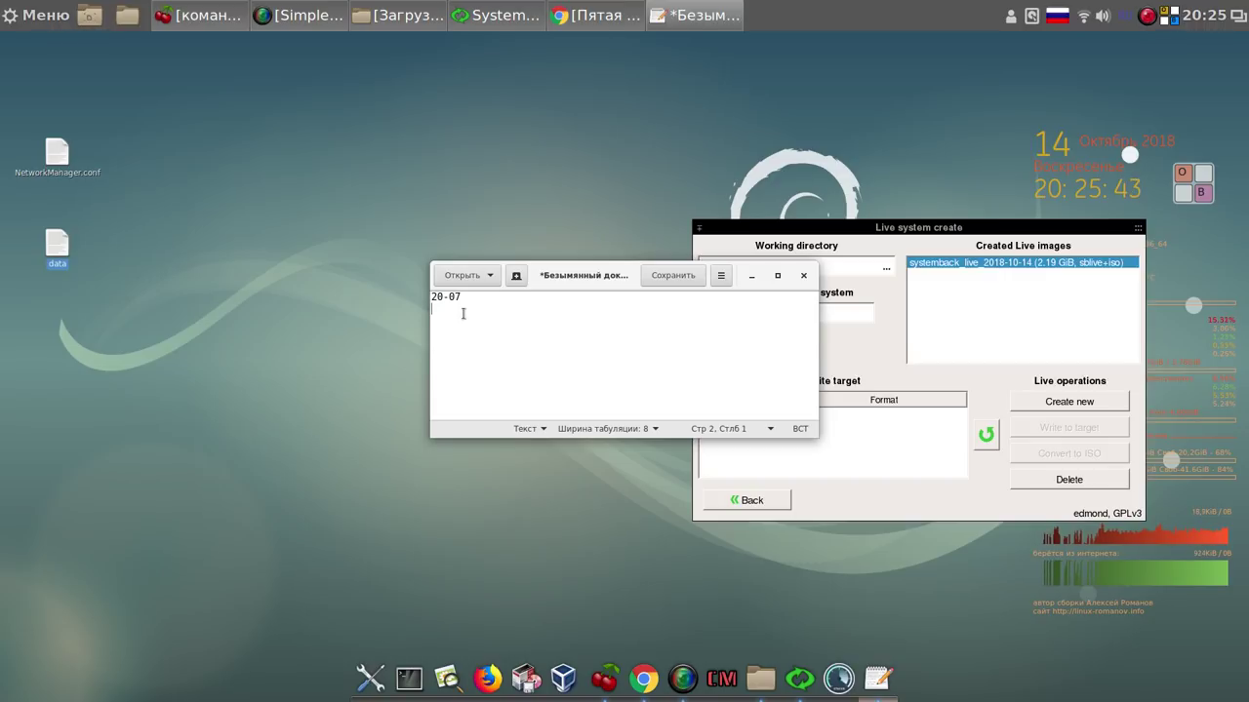
{"action": "left_click", "coordinate": [803, 275]}
{"action": "left_click", "coordinate": [527, 397]}
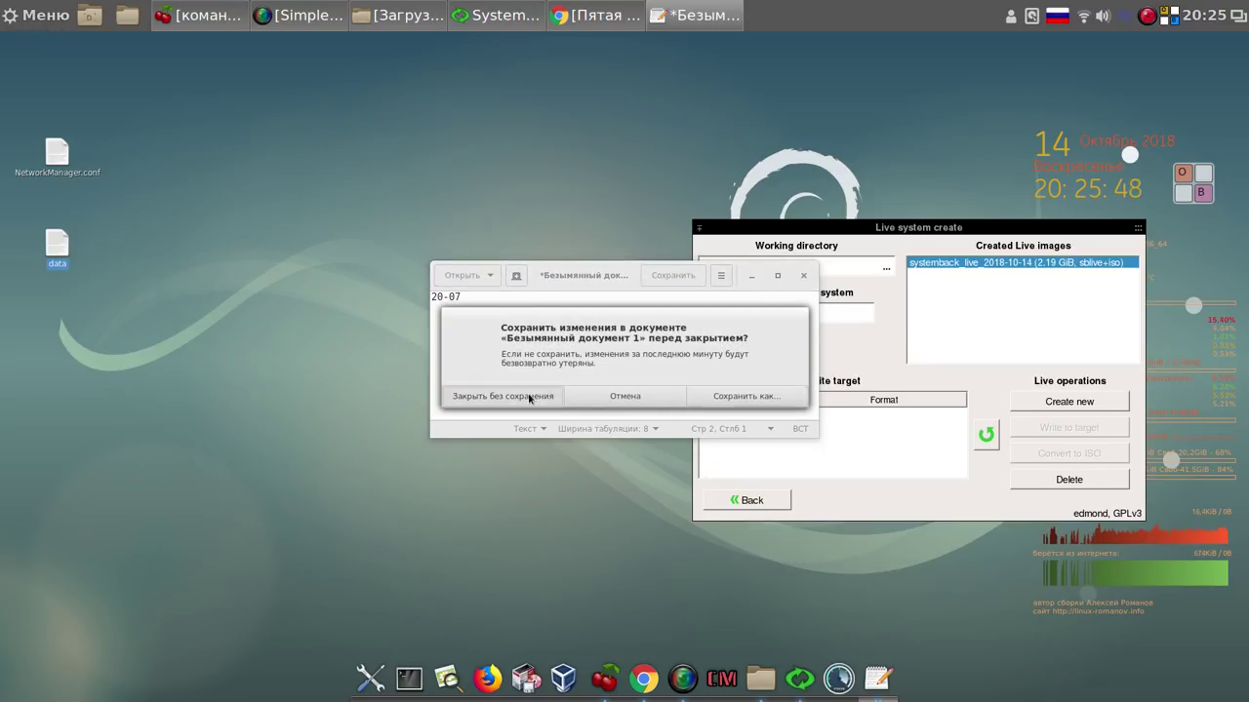
Examine the created ISO and sblive files in the /home folder in list view, and close the file manager
{"action": "left_click", "coordinate": [392, 24]}
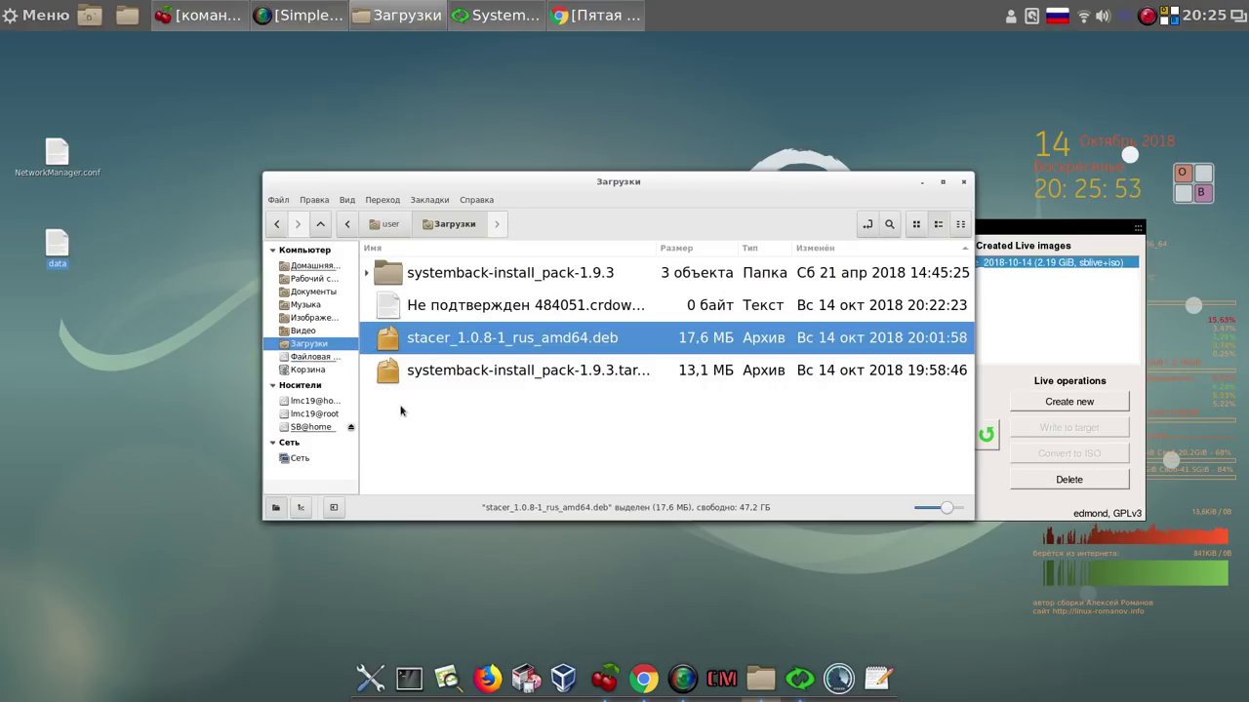
{"action": "left_click", "coordinate": [321, 223]}
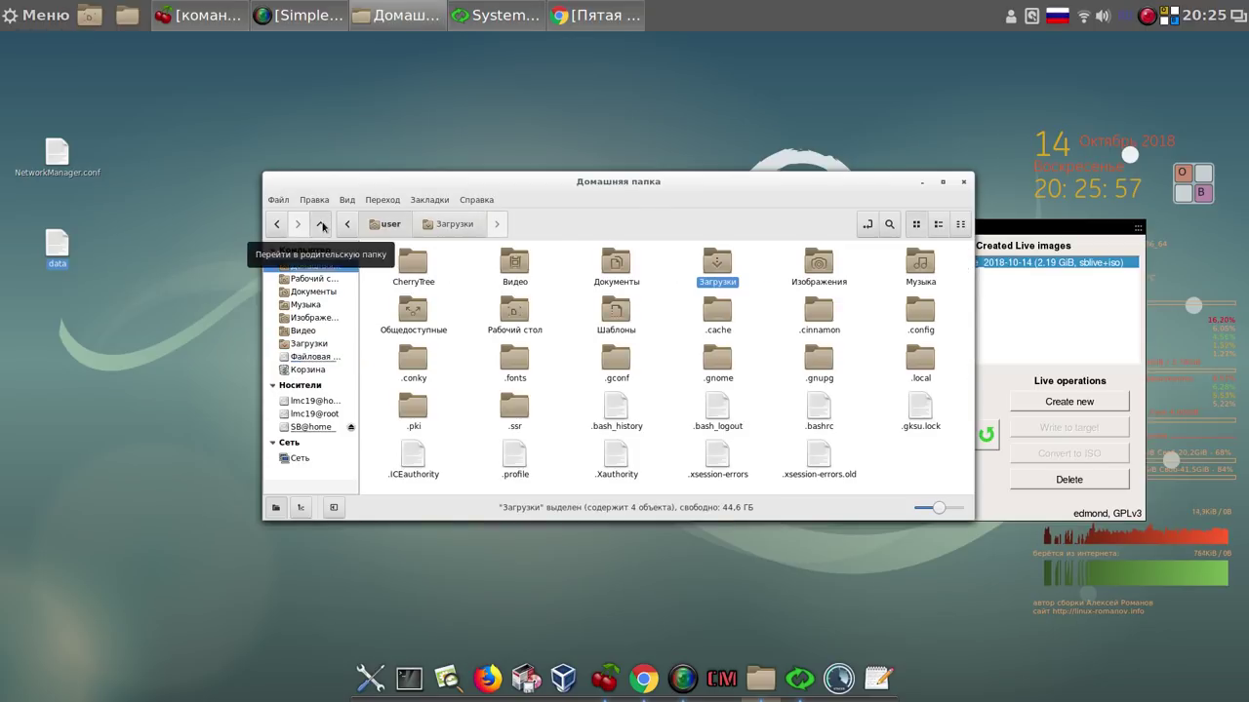
{"action": "left_click", "coordinate": [323, 223]}
{"action": "left_click", "coordinate": [936, 225]}
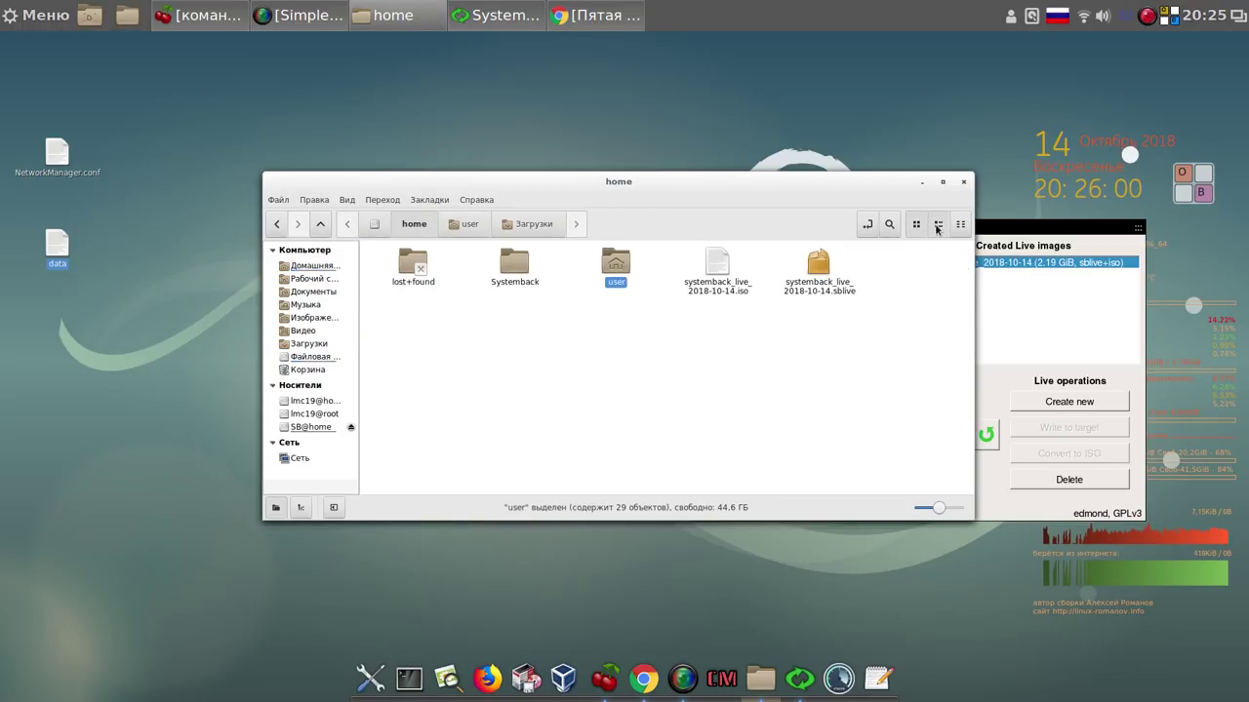
{"action": "left_click", "coordinate": [948, 510]}
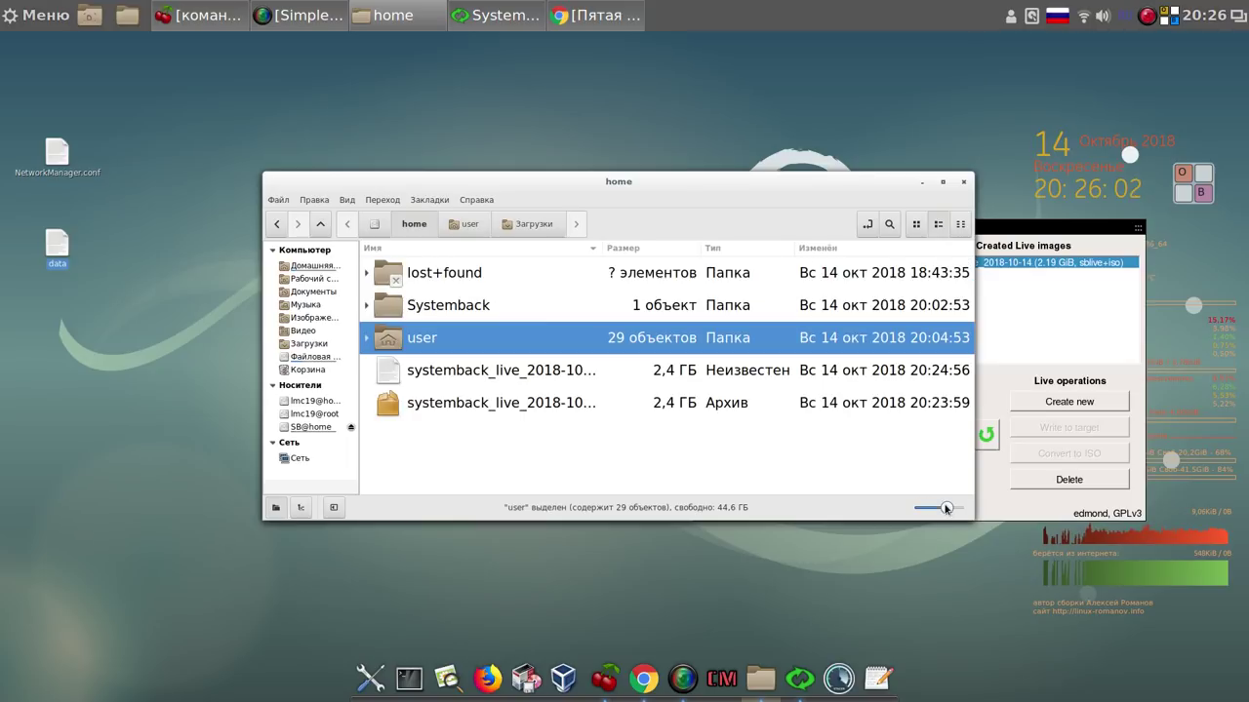
{"action": "left_click", "coordinate": [589, 379]}
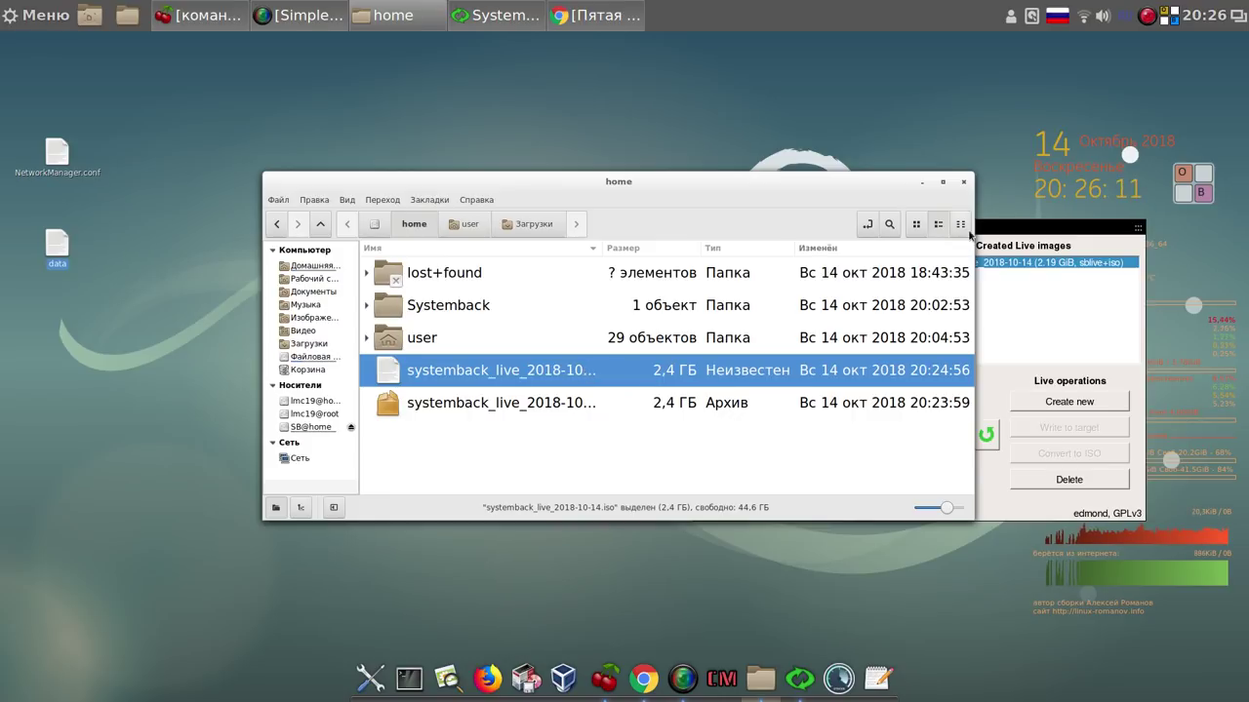
{"action": "left_click", "coordinate": [963, 183]}
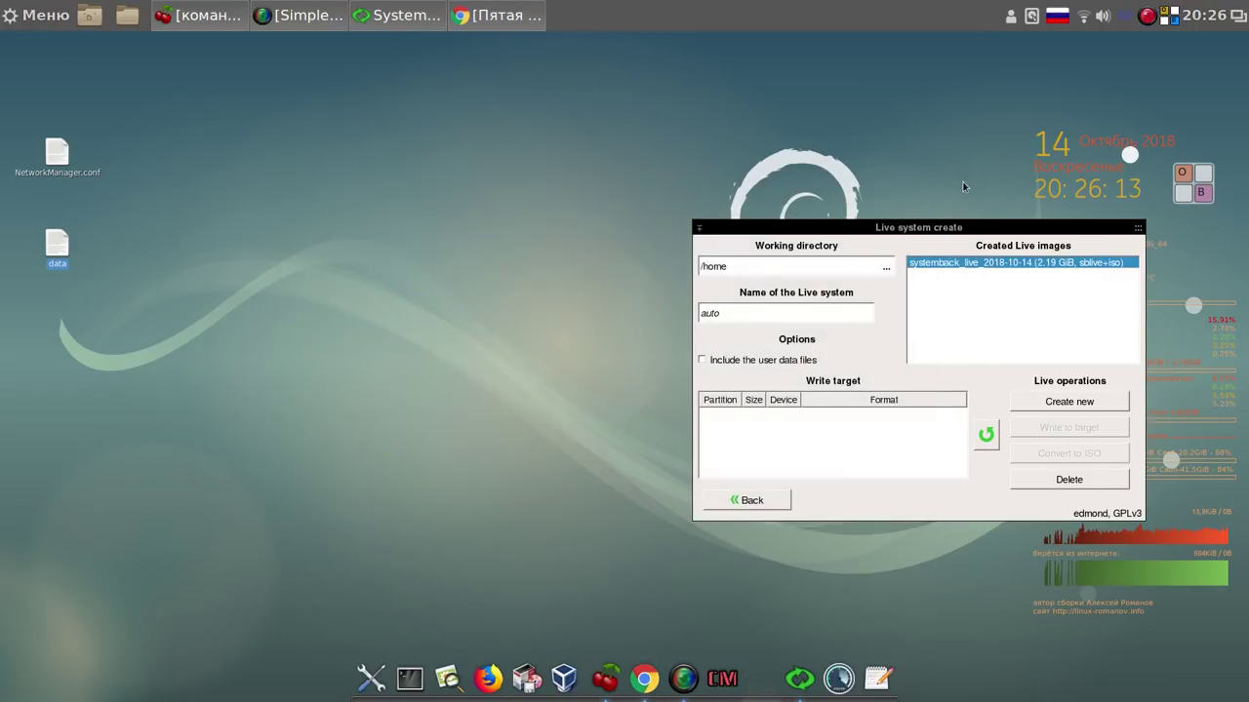
Close Systemback and the minimized Chrome browser window
{"action": "left_click_drag", "start_coordinate": [1187, 227], "coordinate": [781, 160]}
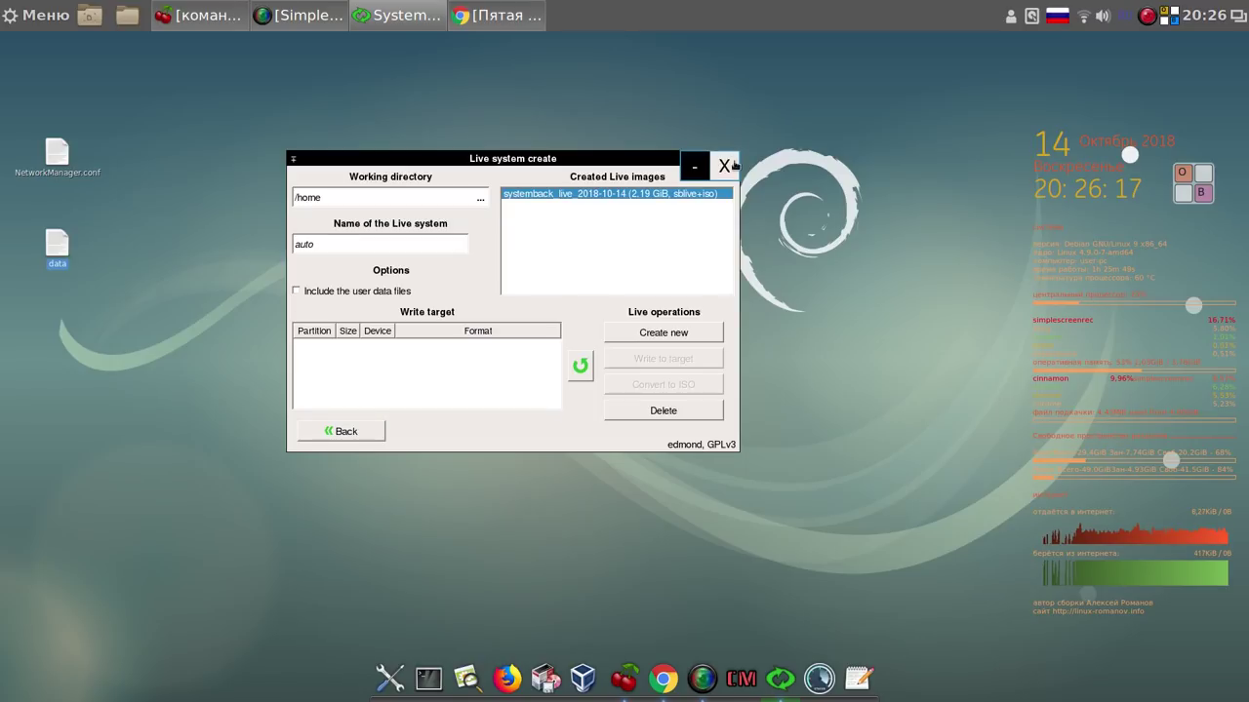
{"action": "left_click", "coordinate": [731, 166]}
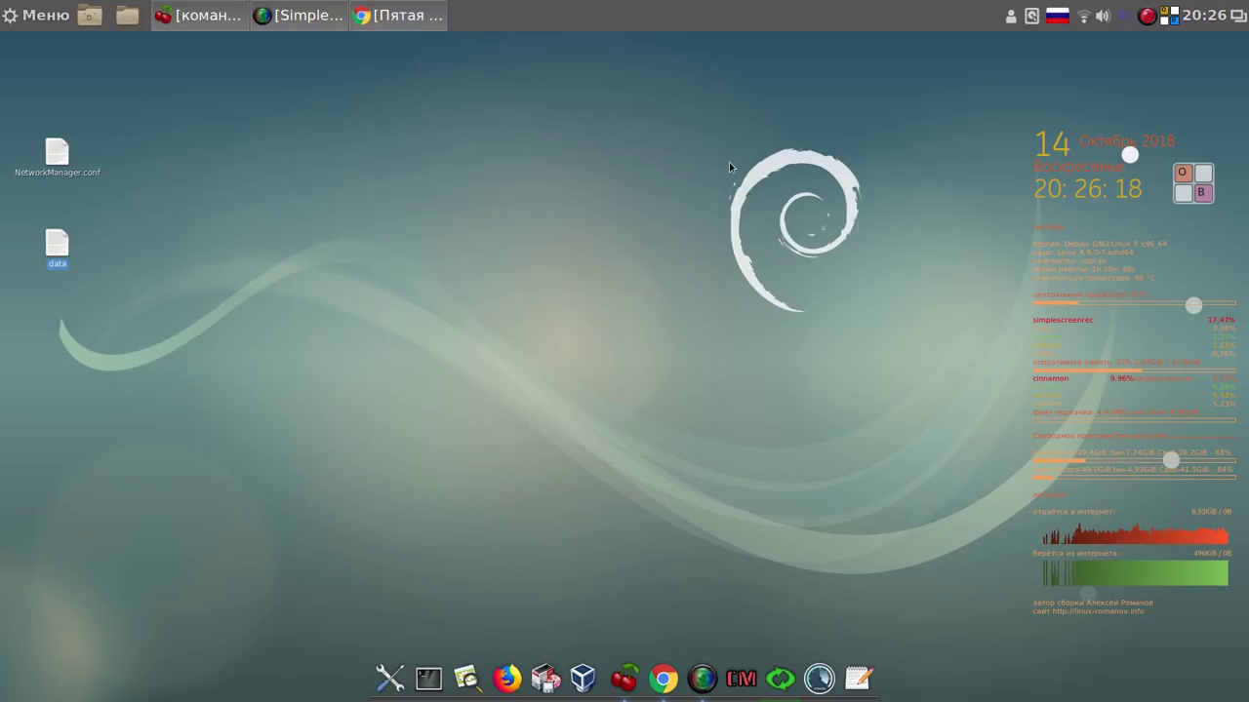
{"action": "right_click", "coordinate": [392, 18]}
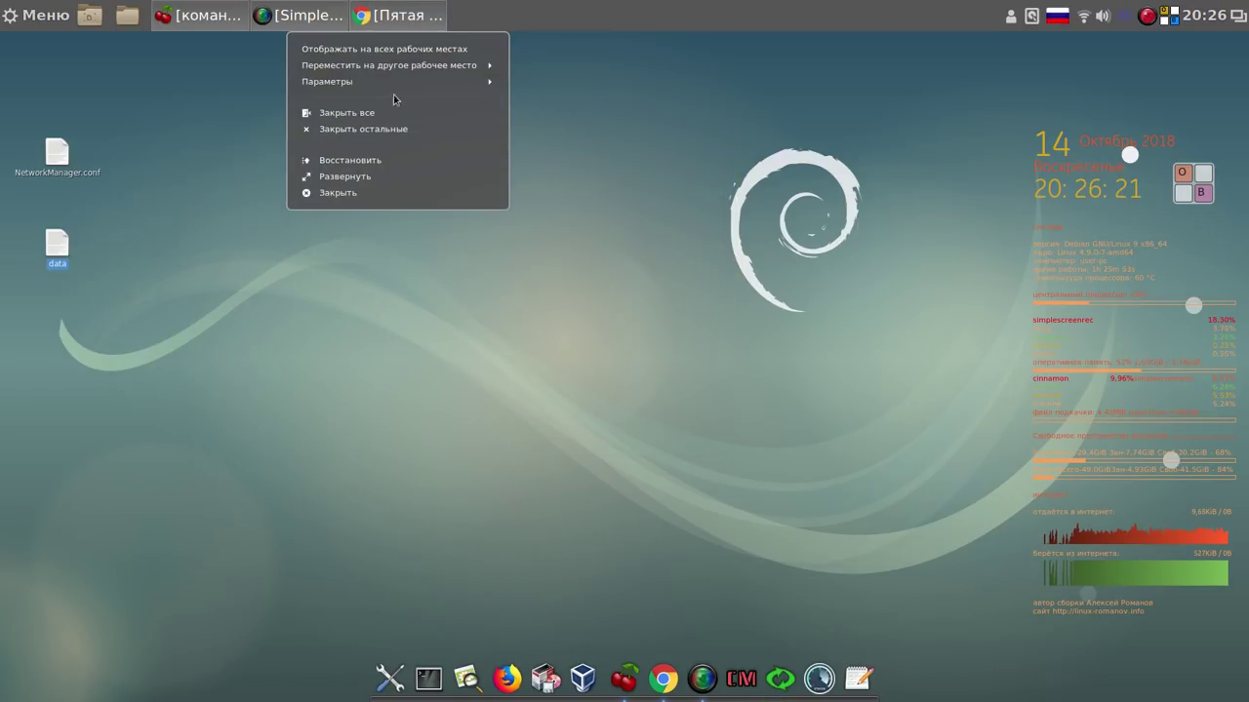
{"action": "left_click", "coordinate": [348, 192]}
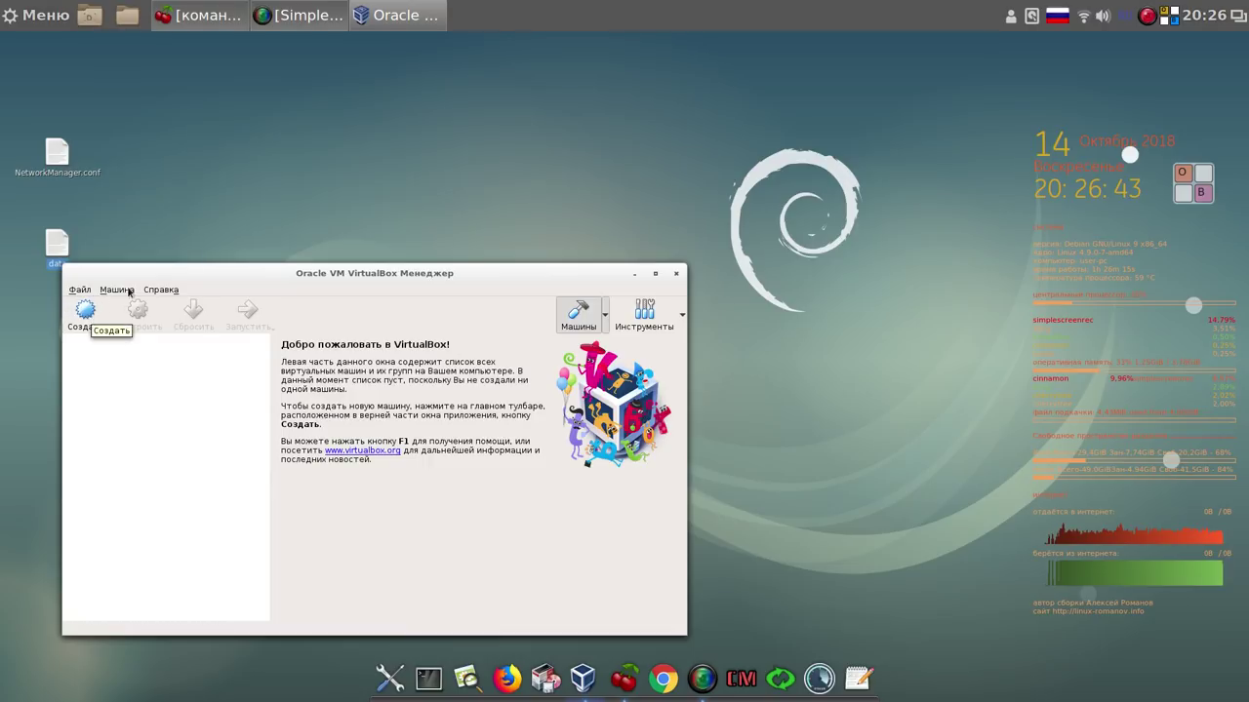
Start creating a new virtual machine in Oracle VM VirtualBox and name it test
{"action": "left_click_drag", "start_coordinate": [360, 282], "coordinate": [428, 117]}
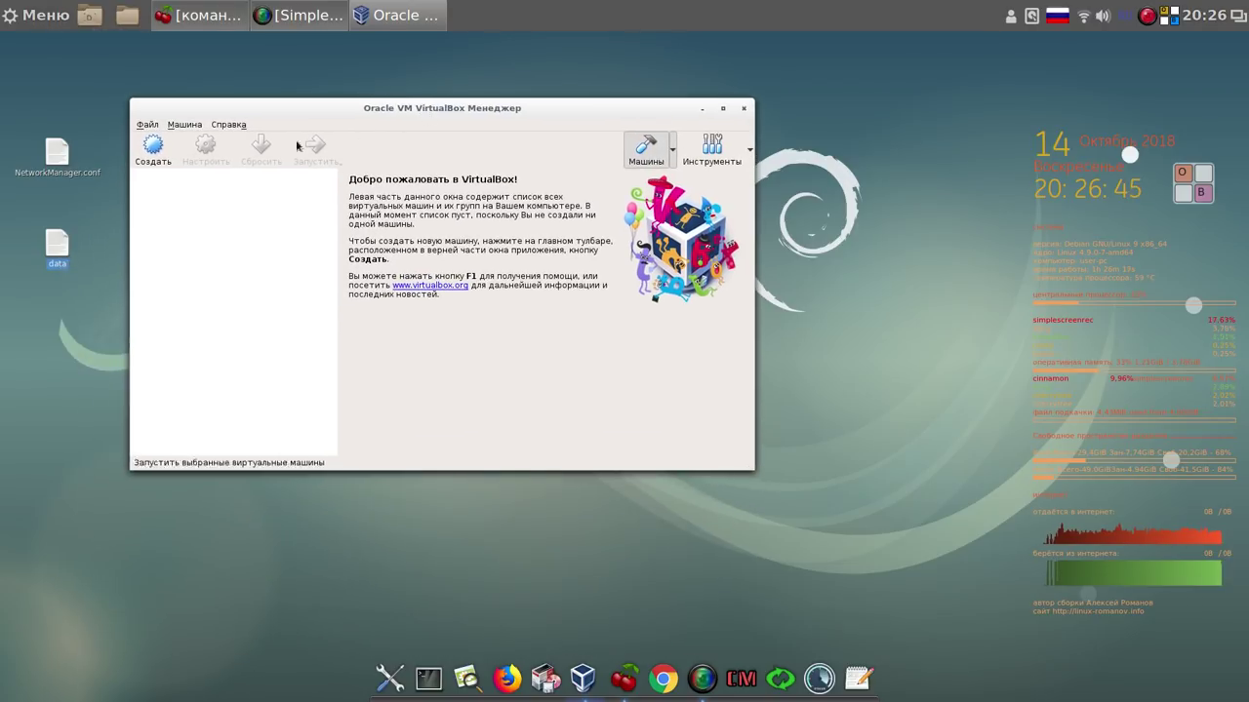
{"action": "left_click", "coordinate": [155, 149]}
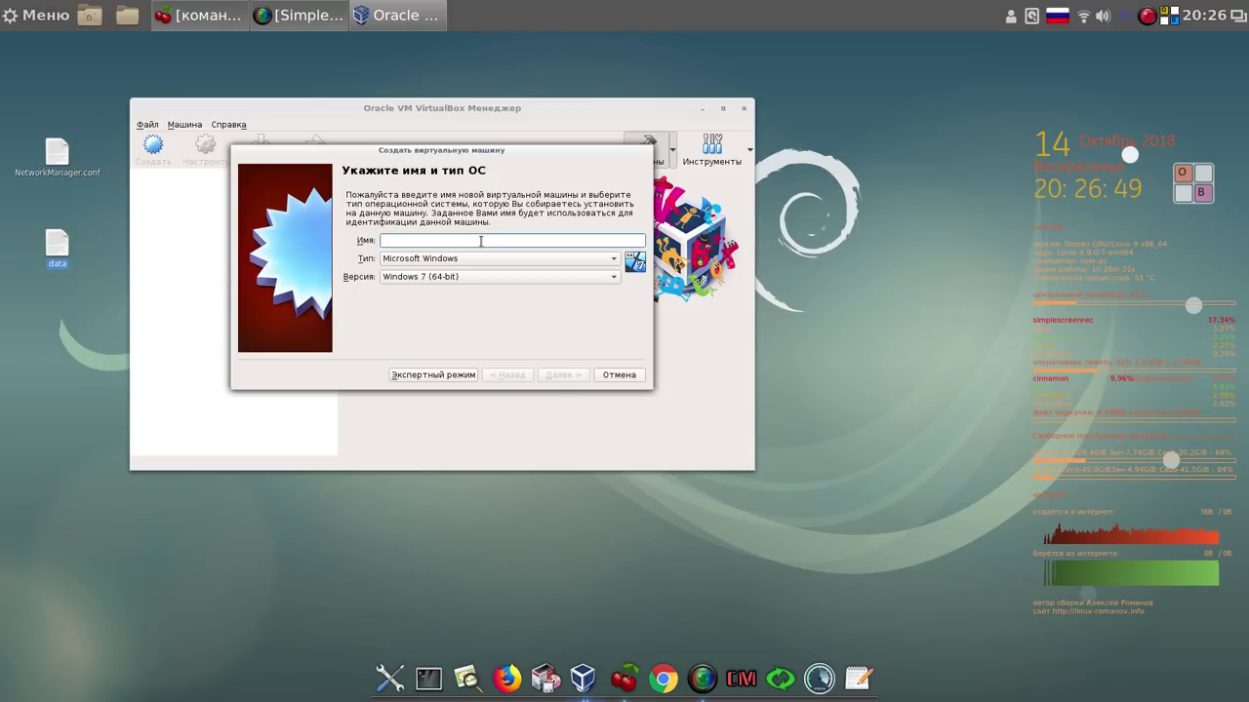
{"action": "left_click", "coordinate": [1198, 183]}
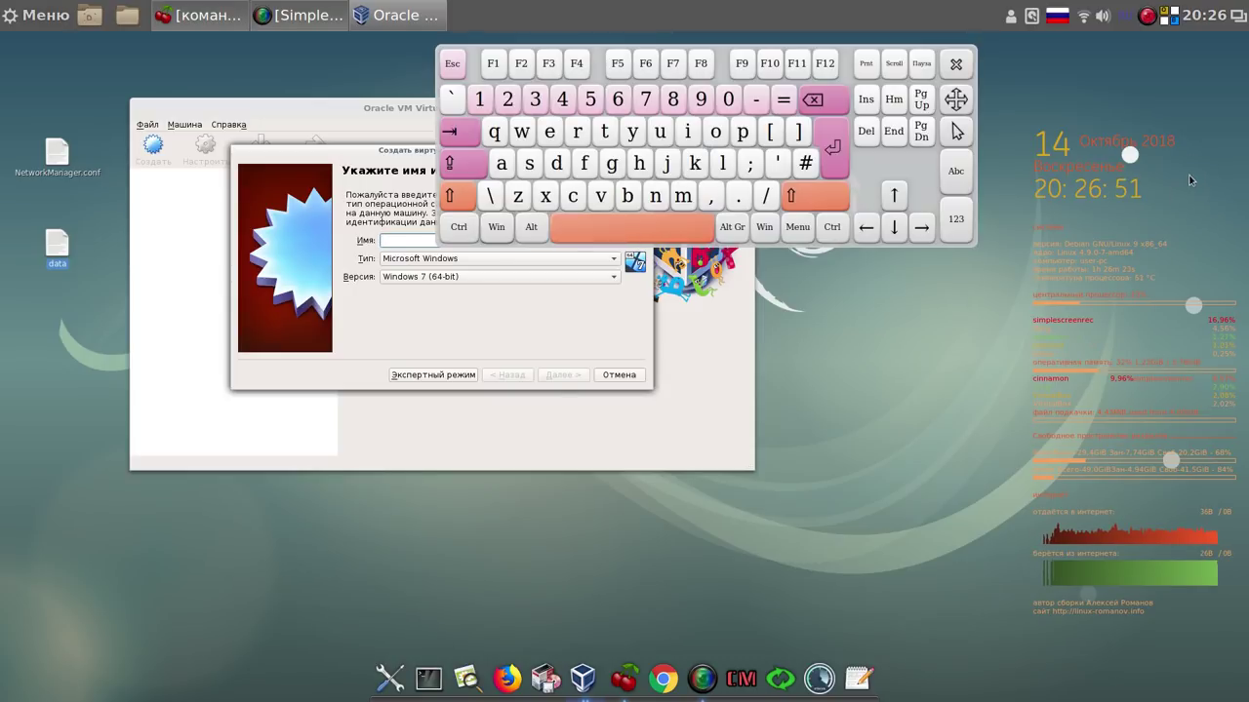
{"action": "left_click", "coordinate": [607, 132]}
{"action": "left_click", "coordinate": [549, 135]}
{"action": "left_click", "coordinate": [530, 164]}
{"action": "left_click", "coordinate": [606, 132]}
{"action": "left_click", "coordinate": [956, 64]}
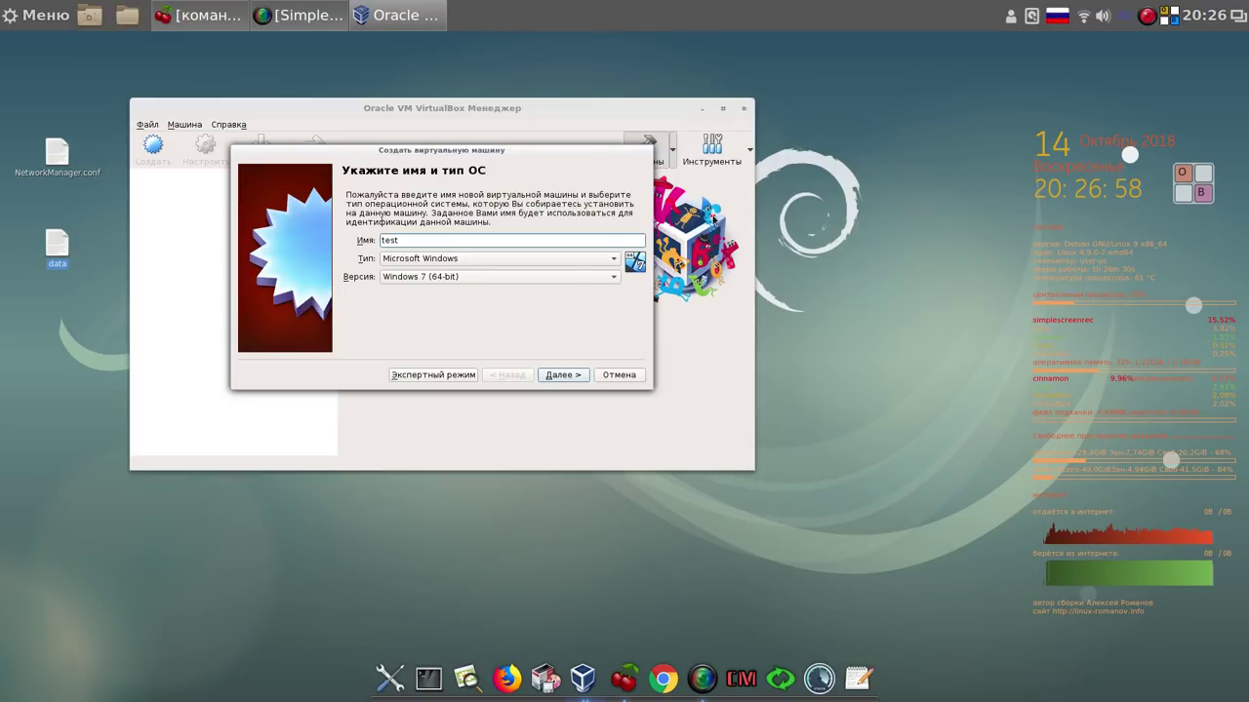
Set the new machine's type to Linux with version Ubuntu (64-bit) and its memory to 1381 MB
{"action": "left_click", "coordinate": [591, 262]}
{"action": "left_click", "coordinate": [568, 279]}
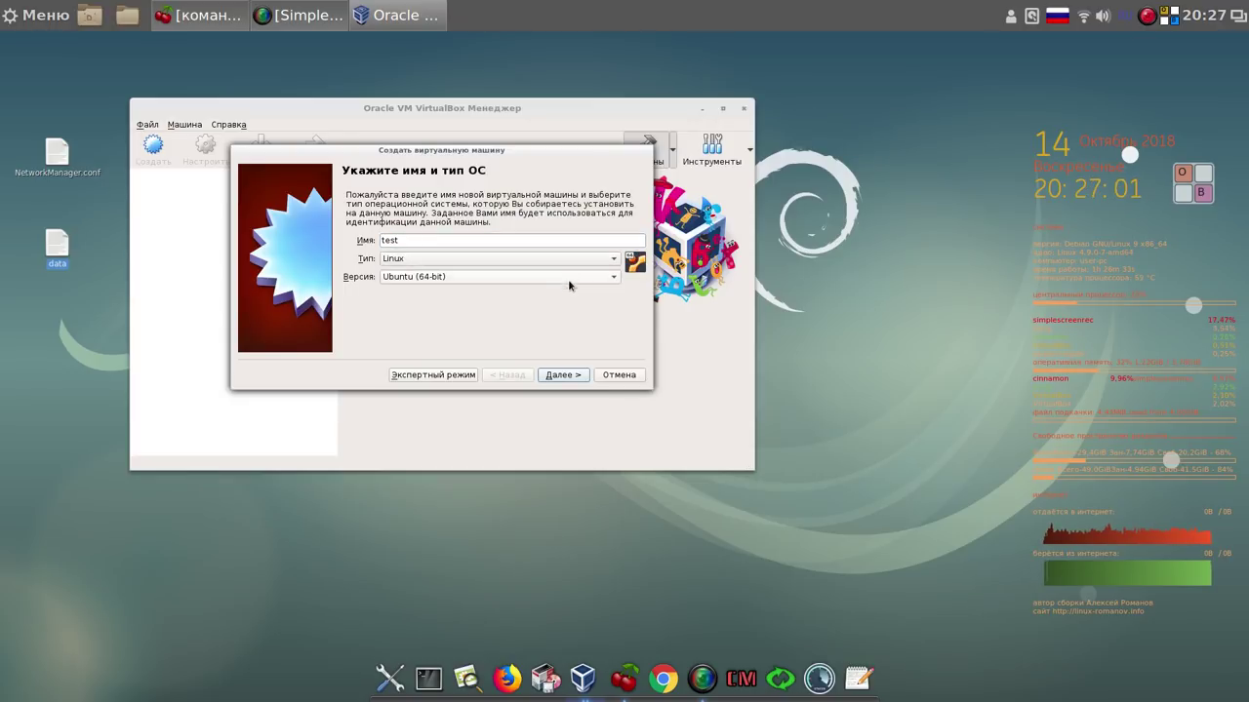
{"action": "left_click", "coordinate": [563, 375]}
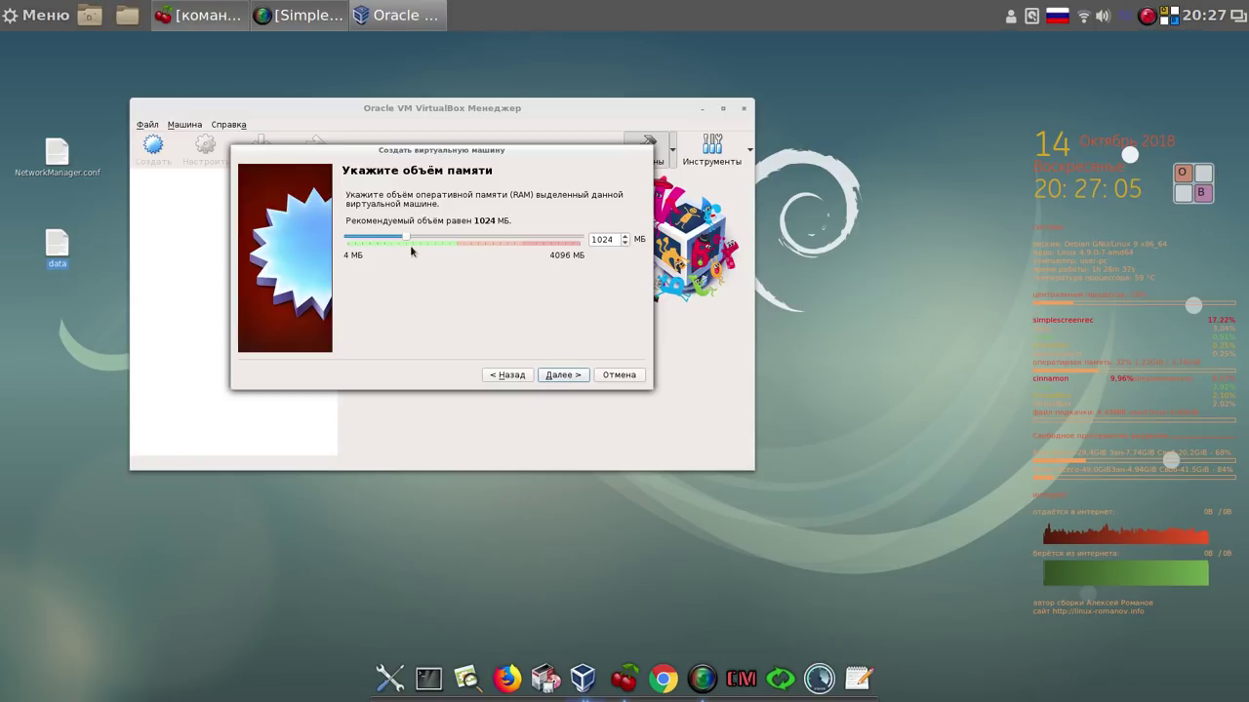
{"action": "left_click_drag", "start_coordinate": [426, 246], "coordinate": [427, 248]}
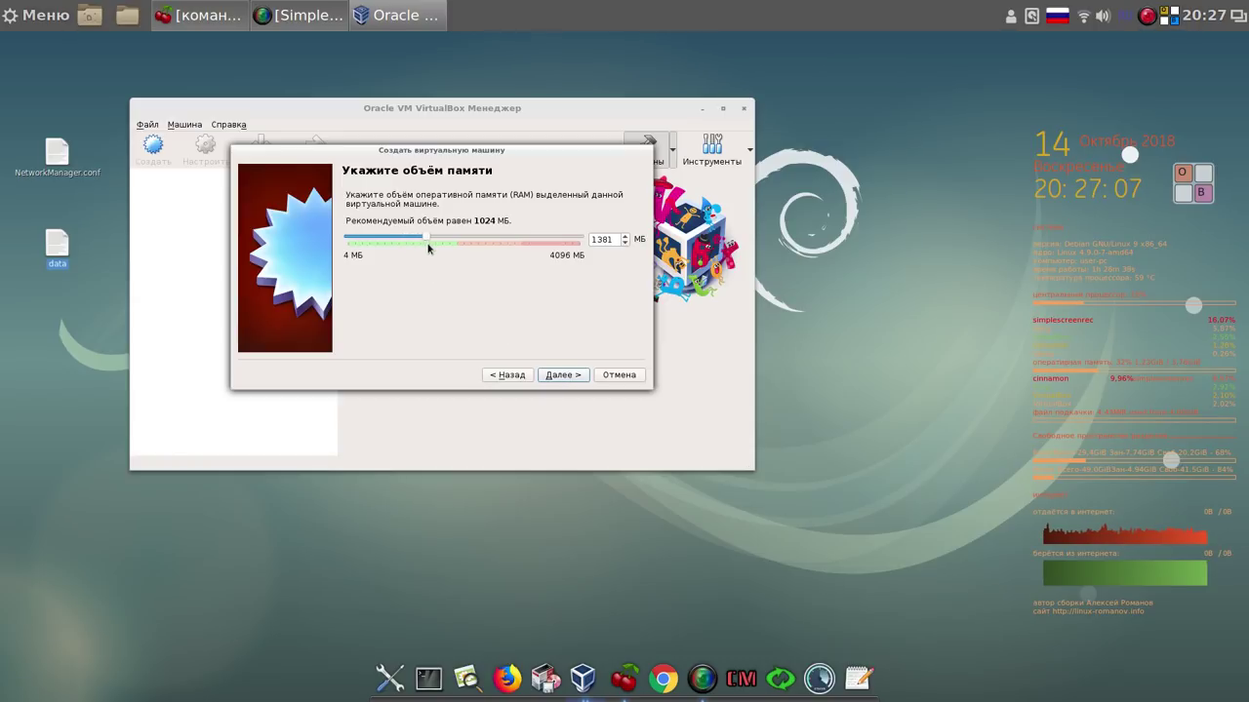
{"action": "left_click", "coordinate": [570, 376]}
Create a new 10 GB VDI virtual hard disk named test for the machine
{"action": "left_click", "coordinate": [570, 376]}
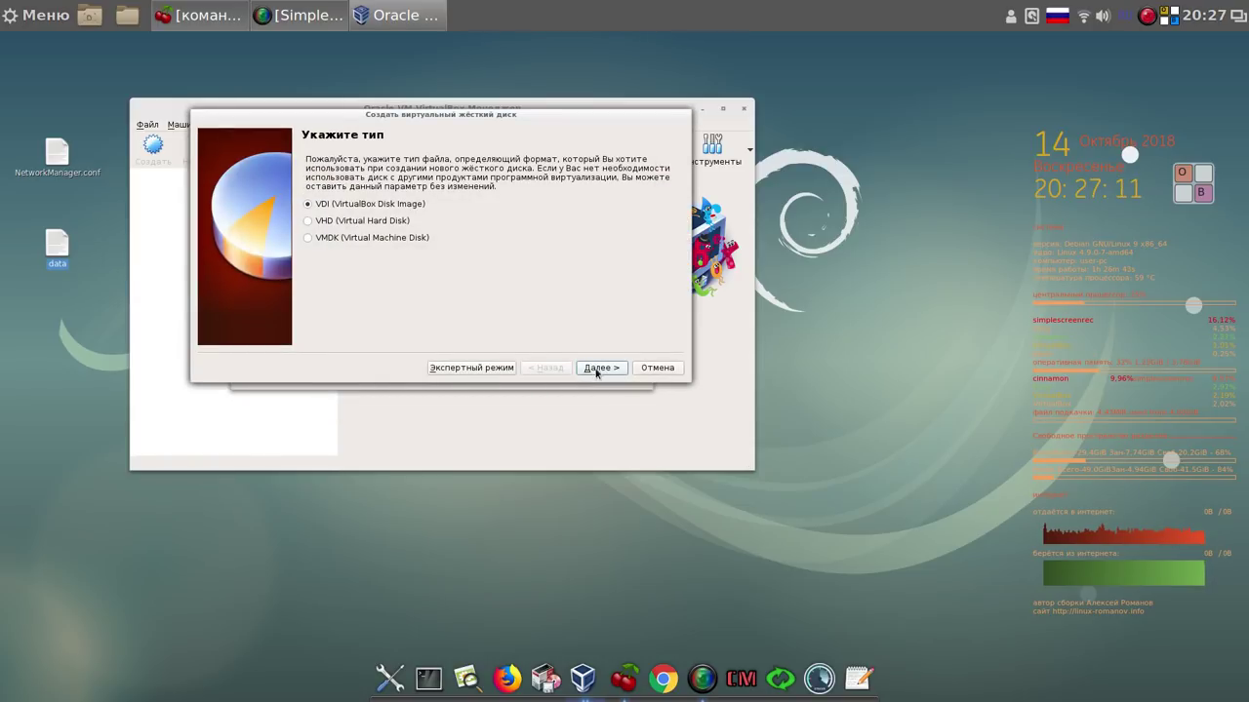
{"action": "left_click", "coordinate": [596, 370]}
{"action": "left_click", "coordinate": [596, 370]}
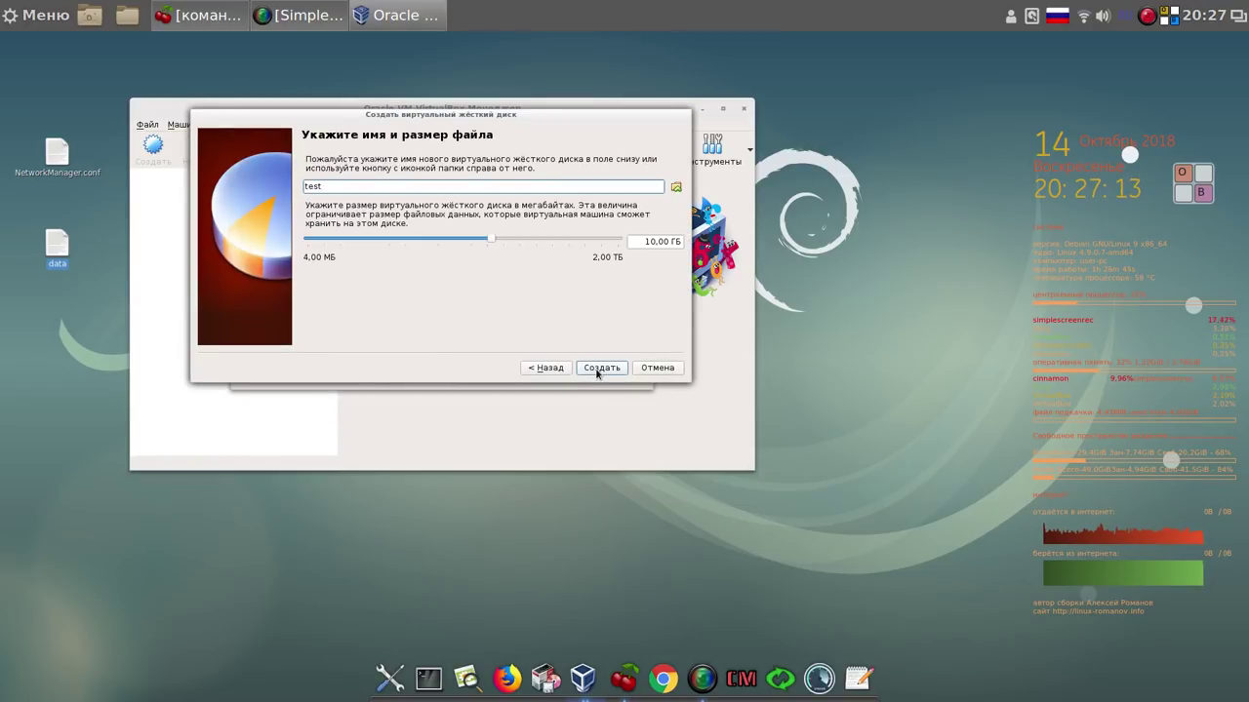
{"action": "left_click", "coordinate": [596, 370]}
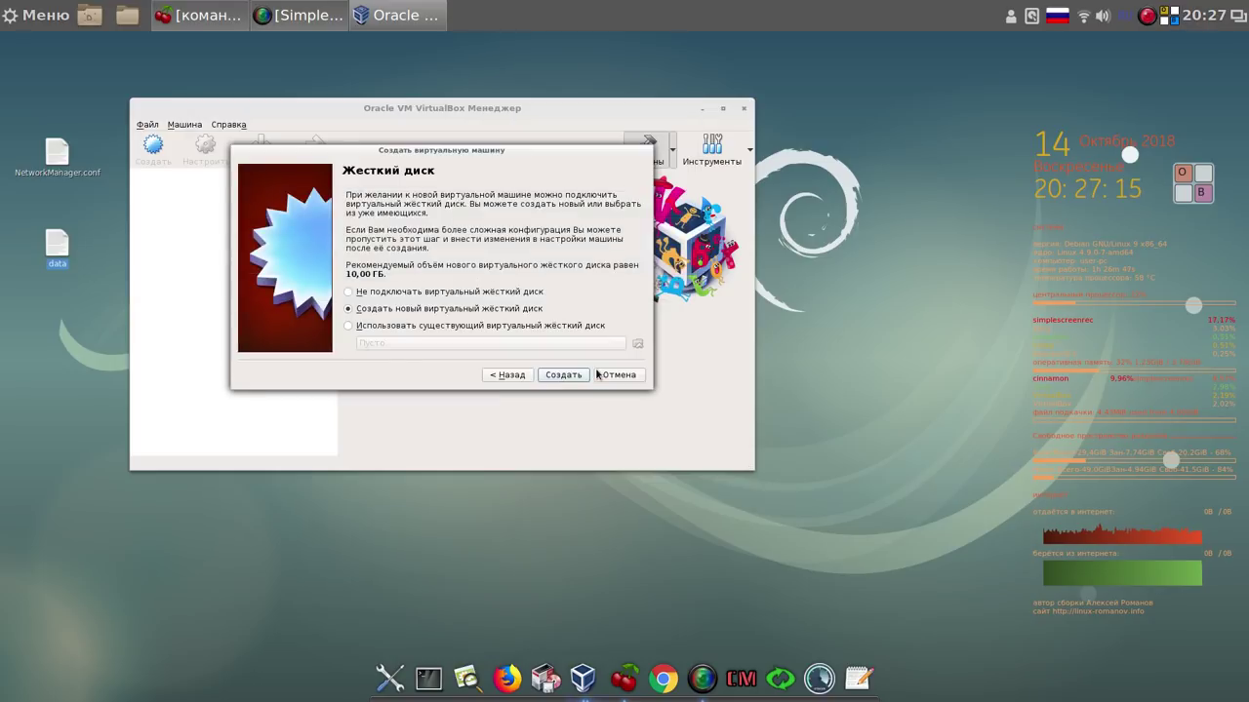
Configure the test machine with 2 processors, an 84% CPU execution cap and 112 MB of video memory
{"action": "left_click", "coordinate": [215, 151]}
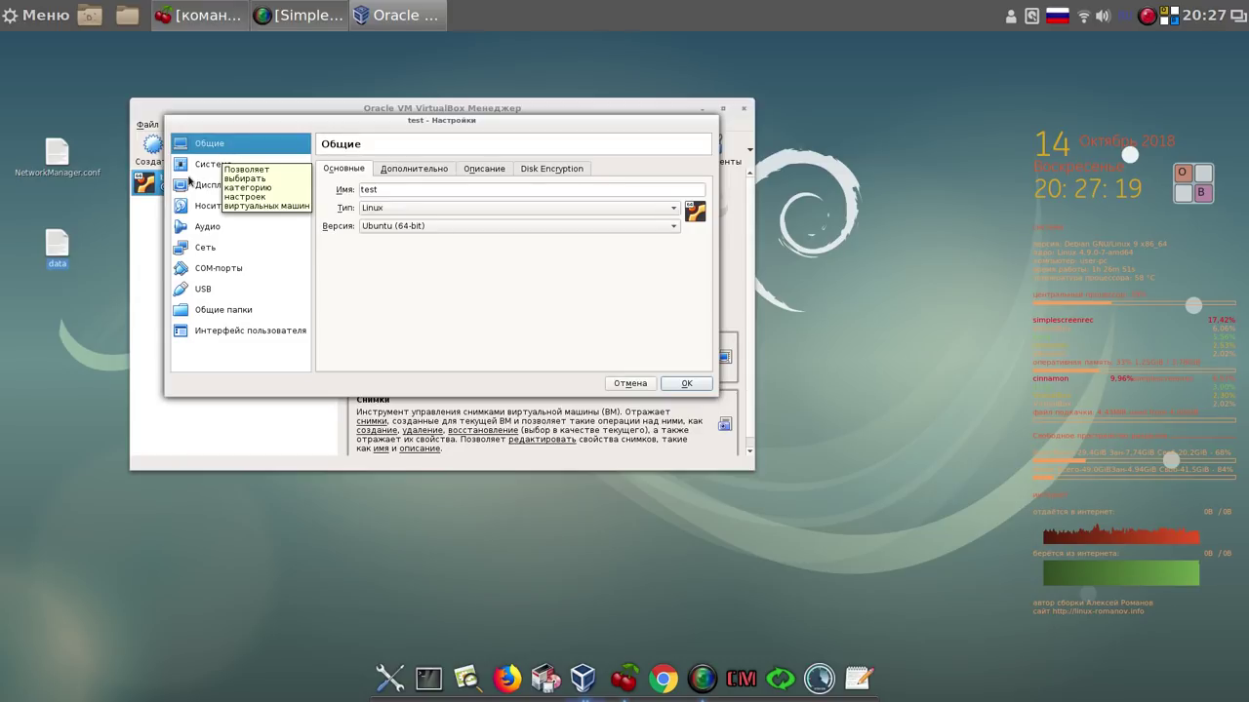
{"action": "left_click", "coordinate": [188, 171]}
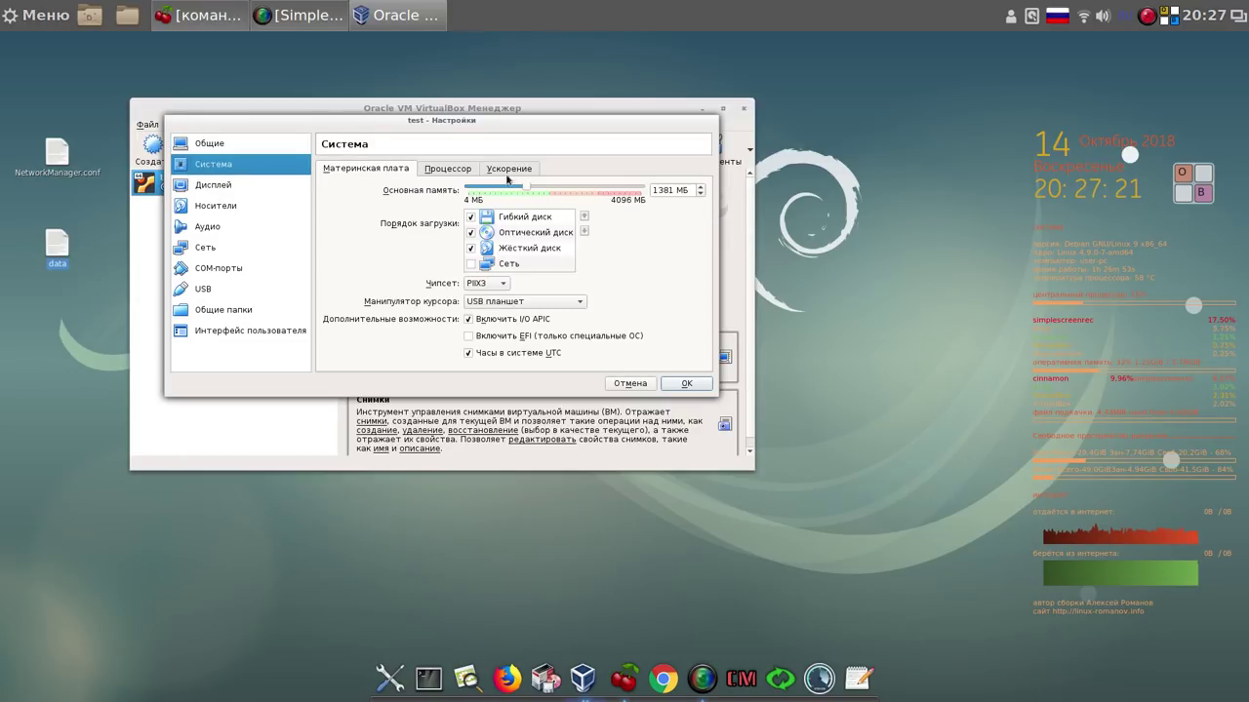
{"action": "left_click", "coordinate": [455, 171]}
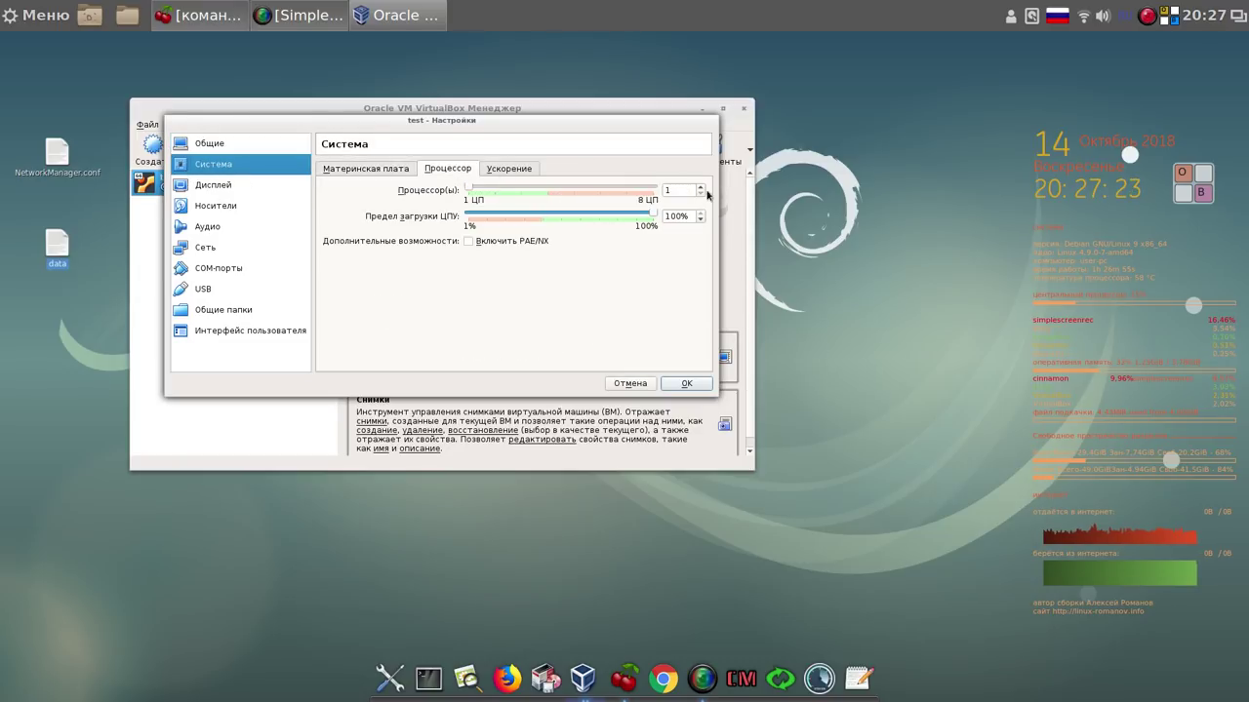
{"action": "left_click", "coordinate": [700, 188]}
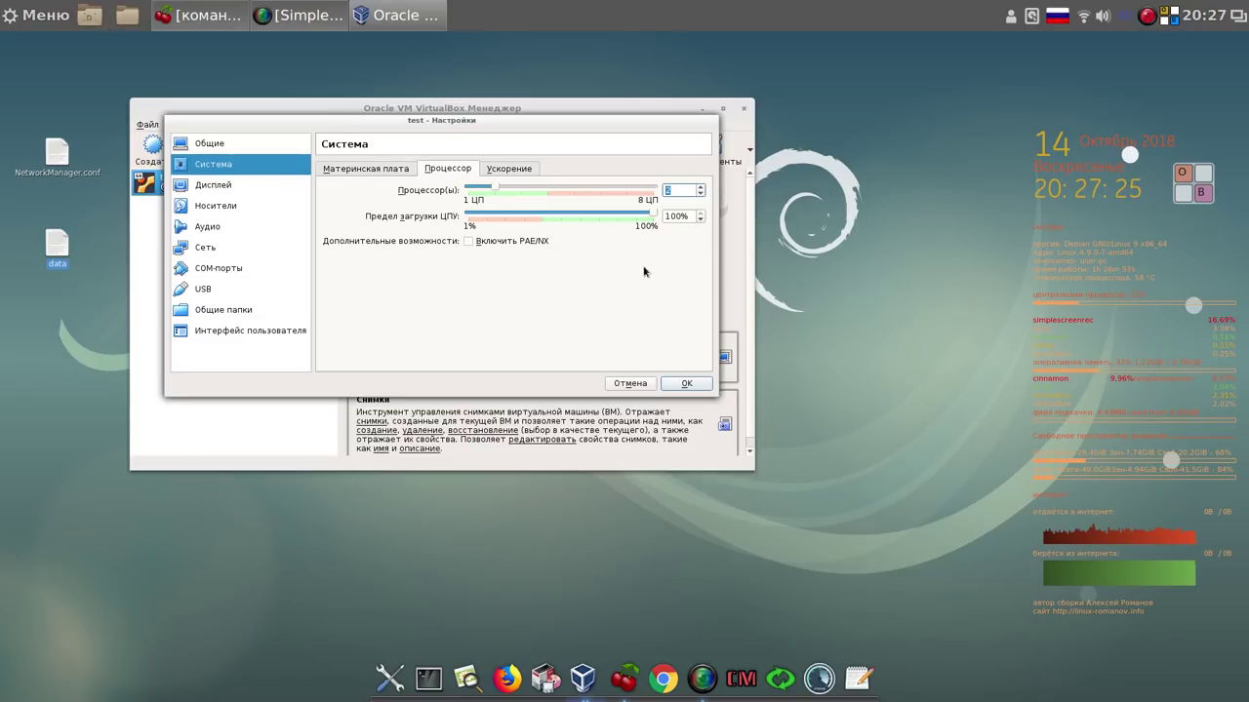
{"action": "left_click_drag", "start_coordinate": [650, 219], "coordinate": [623, 225]}
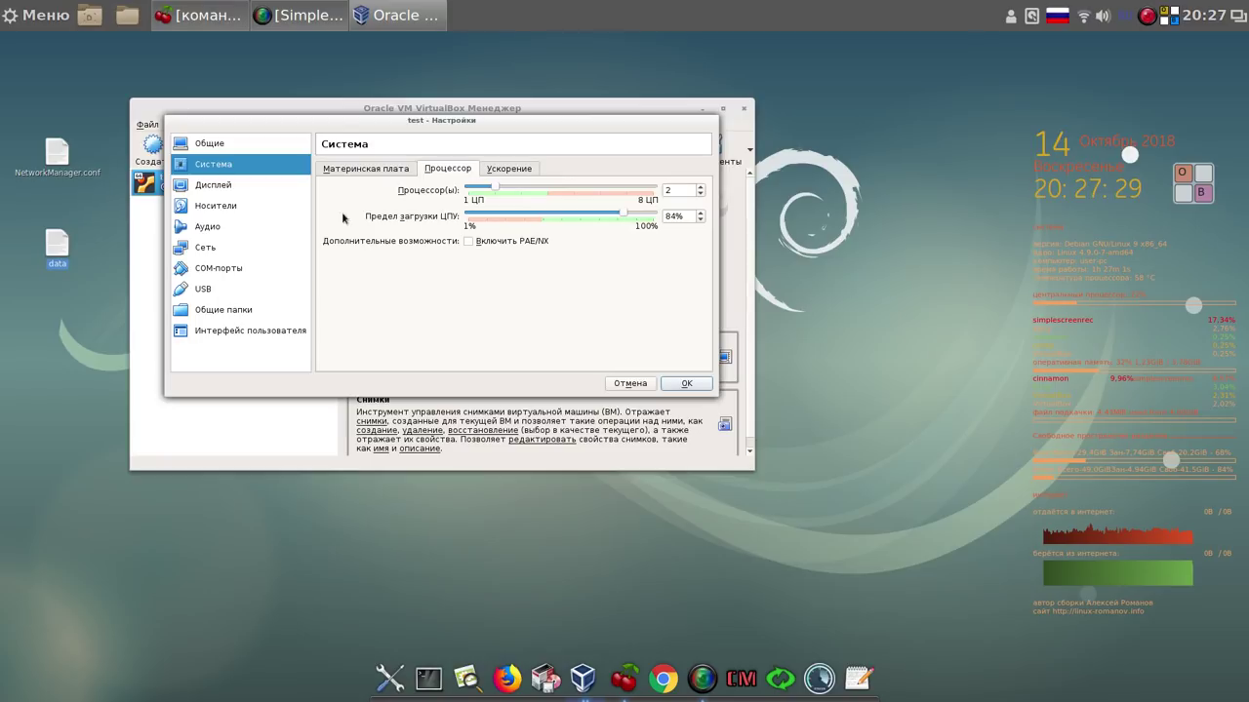
{"action": "left_click", "coordinate": [223, 190]}
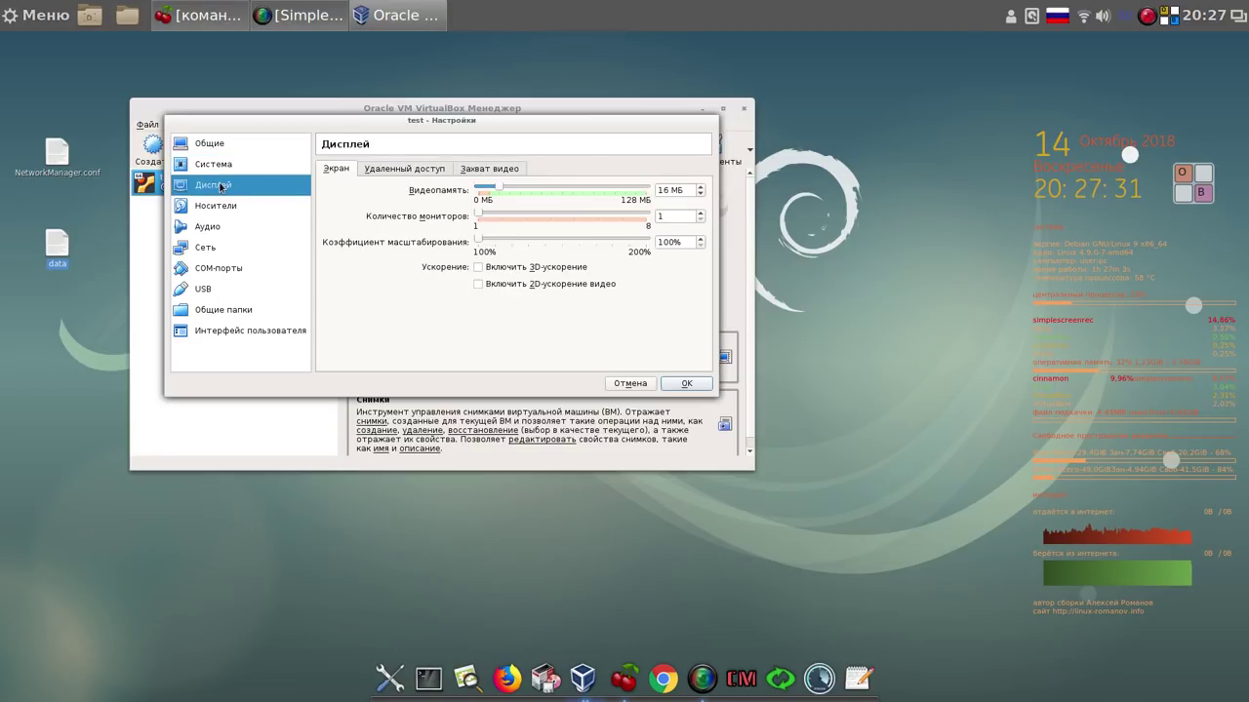
{"action": "left_click_drag", "start_coordinate": [504, 196], "coordinate": [627, 200]}
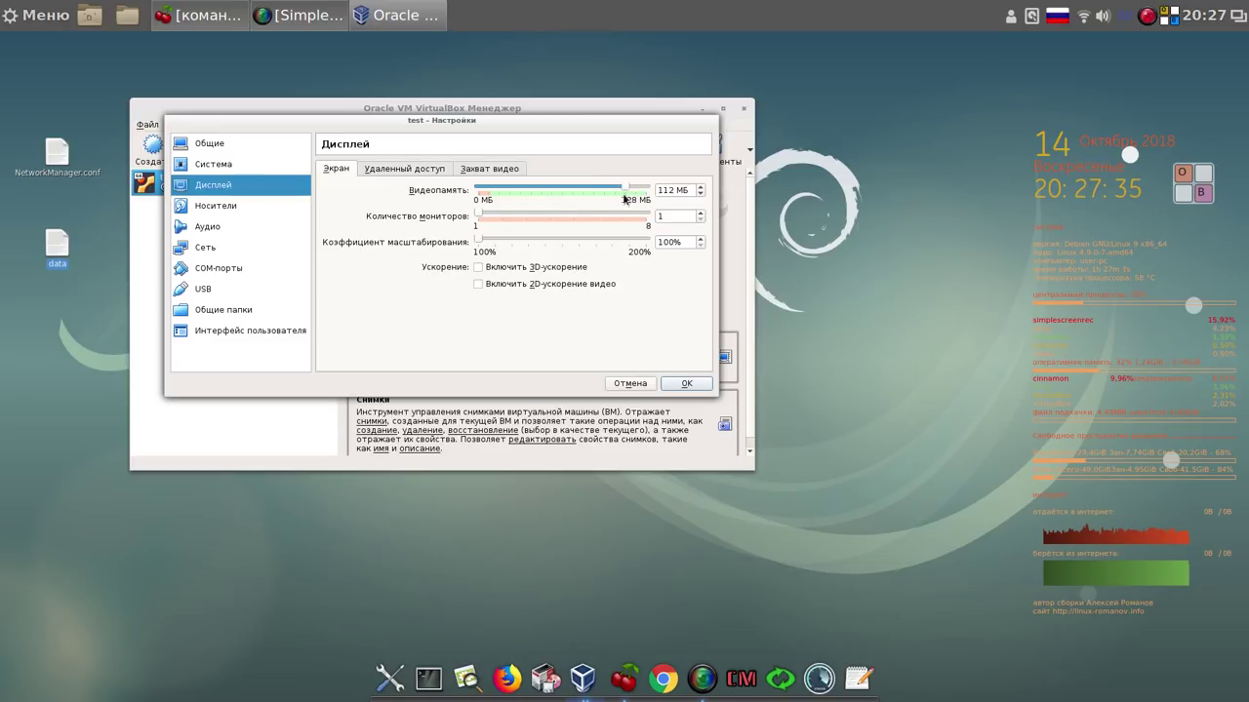
Insert systemback_live_2018-10-14.iso from the home directory into the empty IDE optical drive and save the machine's settings
{"action": "left_click", "coordinate": [223, 206]}
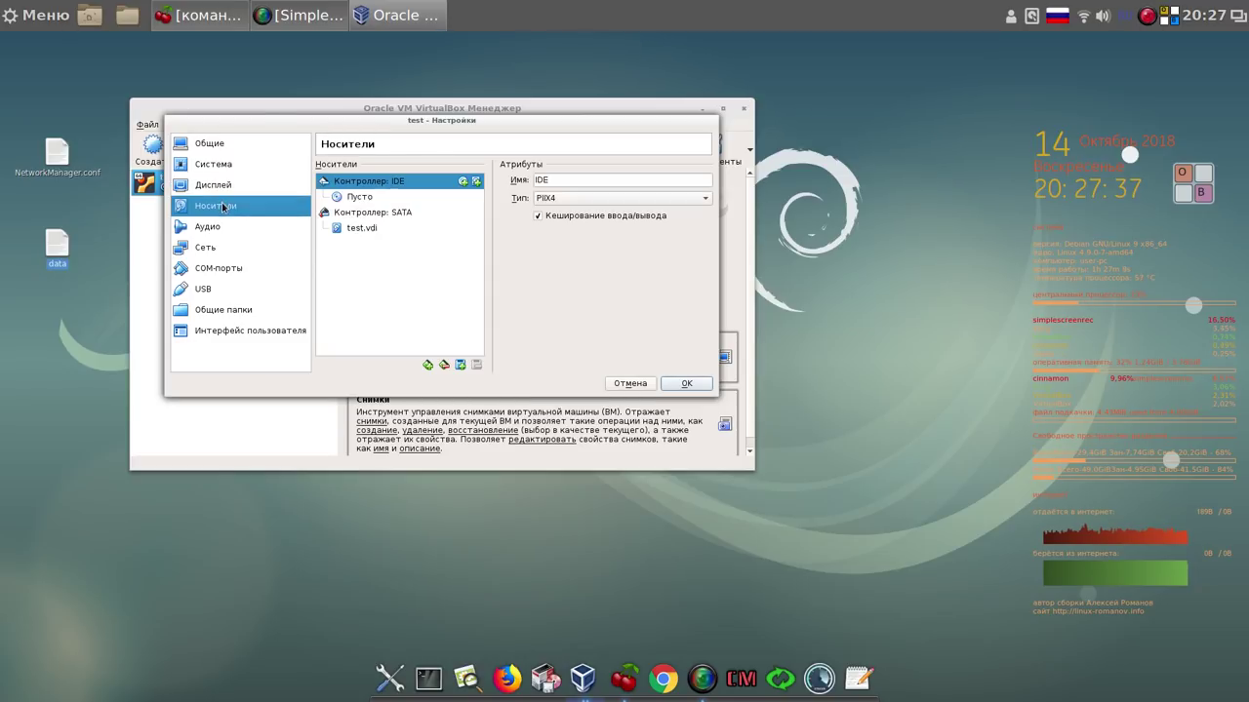
{"action": "left_click", "coordinate": [368, 198]}
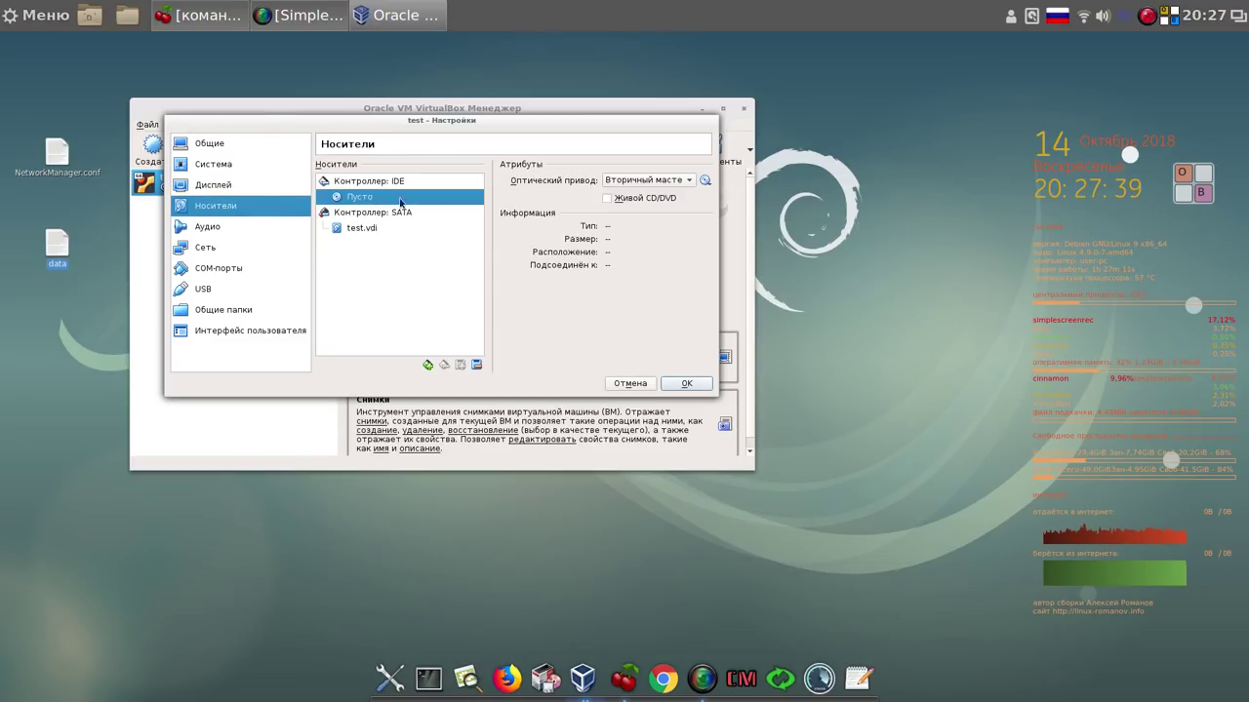
{"action": "left_click", "coordinate": [705, 181]}
{"action": "left_click", "coordinate": [756, 196]}
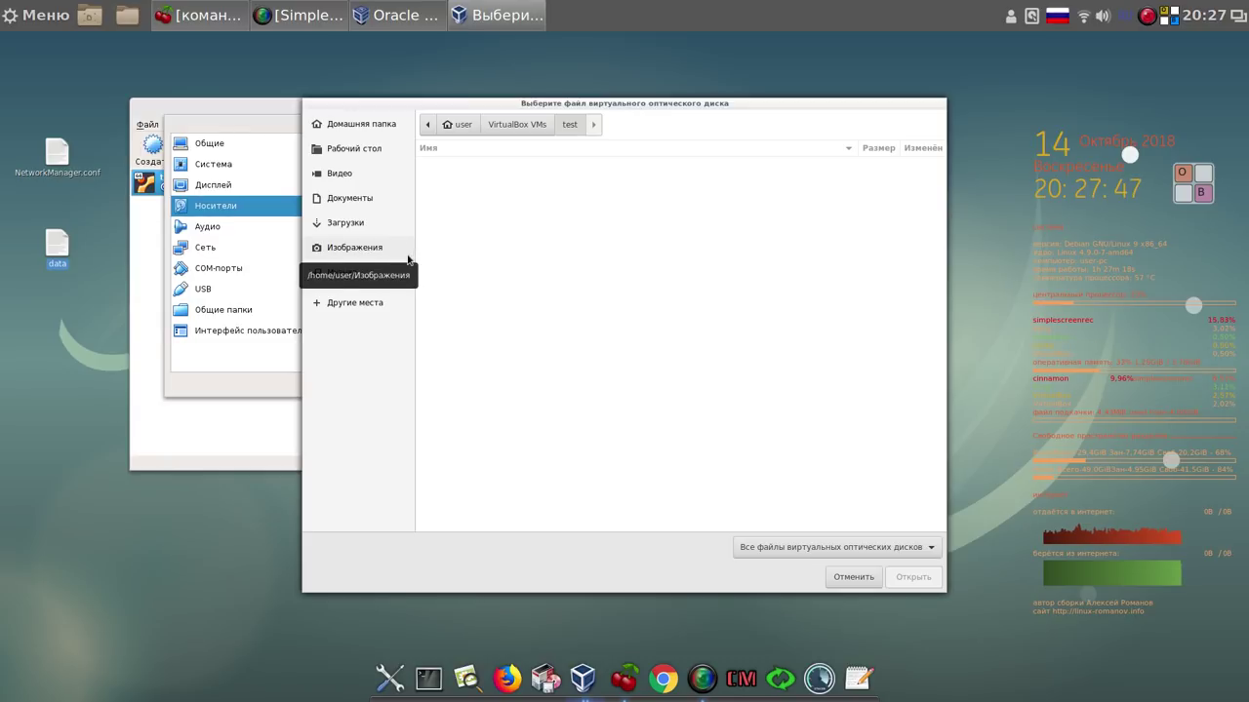
{"action": "left_click", "coordinate": [462, 125]}
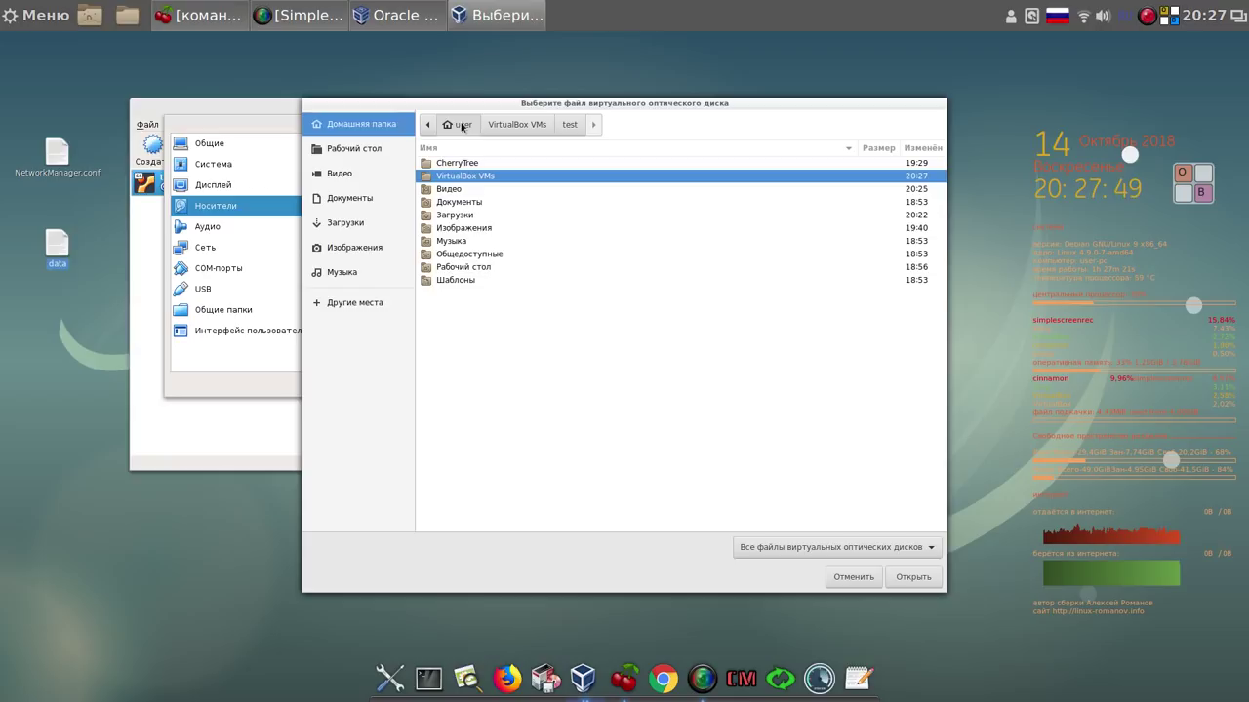
{"action": "left_click", "coordinate": [427, 127]}
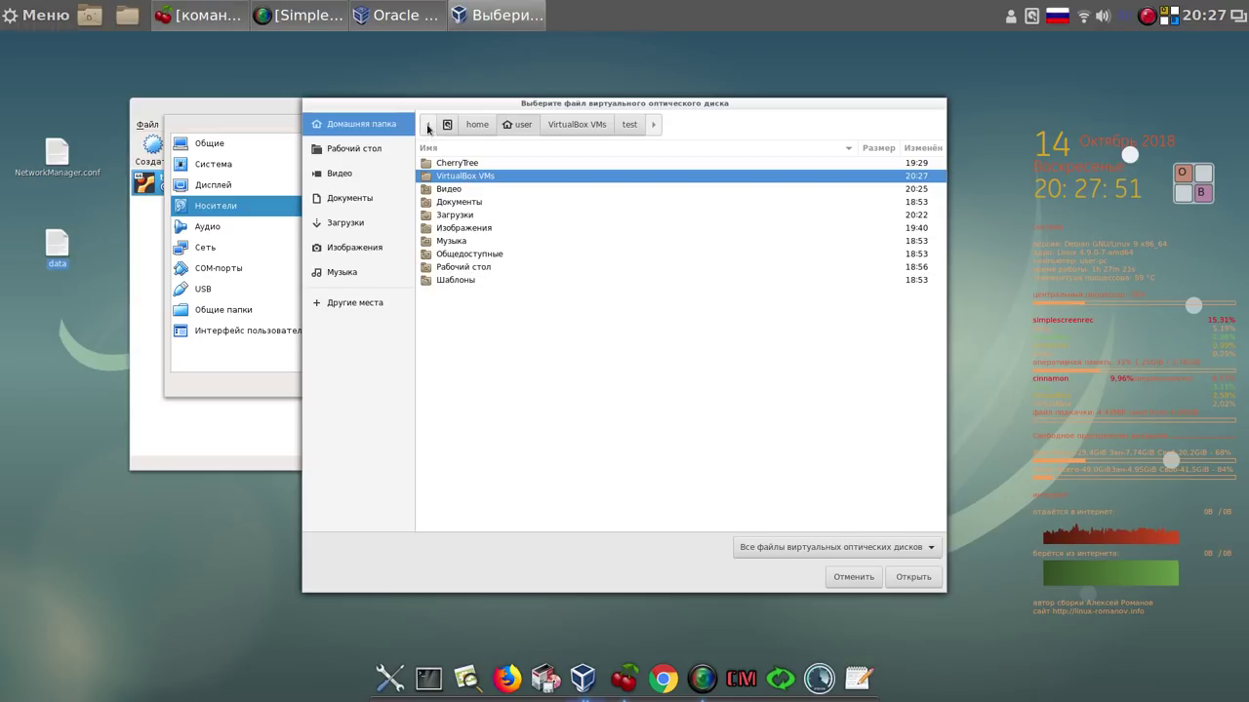
{"action": "left_click", "coordinate": [476, 126]}
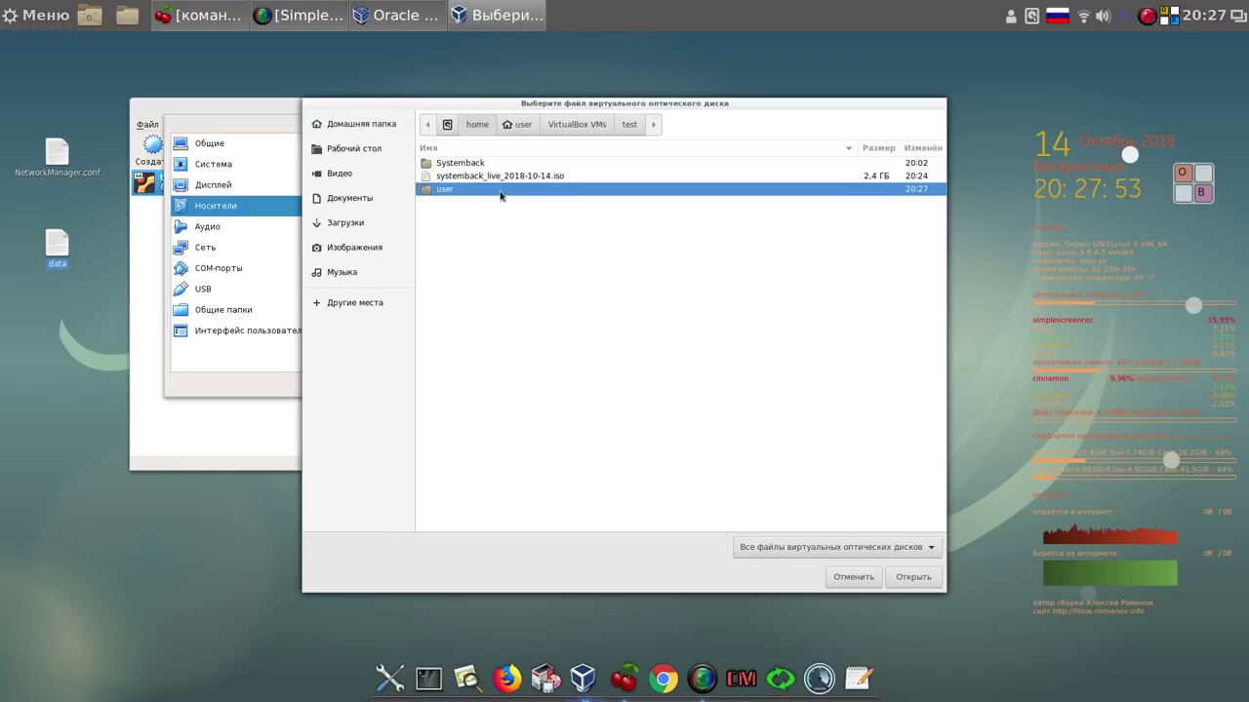
{"action": "left_click", "coordinate": [500, 178]}
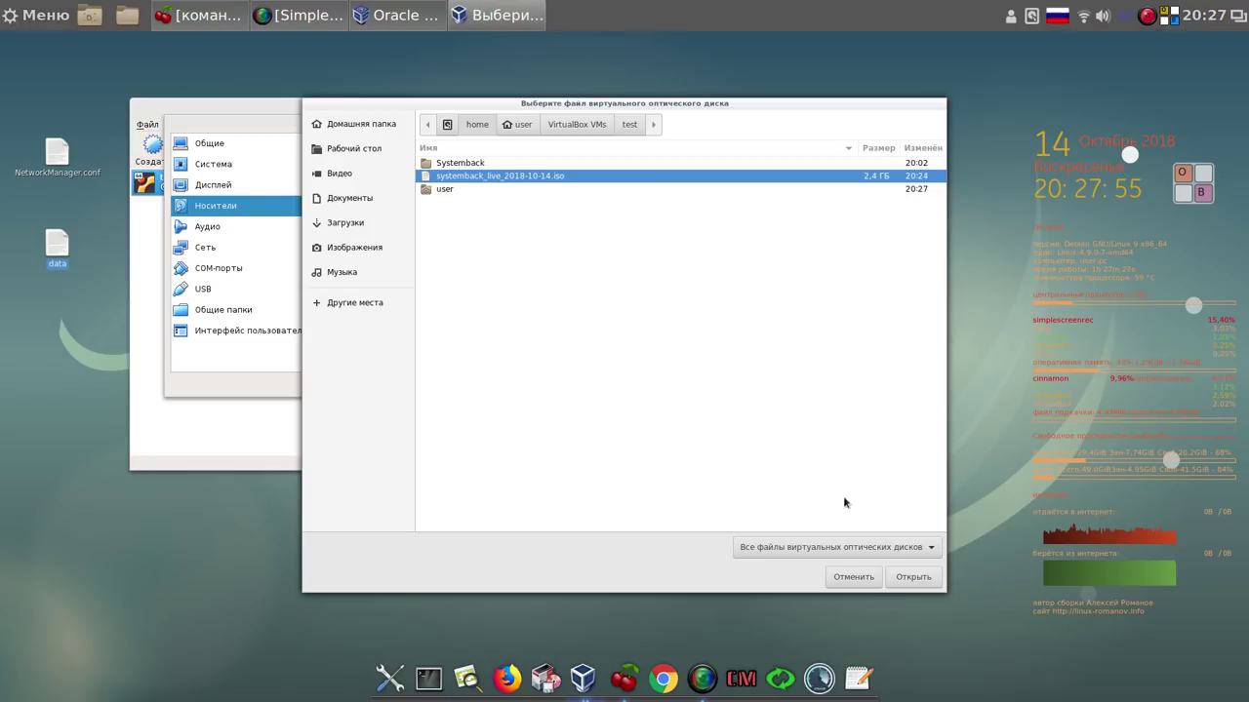
{"action": "left_click", "coordinate": [909, 574]}
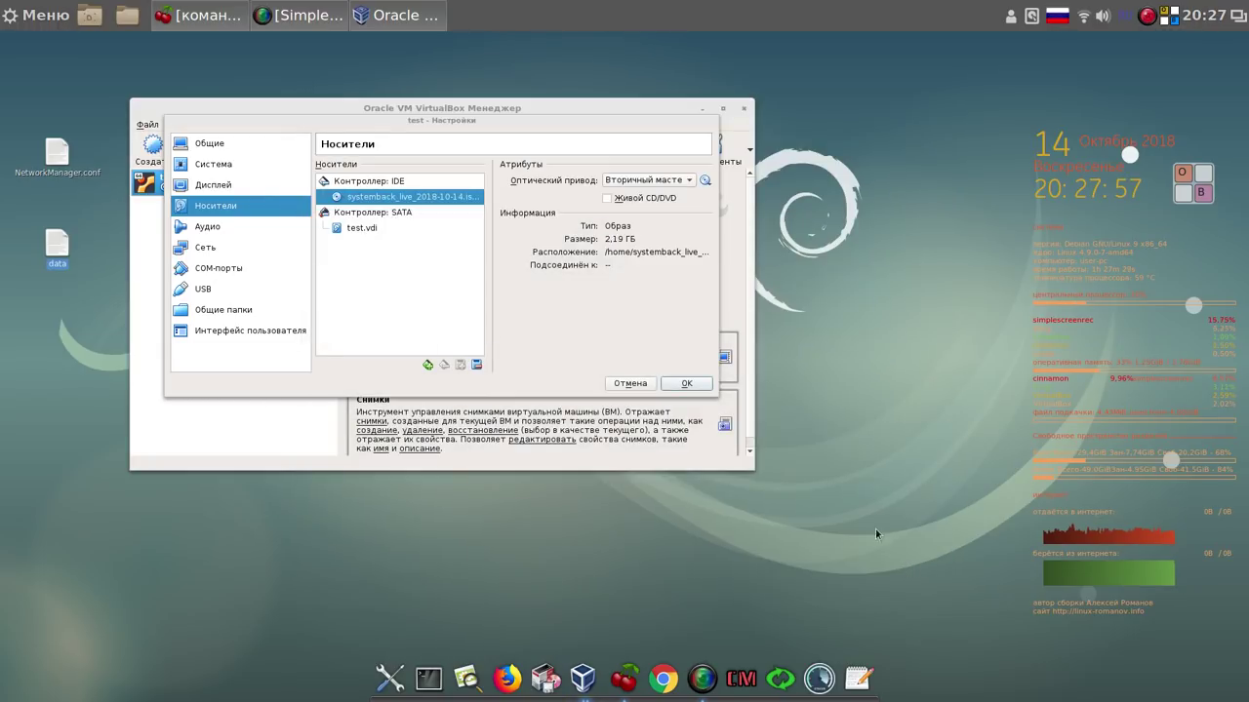
{"action": "left_click", "coordinate": [696, 383]}
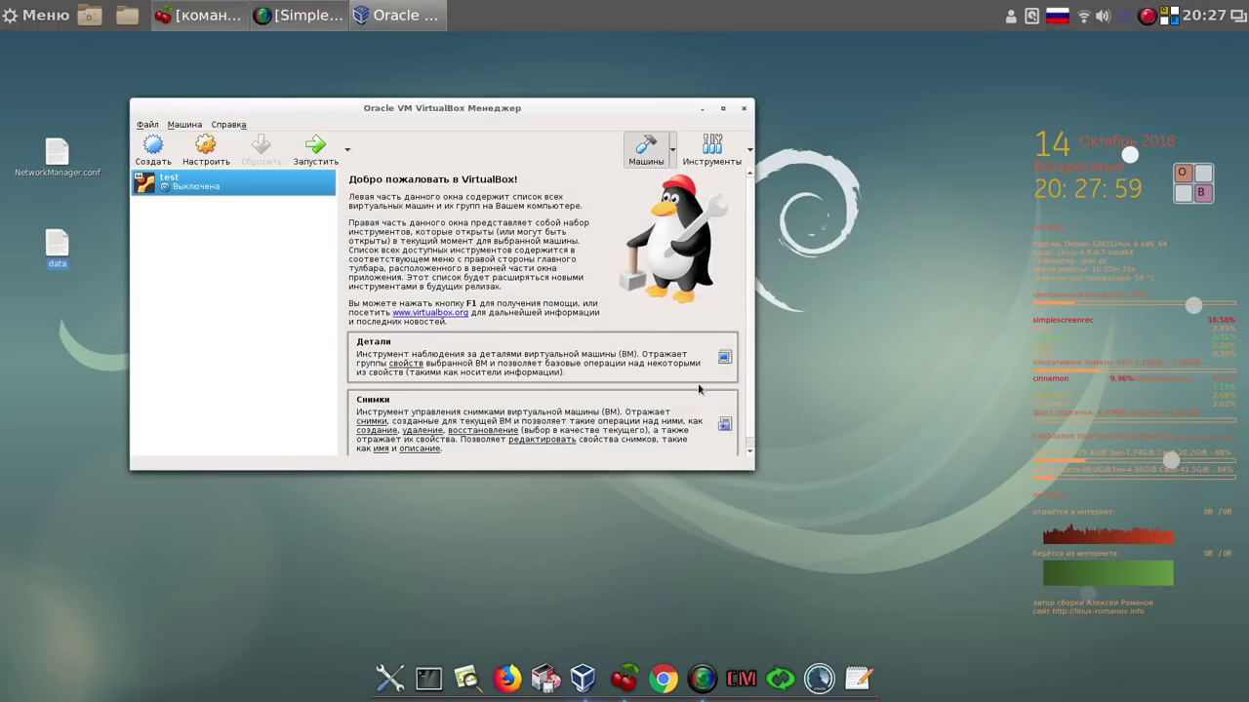
Start the test machine and let it boot the live system, dismissing its notices and minimizing the VirtualBox manager
{"action": "left_click", "coordinate": [324, 148]}
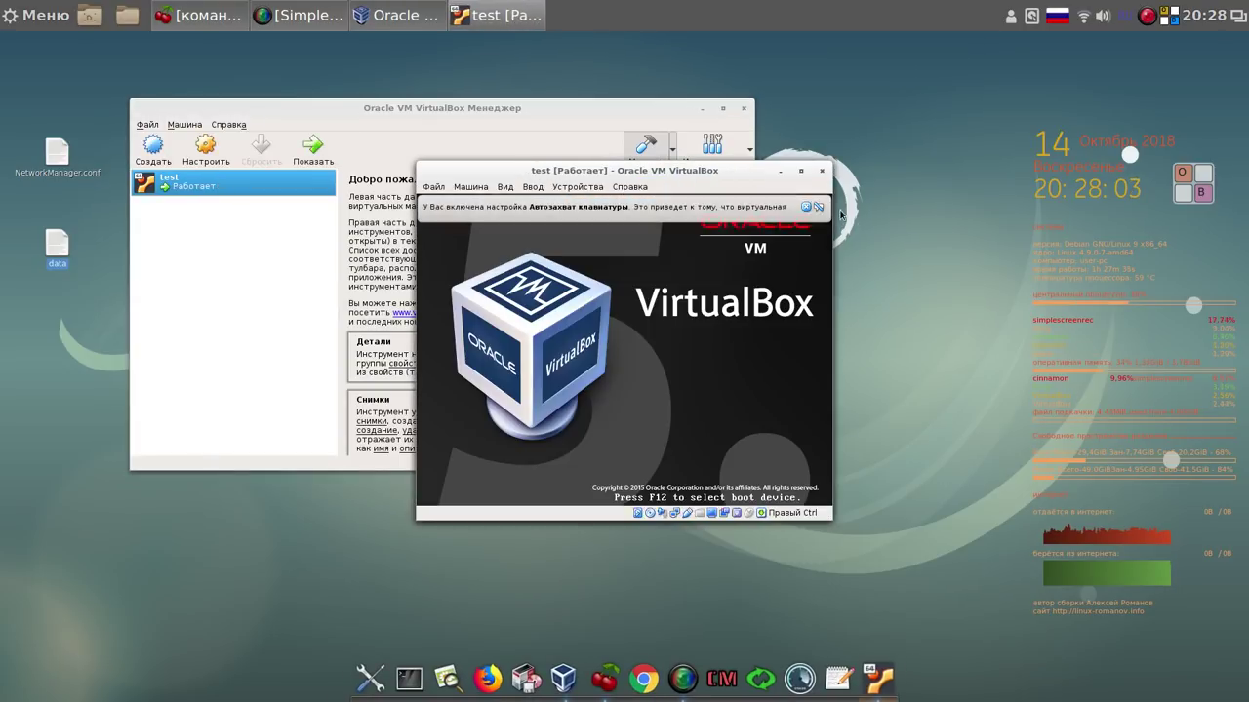
{"action": "left_click", "coordinate": [820, 208]}
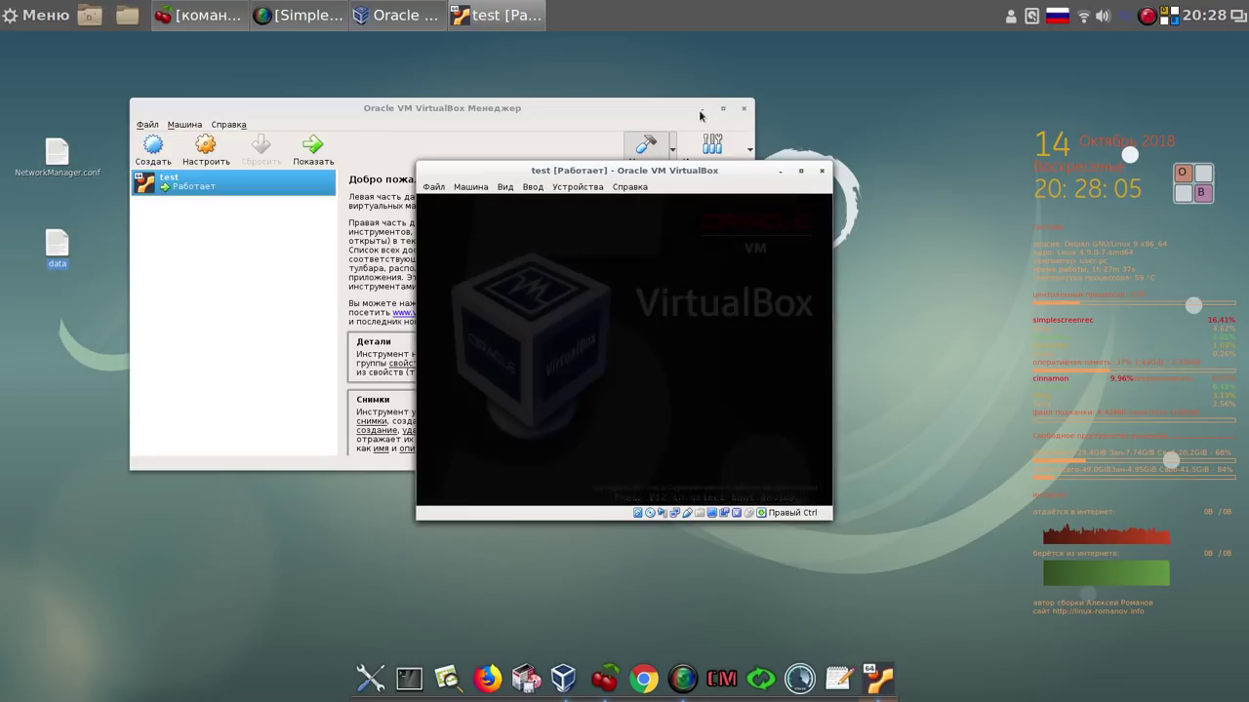
{"action": "left_click", "coordinate": [700, 108]}
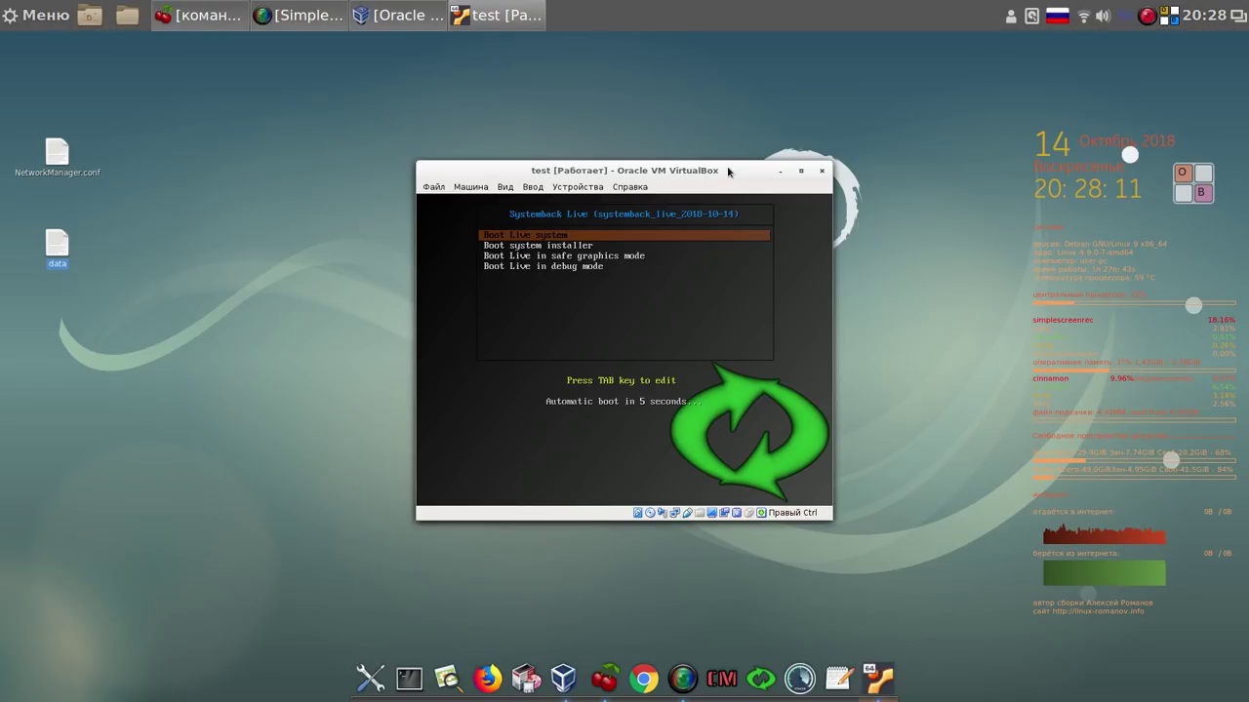
{"action": "left_click_drag", "start_coordinate": [728, 173], "coordinate": [572, 108]}
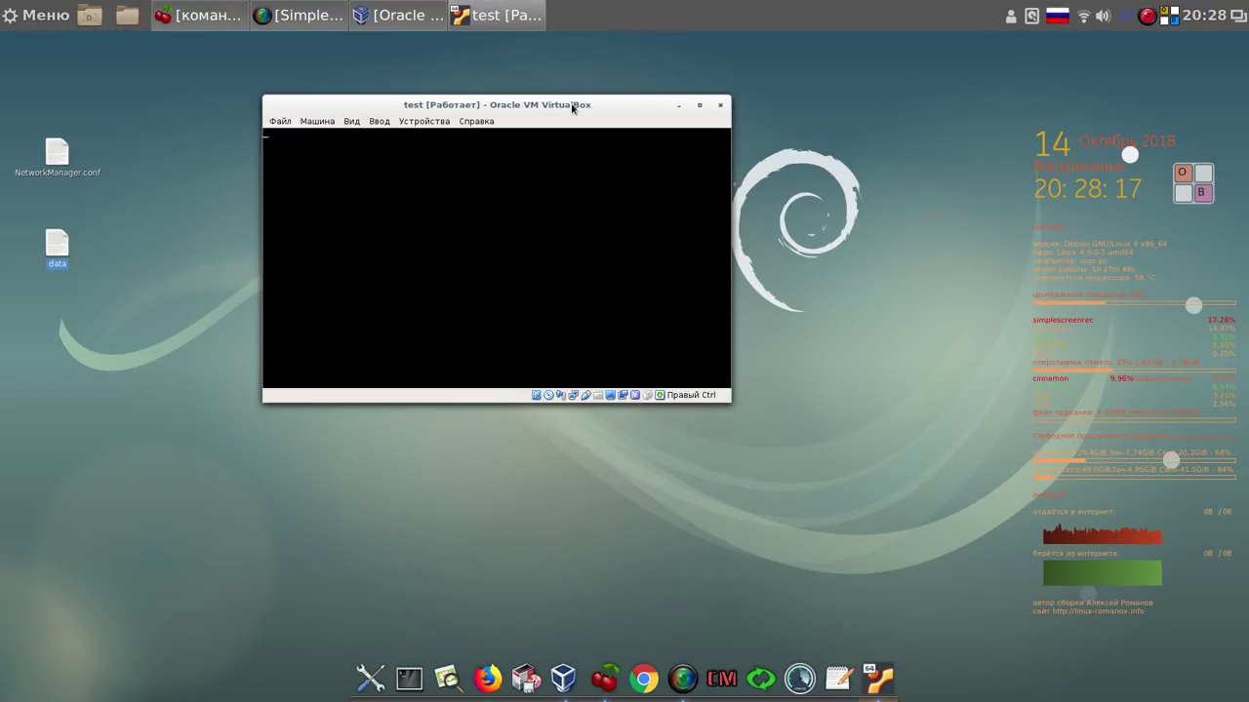
{"action": "left_click", "coordinate": [717, 143]}
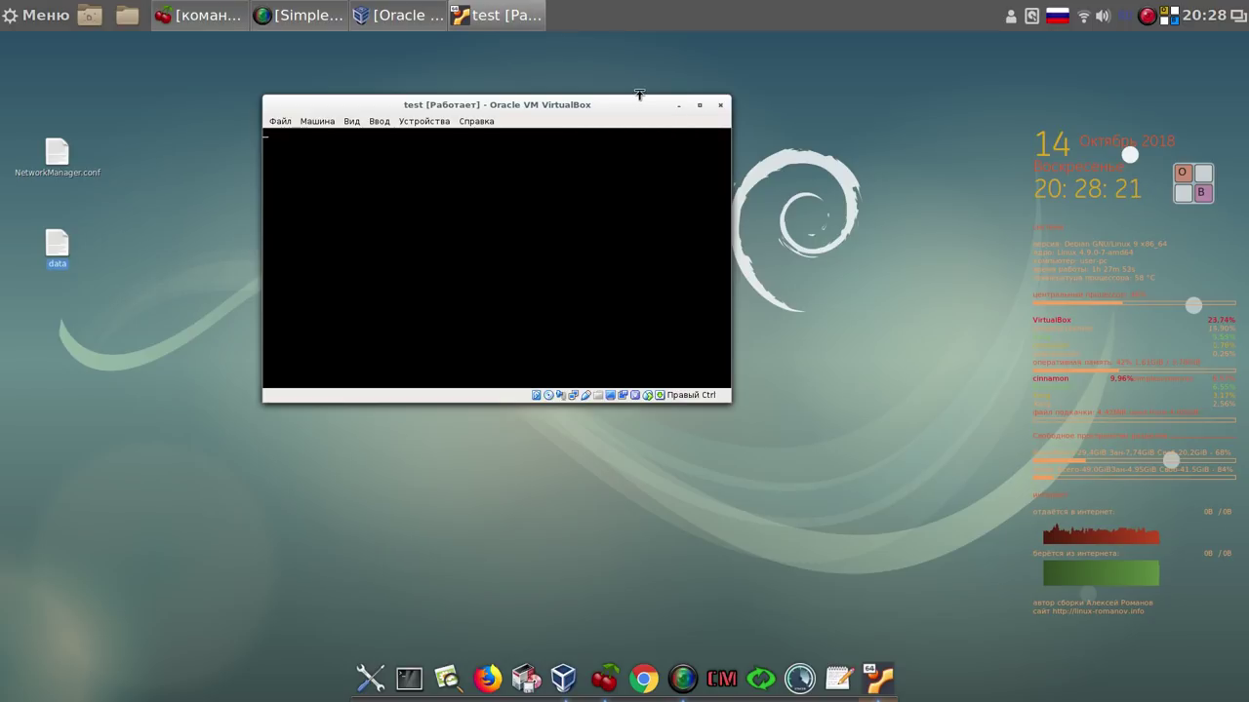
{"action": "left_click", "coordinate": [1149, 17]}
{"action": "left_click", "coordinate": [1165, 46]}
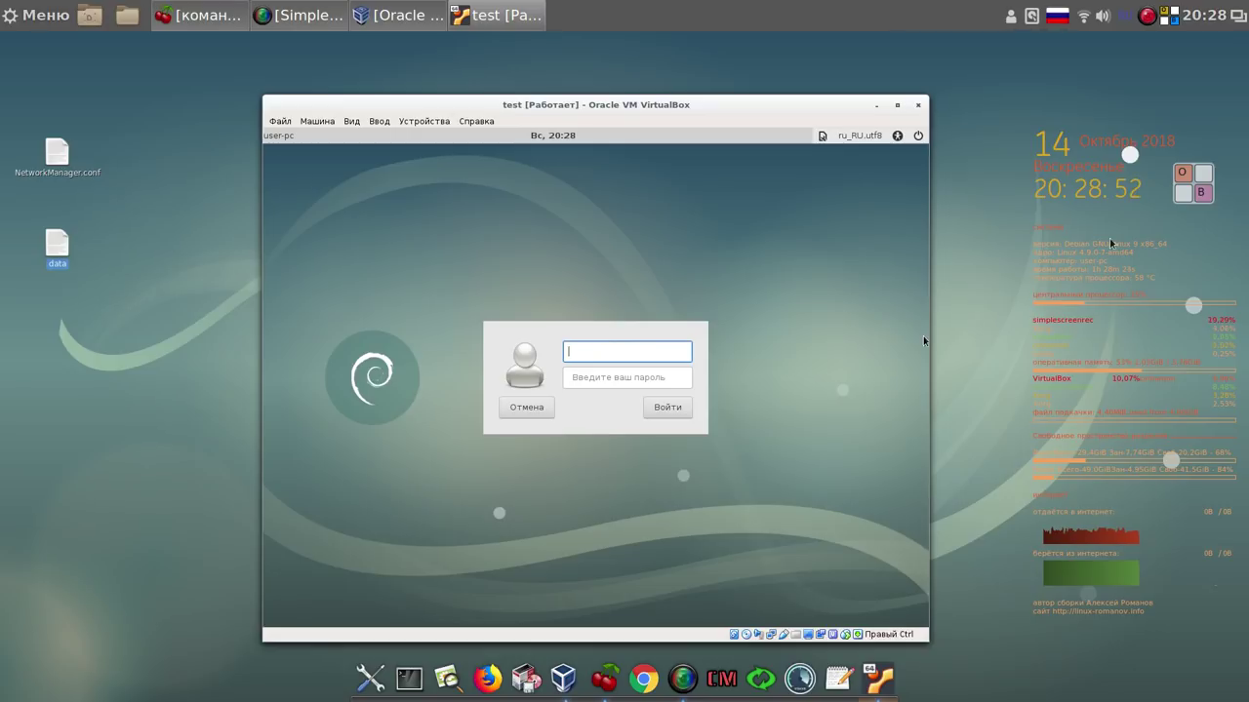
Log in to the live system as user with the account password using the on-screen keyboard, and close the keyboard
{"action": "left_click", "coordinate": [1192, 191]}
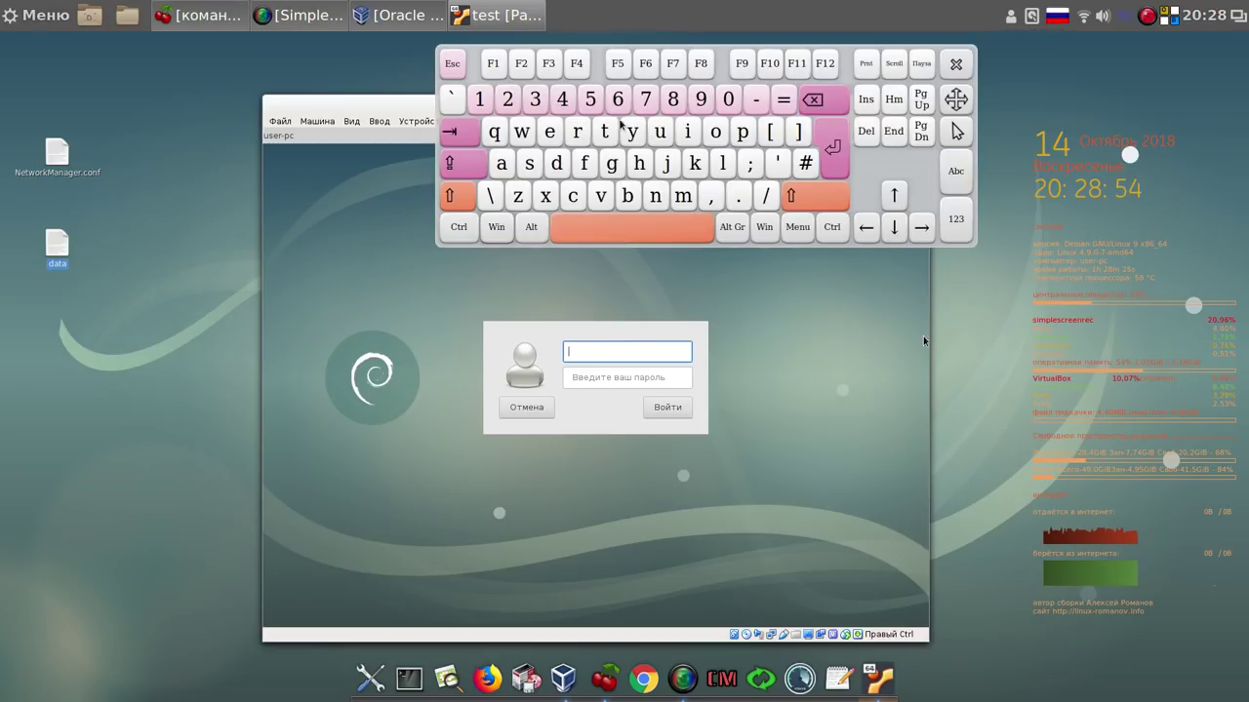
{"action": "left_click", "coordinate": [660, 132]}
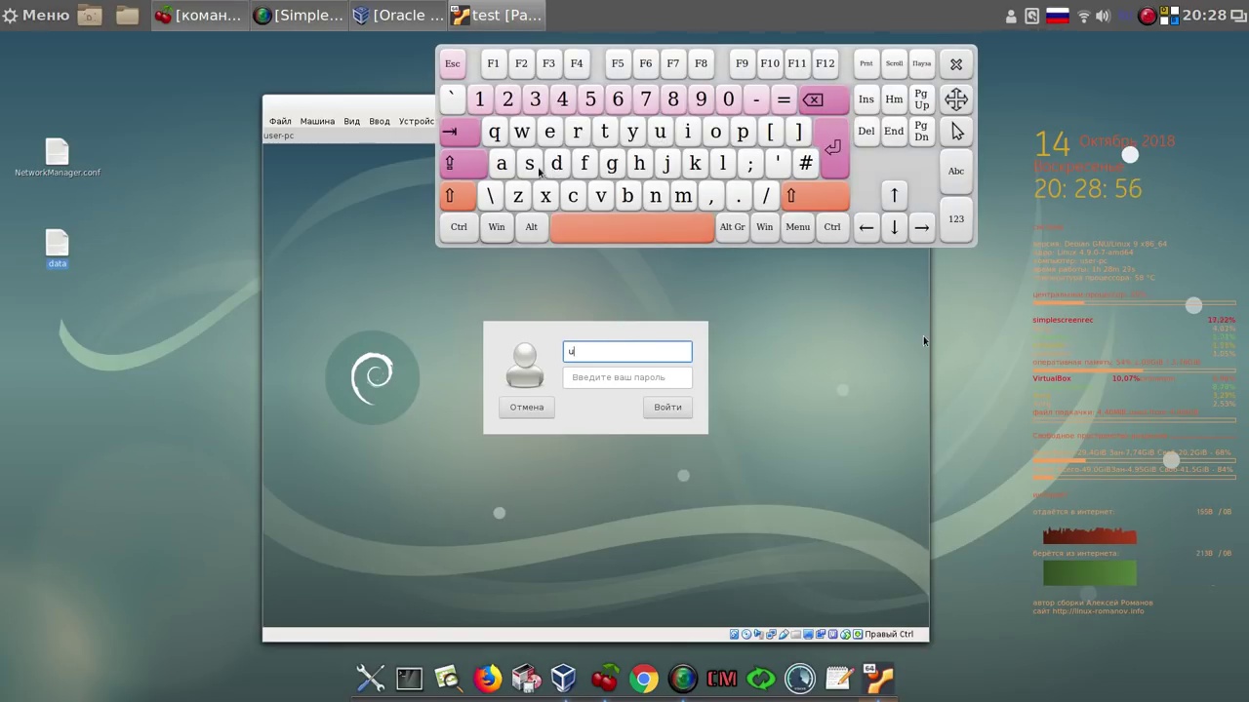
{"action": "left_click", "coordinate": [530, 163]}
{"action": "left_click", "coordinate": [549, 132]}
{"action": "left_click", "coordinate": [577, 133]}
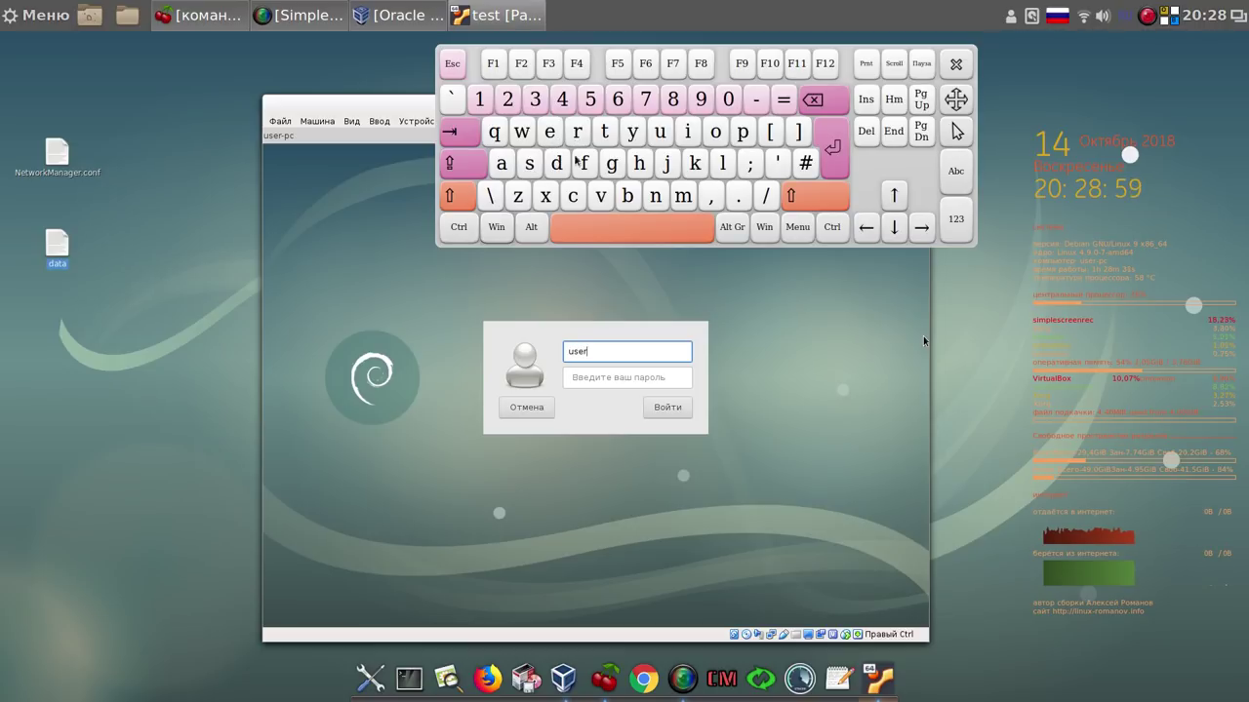
{"action": "left_click", "coordinate": [599, 375]}
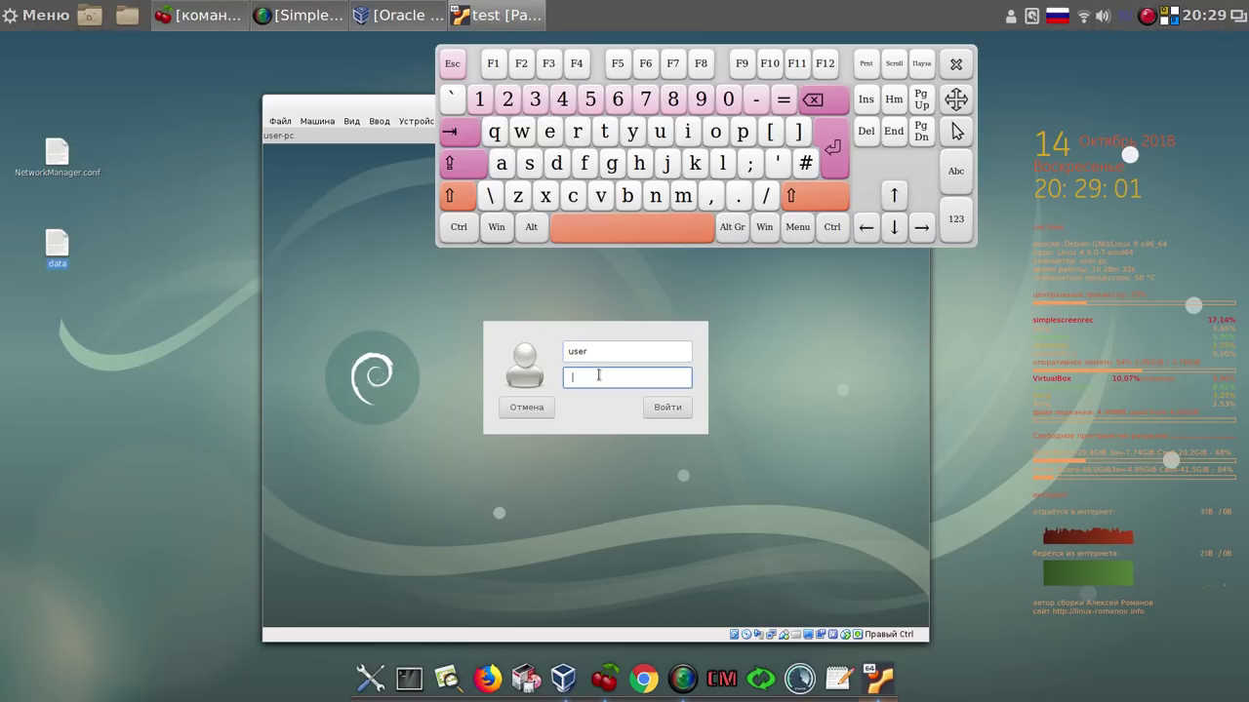
{"action": "left_click", "coordinate": [479, 101]}
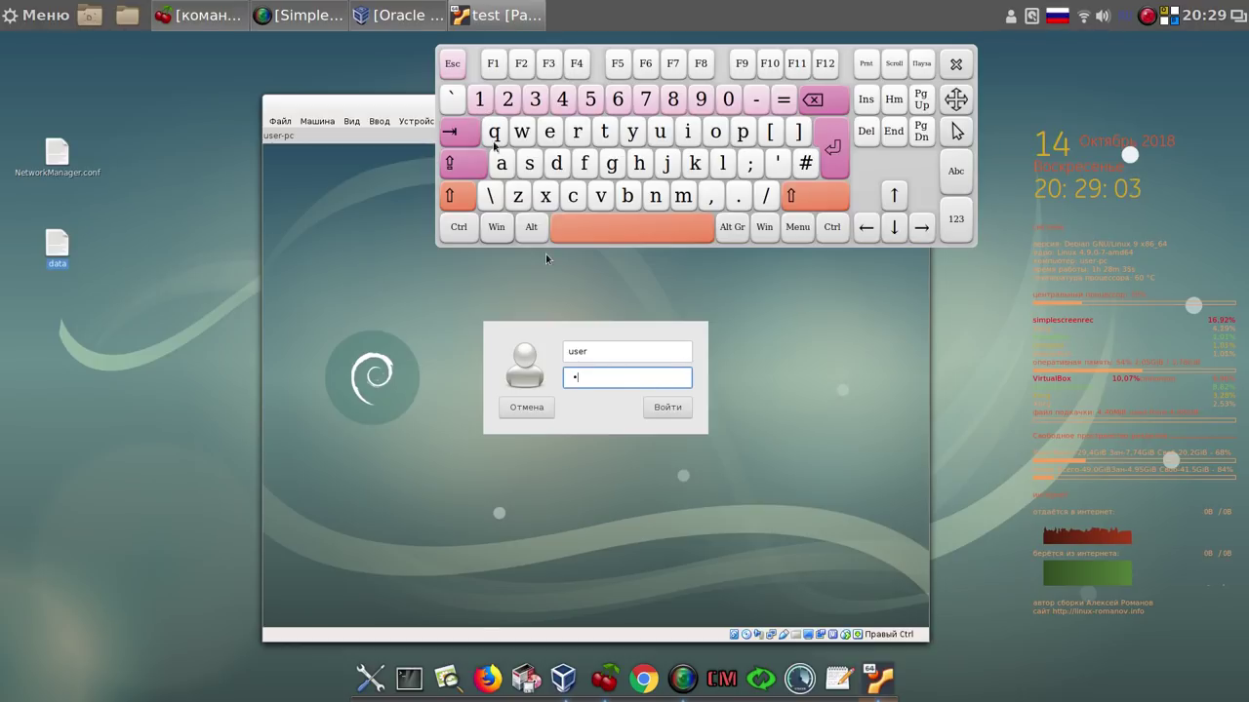
{"action": "left_click", "coordinate": [666, 408]}
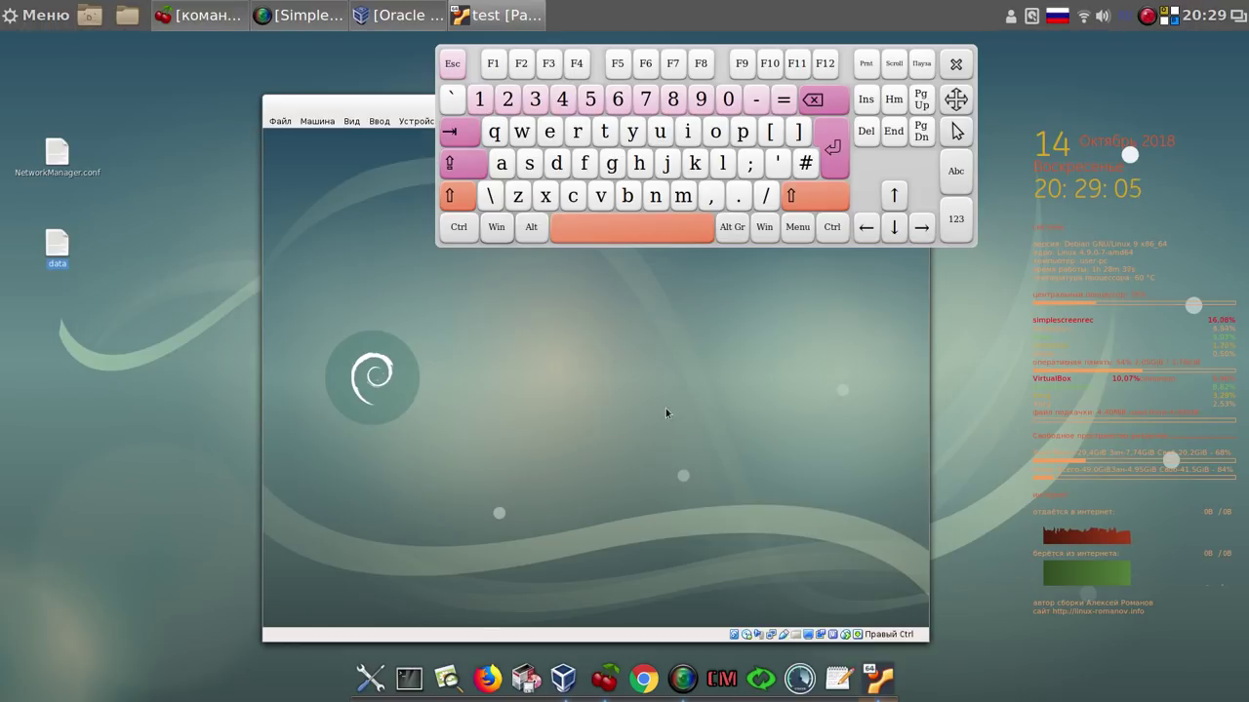
{"action": "left_click", "coordinate": [958, 66]}
Power off the test virtual machine and close the VirtualBox manager
{"action": "left_click_drag", "start_coordinate": [800, 110], "coordinate": [633, 83]}
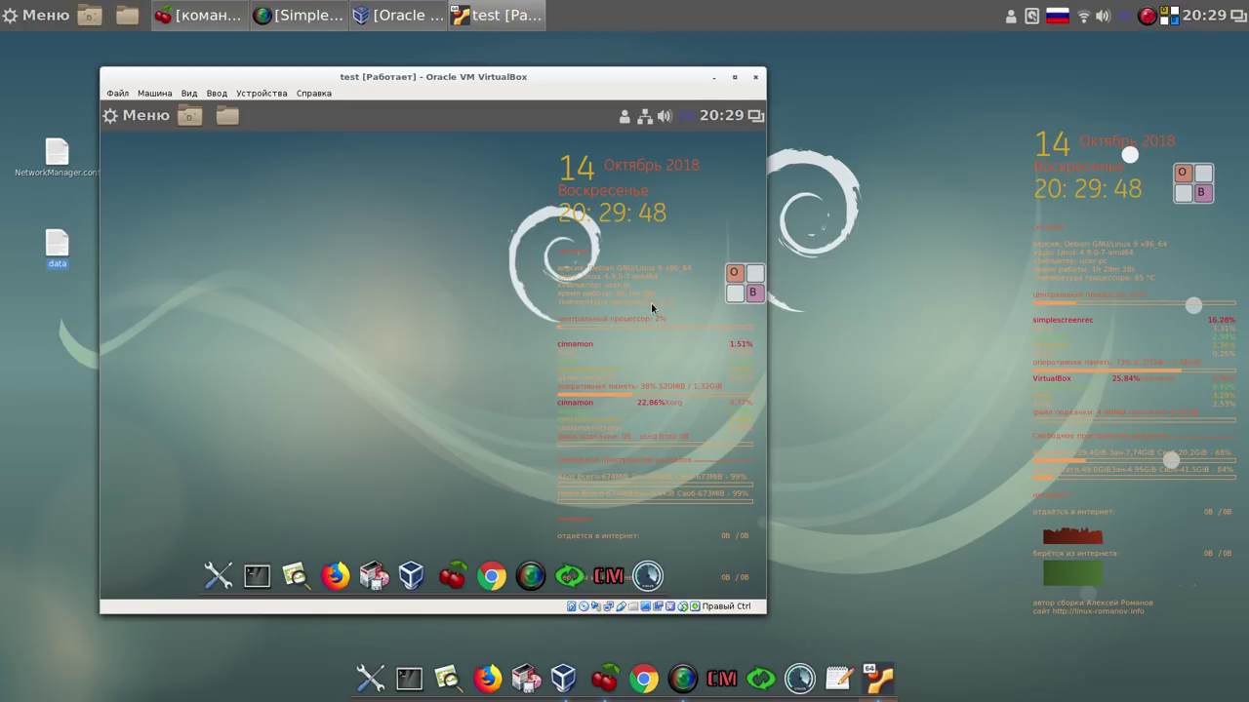
{"action": "left_click", "coordinate": [752, 81]}
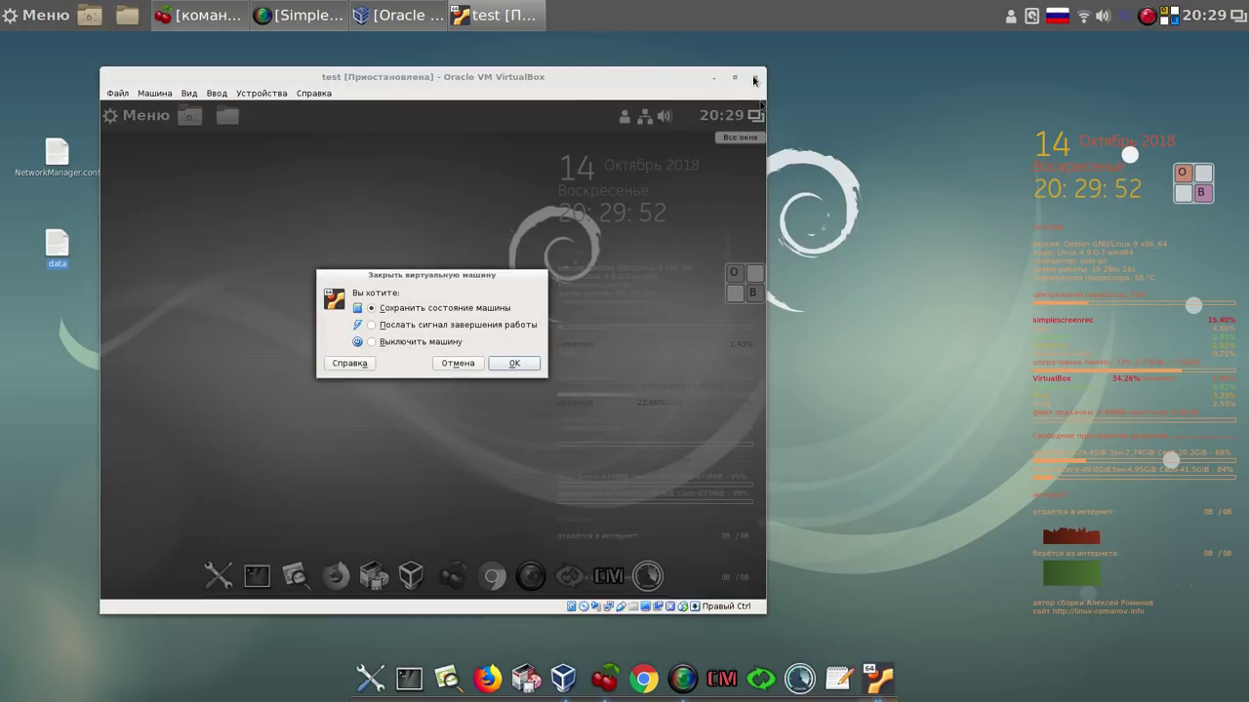
{"action": "left_click", "coordinate": [372, 342]}
{"action": "left_click", "coordinate": [514, 364]}
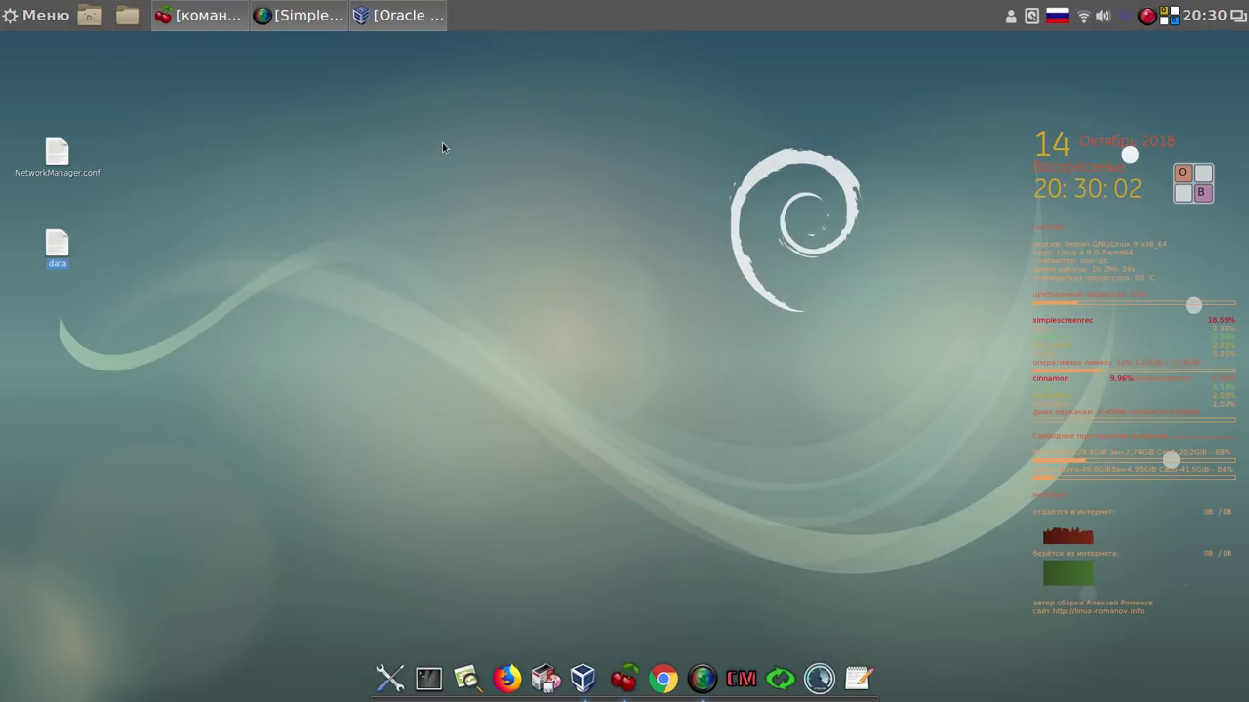
{"action": "left_click", "coordinate": [409, 19]}
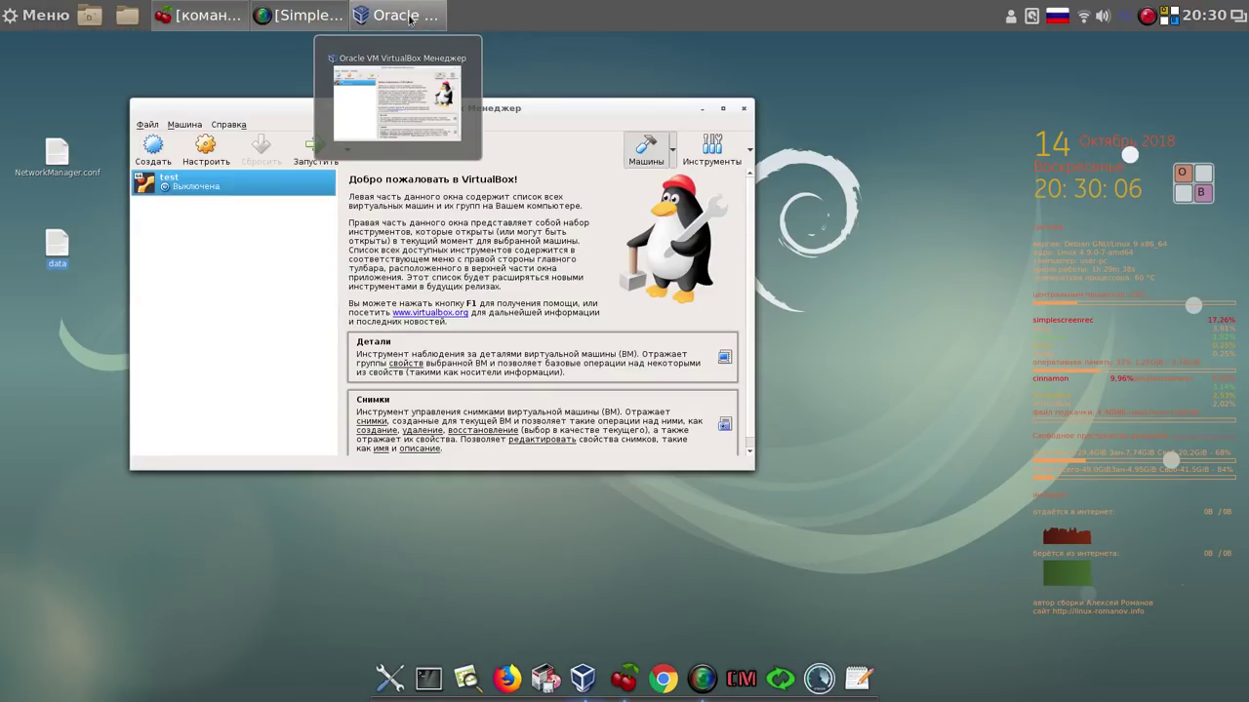
{"action": "left_click", "coordinate": [743, 111]}
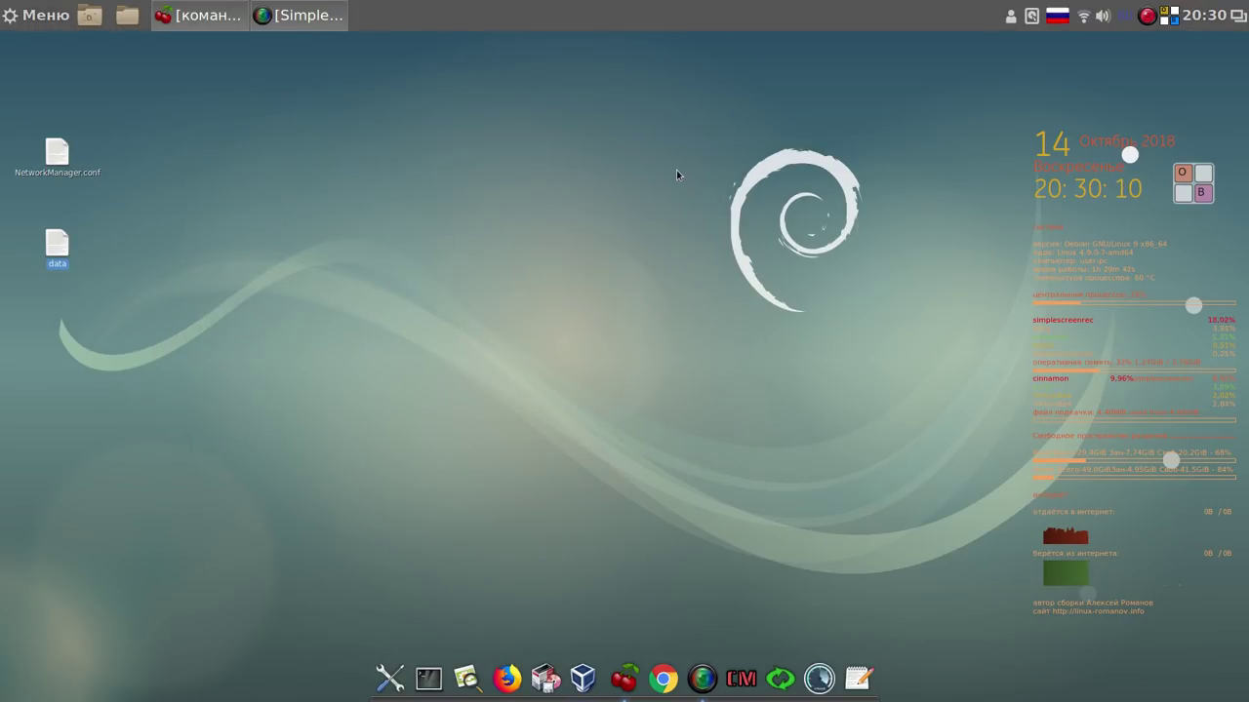
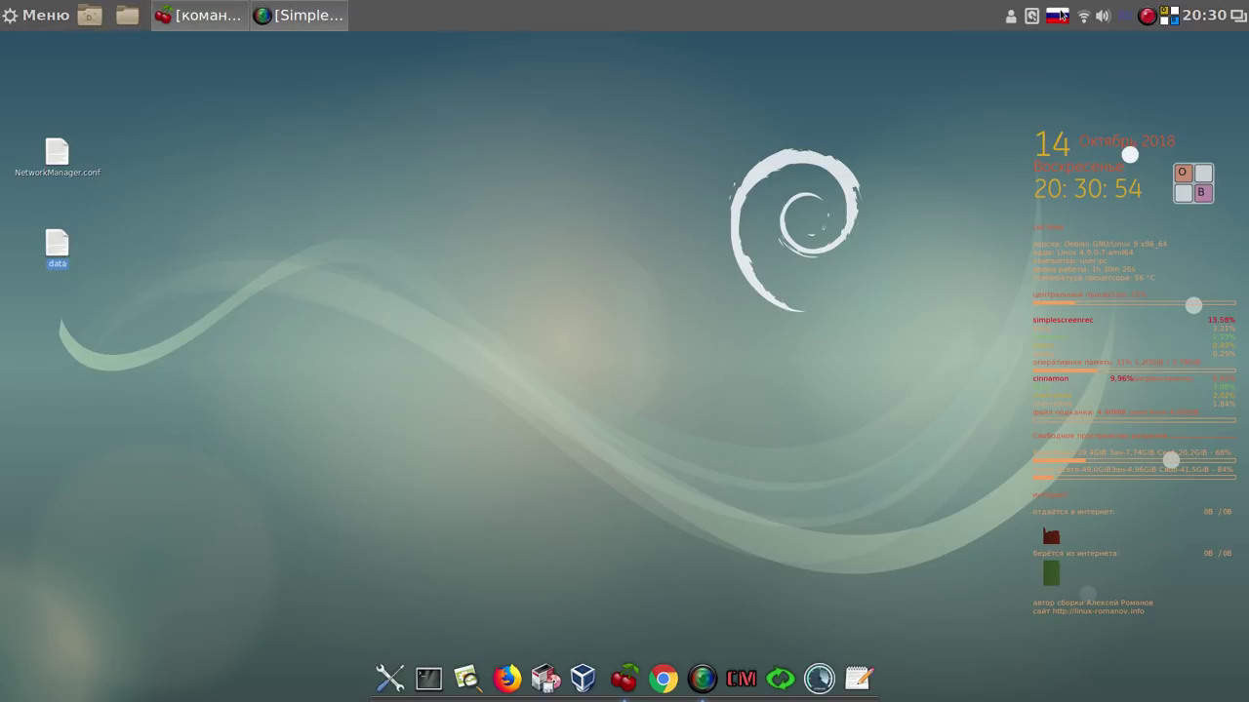
{"action": "left_click", "coordinate": [1062, 18]}
{"action": "left_click", "coordinate": [1027, 48]}
Open LibreOffice Calc, check the installed version in its About information, and close the program
{"action": "left_click", "coordinate": [43, 16]}
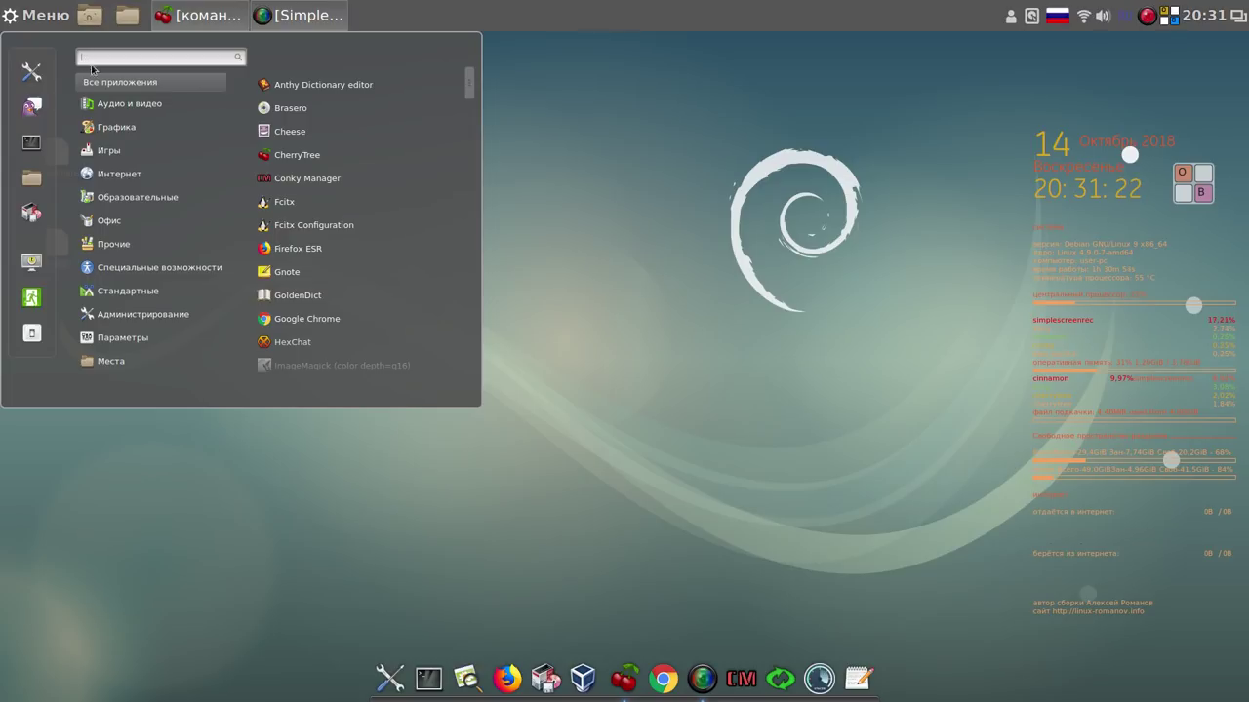
{"action": "mouse_move", "coordinate": [112, 225]}
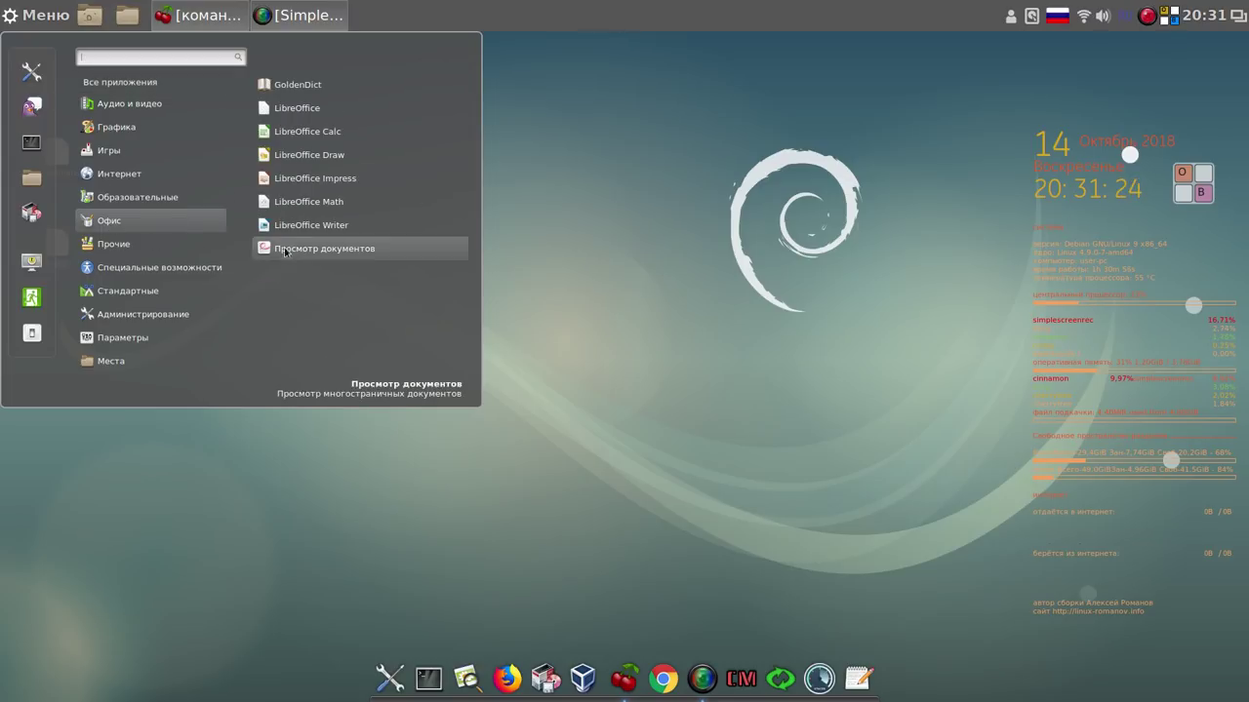
{"action": "left_click", "coordinate": [336, 130]}
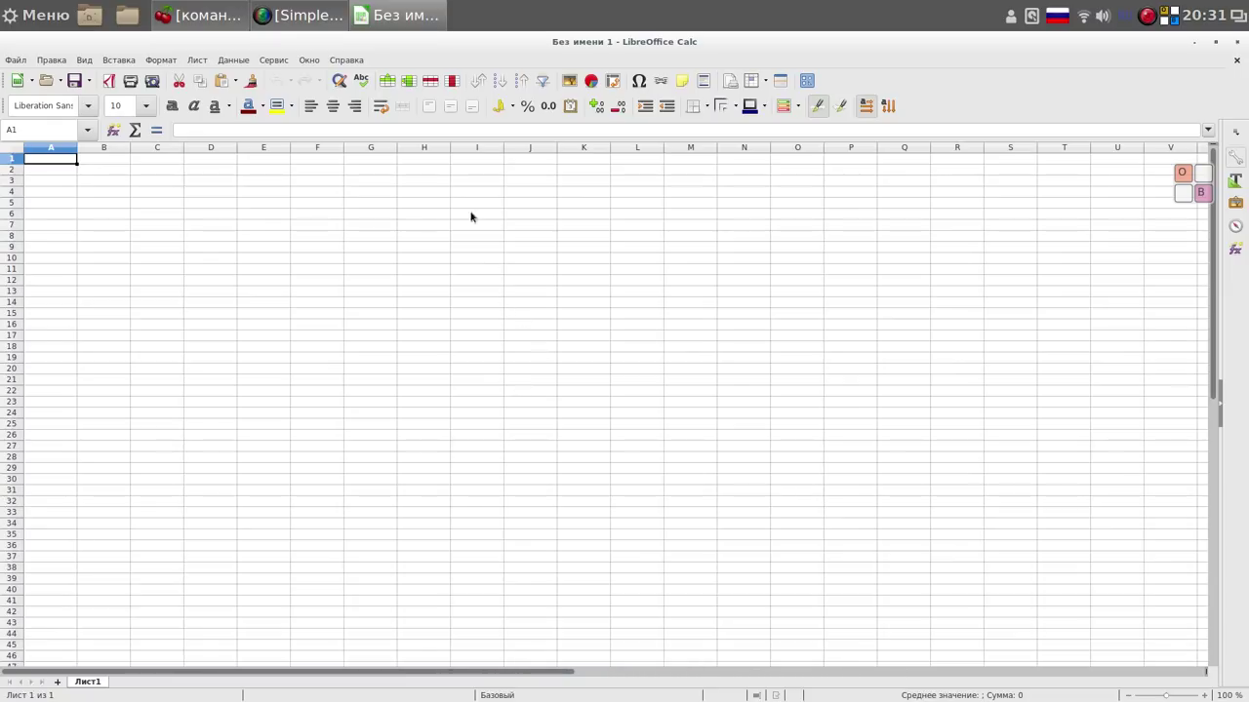
{"action": "left_click", "coordinate": [341, 61]}
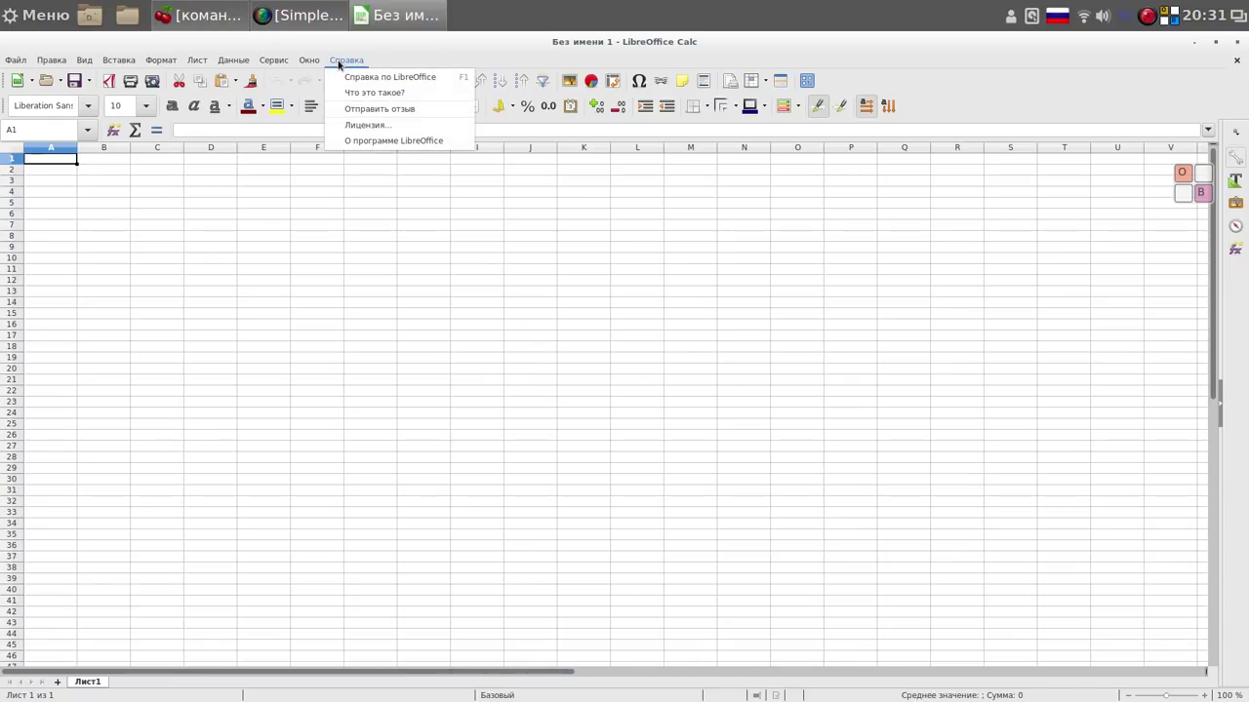
{"action": "left_click", "coordinate": [395, 141]}
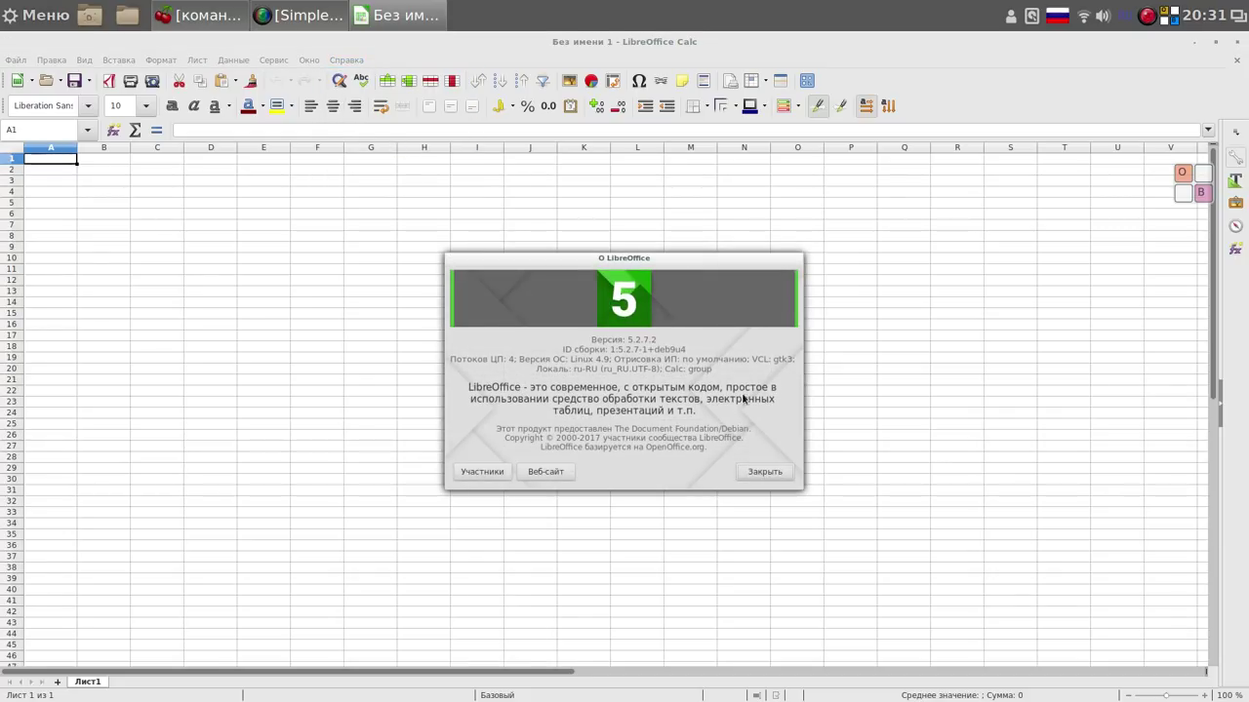
{"action": "left_click", "coordinate": [766, 472]}
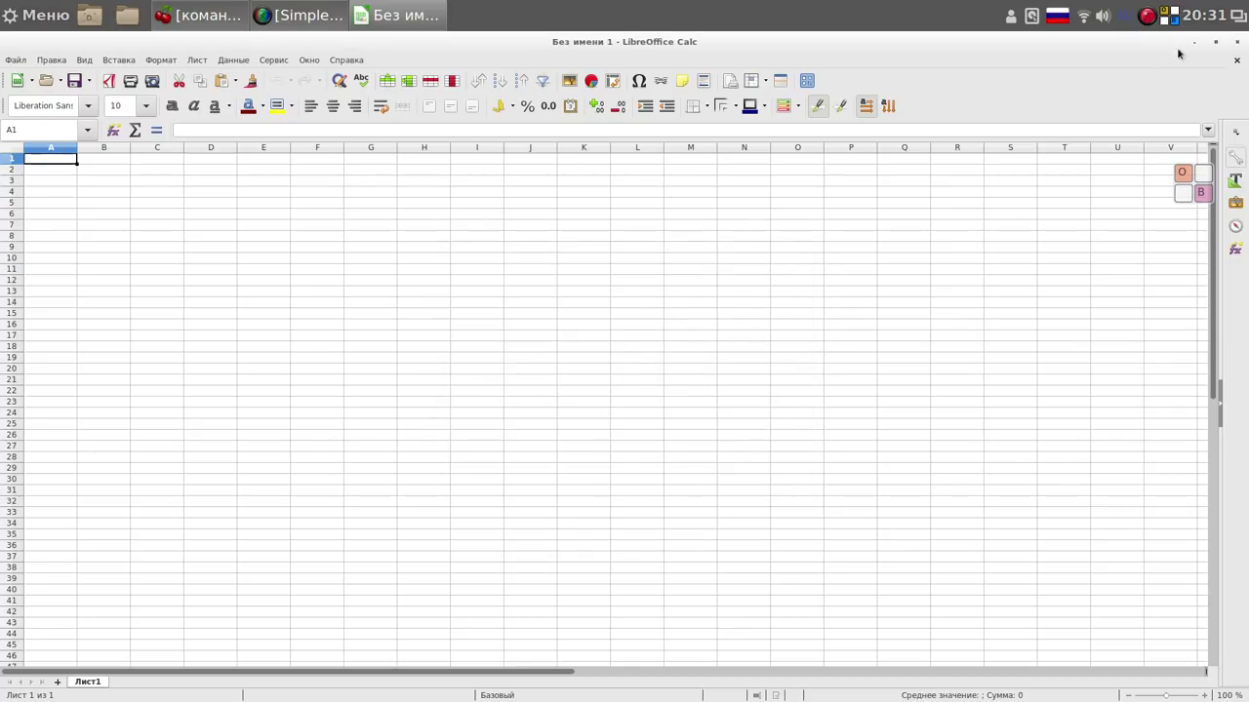
{"action": "left_click", "coordinate": [1239, 45]}
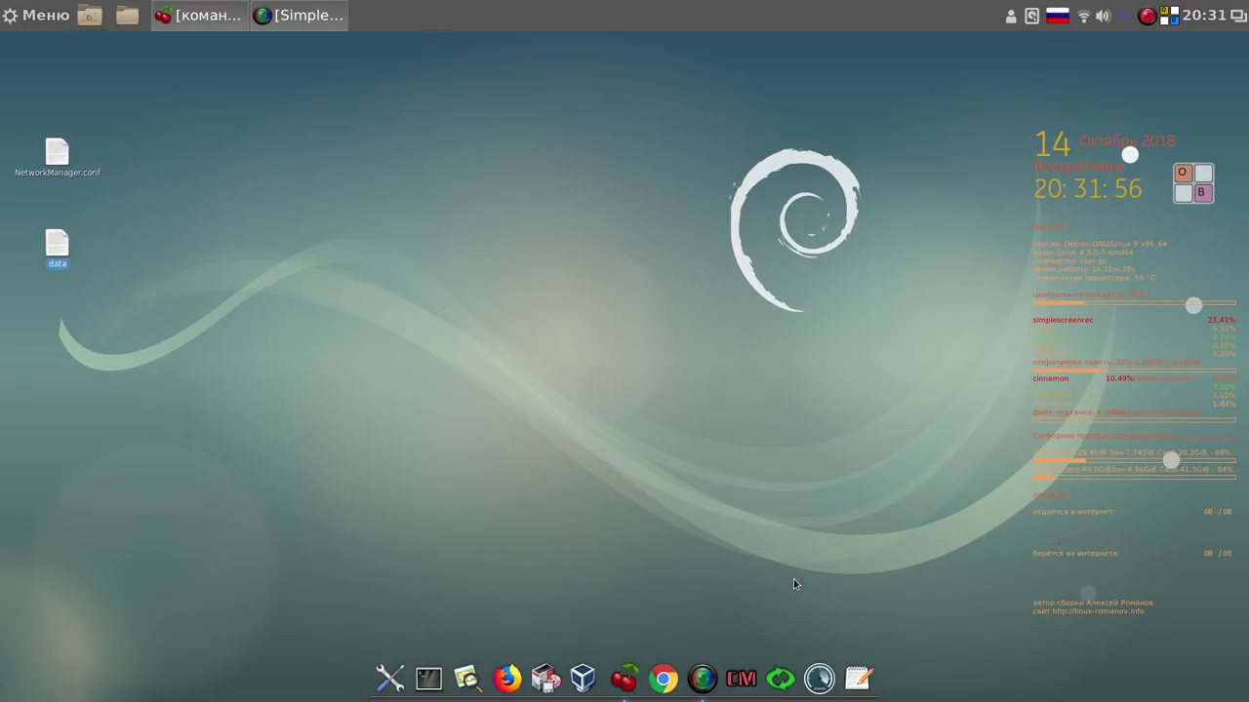
Select the command "sudo apt-get purge libreoffice?" in the CherryTree notes and open a terminal window beside them
{"action": "left_click", "coordinate": [631, 683]}
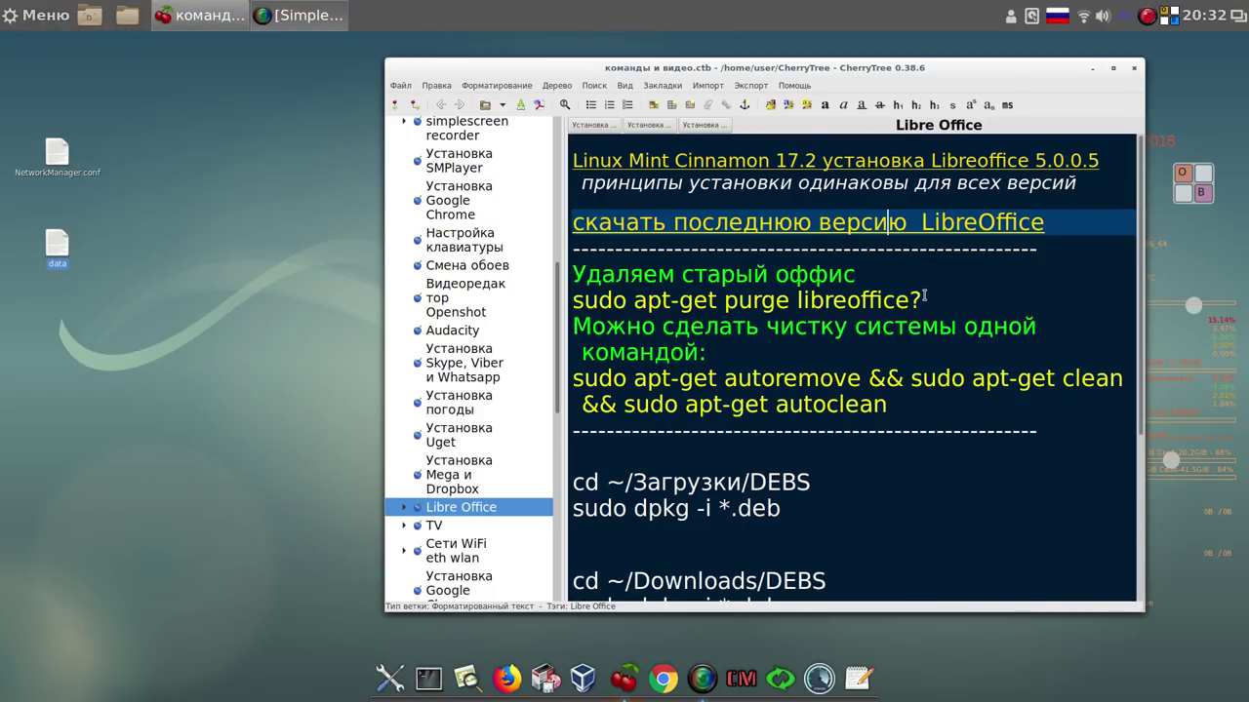
{"action": "left_click_drag", "start_coordinate": [922, 300], "coordinate": [572, 300]}
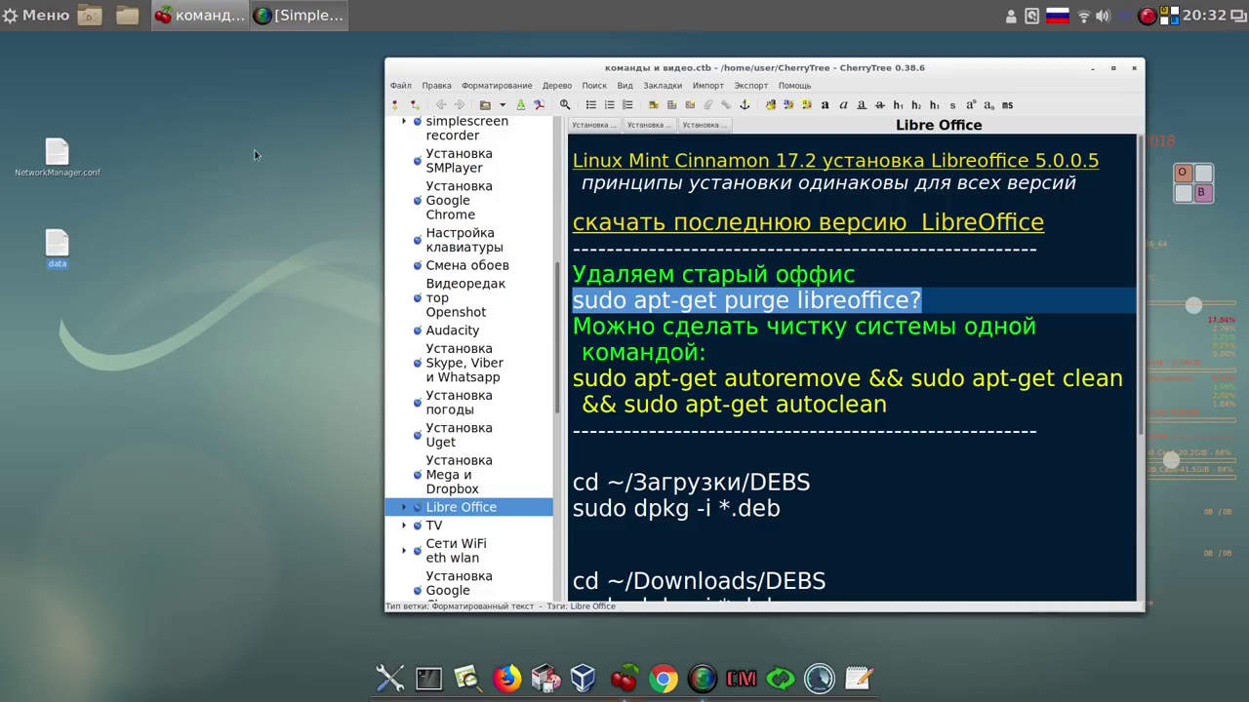
{"action": "left_click", "coordinate": [428, 678]}
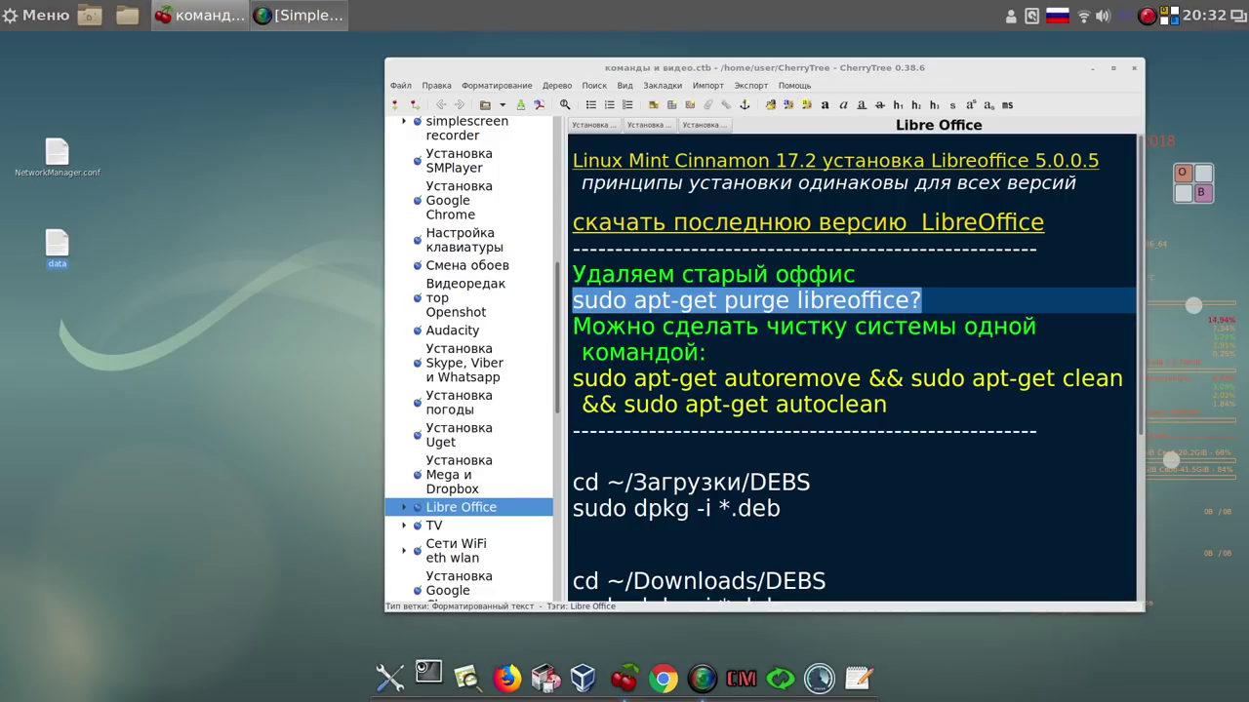
{"action": "left_click_drag", "start_coordinate": [467, 196], "coordinate": [183, 117]}
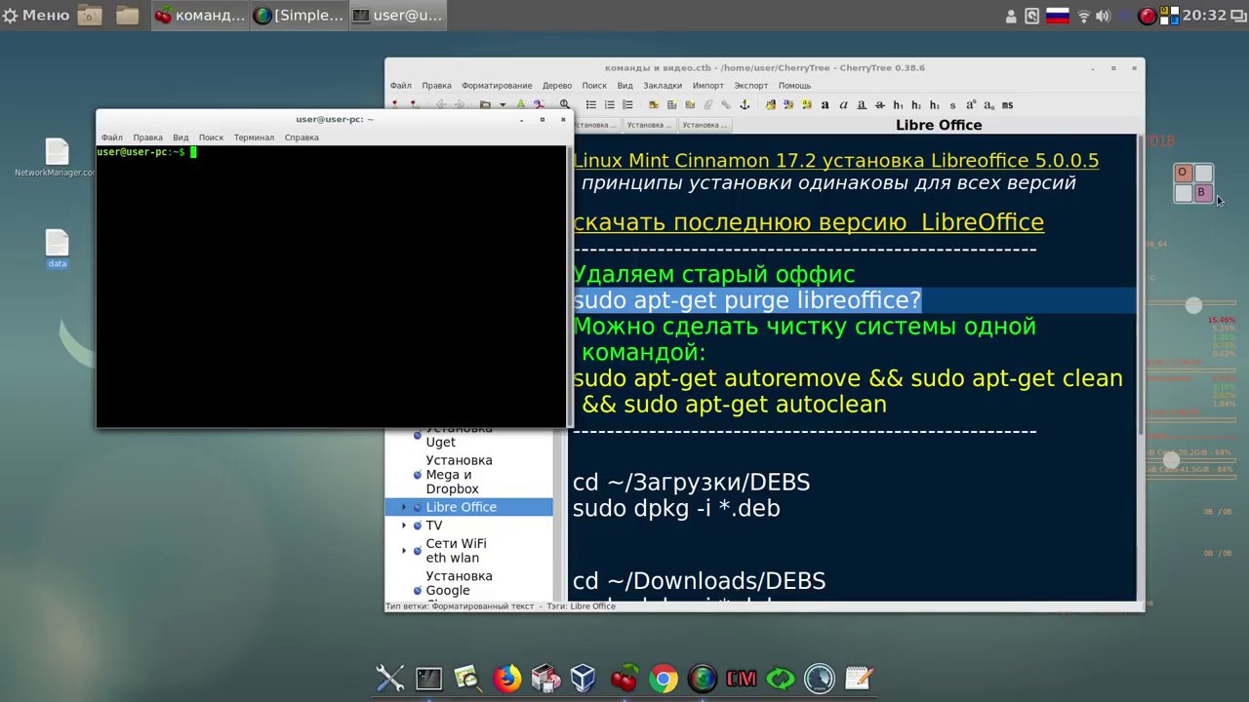
Switch the terminal to the root account with su, entering the root password on the on-screen keyboard
{"action": "left_click", "coordinate": [1186, 172]}
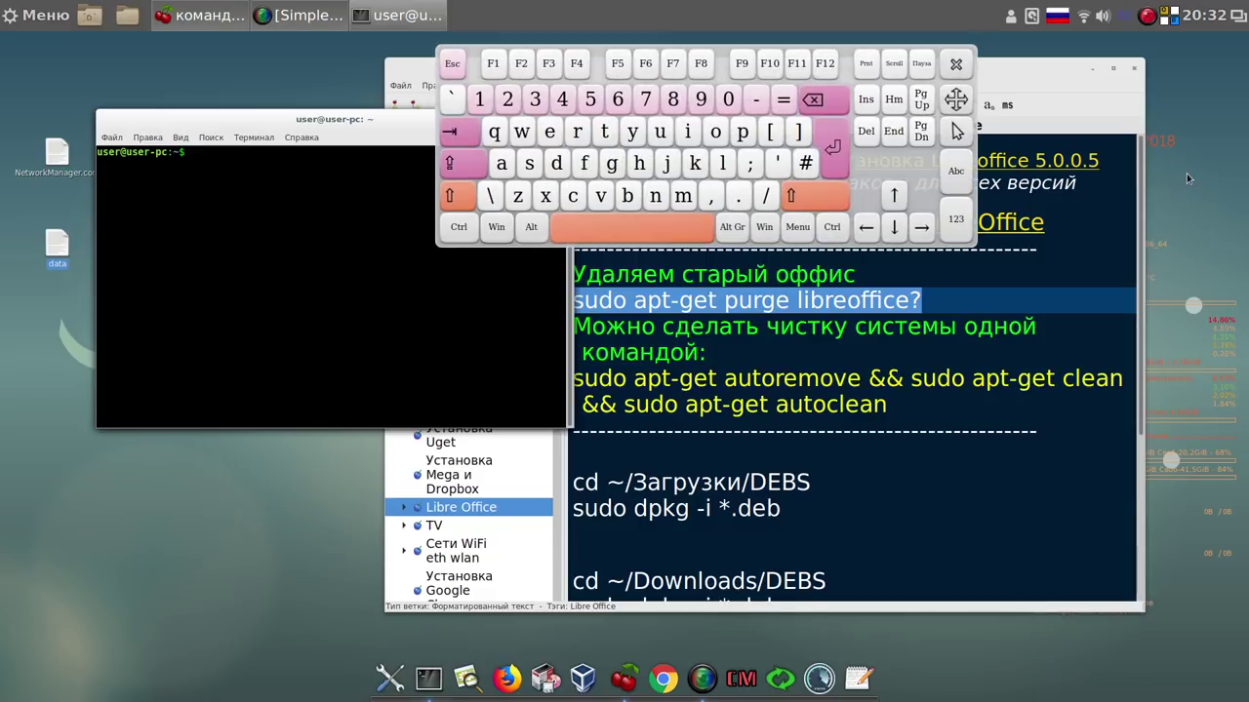
{"action": "left_click", "coordinate": [528, 163]}
{"action": "left_click", "coordinate": [661, 131]}
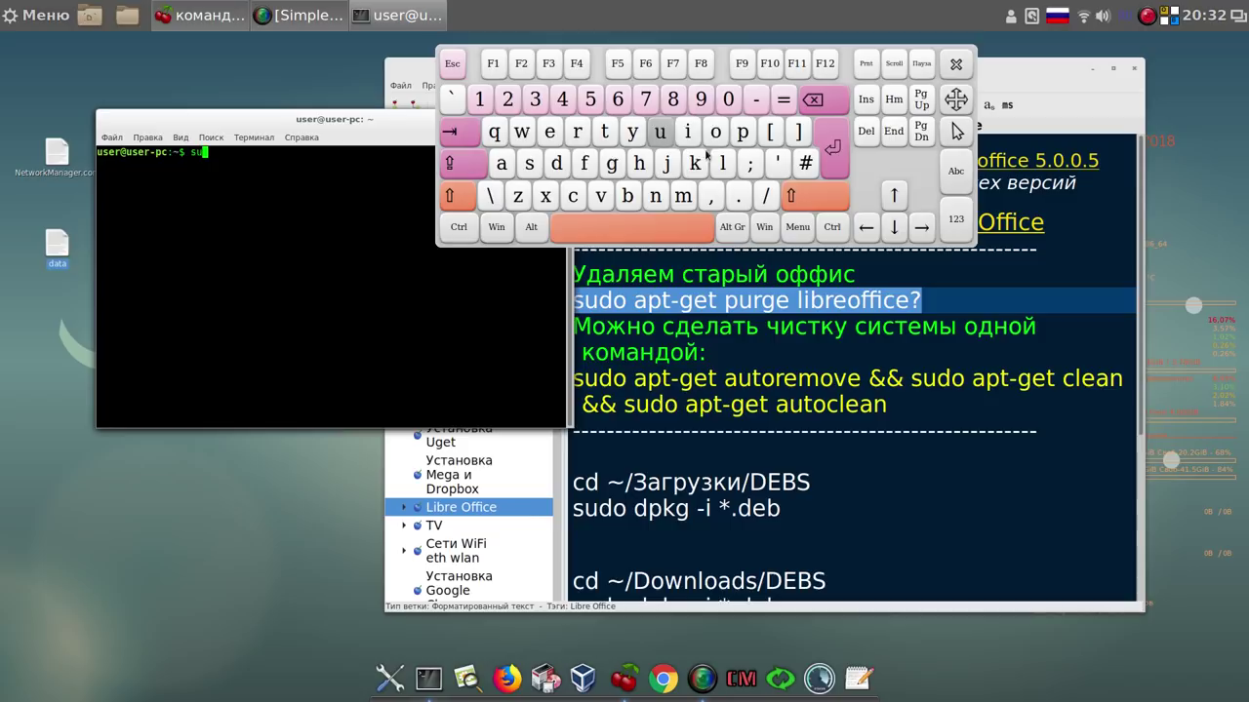
{"action": "left_click", "coordinate": [832, 152]}
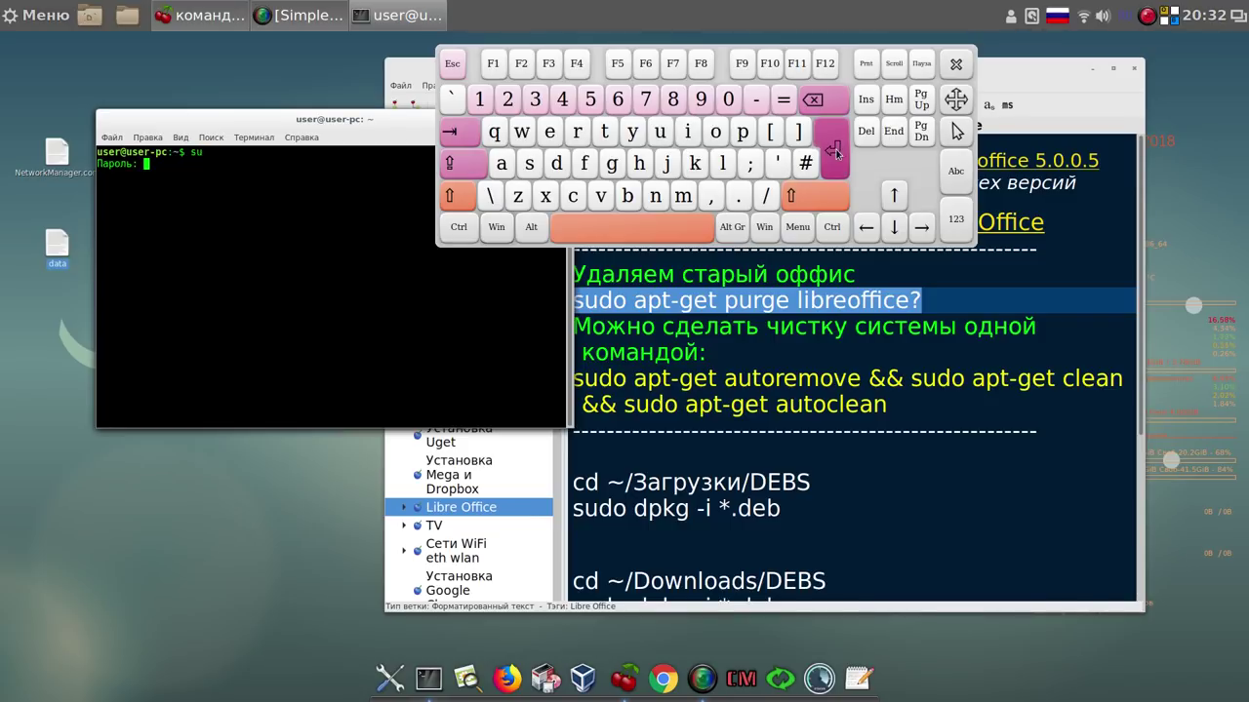
{"action": "left_click", "coordinate": [480, 100]}
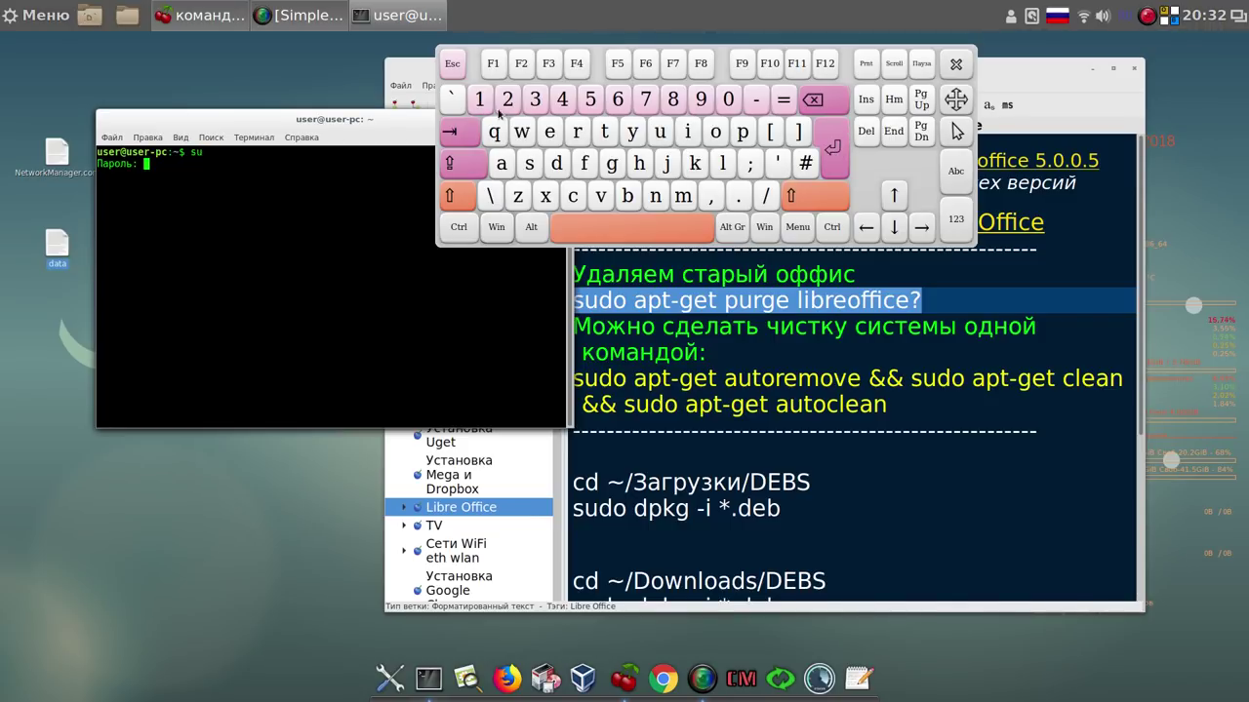
{"action": "left_click", "coordinate": [830, 148]}
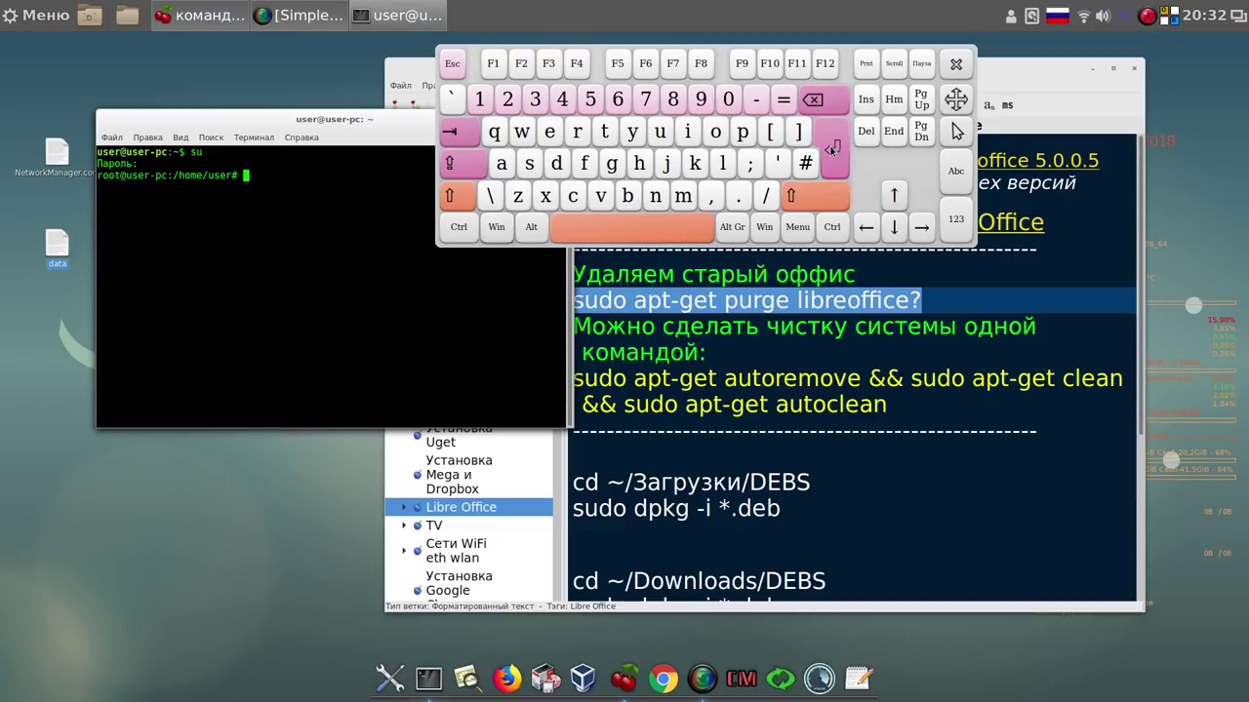
Run the selected command "sudo apt-get purge libreoffice?" in the terminal and confirm the package removal
{"action": "left_click_drag", "start_coordinate": [808, 300], "coordinate": [178, 268]}
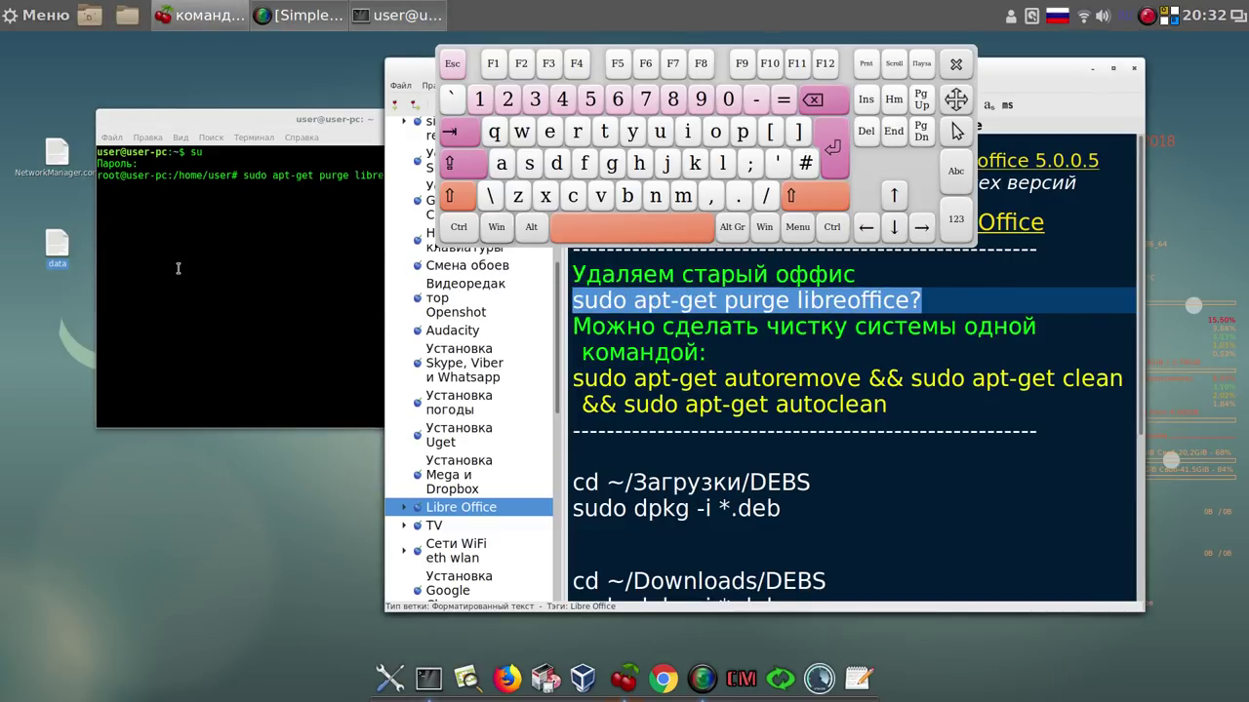
{"action": "left_click", "coordinate": [177, 268]}
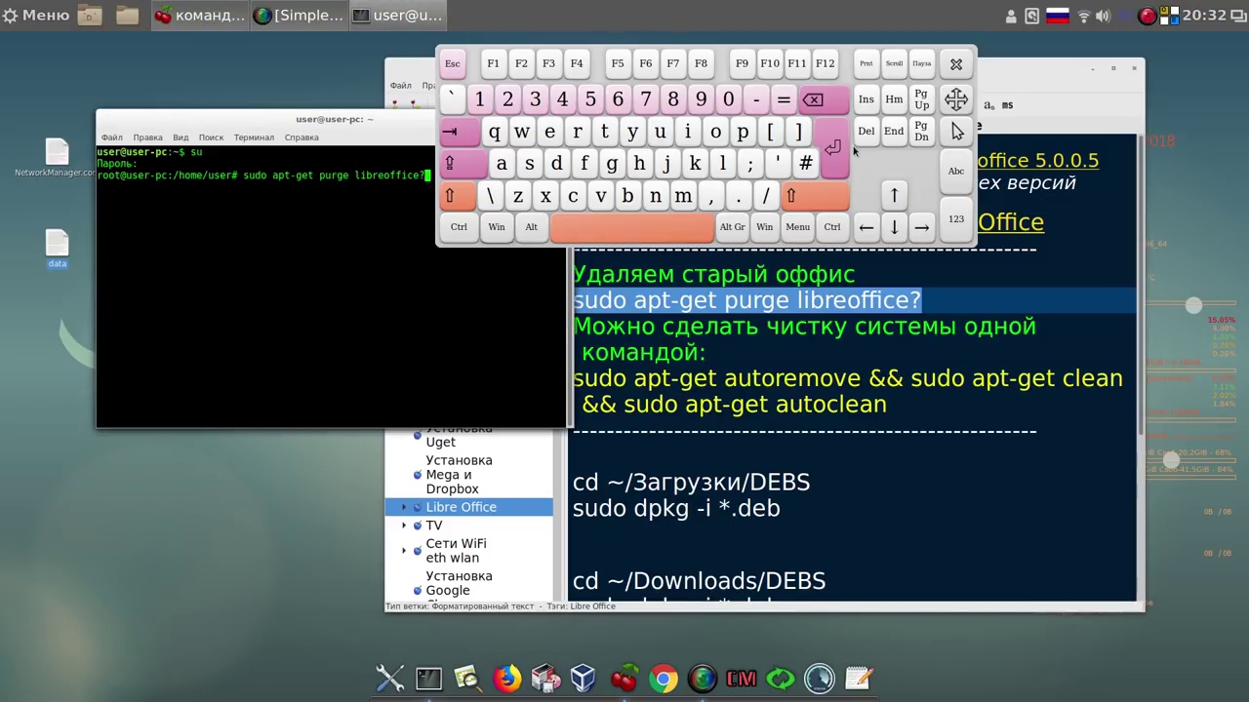
{"action": "left_click", "coordinate": [831, 147]}
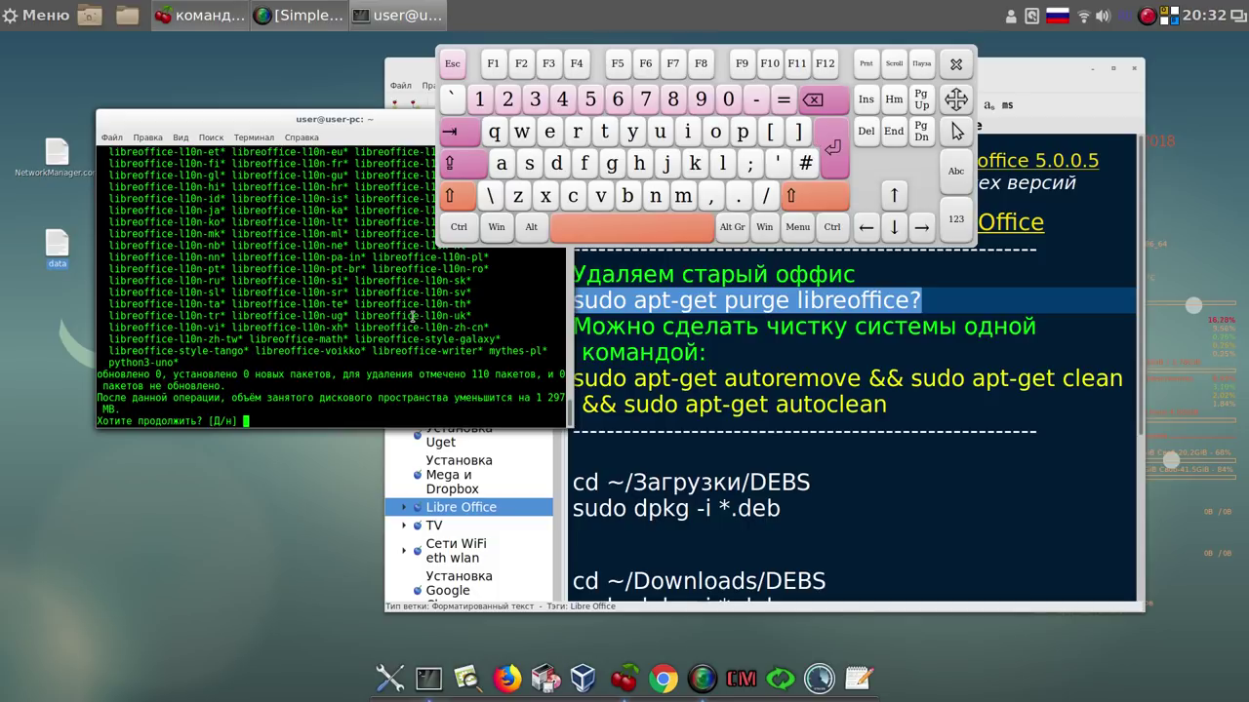
{"action": "left_click", "coordinate": [832, 148]}
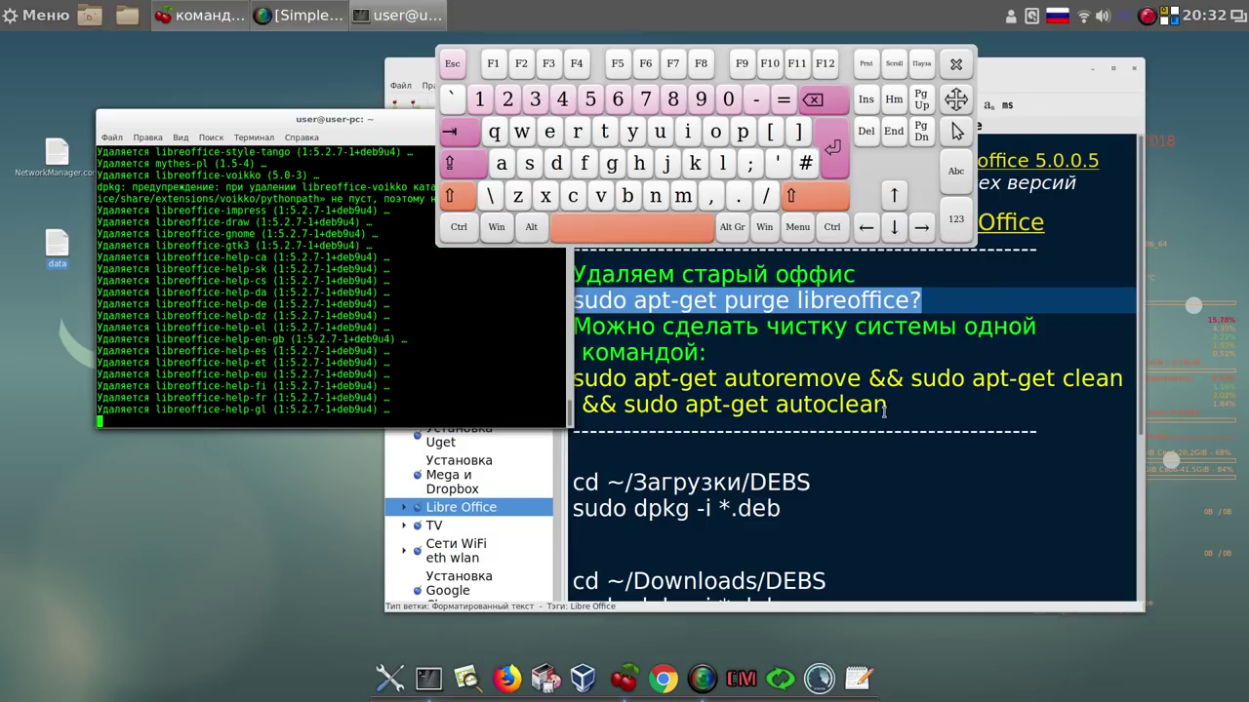
Run "sudo apt-get autoremove && sudo apt-get clean && sudo apt-get autoclean" from the notes, confirm the removal, and hide the on-screen keyboard
{"action": "left_click_drag", "start_coordinate": [887, 406], "coordinate": [571, 380]}
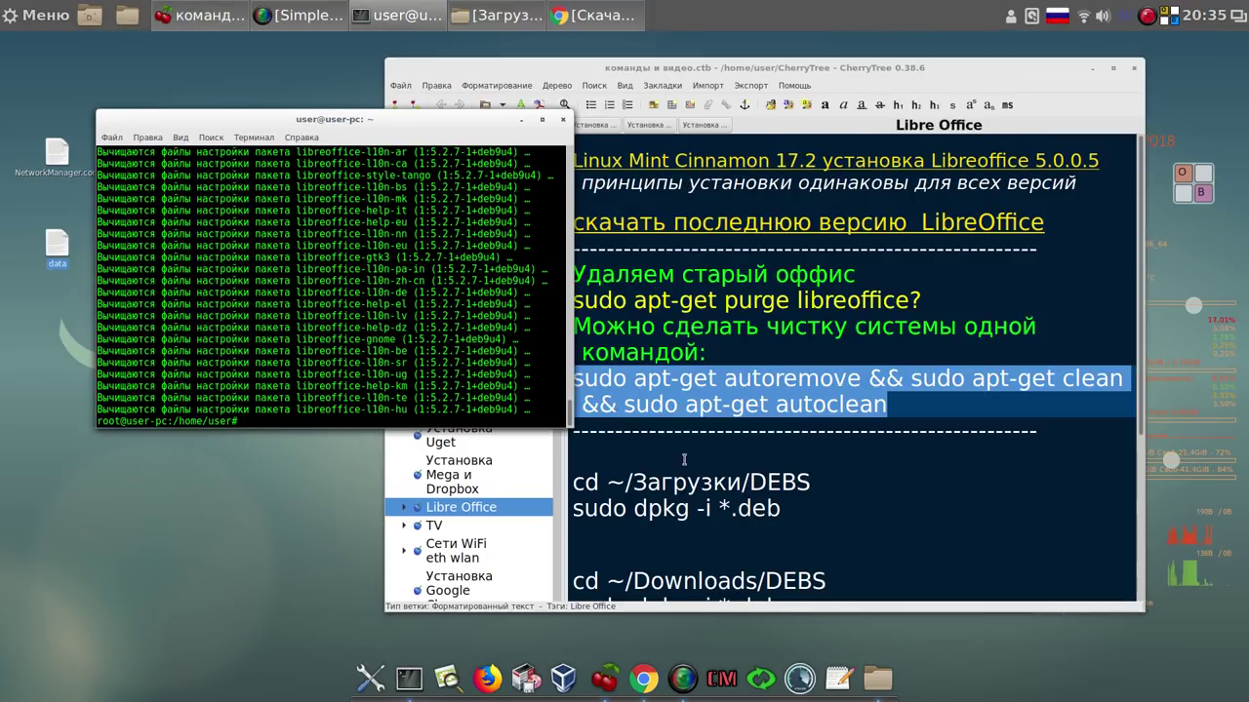
{"action": "left_click_drag", "start_coordinate": [813, 394], "coordinate": [205, 349]}
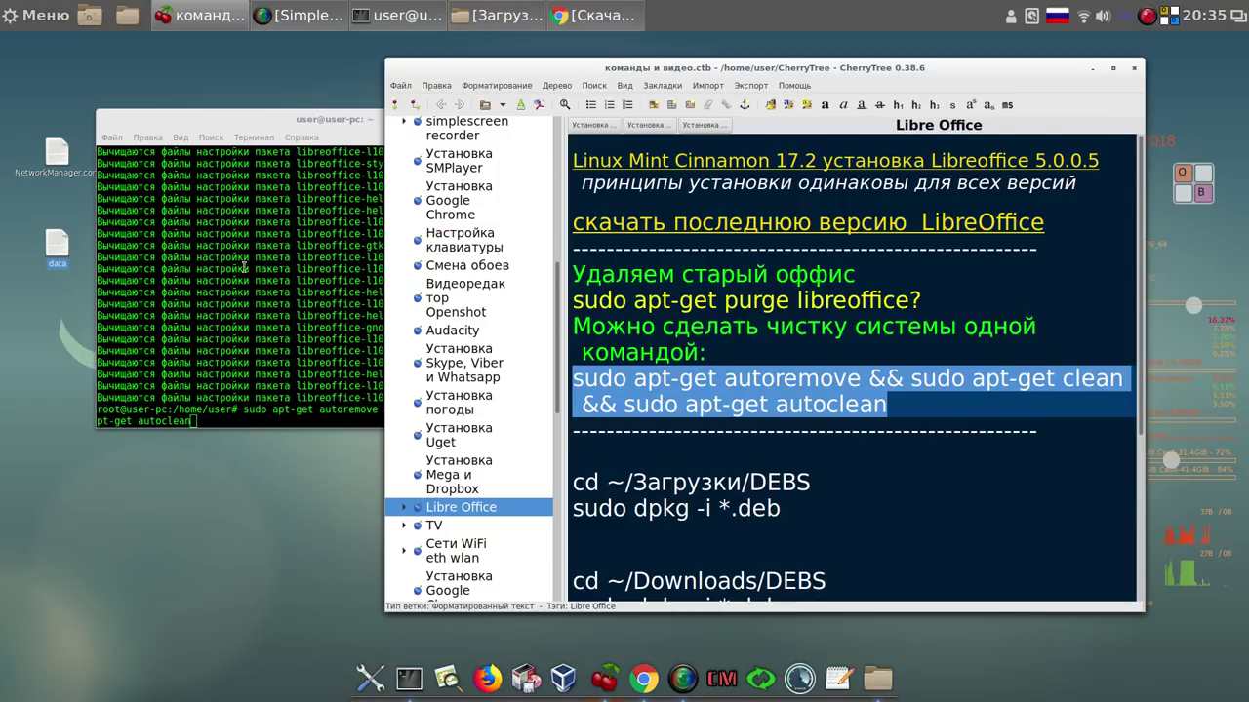
{"action": "left_click", "coordinate": [261, 118]}
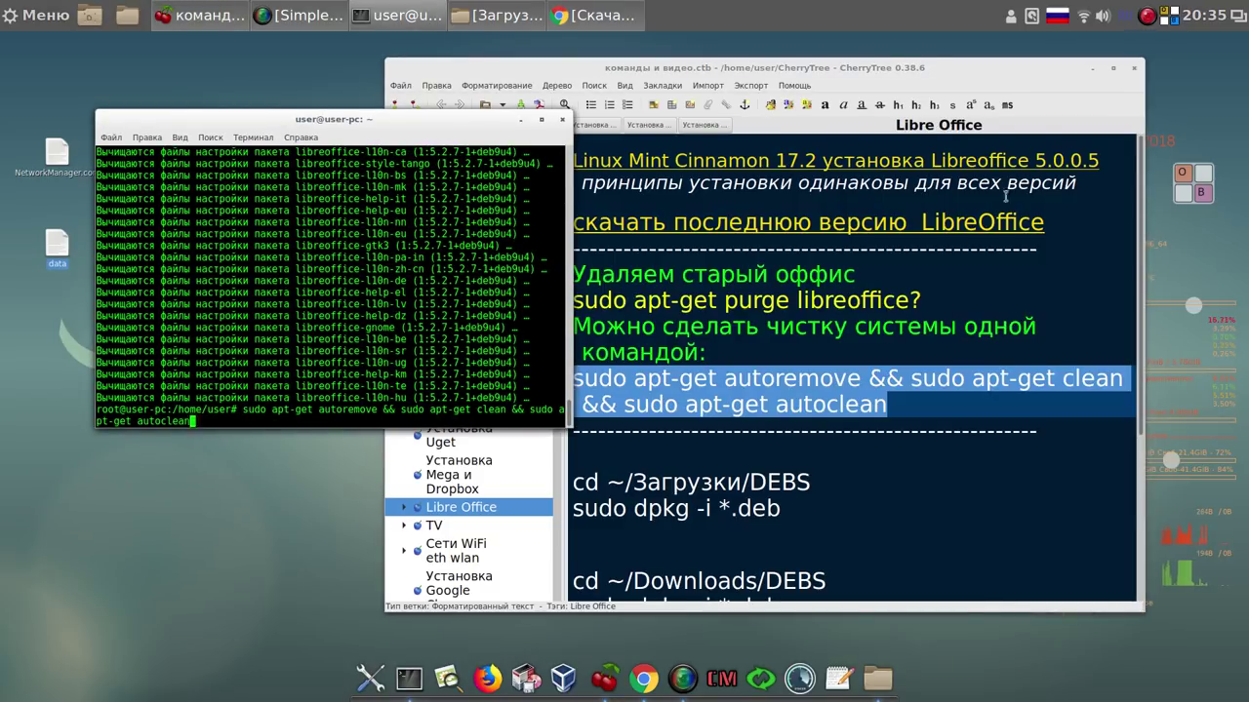
{"action": "left_click", "coordinate": [1201, 193]}
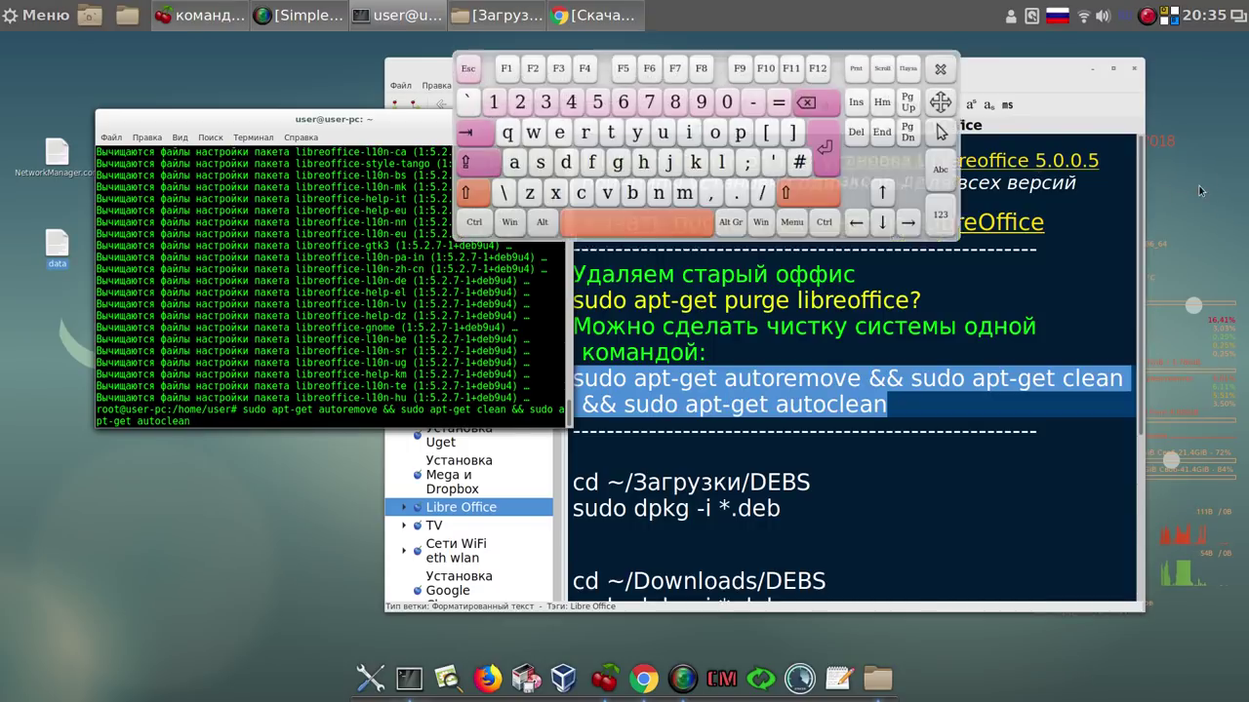
{"action": "left_click", "coordinate": [834, 154]}
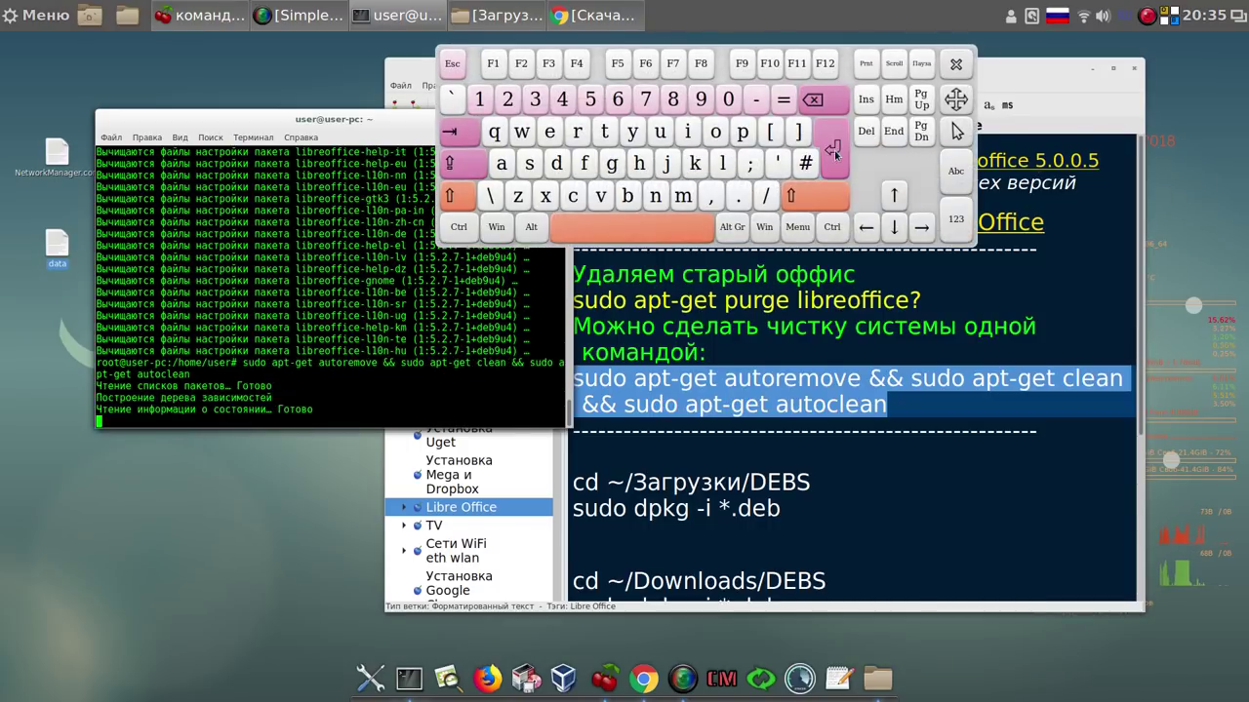
{"action": "left_click", "coordinate": [834, 153]}
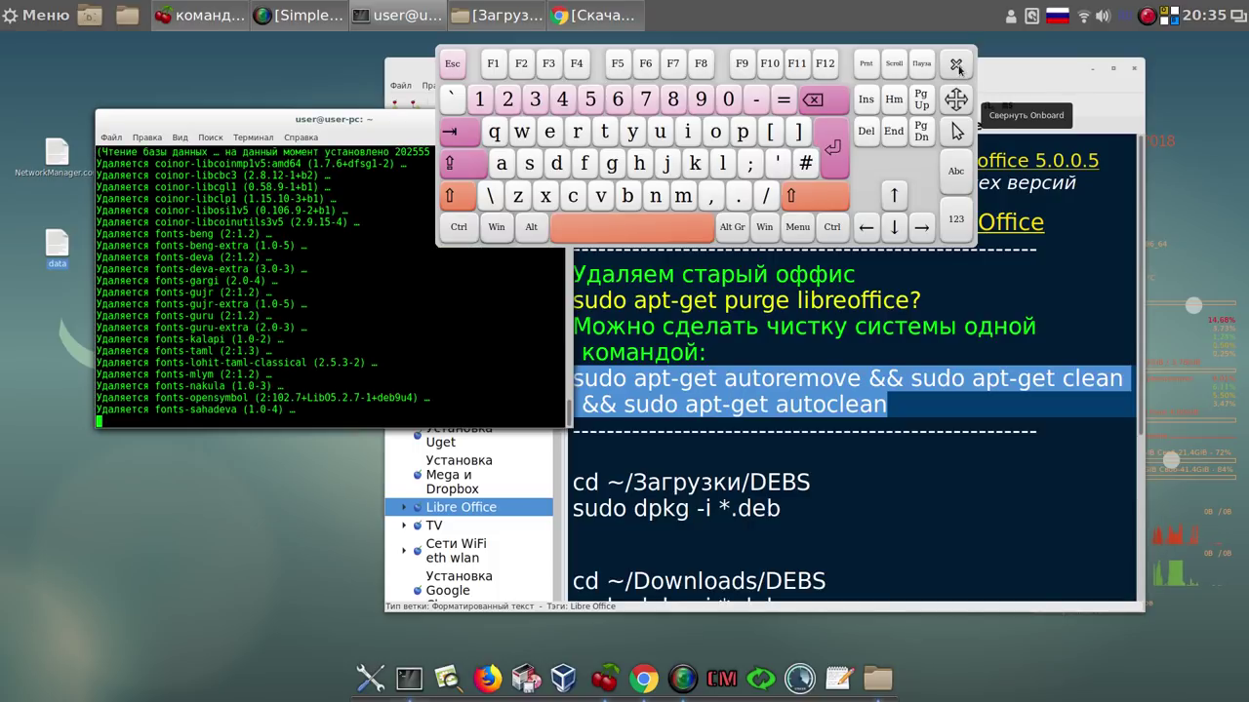
{"action": "left_click", "coordinate": [957, 65]}
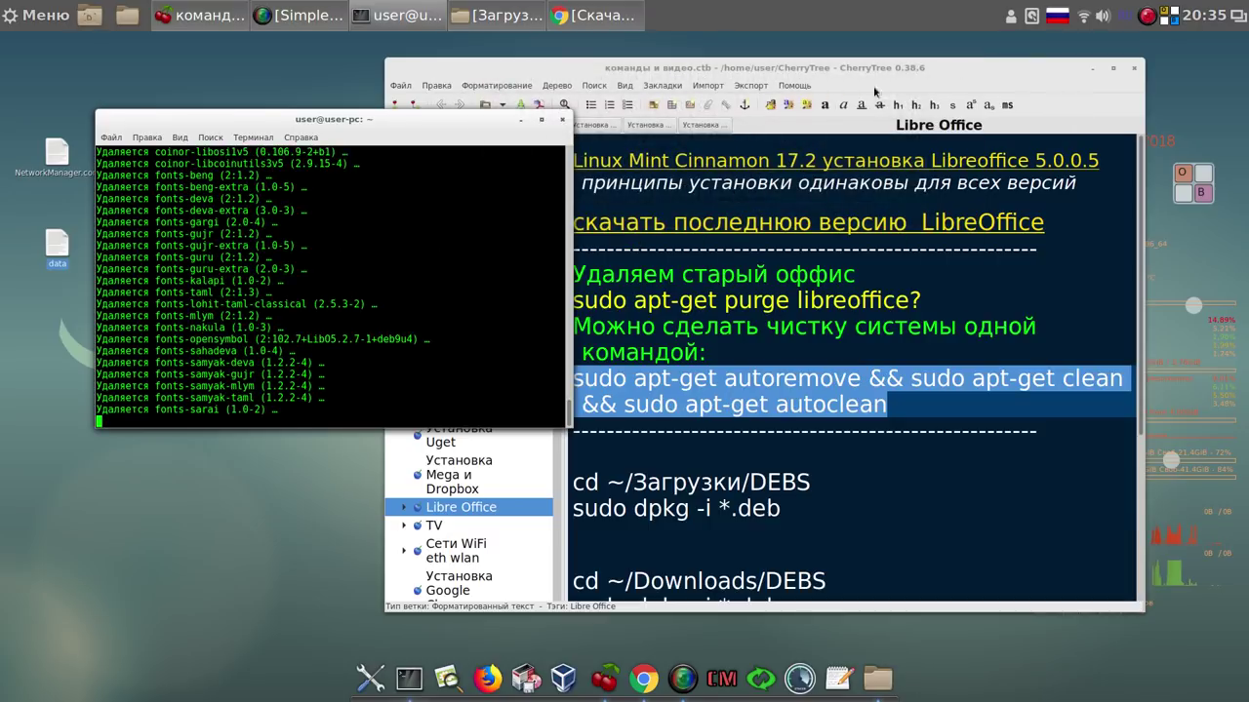
Minimize the CherryTree notes and move the terminal window to the middle of the desktop
{"action": "left_click_drag", "start_coordinate": [458, 135], "coordinate": [394, 105]}
{"action": "left_click", "coordinate": [1091, 69]}
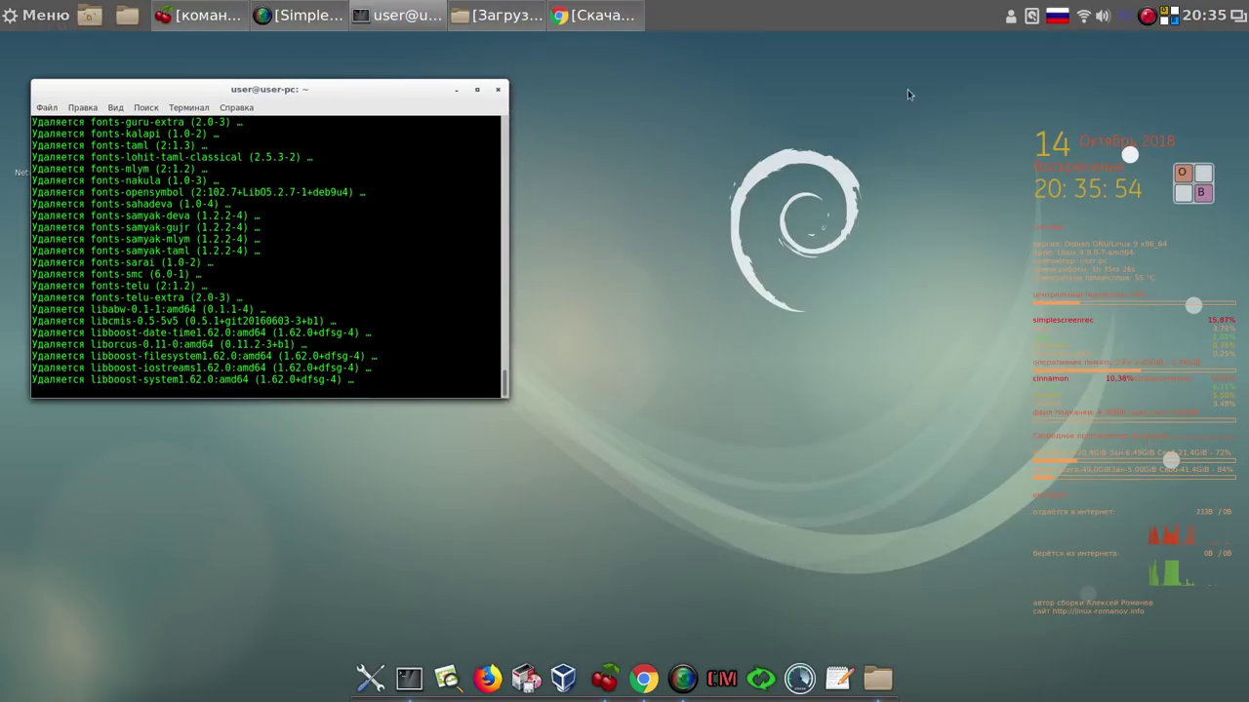
{"action": "left_click_drag", "start_coordinate": [413, 100], "coordinate": [816, 127]}
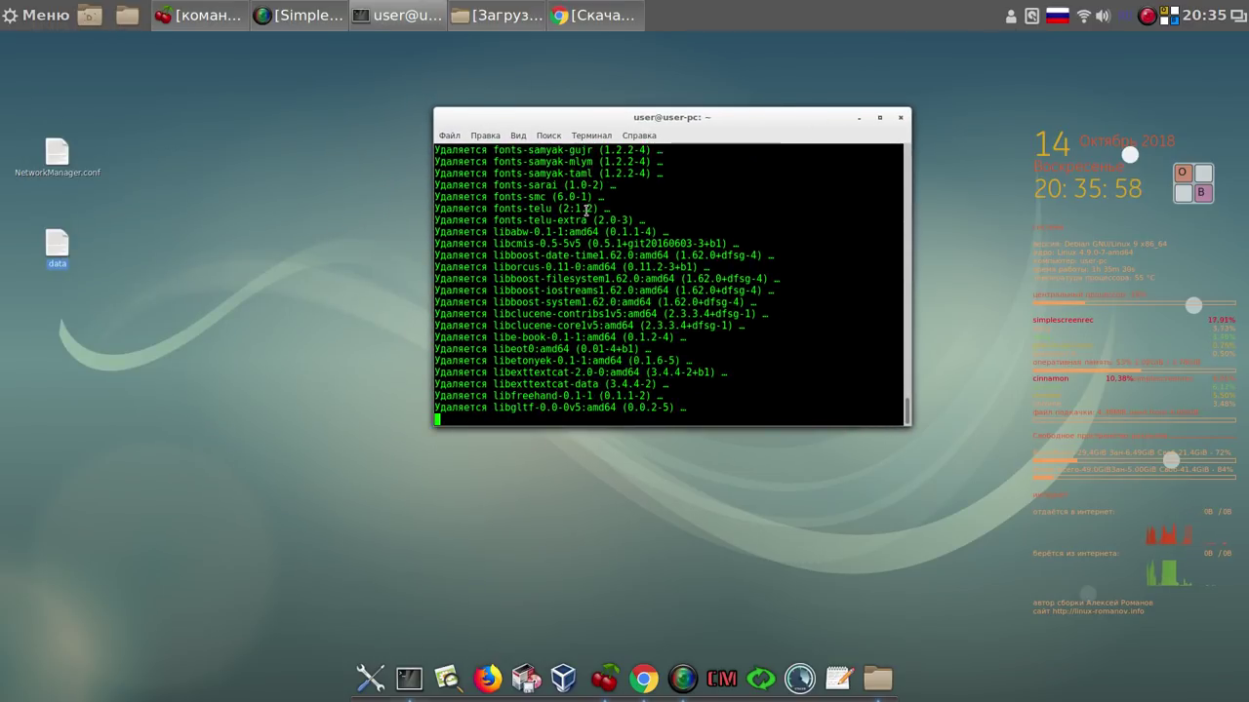
Check the office category of the applications for leftover LibreOffice programs during and after the cleanup, and return to the terminal
{"action": "left_click", "coordinate": [18, 14]}
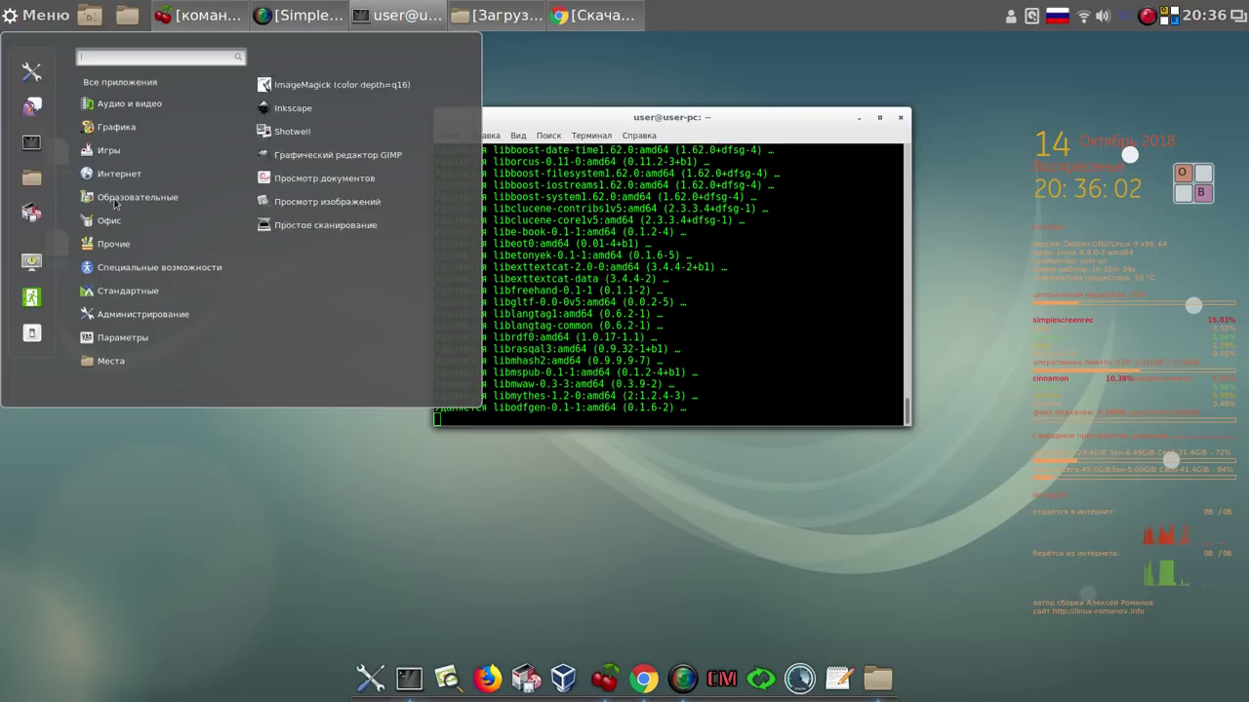
{"action": "mouse_move", "coordinate": [147, 220]}
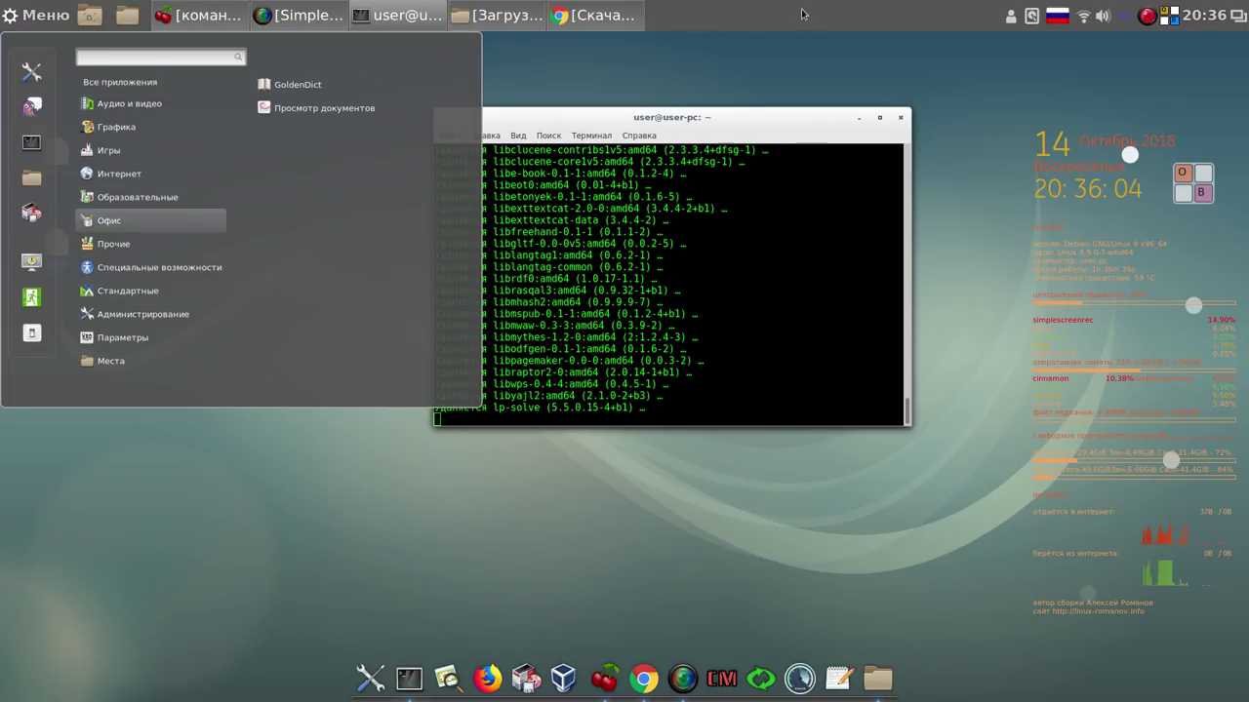
{"action": "left_click", "coordinate": [785, 164]}
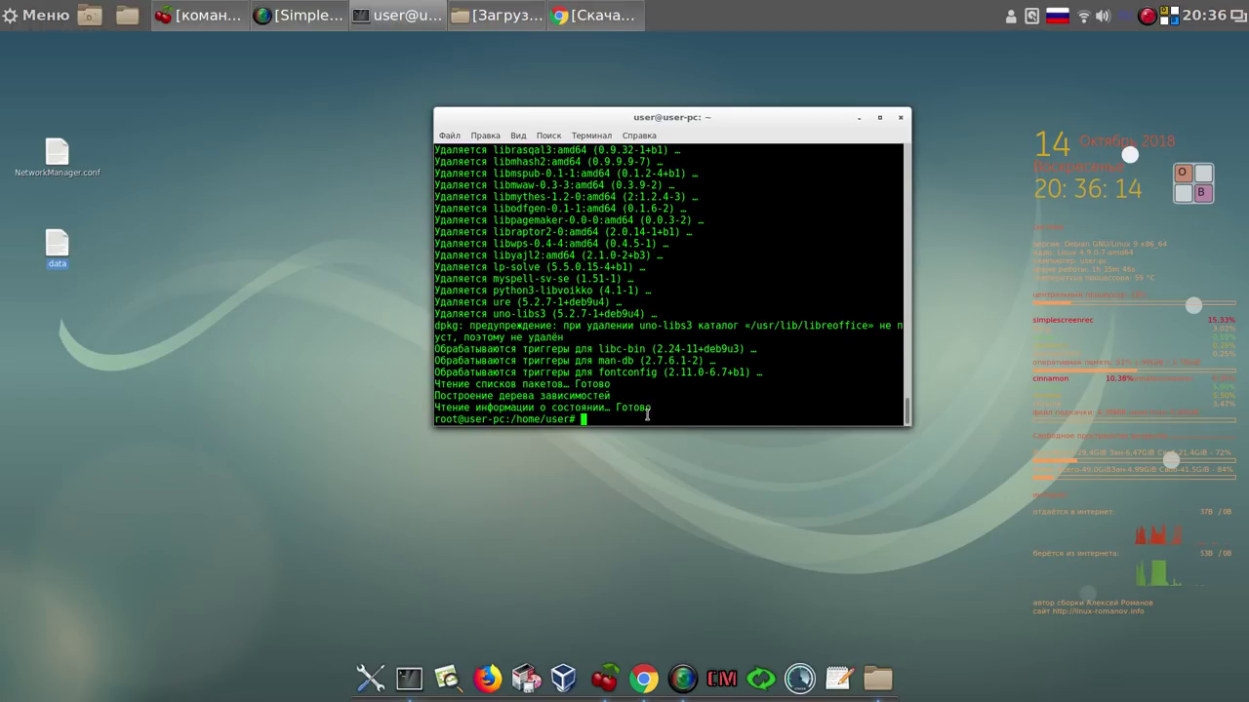
{"action": "left_click", "coordinate": [21, 17]}
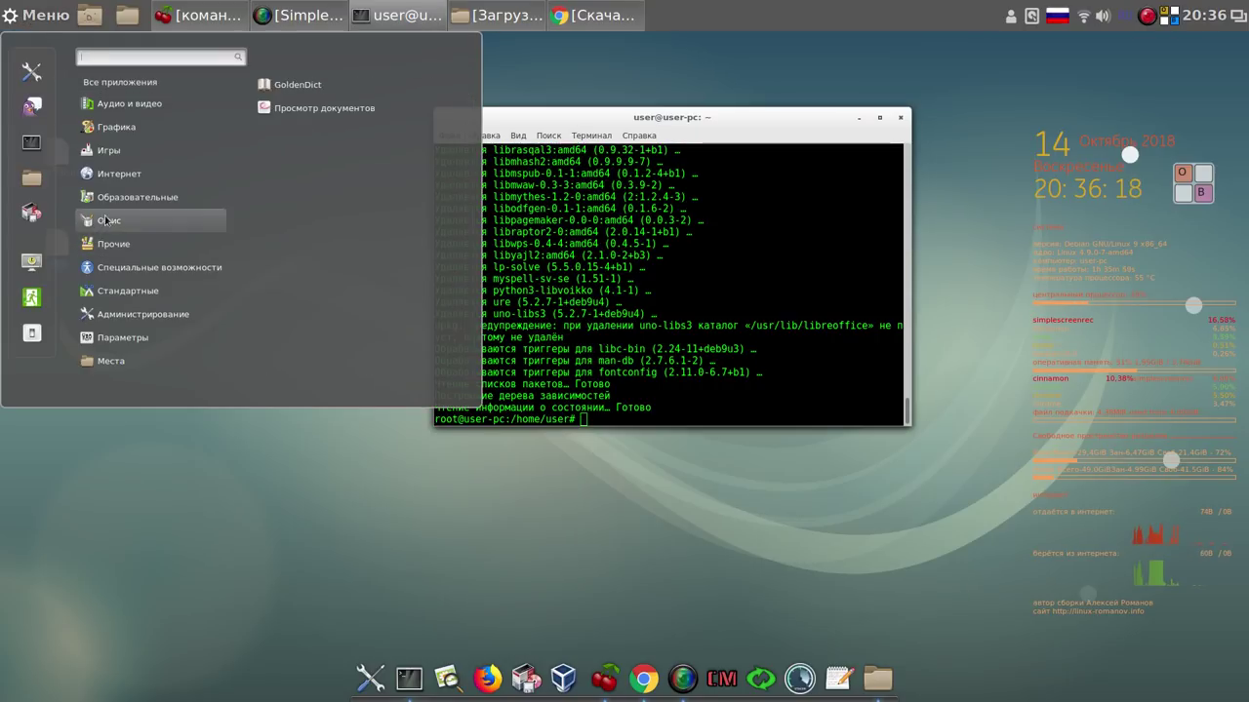
{"action": "mouse_move", "coordinate": [109, 231]}
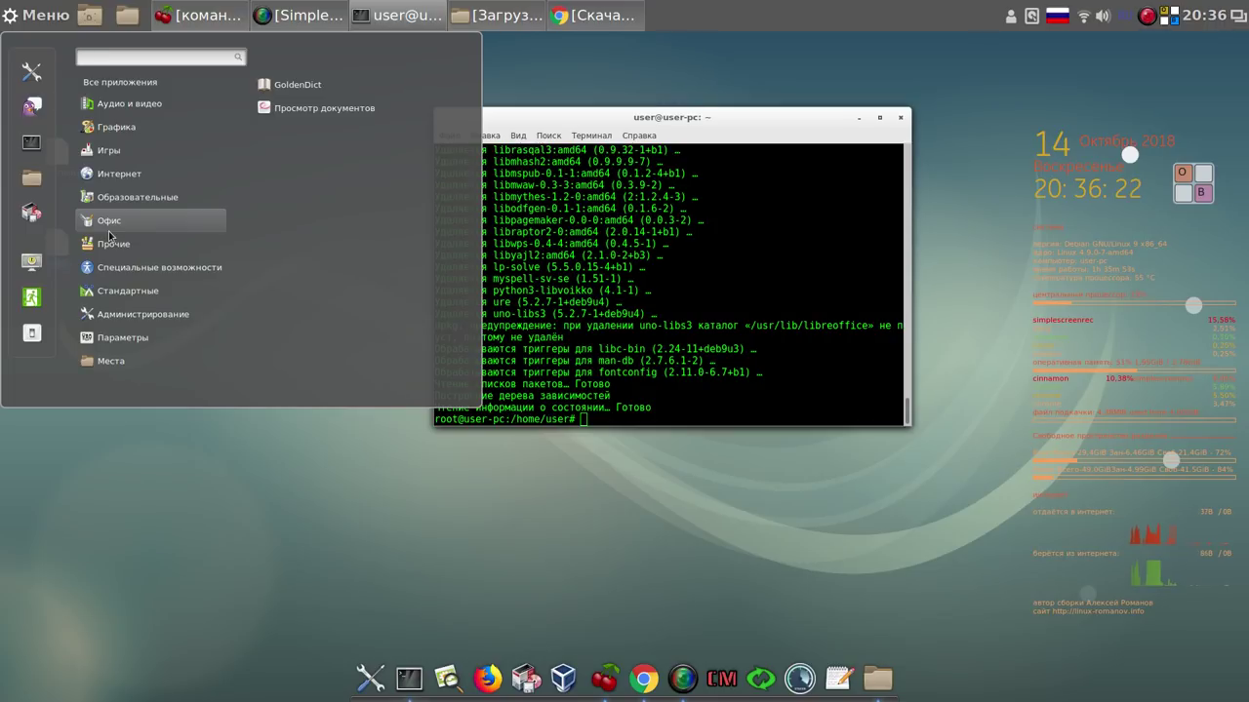
{"action": "left_click", "coordinate": [769, 116]}
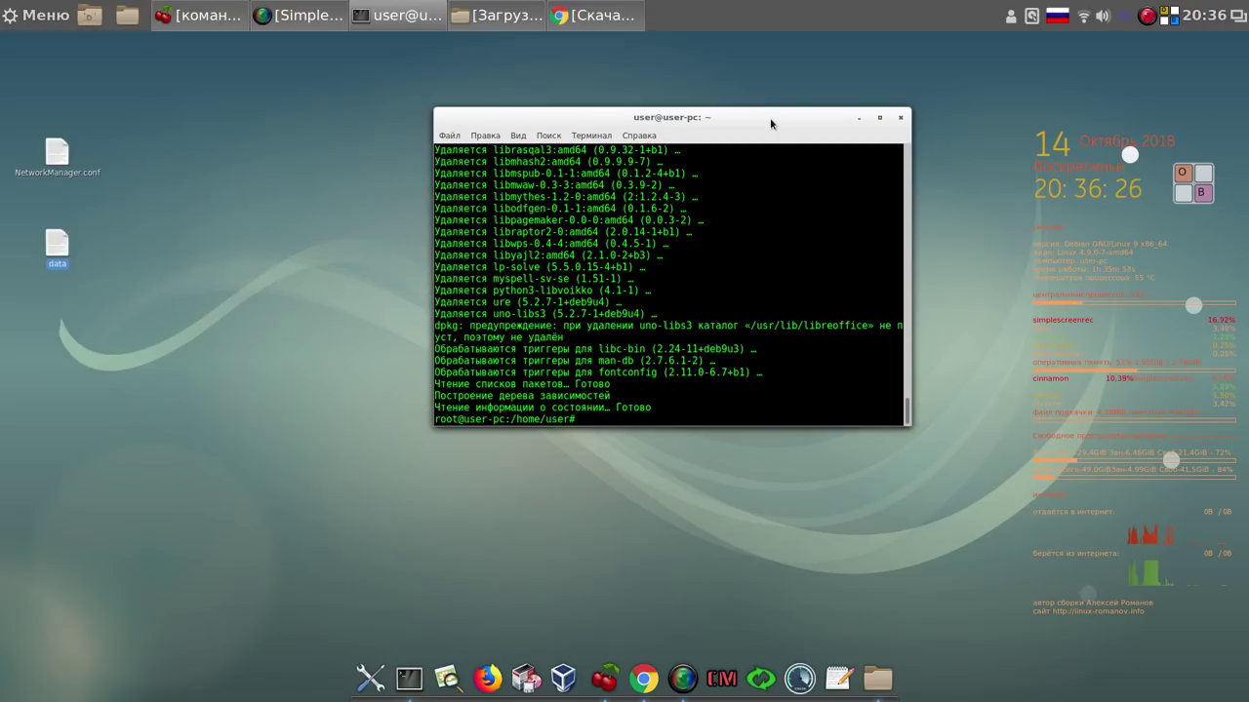
Move the terminal window aside, pause the screen recording, and minimize the SimpleScreenRecorder window
{"action": "left_click_drag", "start_coordinate": [769, 117], "coordinate": [414, 95]}
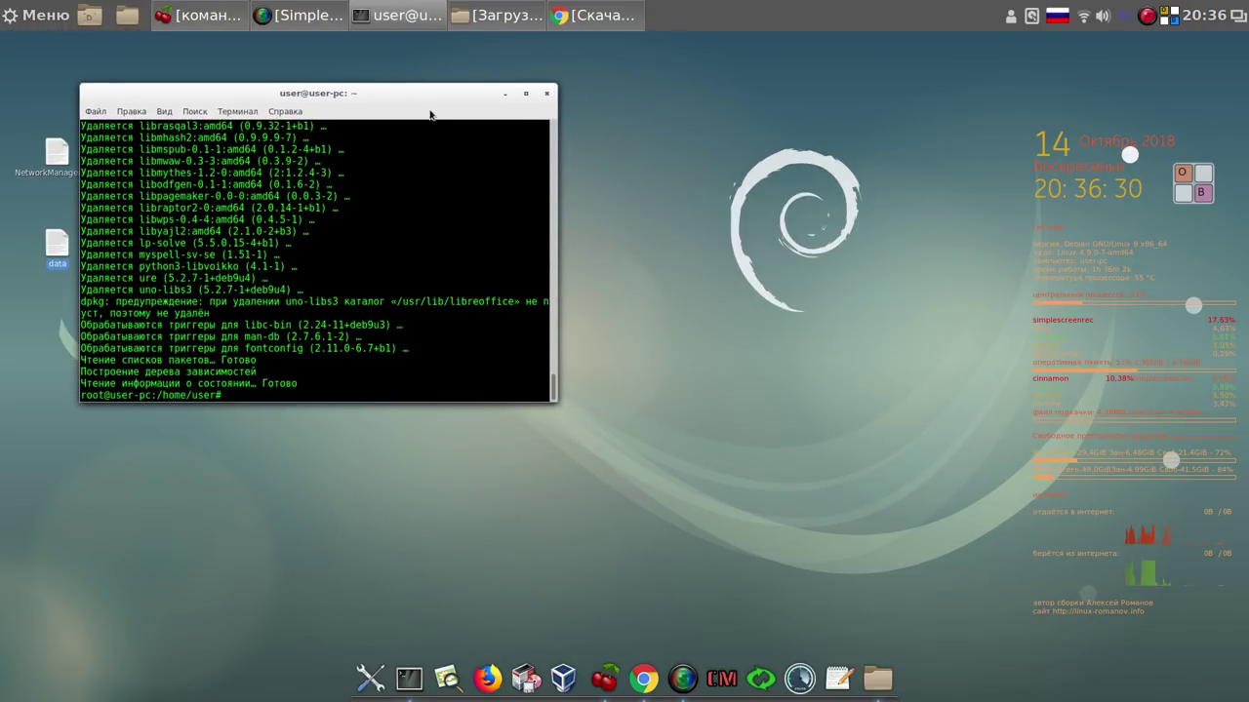
{"action": "left_click", "coordinate": [1148, 15]}
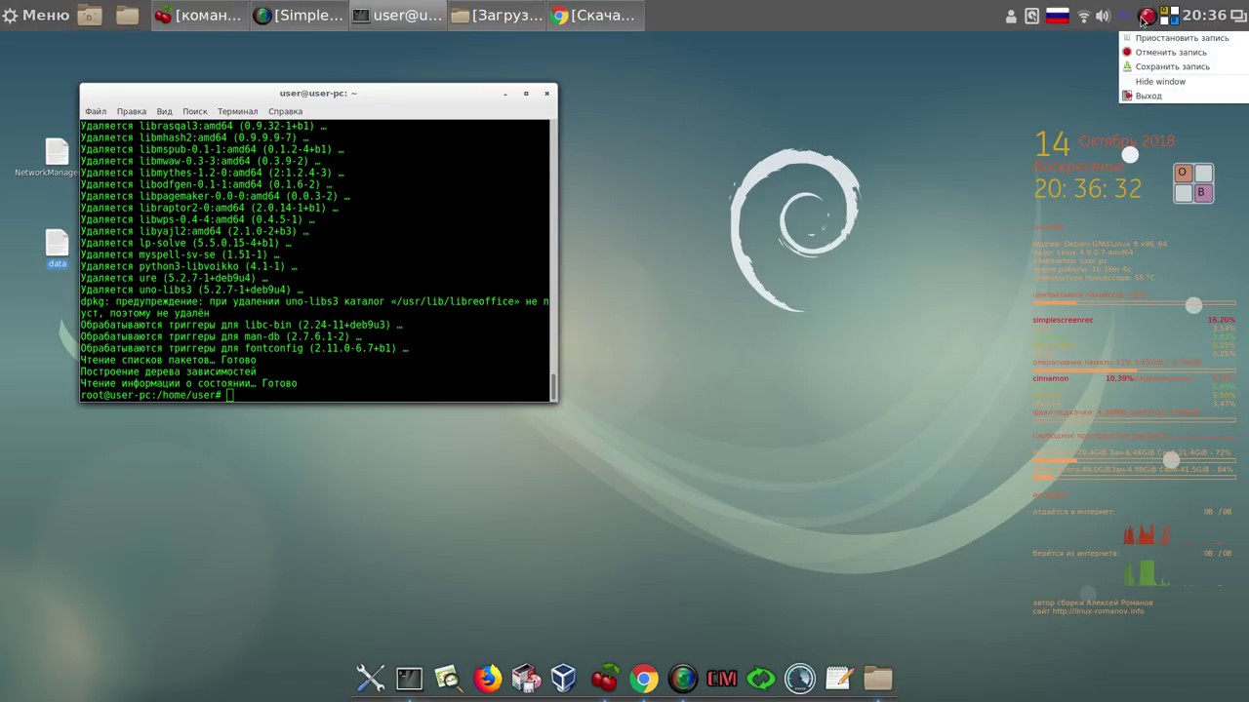
{"action": "left_click", "coordinate": [1143, 39]}
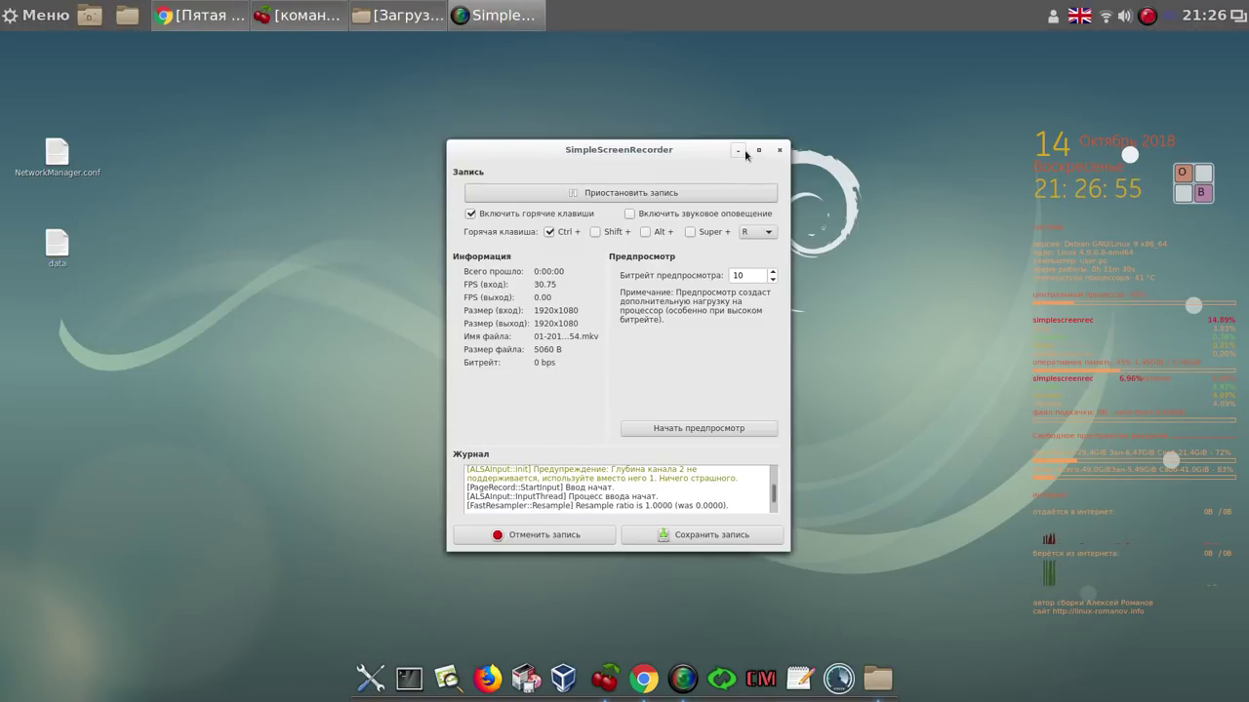
{"action": "left_click", "coordinate": [739, 151]}
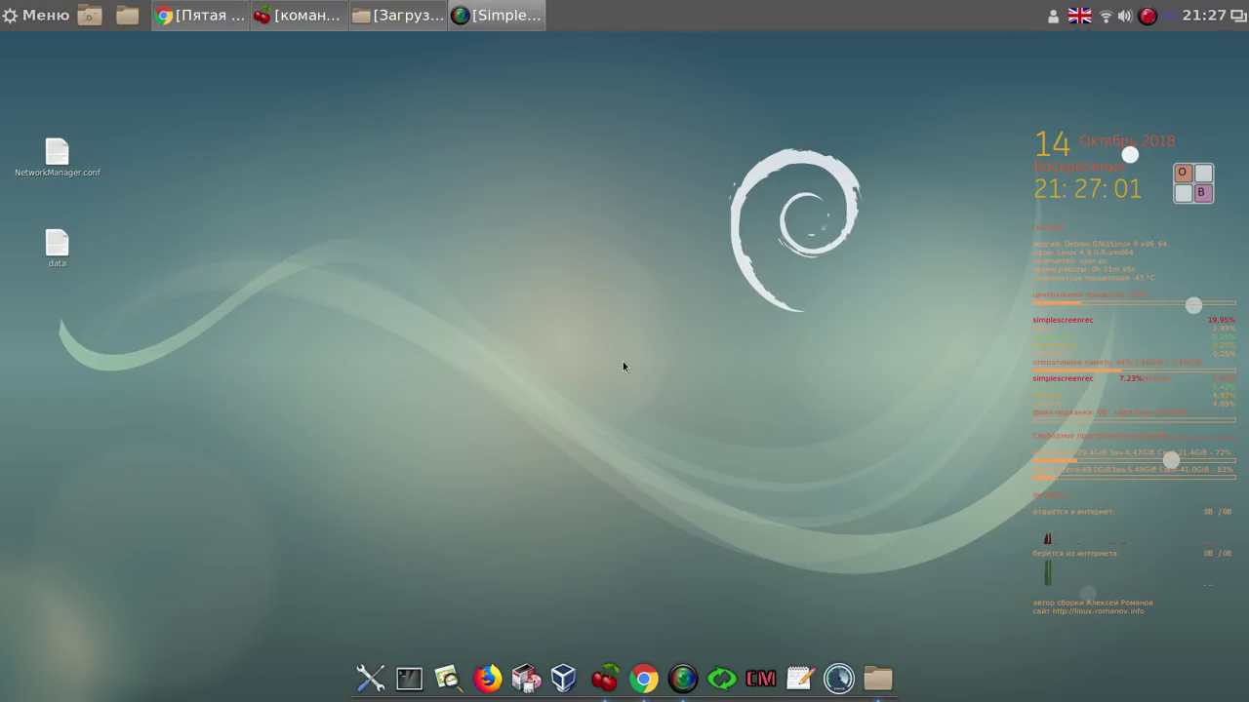
Open the users and groups administration from the system settings and display the details of the "user" account
{"action": "left_click", "coordinate": [371, 678]}
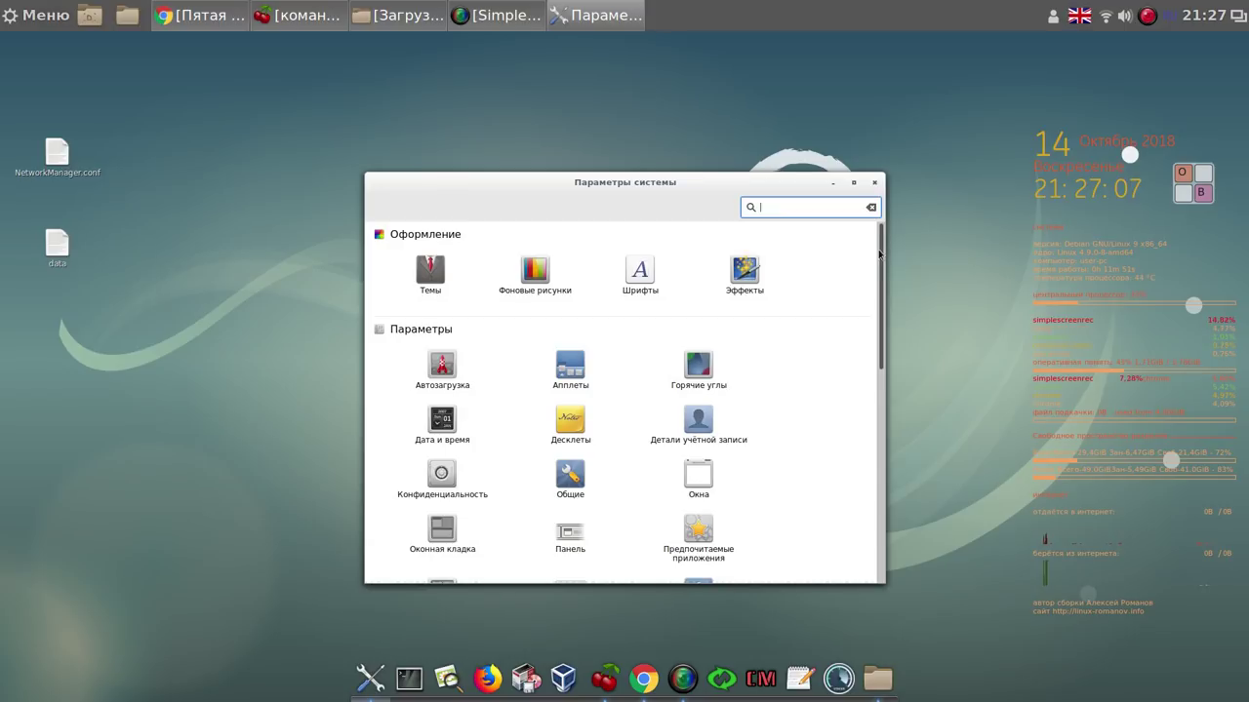
{"action": "left_click_drag", "start_coordinate": [883, 265], "coordinate": [898, 521]}
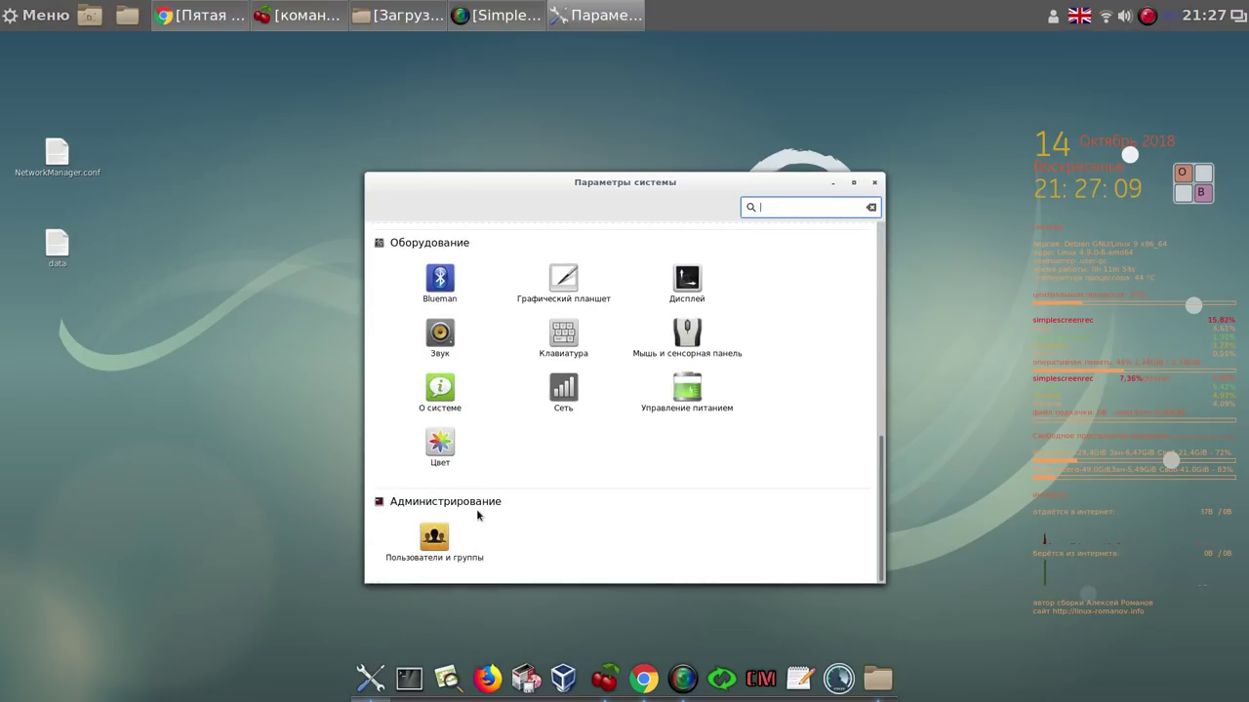
{"action": "left_click", "coordinate": [432, 543]}
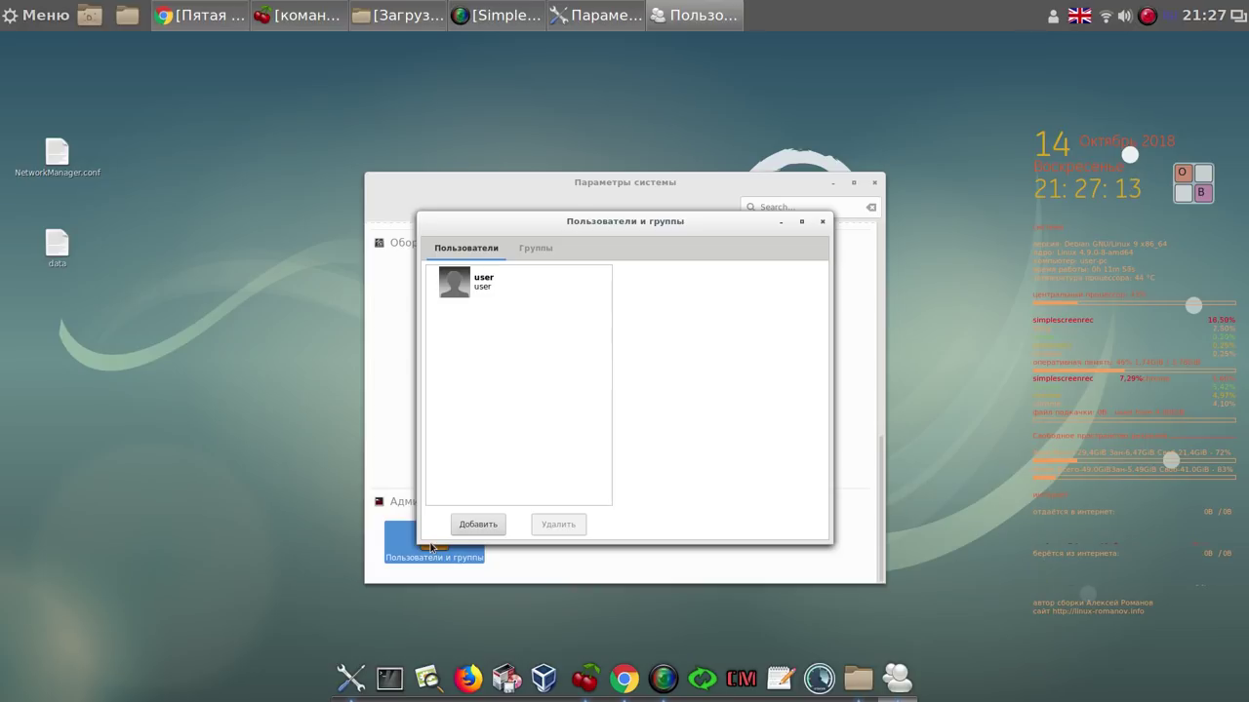
{"action": "left_click", "coordinate": [473, 293]}
{"action": "left_click_drag", "start_coordinate": [618, 223], "coordinate": [393, 126]}
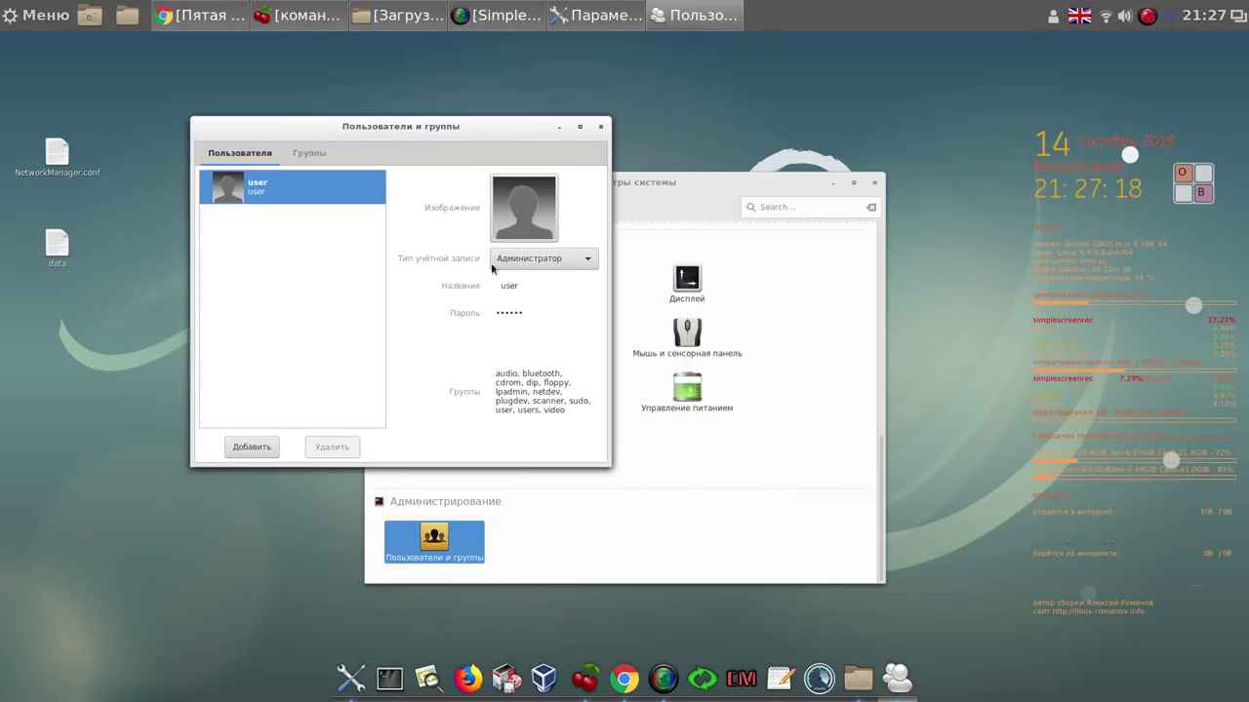
Check the account's group memberships, including sudo, accept the list as it is, and close the users and system settings windows
{"action": "left_click", "coordinate": [535, 394]}
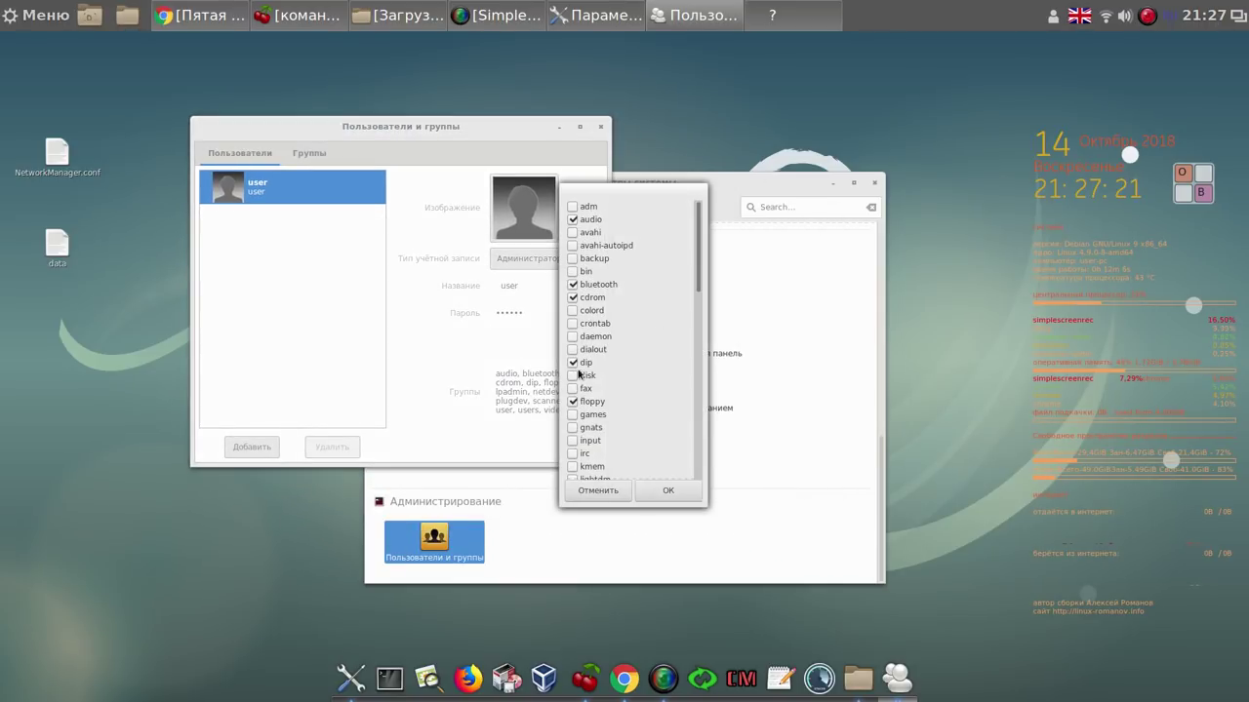
{"action": "left_click_drag", "start_coordinate": [699, 258], "coordinate": [678, 414]}
{"action": "scroll", "coordinate": [657, 392], "scroll_direction": "up", "scroll_amount": 1}
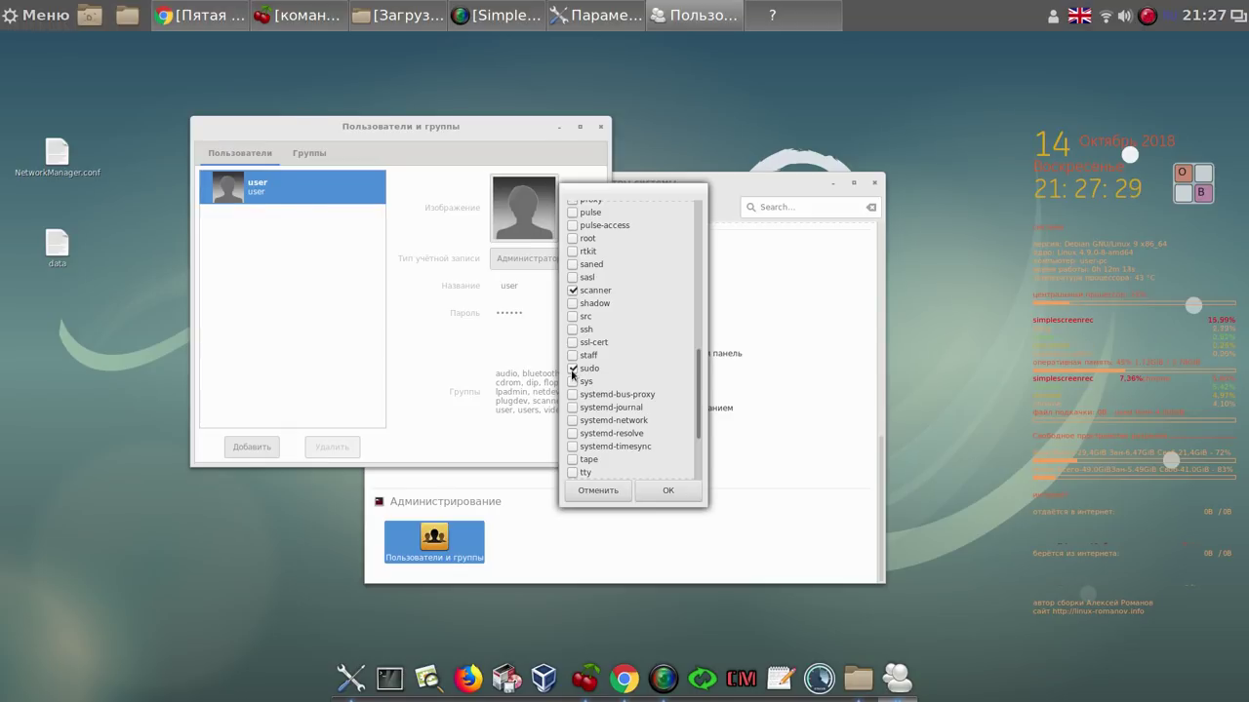
{"action": "scroll", "coordinate": [688, 396], "scroll_direction": "down", "scroll_amount": 3}
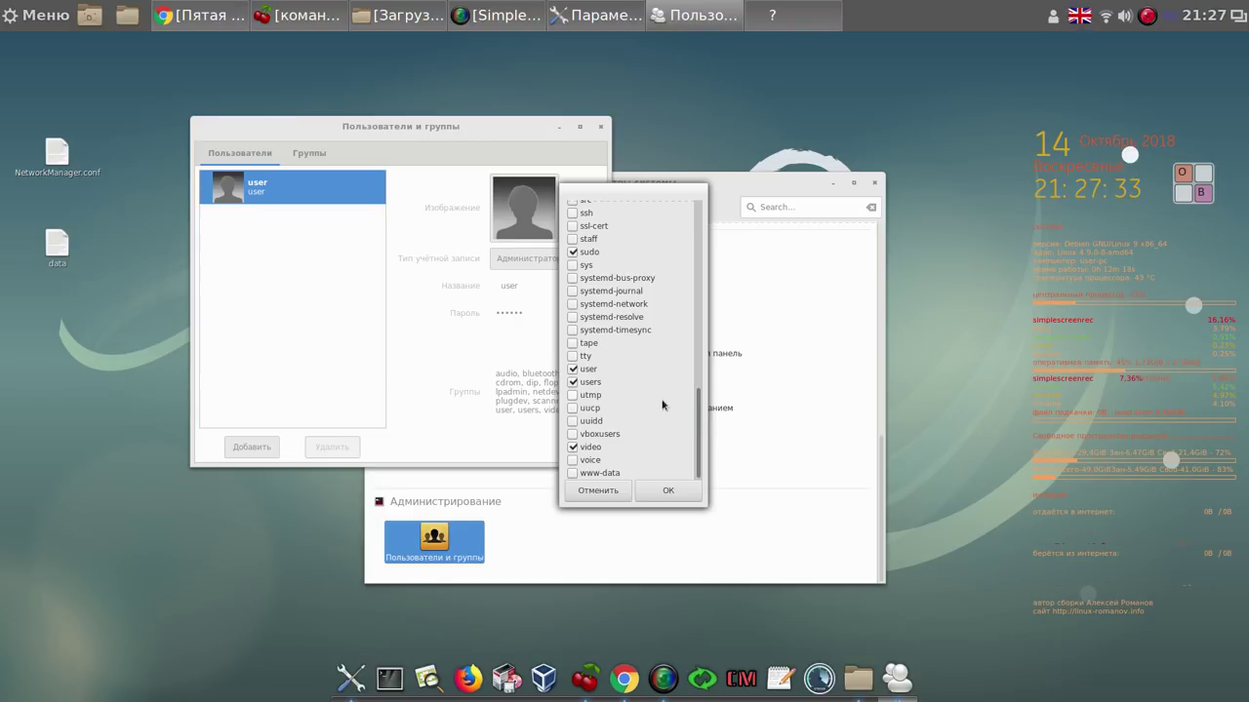
{"action": "left_click", "coordinate": [677, 495]}
{"action": "left_click", "coordinate": [600, 127]}
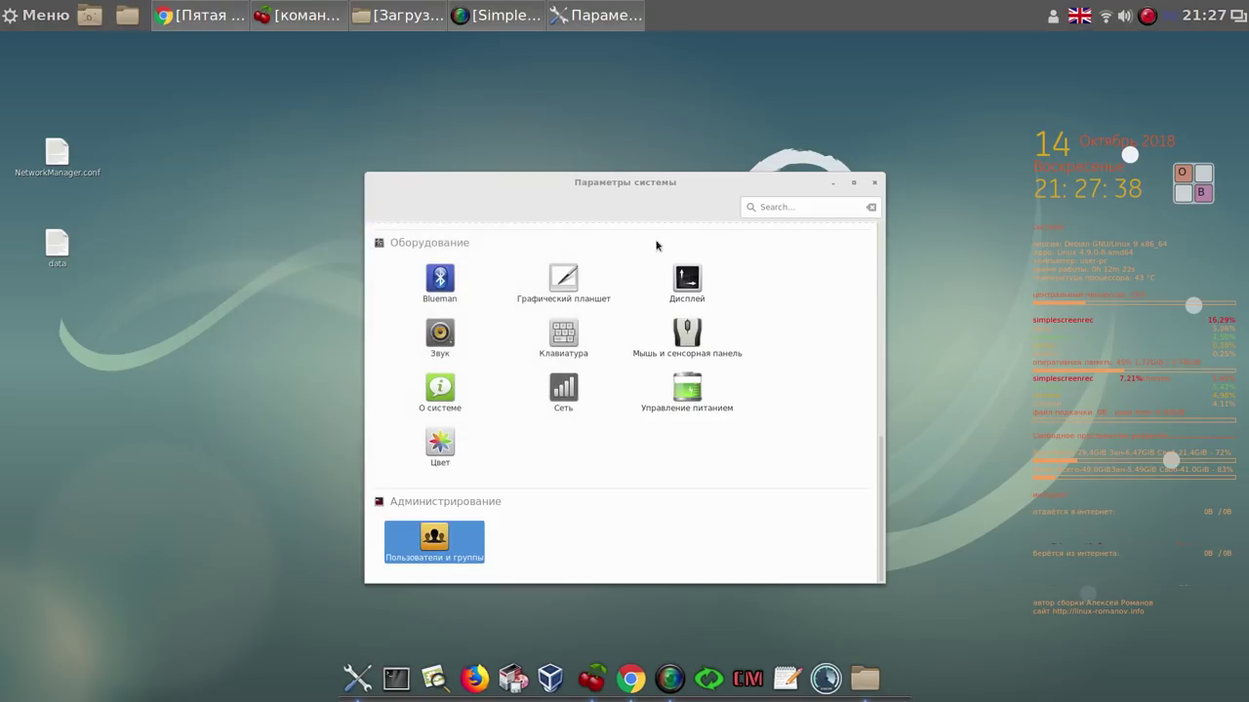
{"action": "left_click", "coordinate": [875, 182]}
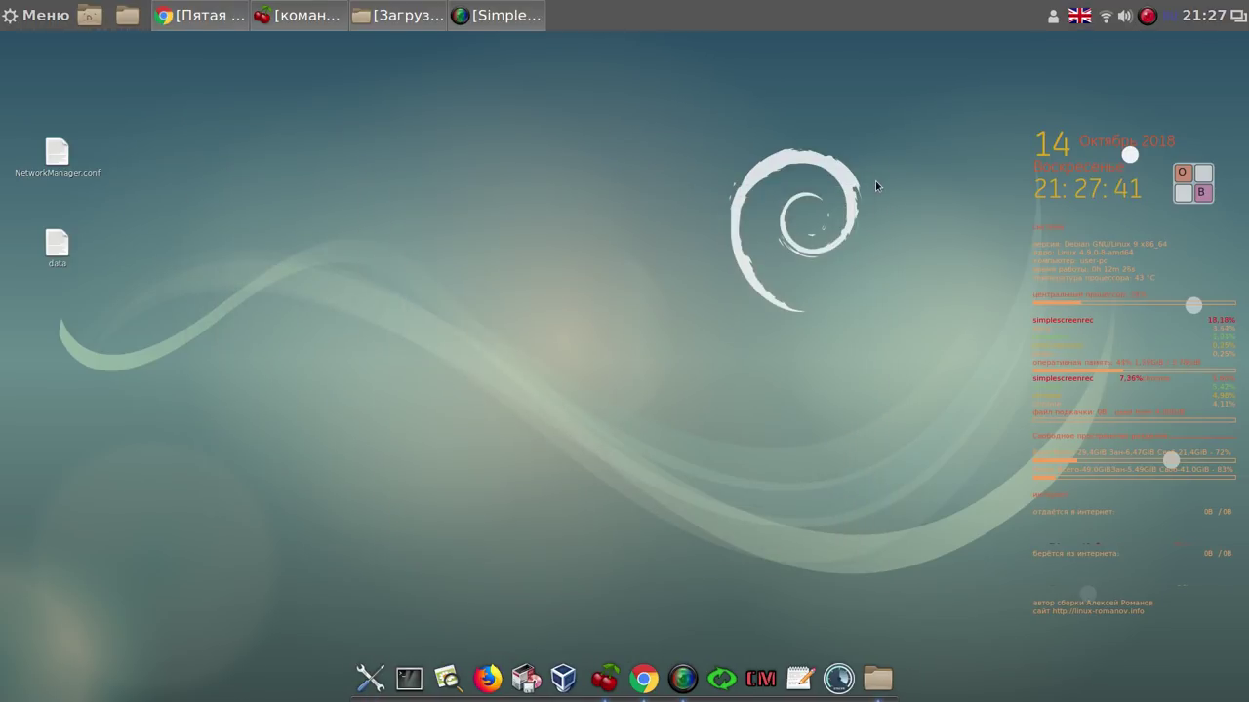
Delete the DEBS folder and the three LibreOffice_6.1.2 archives from the Загрузки folder
{"action": "left_click", "coordinate": [423, 20]}
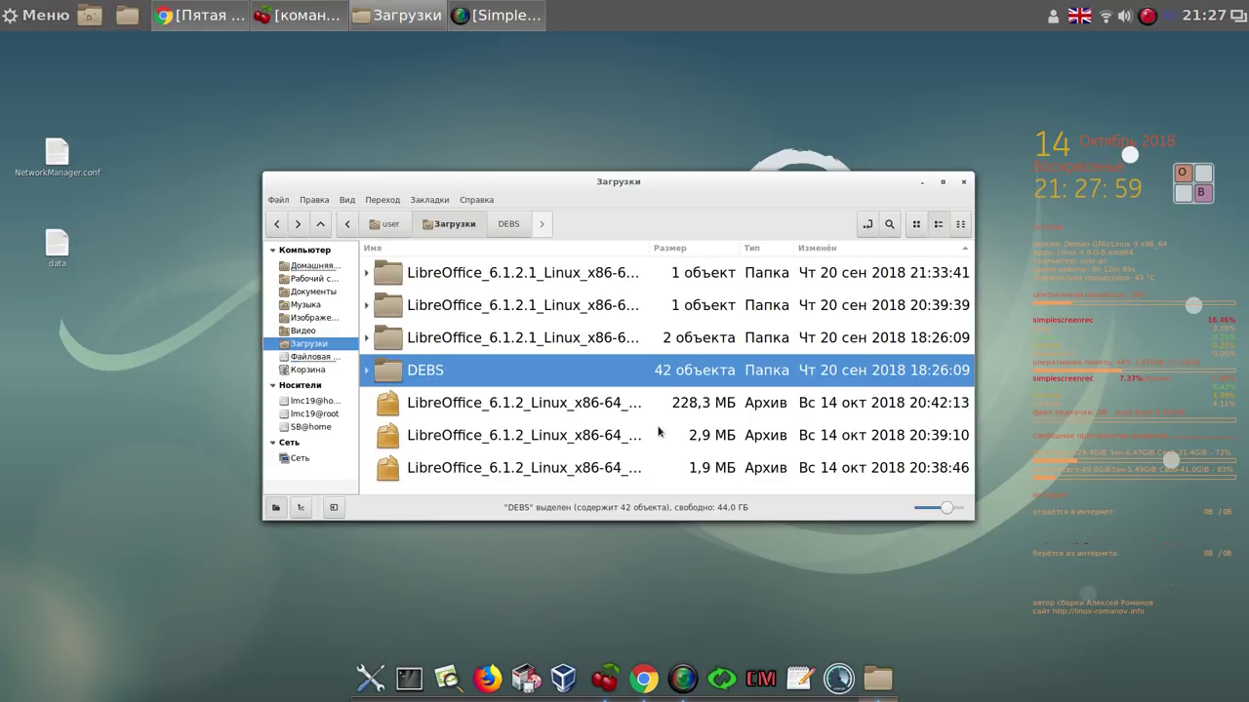
{"action": "key", "text": "shift+Down"}
{"action": "key", "text": "shift+Down"}
{"action": "key", "text": "shift+Down"}
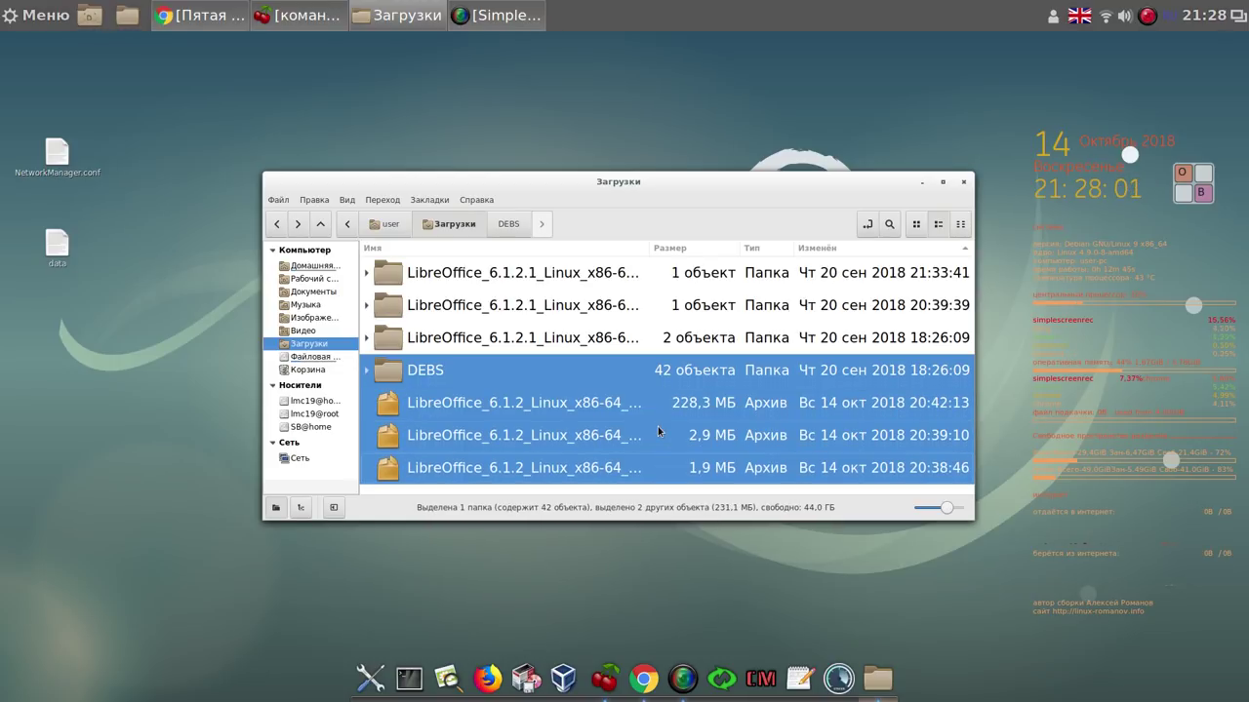
{"action": "key", "text": "Delete"}
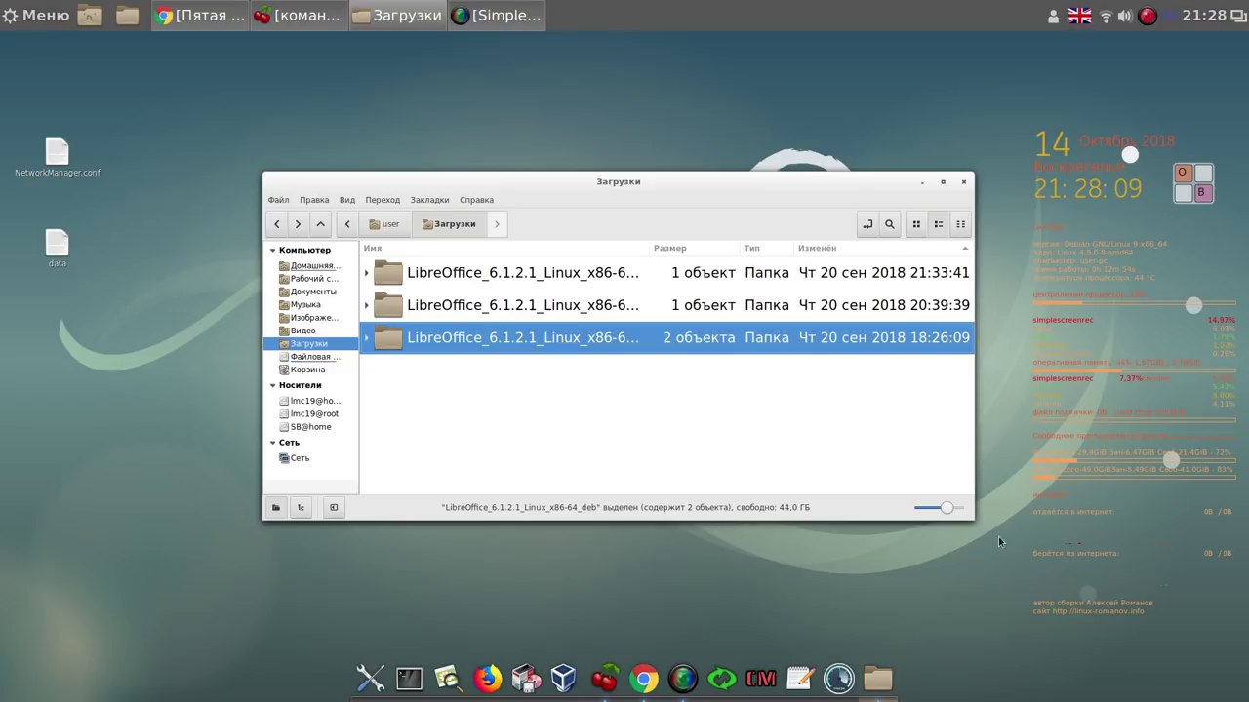
Widen the file manager window and go through the LibreOffice 6.1.2.1 langpack_ru, helppack_ru and main deb folders
{"action": "left_click_drag", "start_coordinate": [973, 514], "coordinate": [1131, 507]}
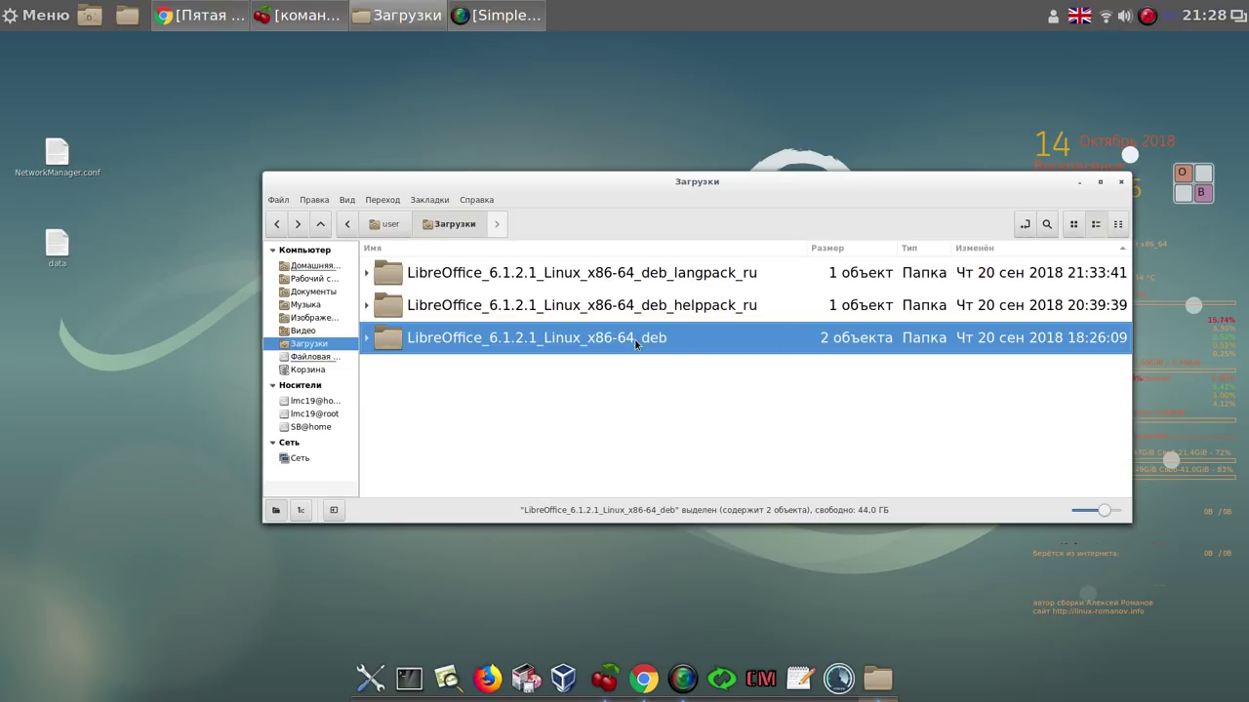
{"action": "left_click", "coordinate": [727, 275]}
{"action": "left_click", "coordinate": [728, 306]}
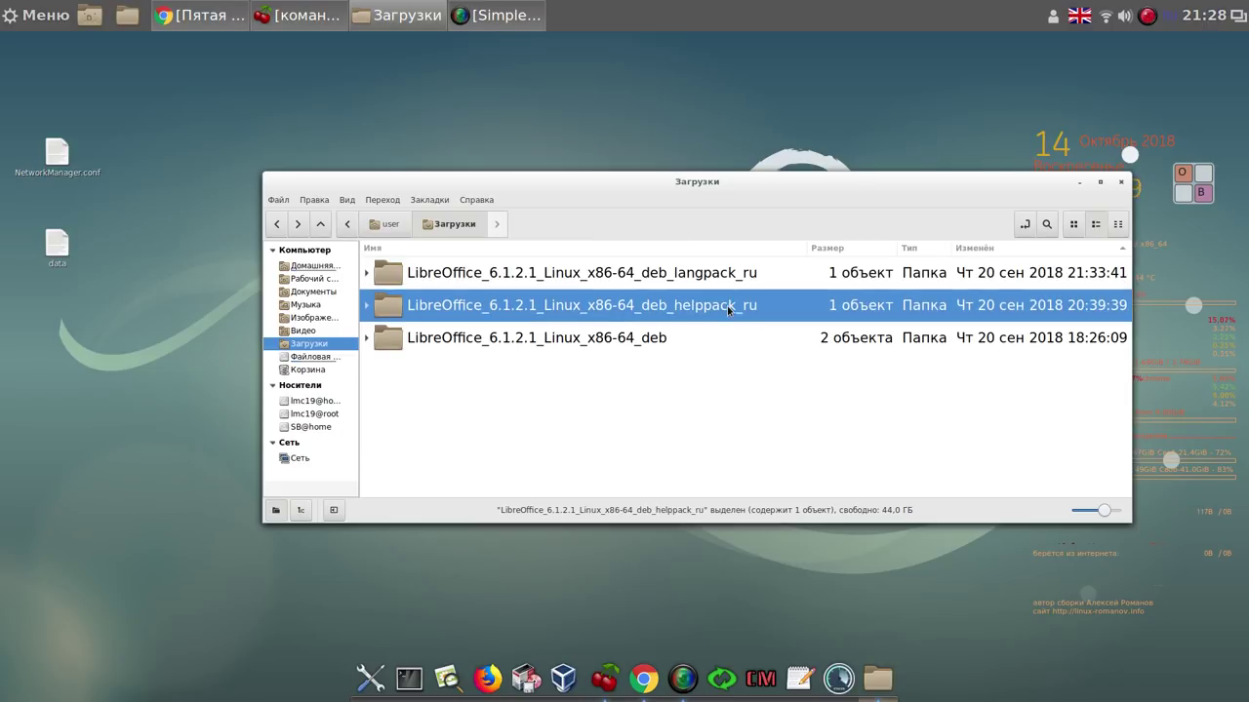
{"action": "left_click", "coordinate": [668, 338]}
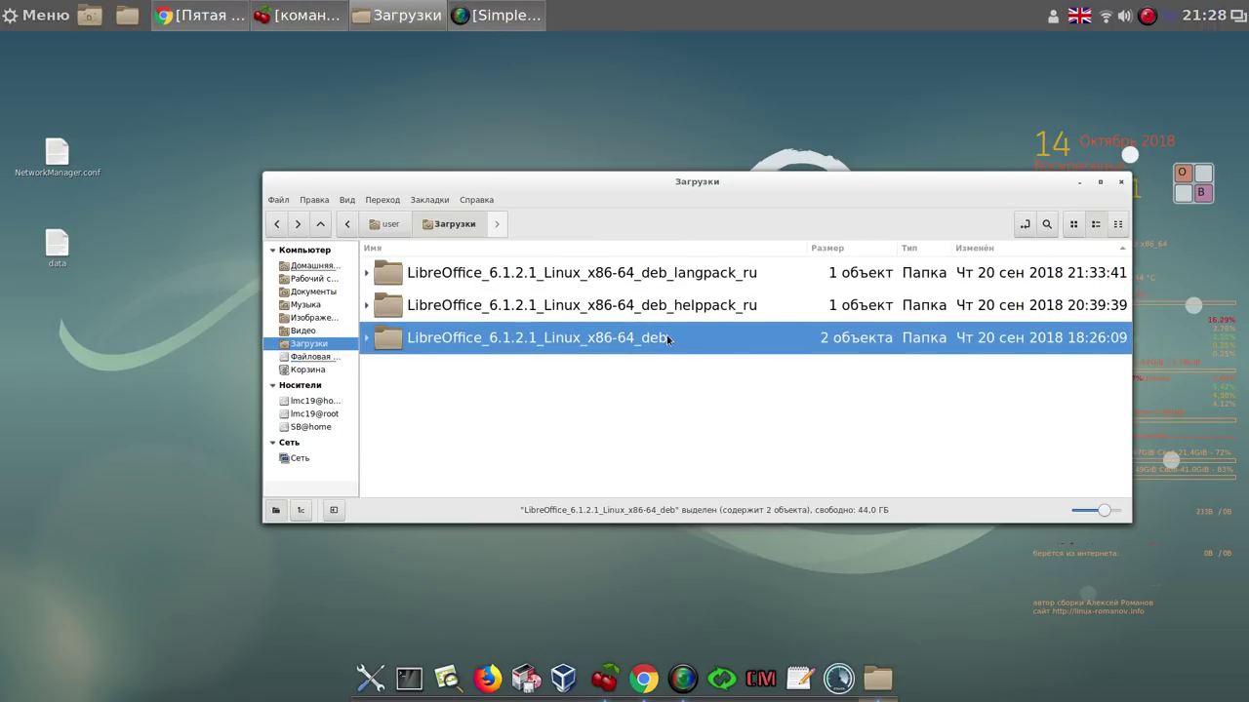
Copy the DEBS folder from LibreOffice_6.1.2.1_Linux_x86-64_deb into Загрузки and minimize the file manager
{"action": "double_click", "coordinate": [668, 338]}
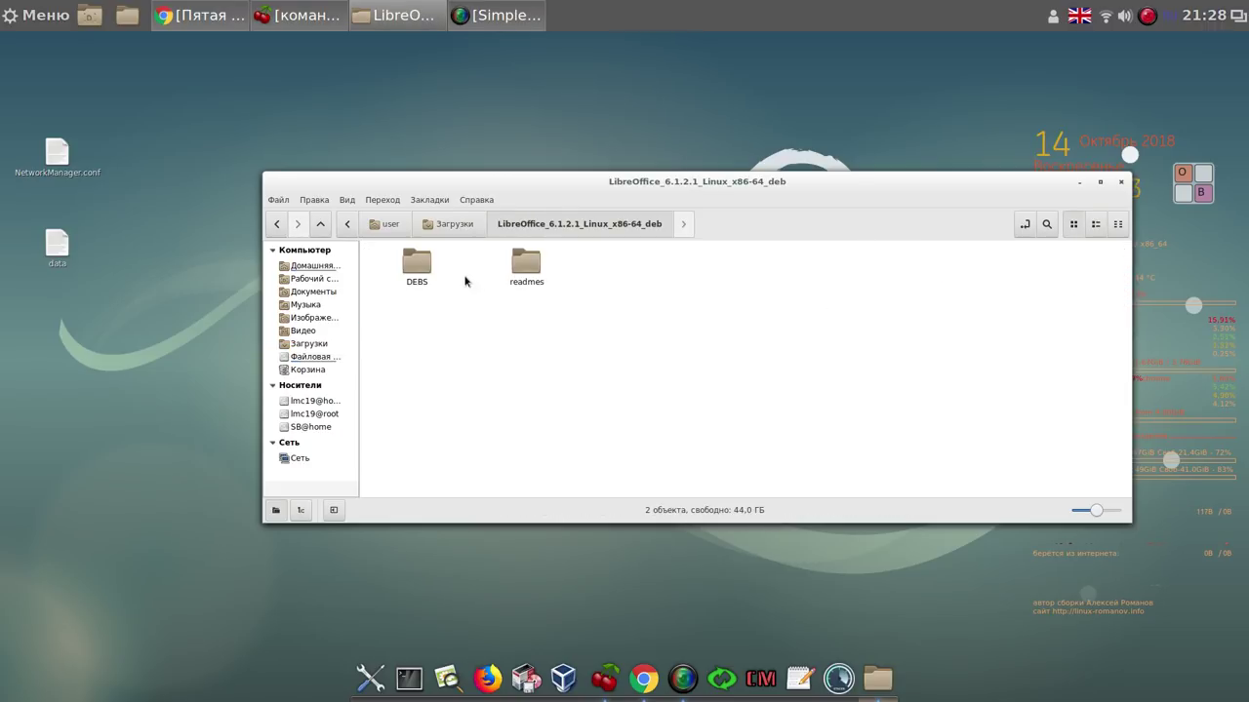
{"action": "left_click", "coordinate": [429, 278]}
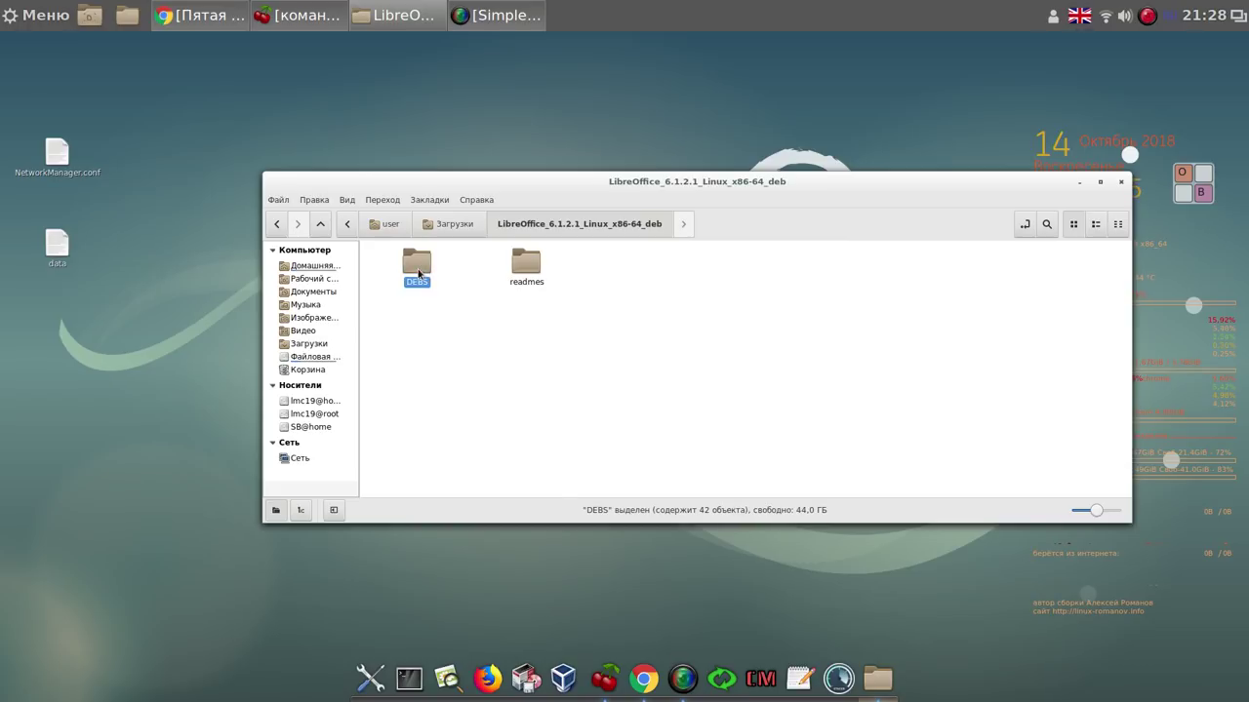
{"action": "right_click", "coordinate": [420, 274]}
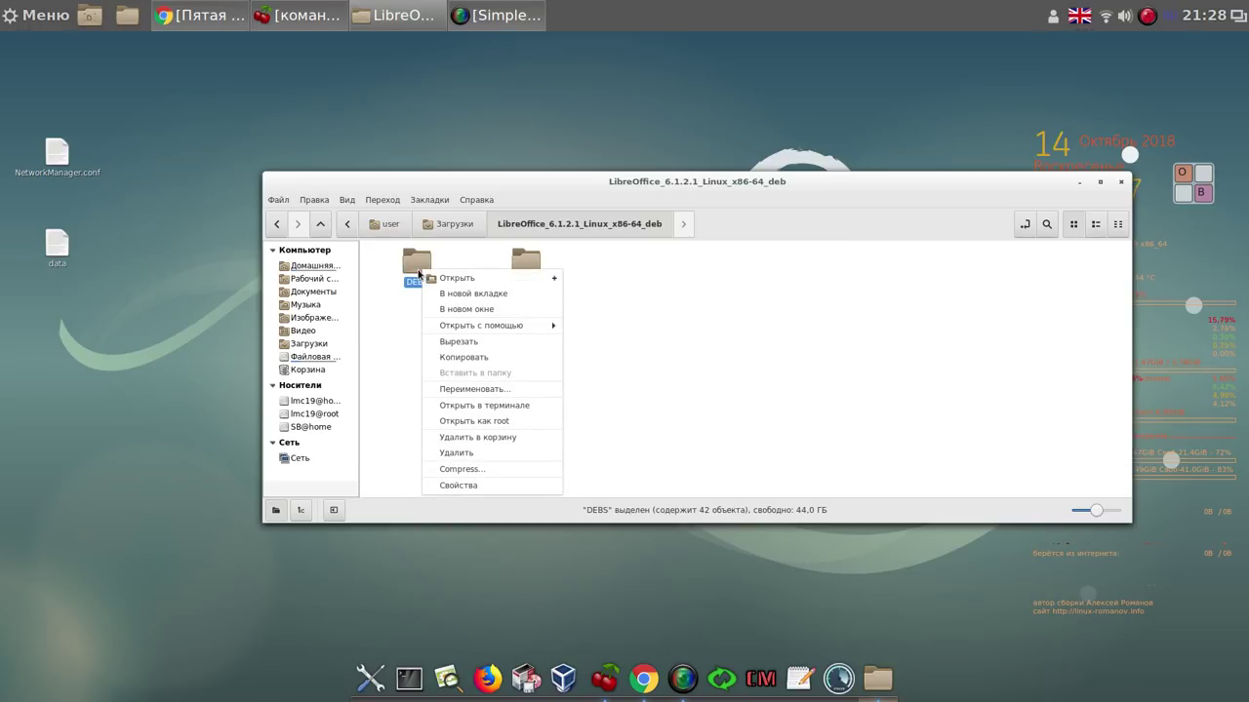
{"action": "left_click", "coordinate": [465, 359]}
{"action": "left_click", "coordinate": [459, 226]}
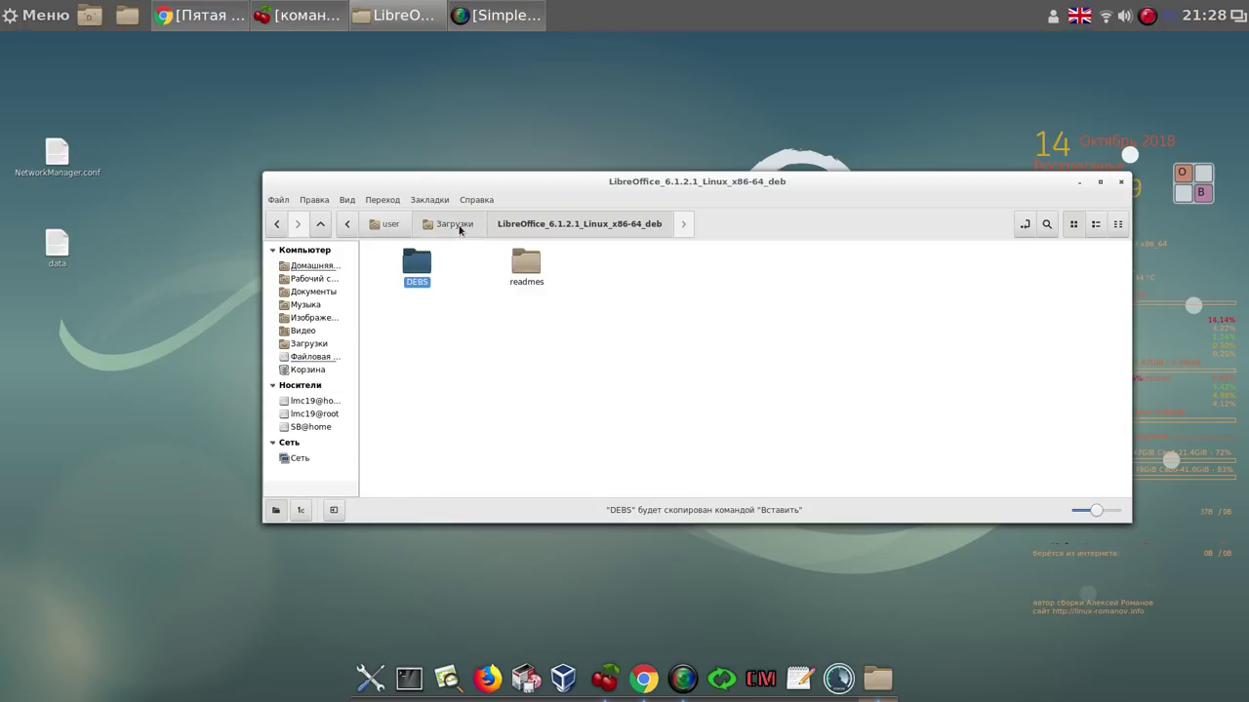
{"action": "left_click", "coordinate": [524, 413]}
{"action": "right_click", "coordinate": [522, 411]}
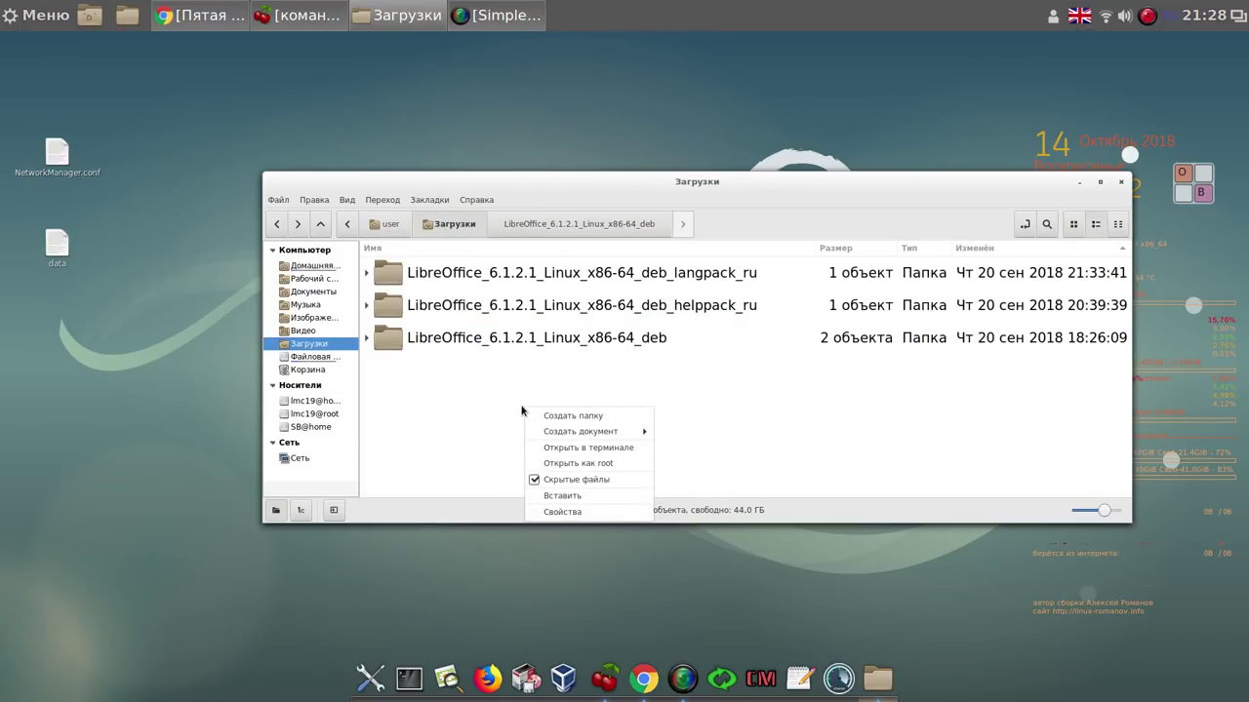
{"action": "left_click", "coordinate": [572, 495]}
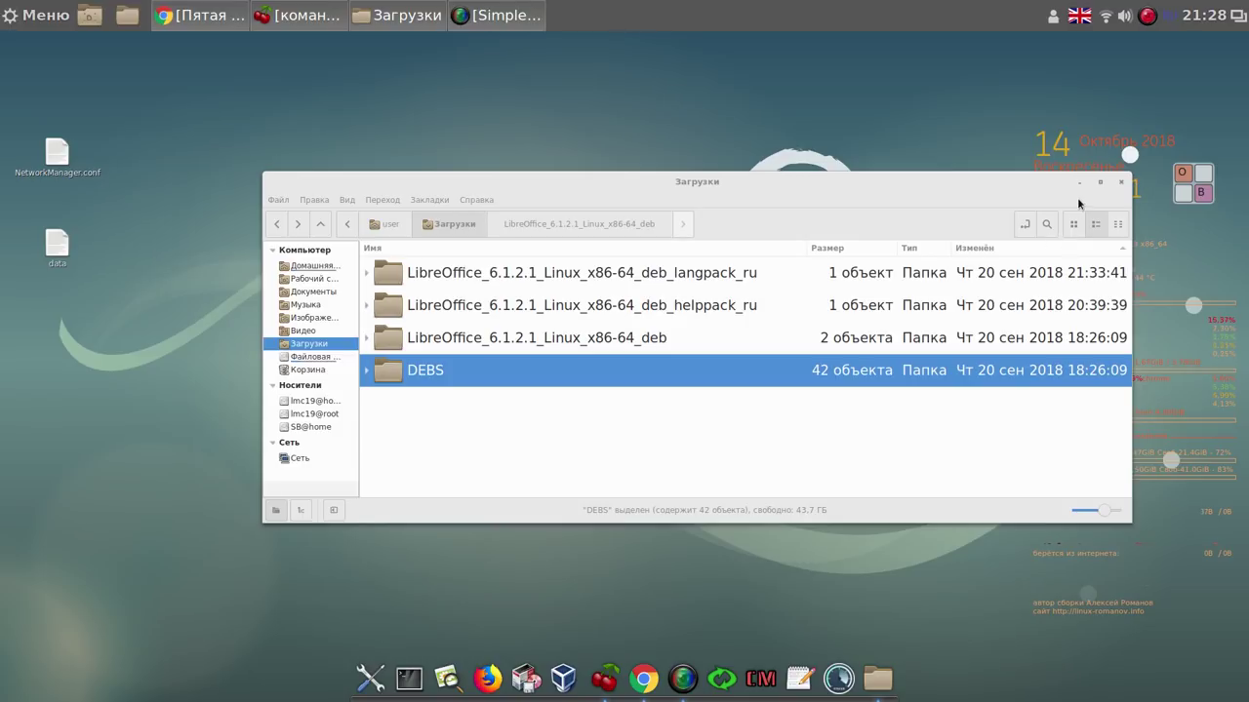
{"action": "left_click", "coordinate": [1079, 185]}
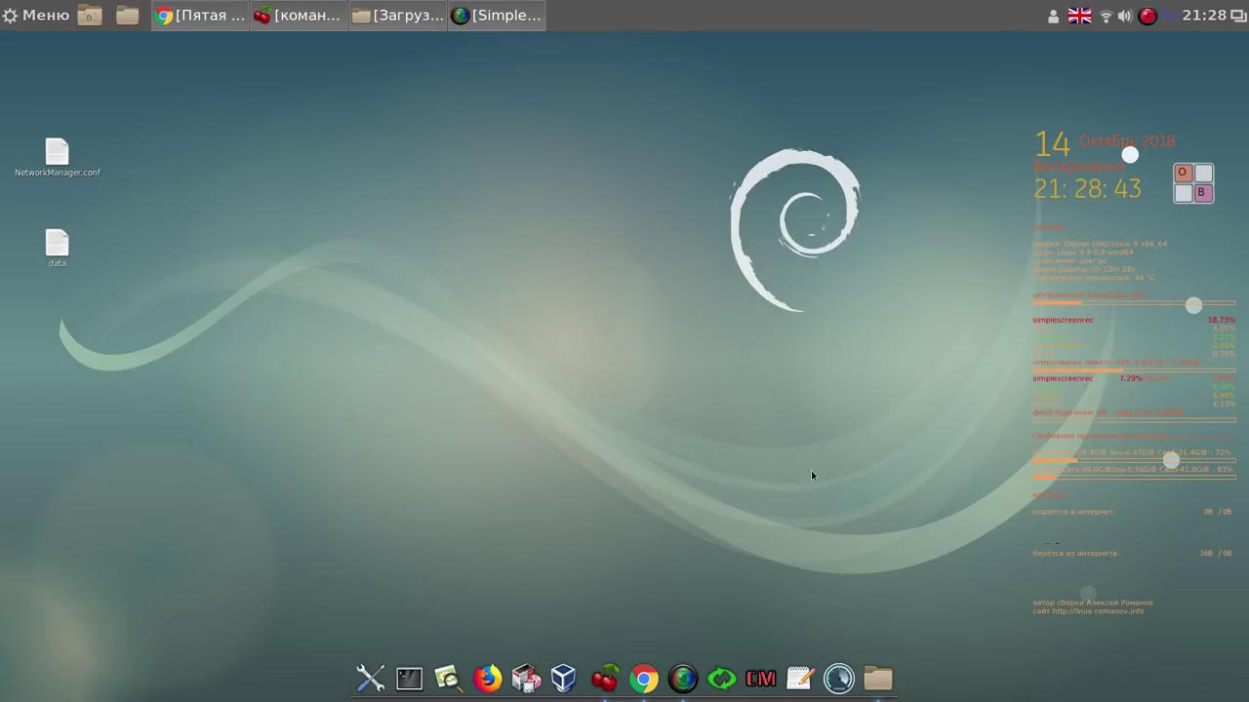
Run "cd ~/Загрузки/DEBS" from the CherryTree notes in a new terminal placed beside them
{"action": "left_click", "coordinate": [605, 678]}
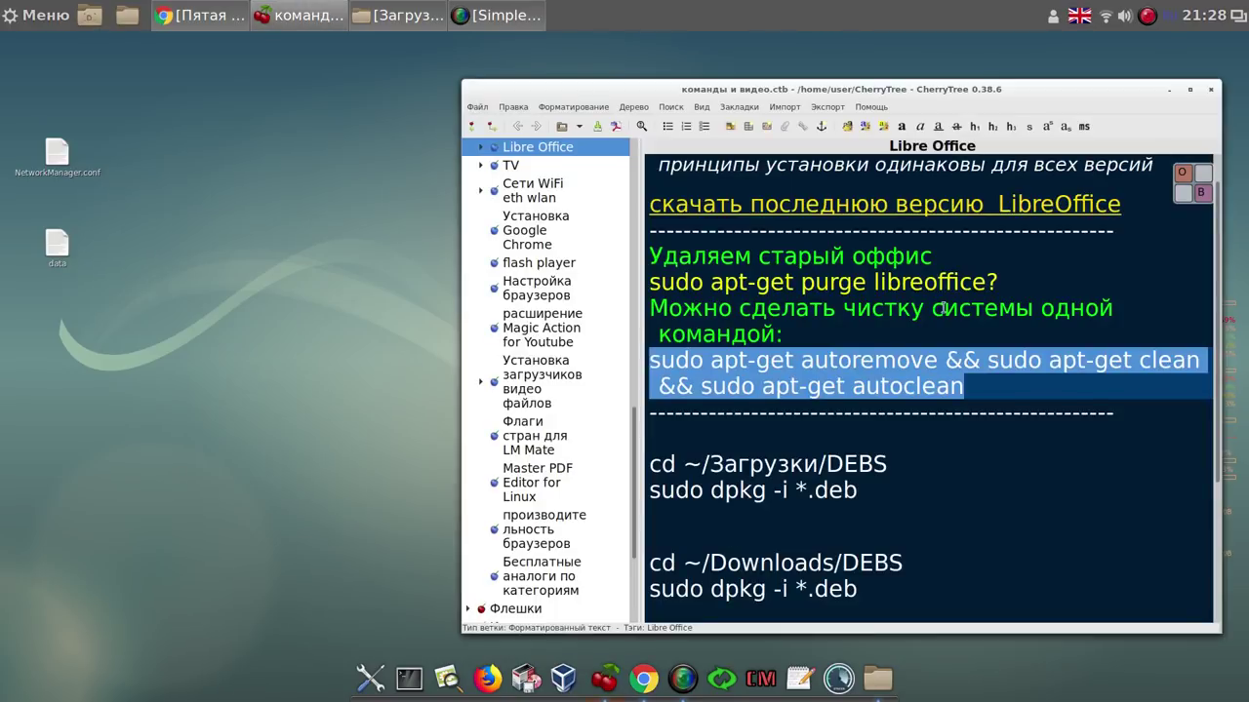
{"action": "left_click", "coordinate": [888, 465]}
{"action": "left_click_drag", "start_coordinate": [888, 464], "coordinate": [621, 478]}
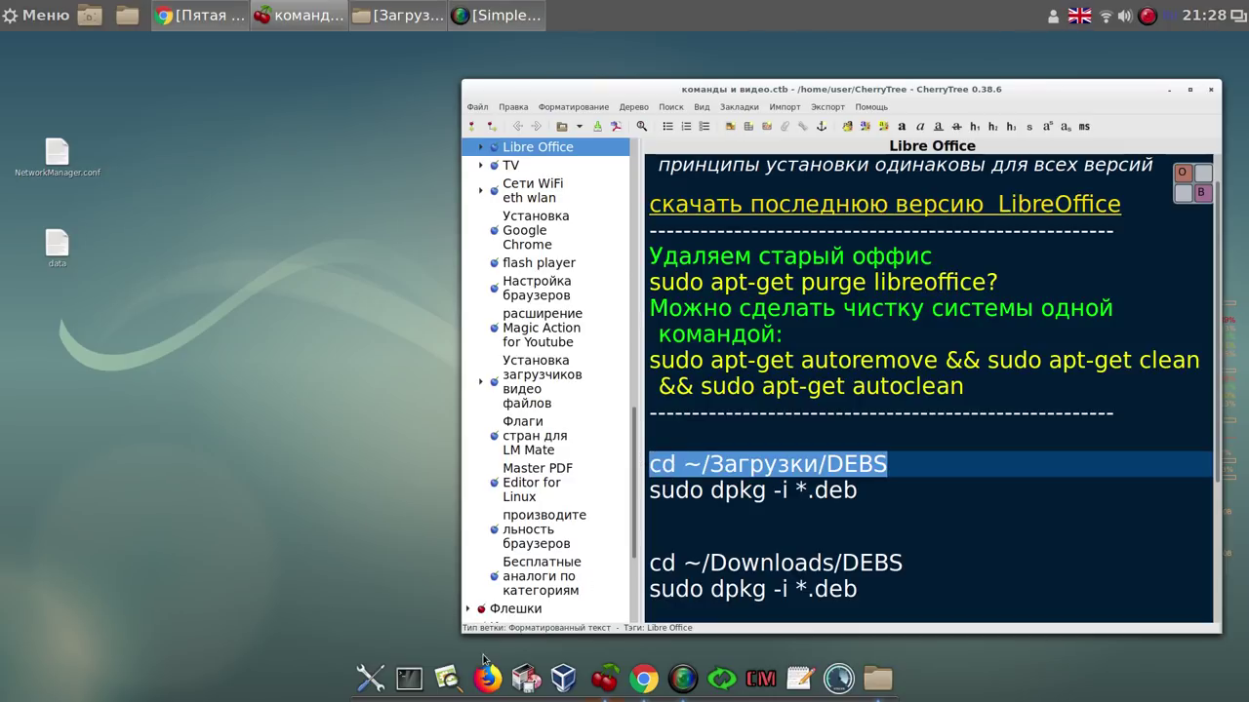
{"action": "left_click", "coordinate": [409, 679]}
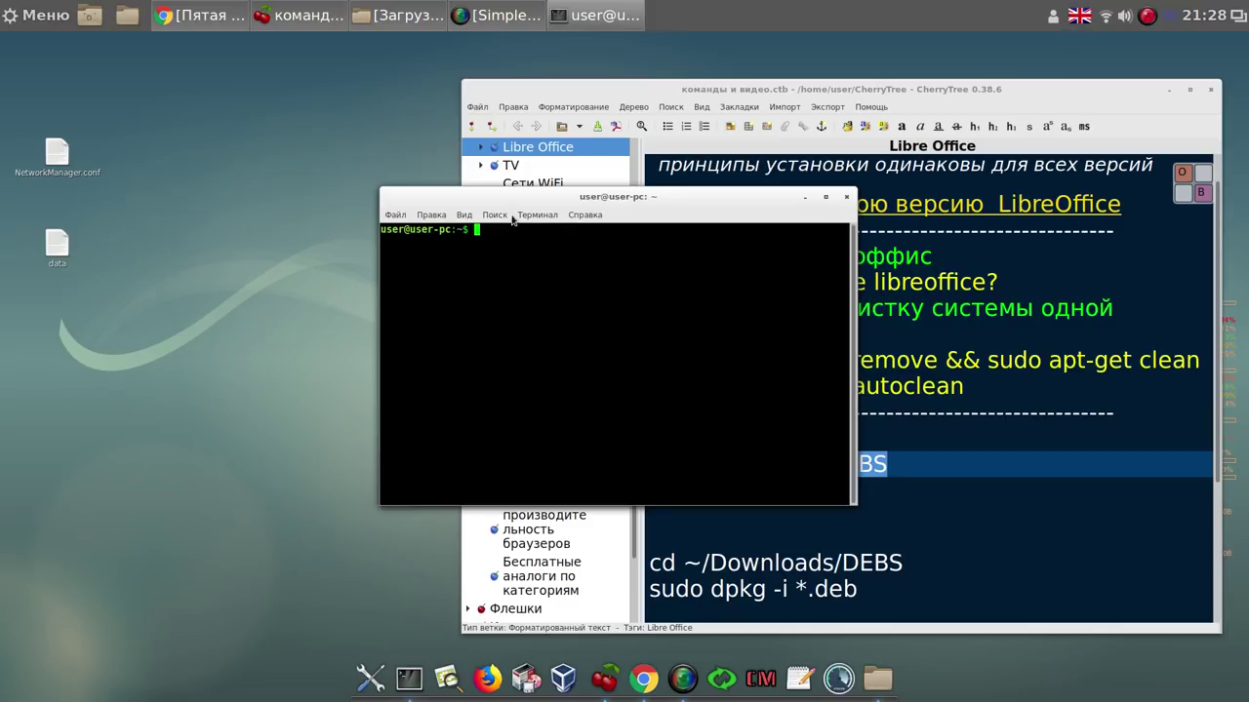
{"action": "left_click_drag", "start_coordinate": [493, 201], "coordinate": [195, 124]}
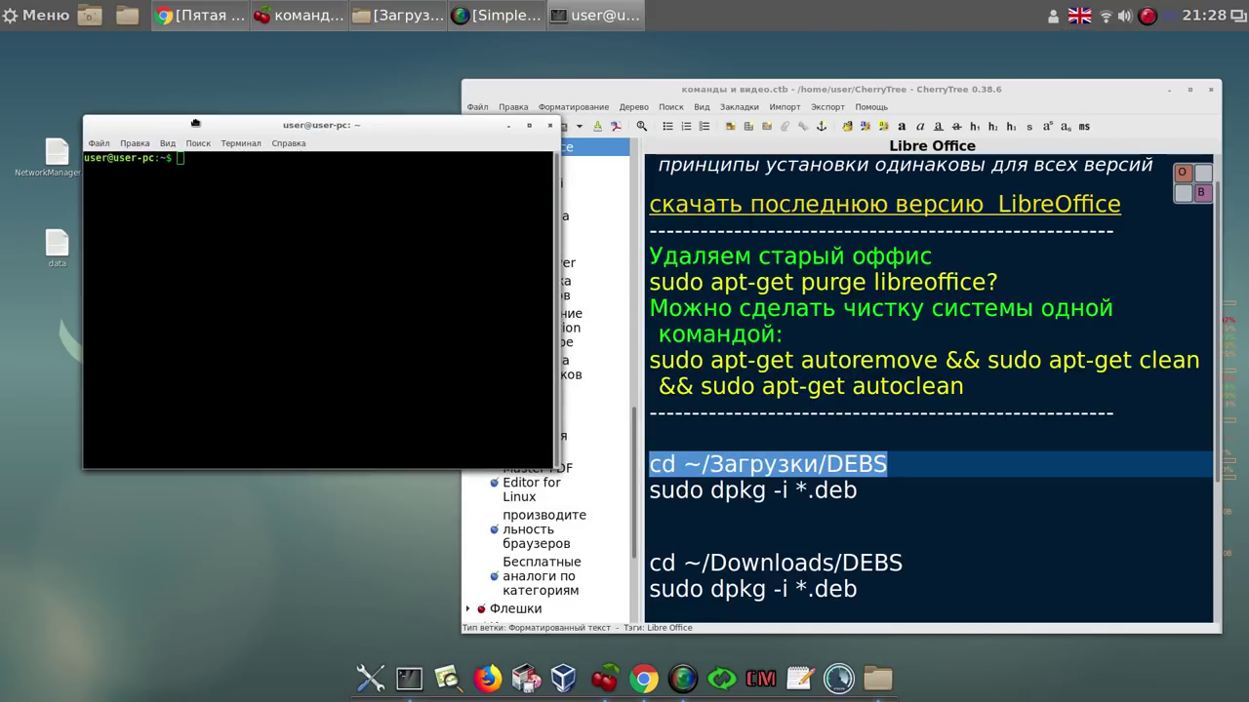
{"action": "left_click_drag", "start_coordinate": [701, 466], "coordinate": [242, 311]}
{"action": "left_click", "coordinate": [237, 257]}
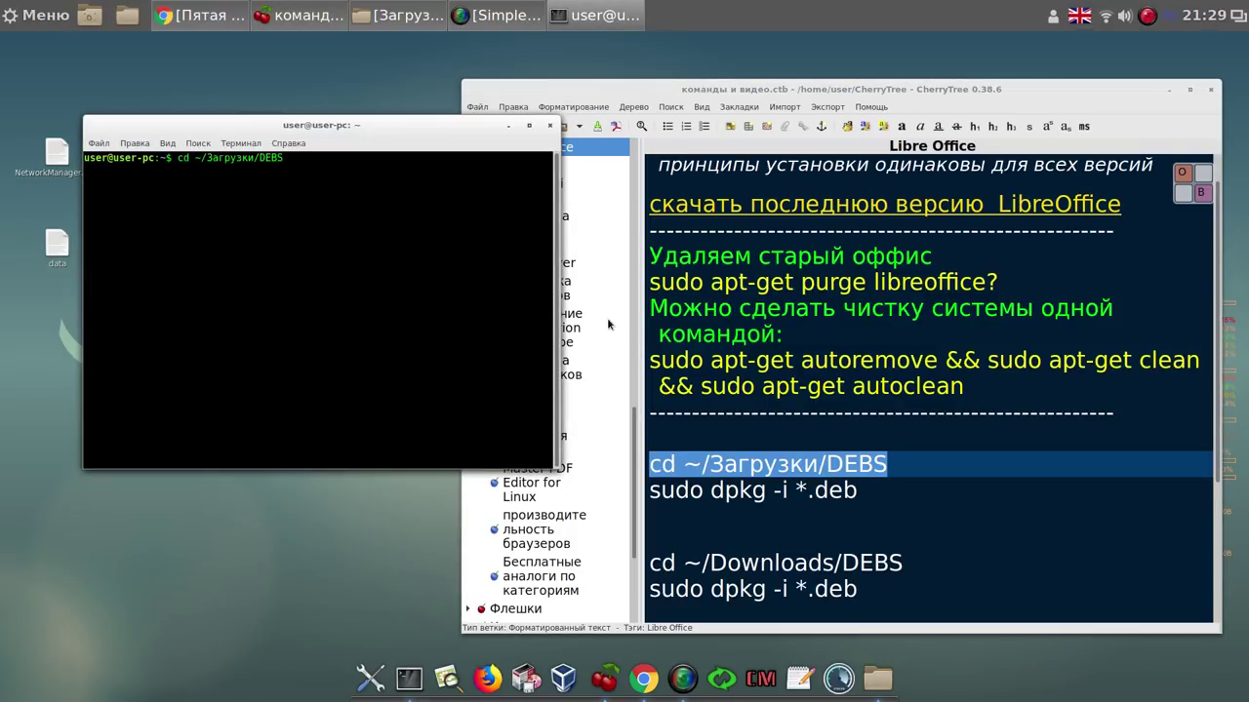
{"action": "left_click", "coordinate": [1185, 193]}
{"action": "left_click", "coordinate": [1016, 519]}
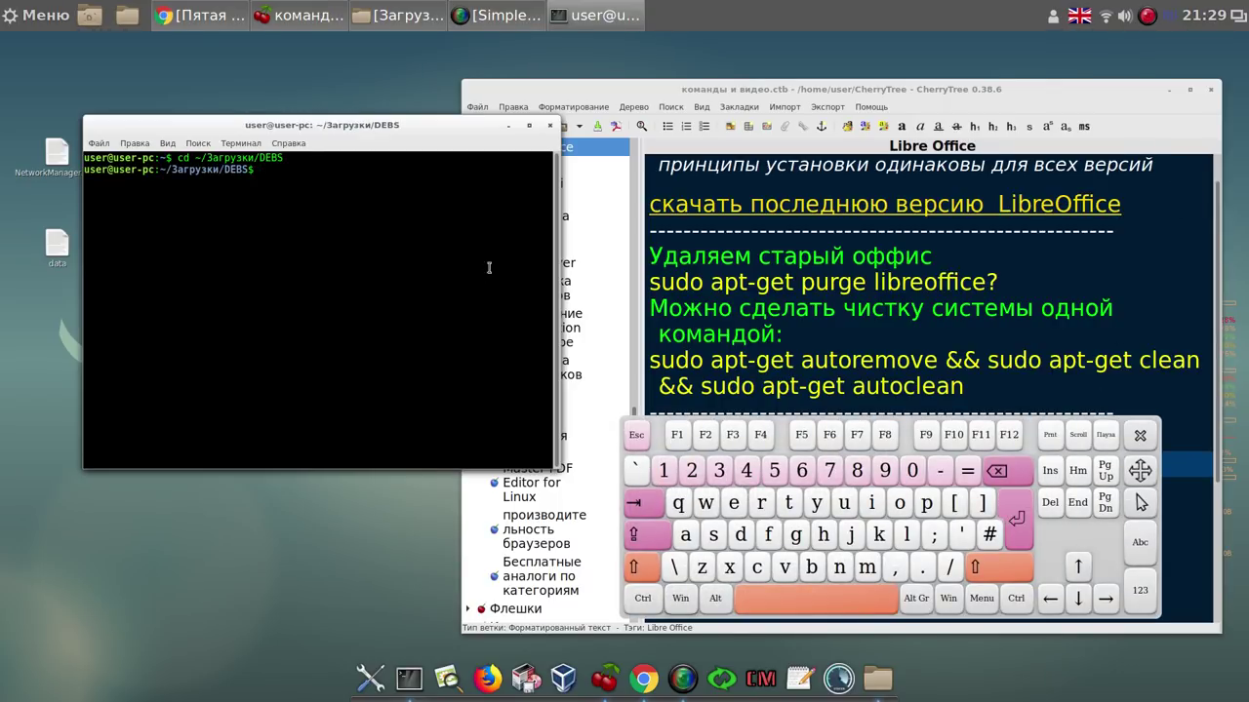
Run "sudo dpkg -i *.deb" from the notes in the DEBS folder, entering the account password to authorize the installation
{"action": "left_click_drag", "start_coordinate": [1126, 480], "coordinate": [1108, 198]}
{"action": "left_click_drag", "start_coordinate": [858, 491], "coordinate": [292, 303]}
{"action": "left_click", "coordinate": [297, 294]}
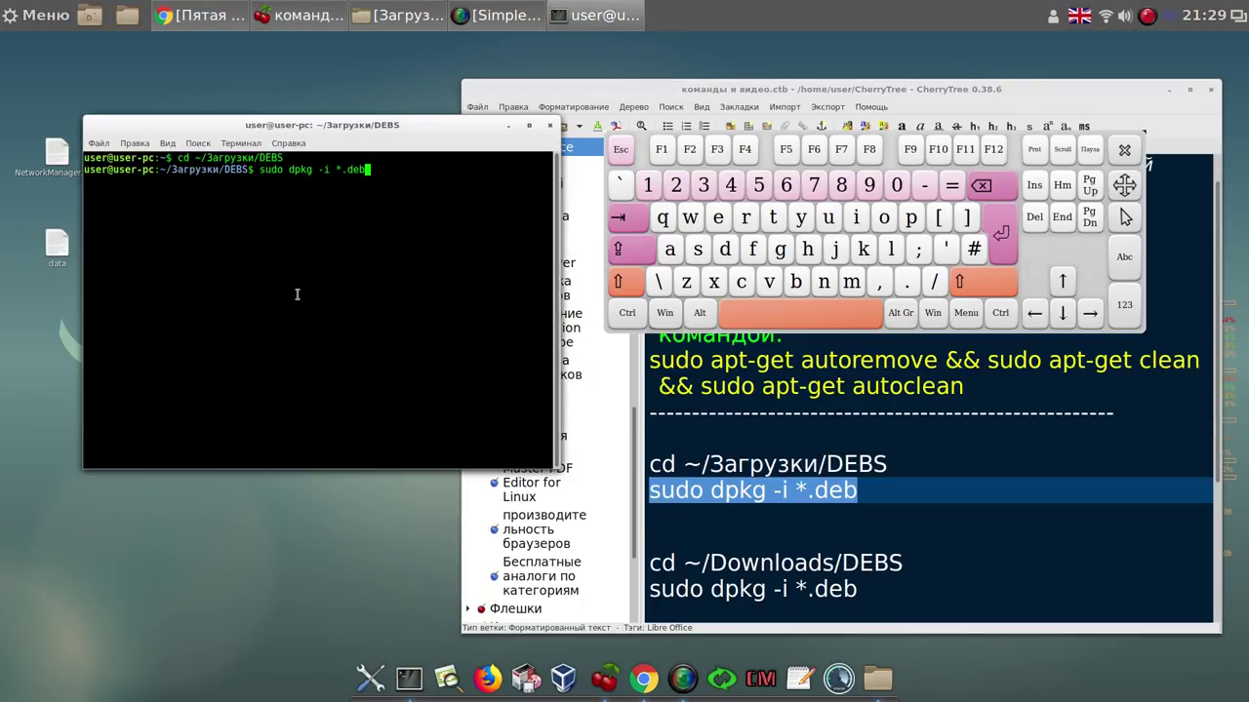
{"action": "left_click", "coordinate": [999, 231]}
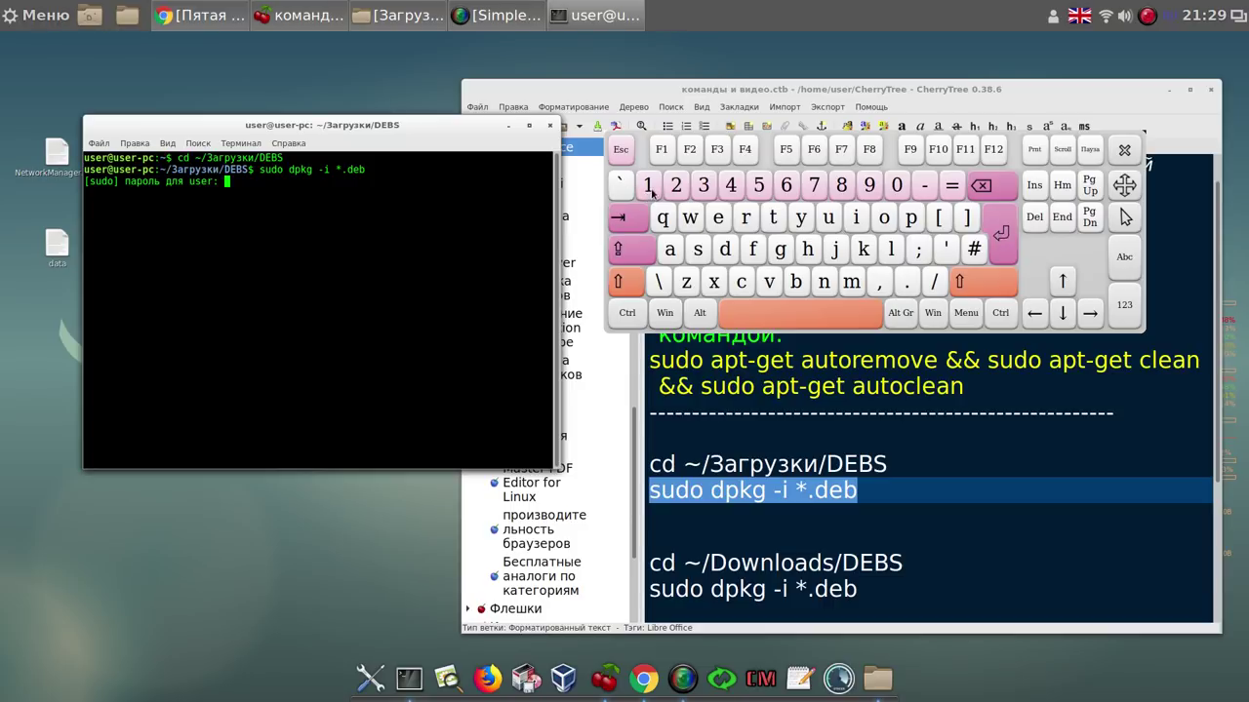
{"action": "left_click", "coordinate": [1001, 233]}
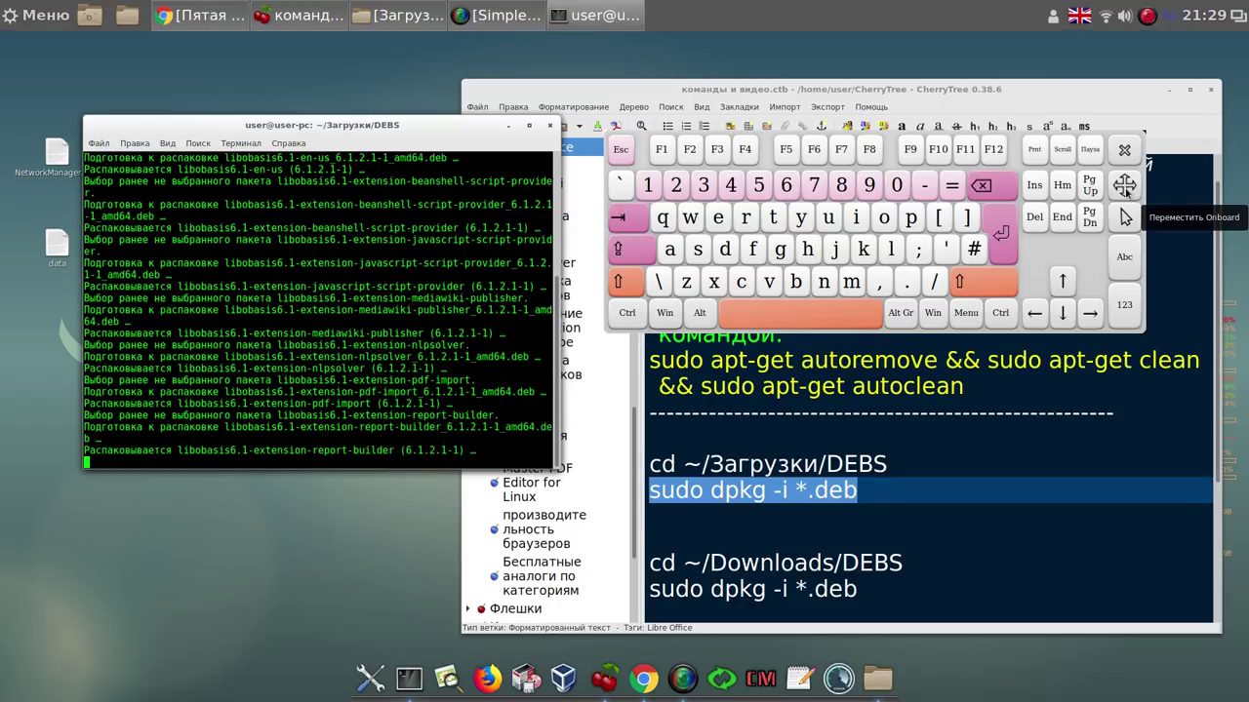
Move the on-screen keyboard aside, then collapse it and close the CherryTree notes window
{"action": "left_click_drag", "start_coordinate": [1124, 184], "coordinate": [1099, 484]}
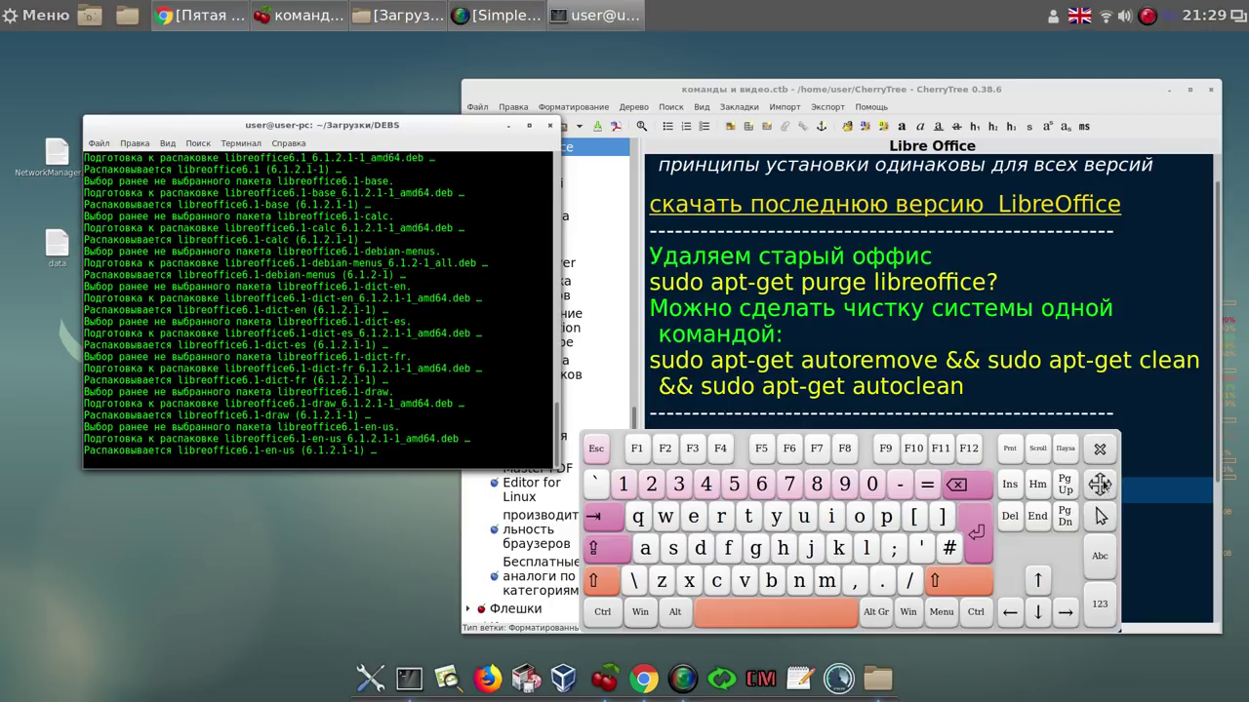
{"action": "left_click_drag", "start_coordinate": [1099, 484], "coordinate": [1189, 116]}
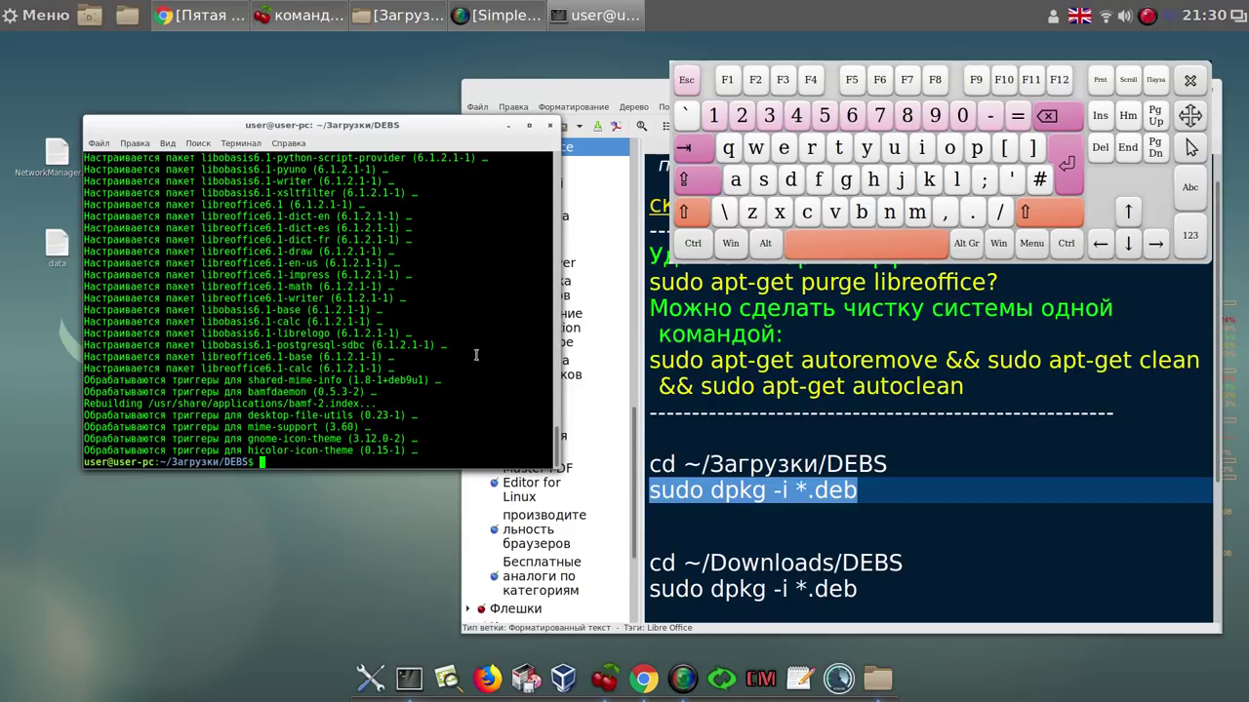
{"action": "mouse_move", "coordinate": [498, 13]}
{"action": "left_click", "coordinate": [592, 90]}
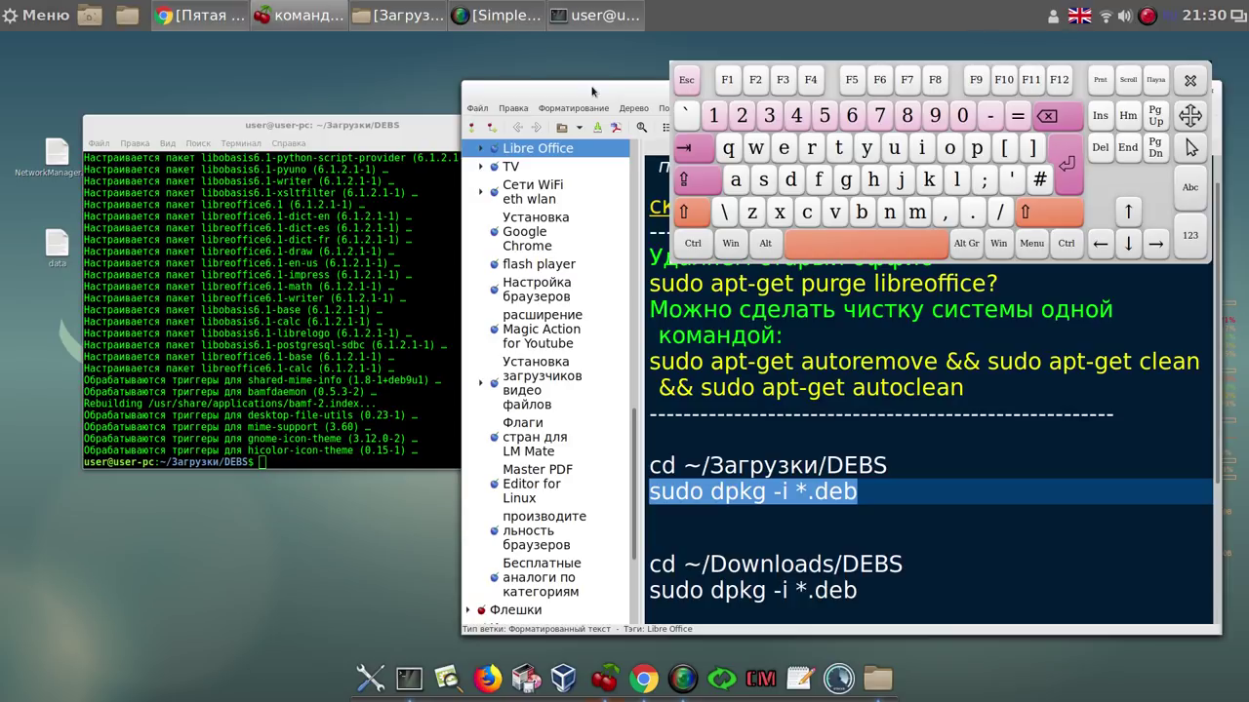
{"action": "left_click", "coordinate": [1190, 80]}
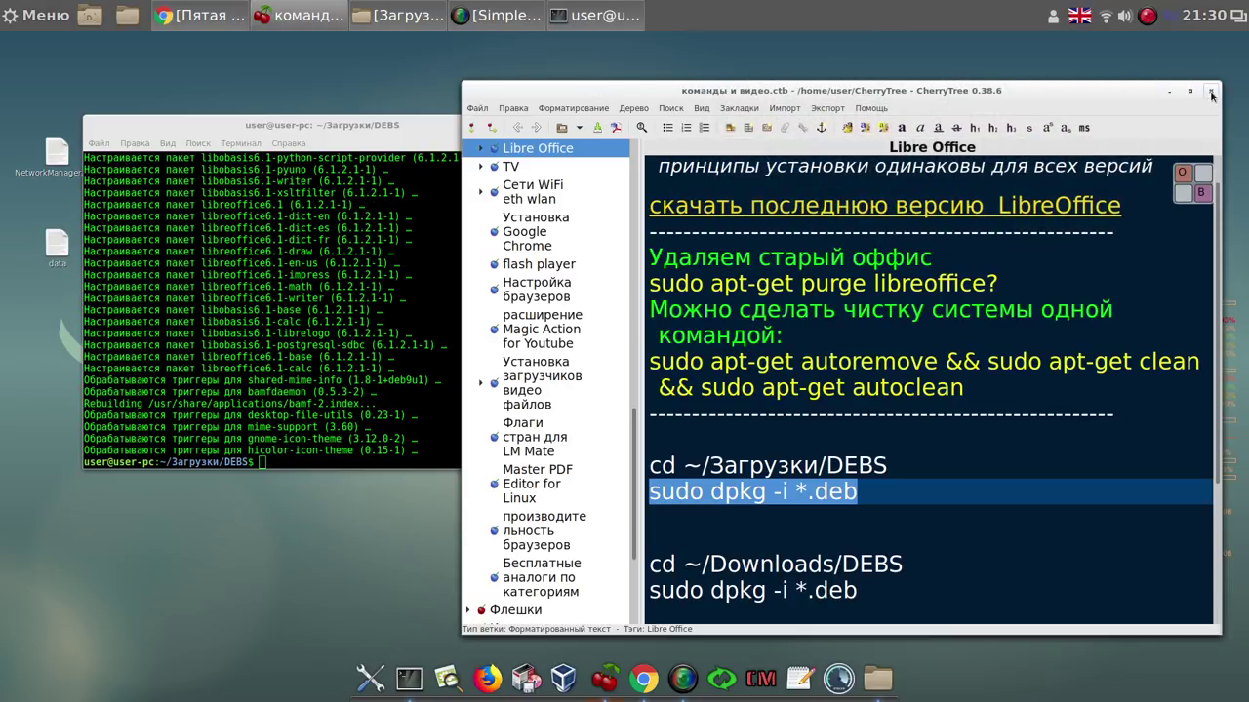
{"action": "left_click", "coordinate": [1212, 93]}
Permanently delete the DEBS folder of the main LibreOffice package from Загрузки
{"action": "left_click", "coordinate": [305, 15]}
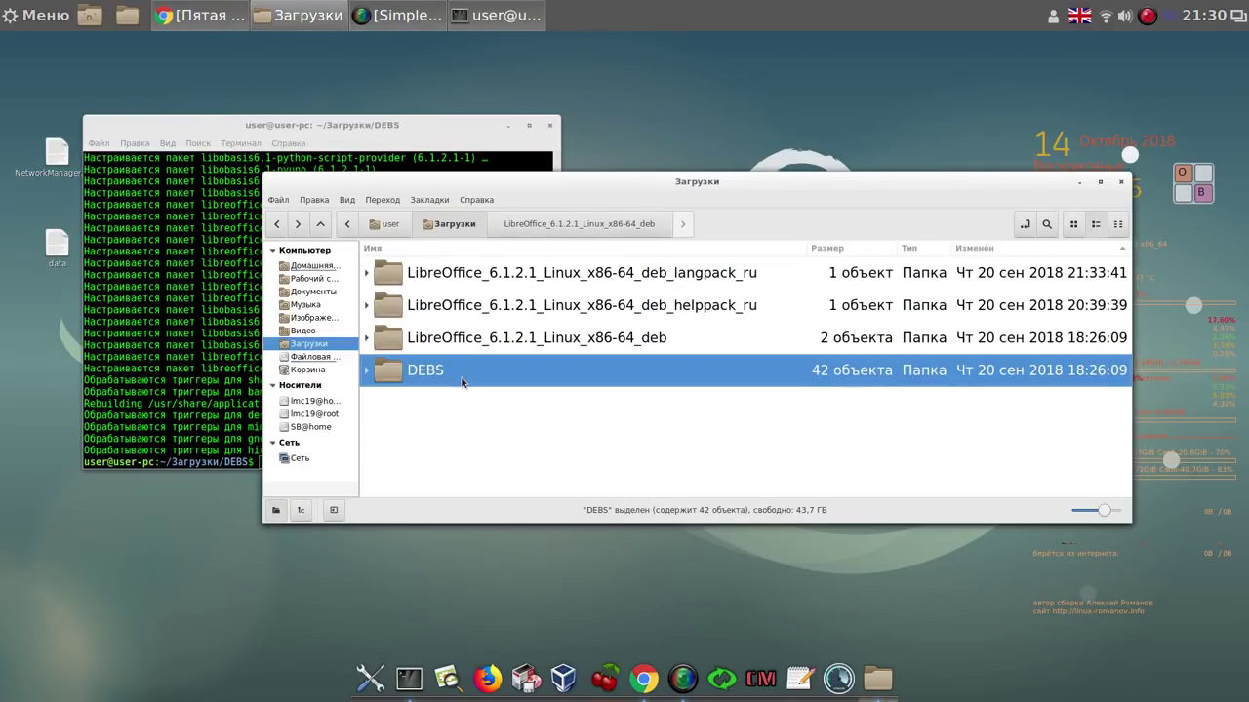
{"action": "right_click", "coordinate": [465, 378]}
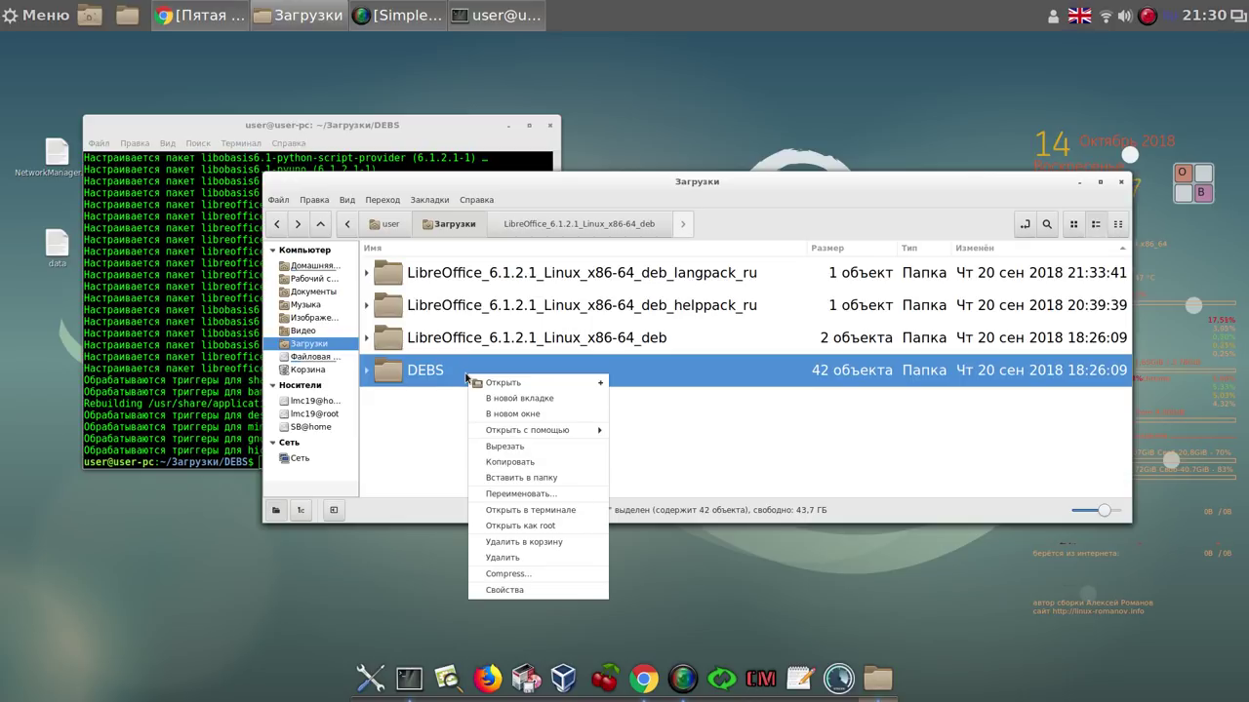
{"action": "left_click", "coordinate": [517, 558]}
{"action": "left_click", "coordinate": [757, 393]}
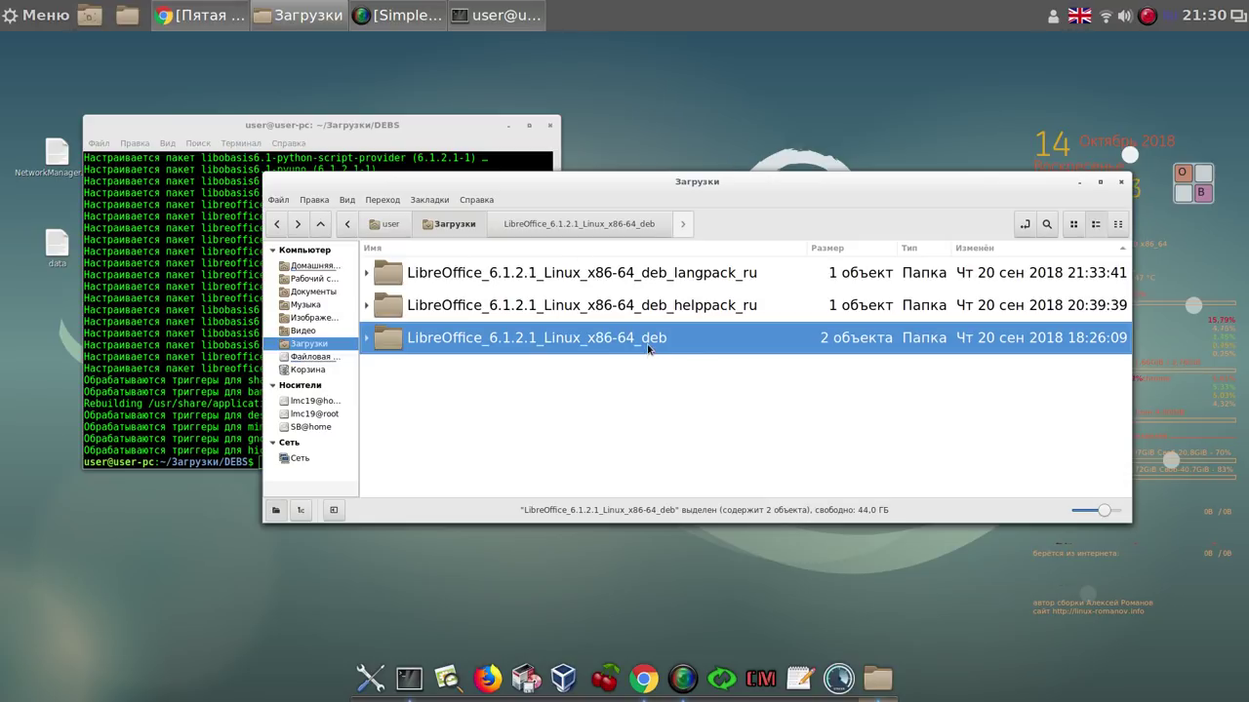
Copy the DEBS folder from LibreOffice_6.1.2.1_Linux_x86-64_deb_langpack_ru into Загрузки and minimize the file manager
{"action": "left_click", "coordinate": [680, 276]}
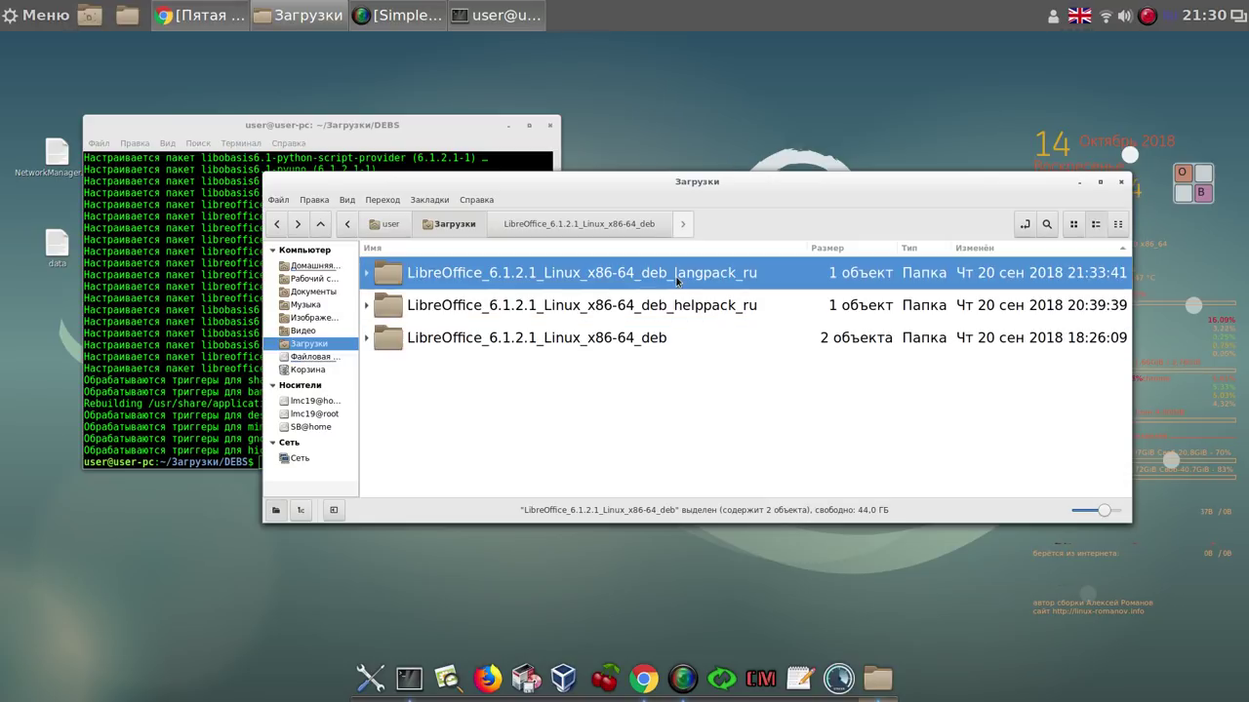
{"action": "double_click", "coordinate": [675, 274]}
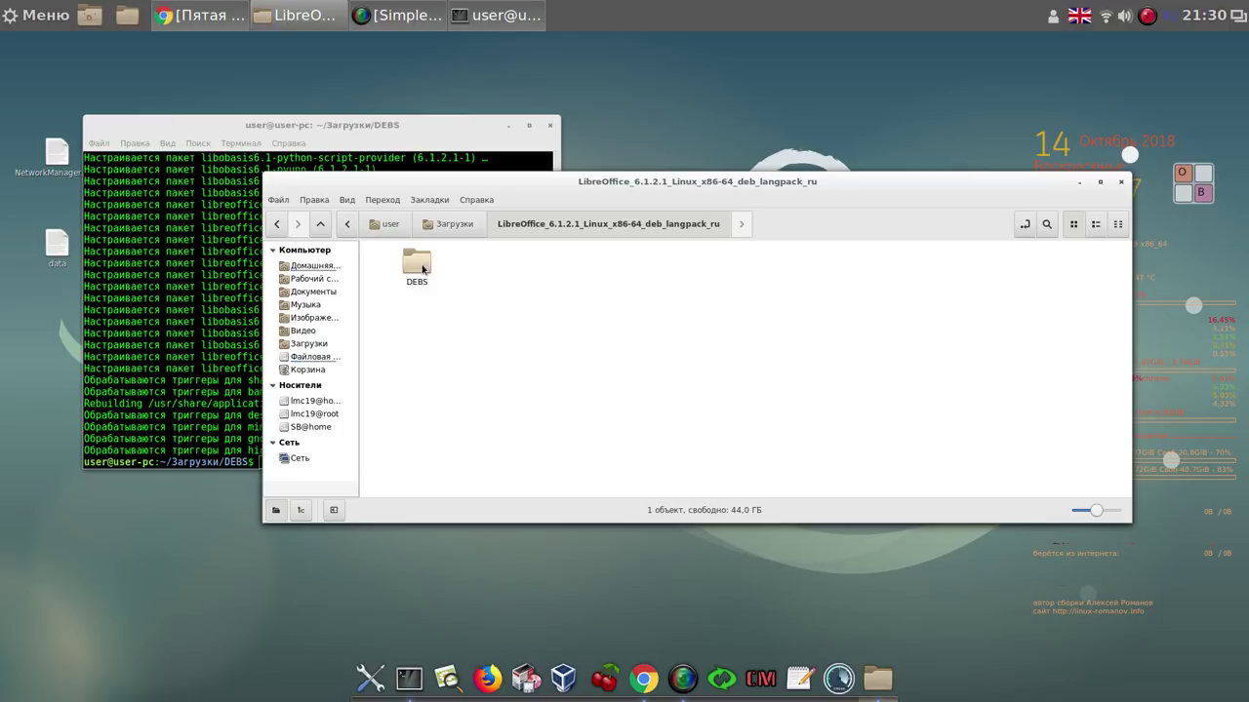
{"action": "right_click", "coordinate": [423, 269]}
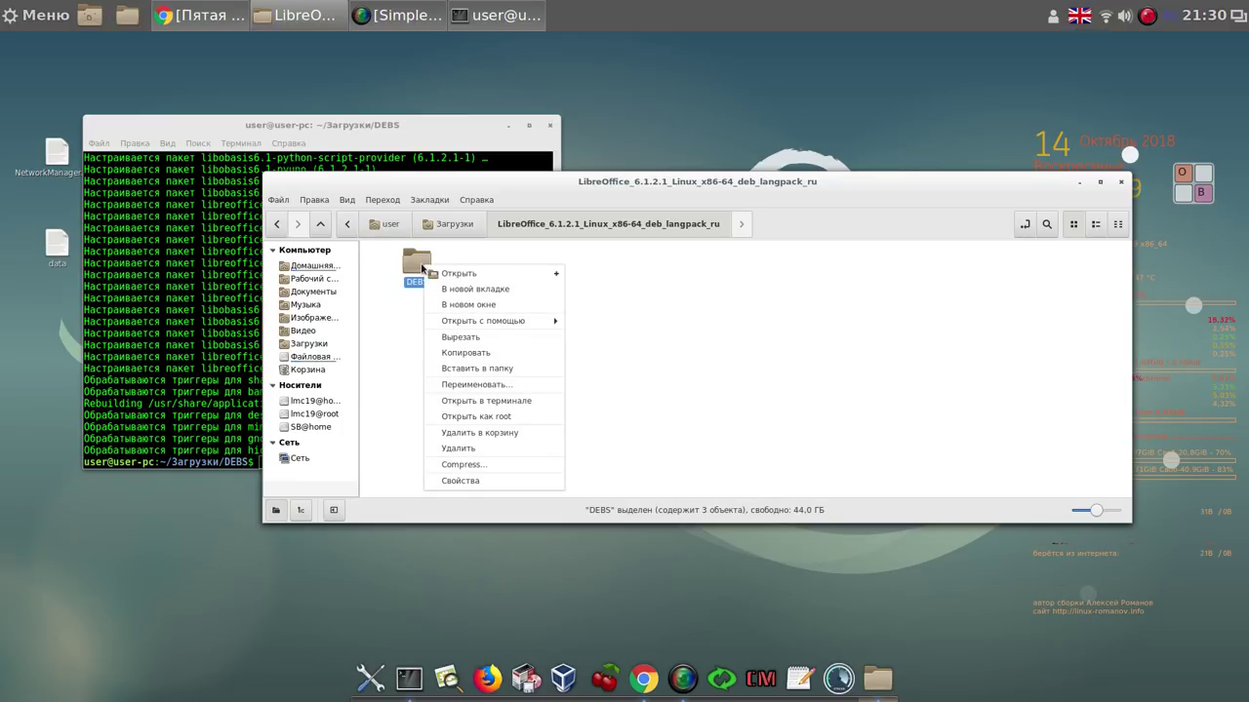
{"action": "left_click", "coordinate": [480, 353]}
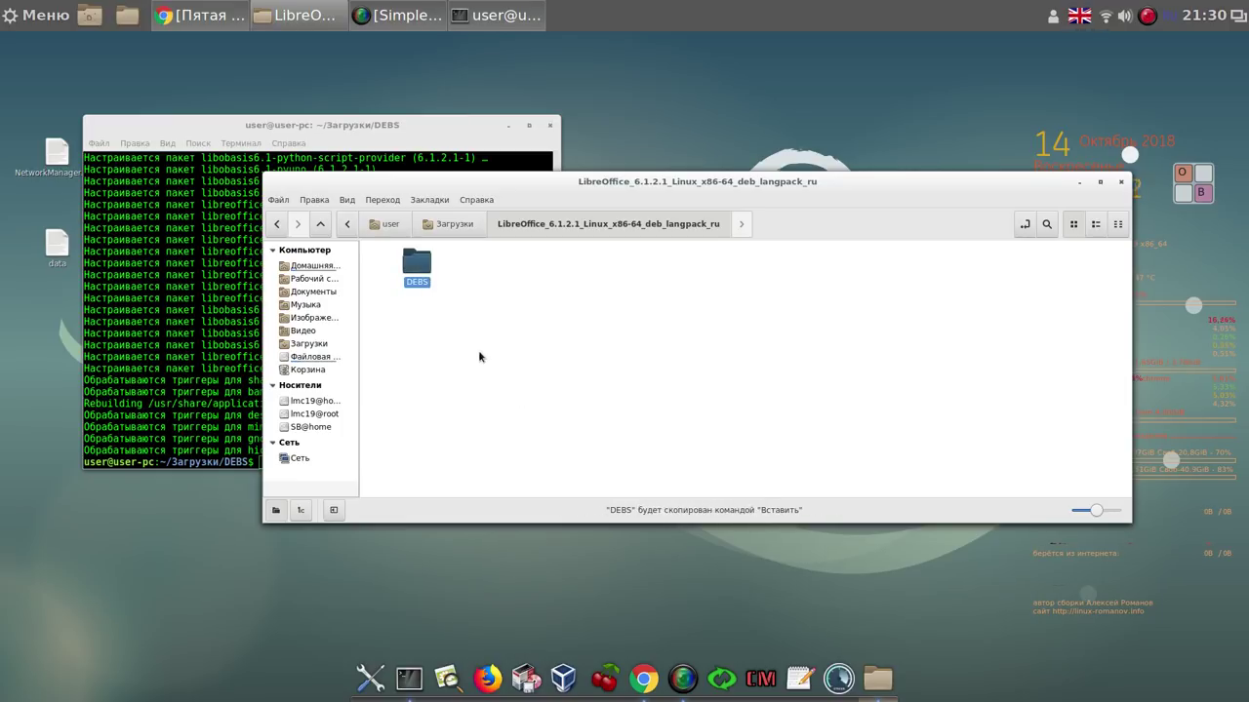
{"action": "left_click", "coordinate": [455, 225]}
{"action": "right_click", "coordinate": [507, 400]}
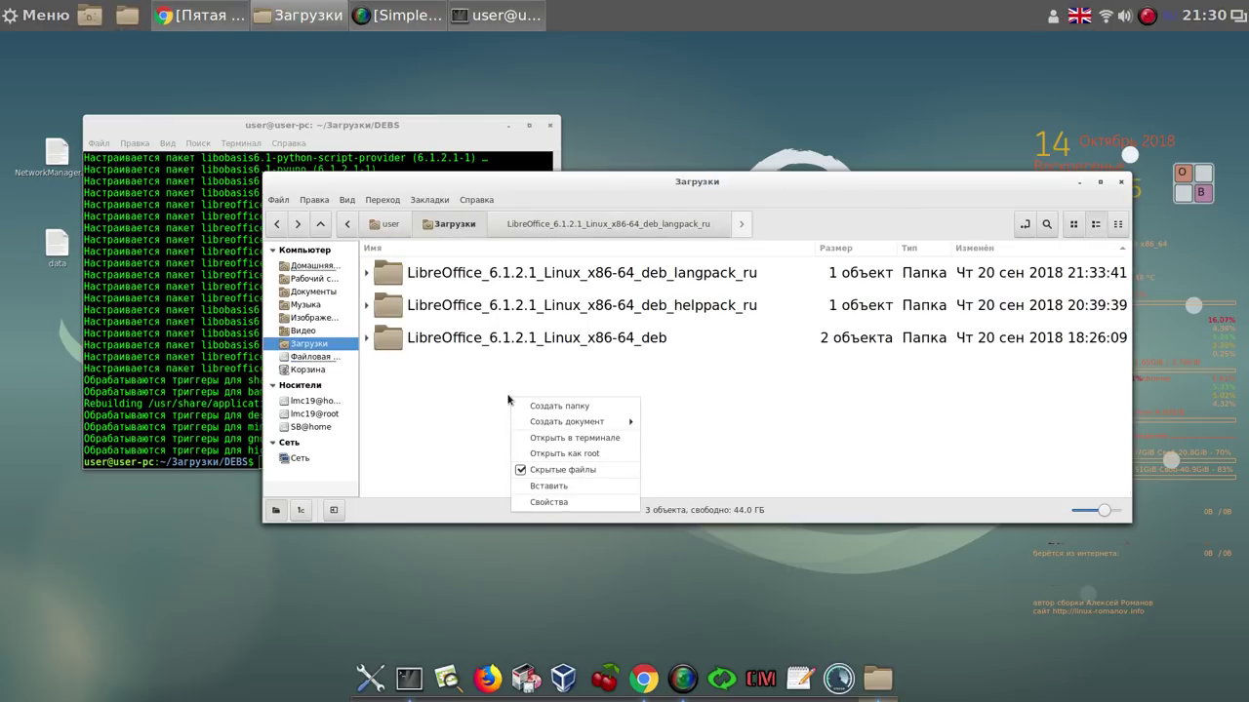
{"action": "left_click", "coordinate": [556, 488]}
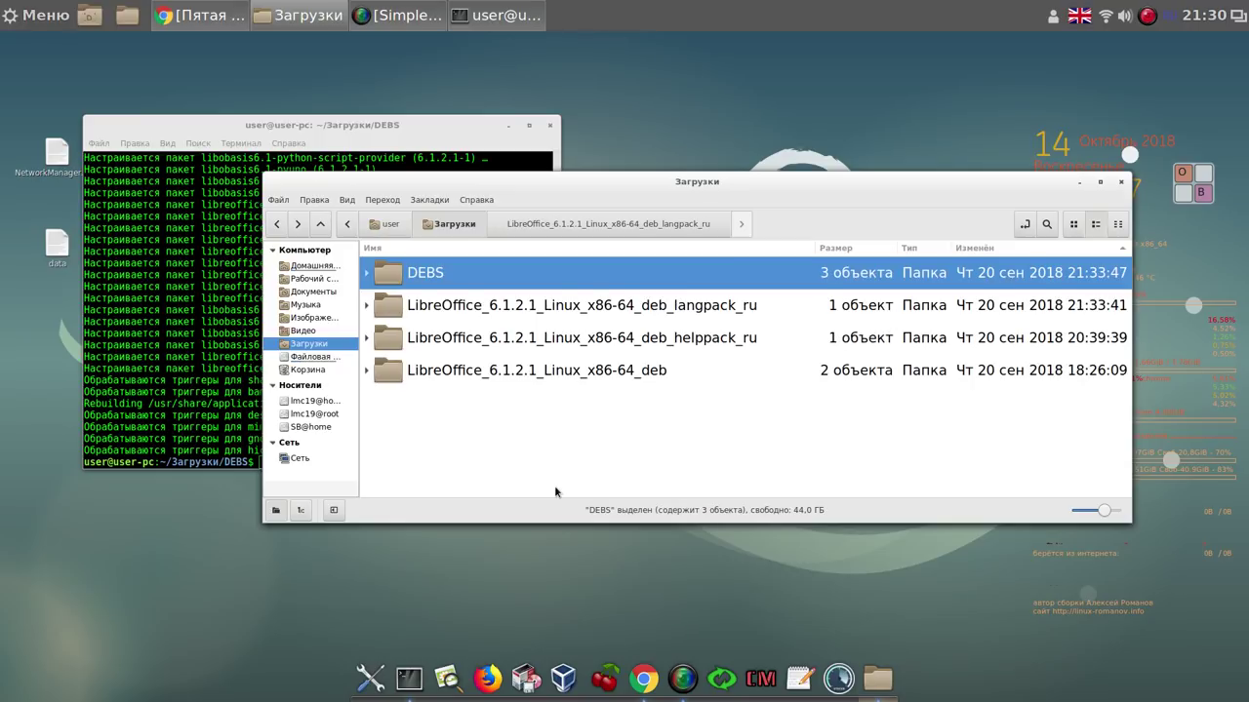
{"action": "left_click", "coordinate": [1078, 182]}
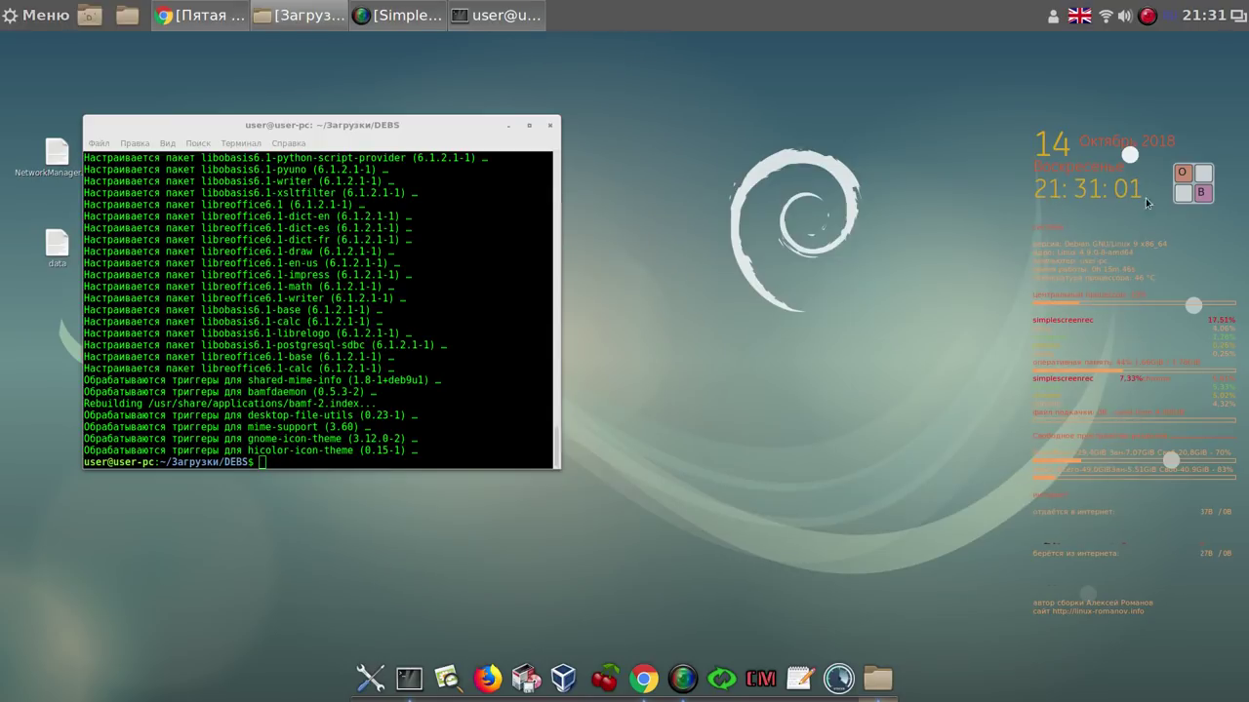
Using the on-screen keyboard, rerun "cd ~/Загрузки/DEBS" and "sudo dpkg -i *.deb" in the terminal to install the Russian language pack
{"action": "left_click", "coordinate": [1200, 195]}
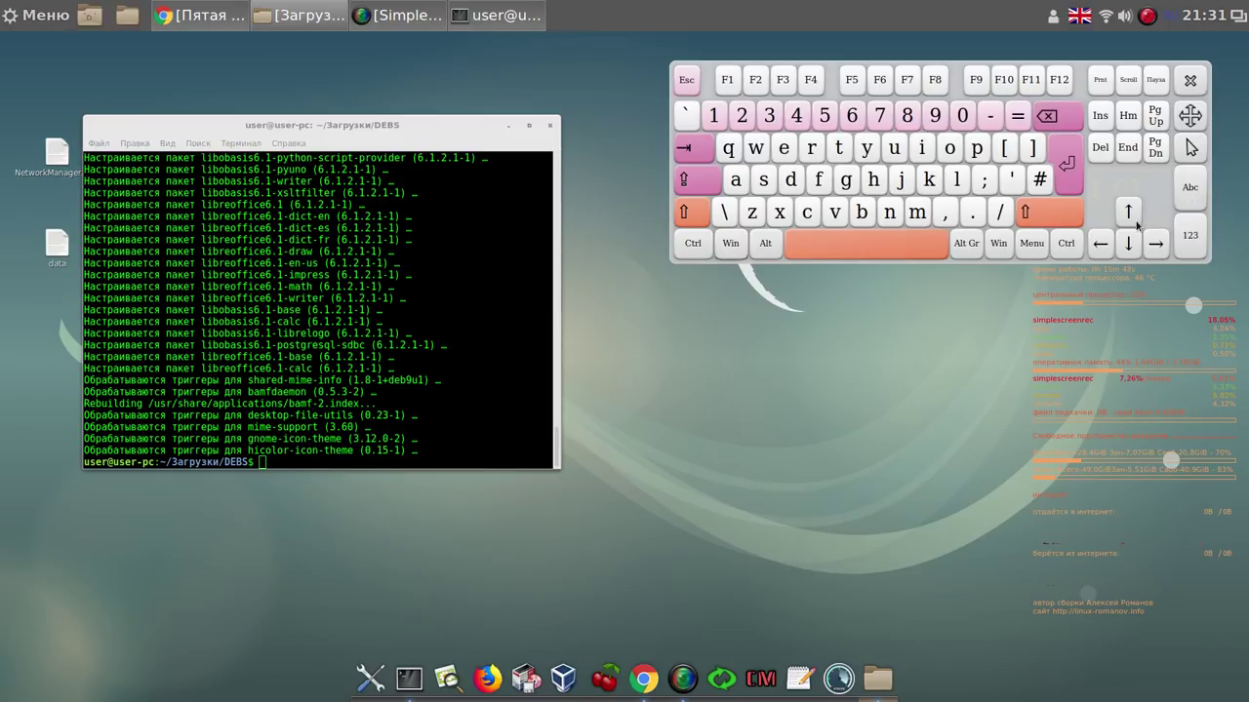
{"action": "left_click", "coordinate": [464, 441]}
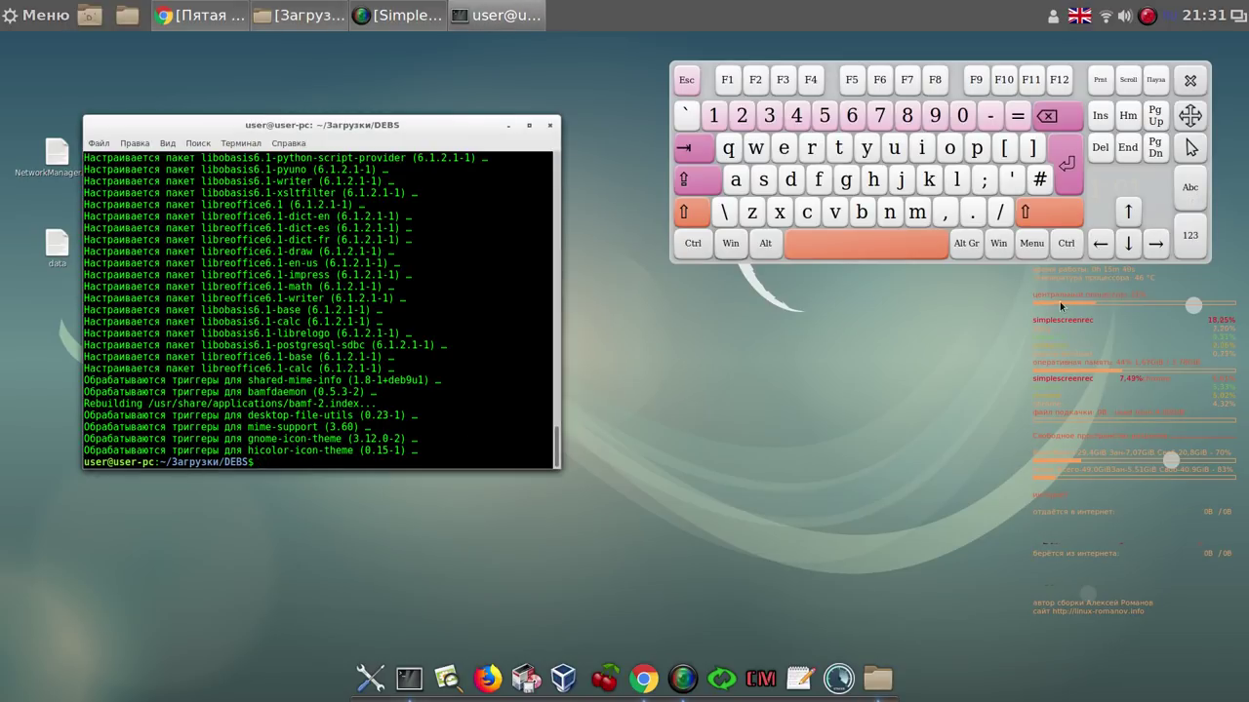
{"action": "left_click", "coordinate": [1128, 211]}
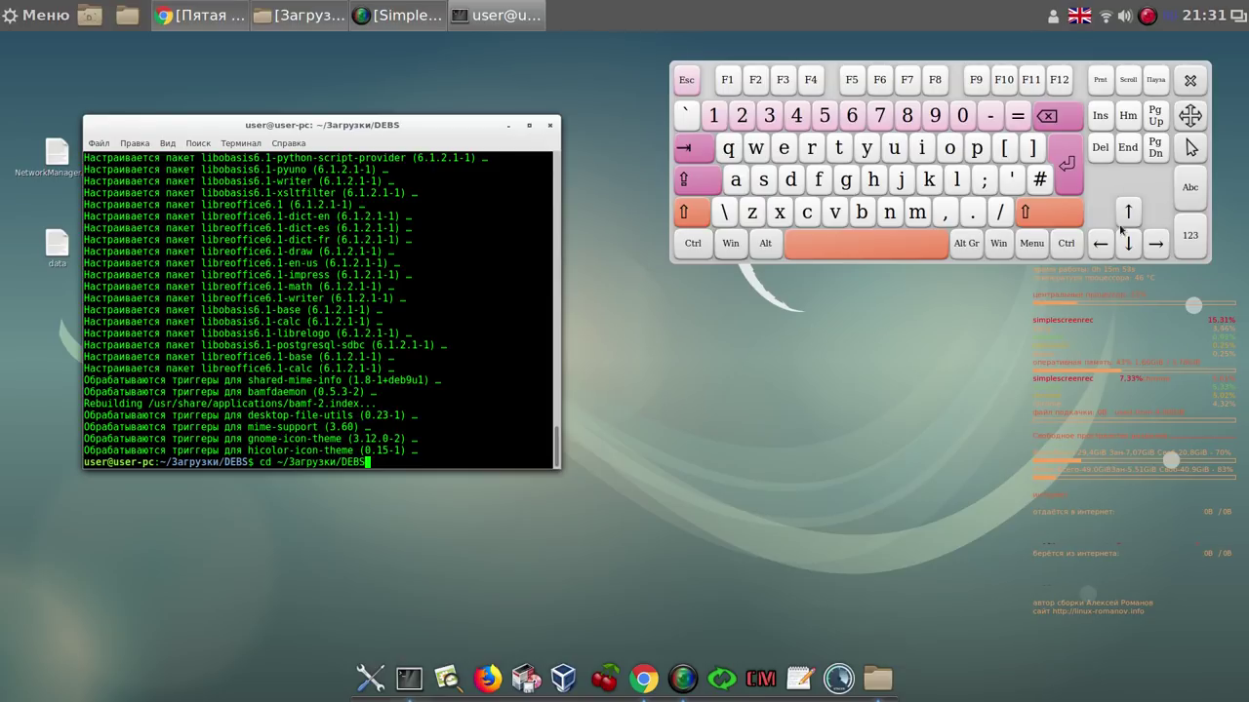
{"action": "left_click", "coordinate": [1065, 168]}
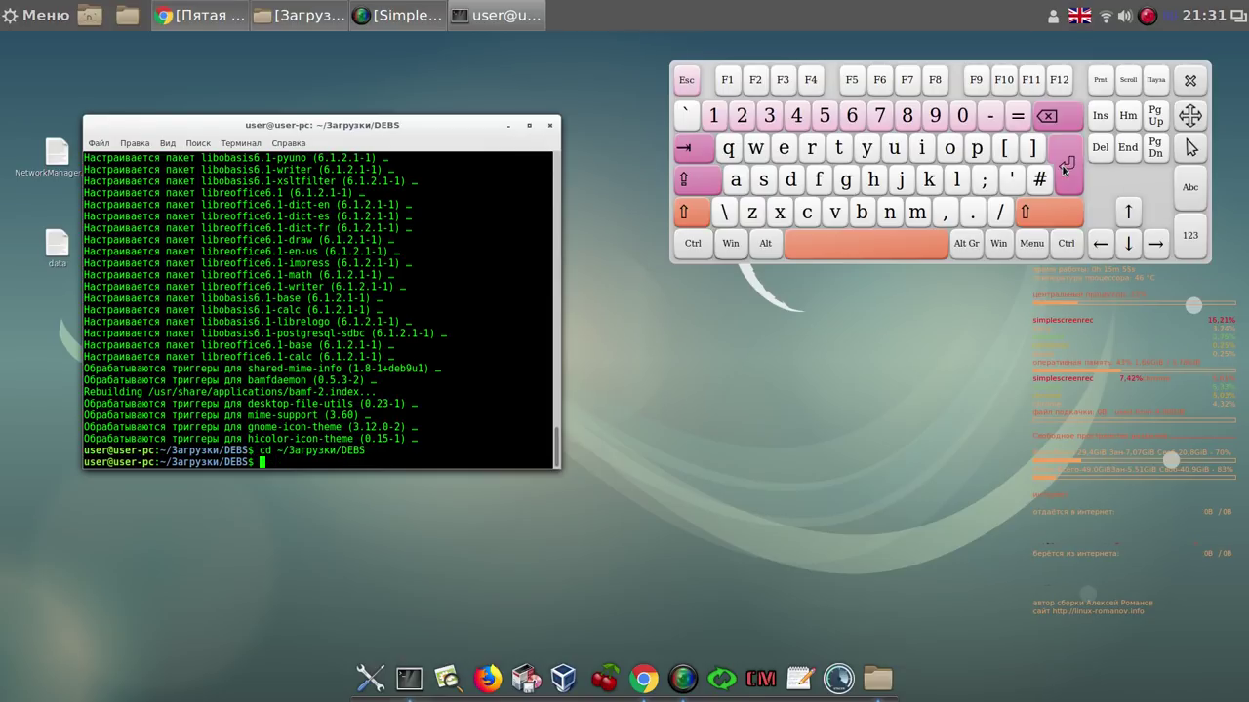
{"action": "left_click", "coordinate": [1117, 221]}
{"action": "left_click", "coordinate": [1119, 224]}
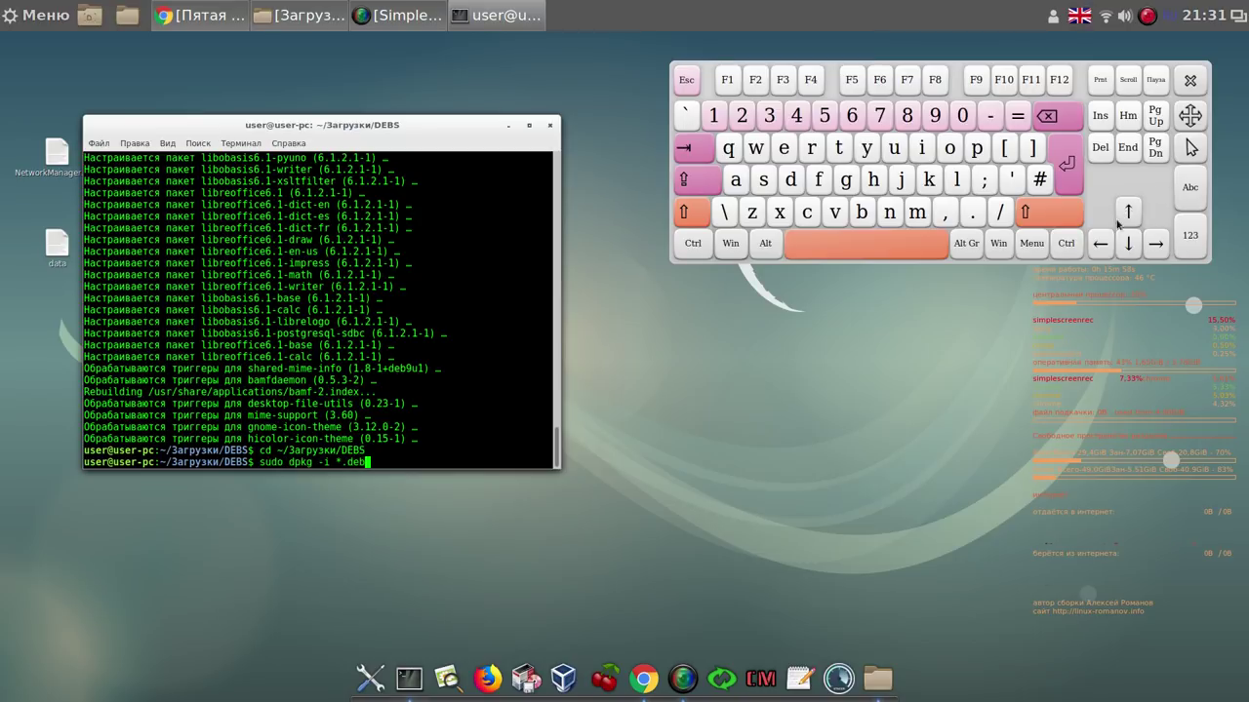
{"action": "left_click", "coordinate": [1070, 175]}
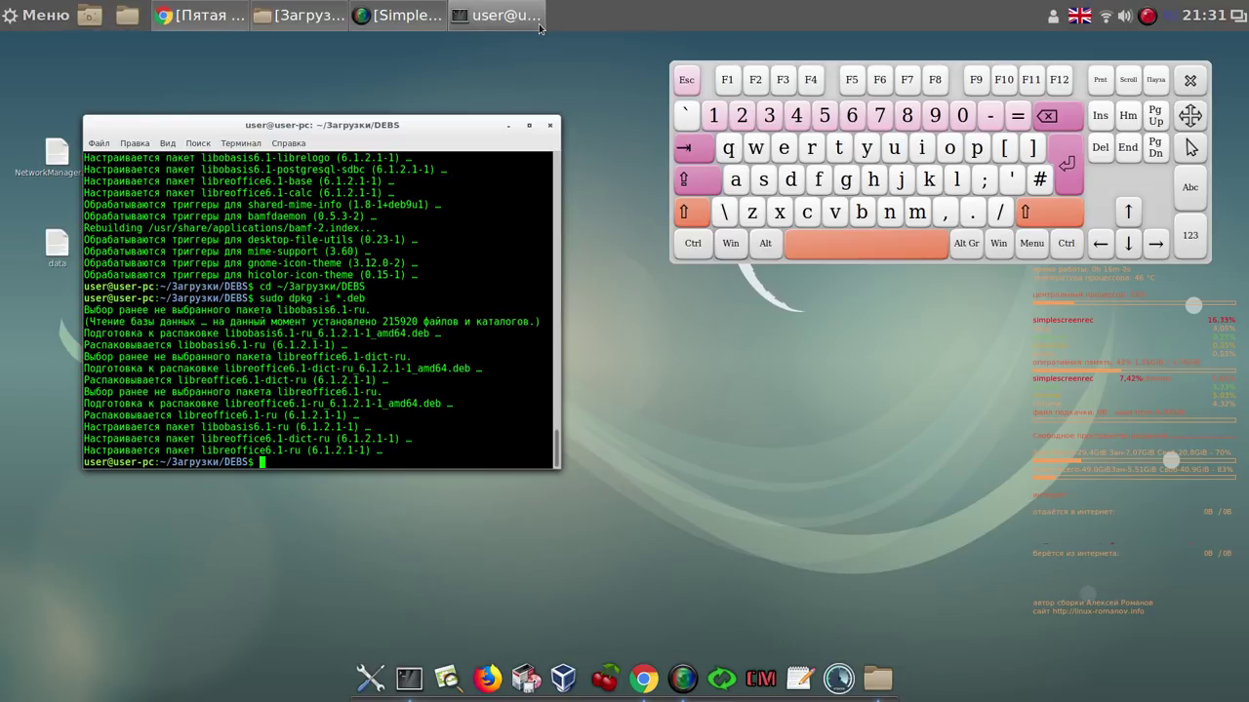
Permanently delete the language pack's DEBS folder from Загрузки
{"action": "left_click", "coordinate": [296, 16]}
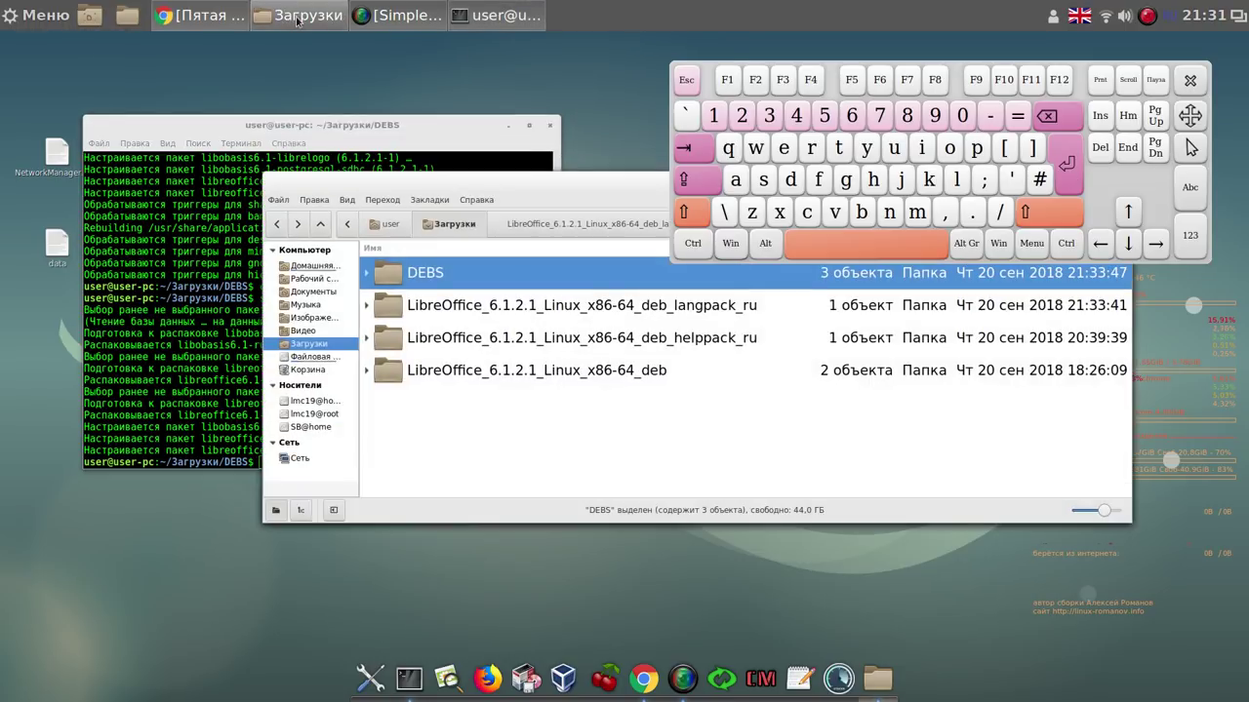
{"action": "right_click", "coordinate": [481, 270]}
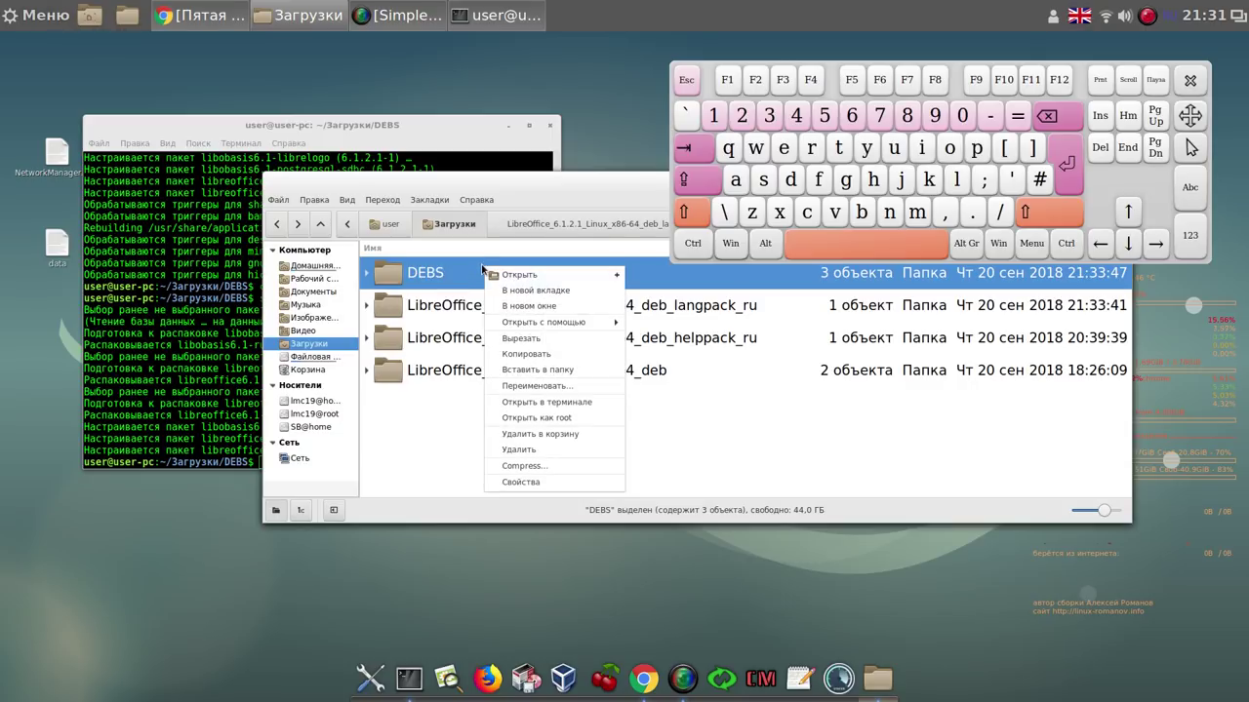
{"action": "left_click", "coordinate": [531, 453]}
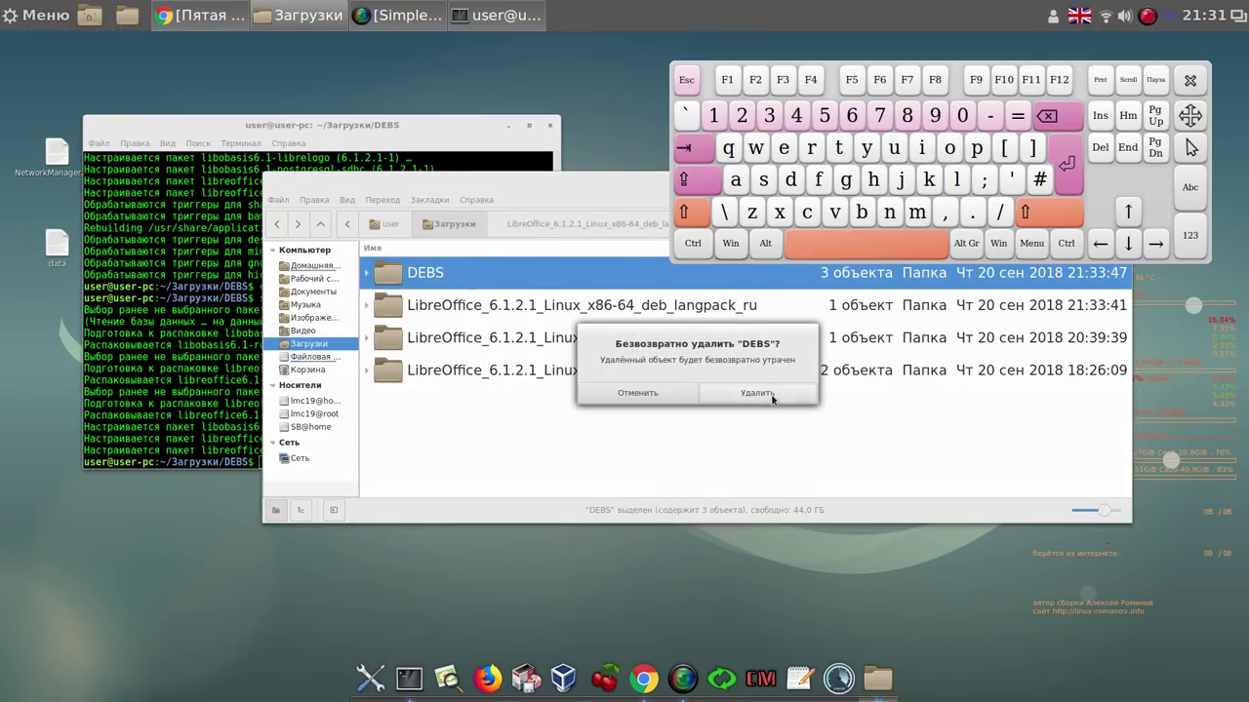
{"action": "left_click", "coordinate": [770, 393]}
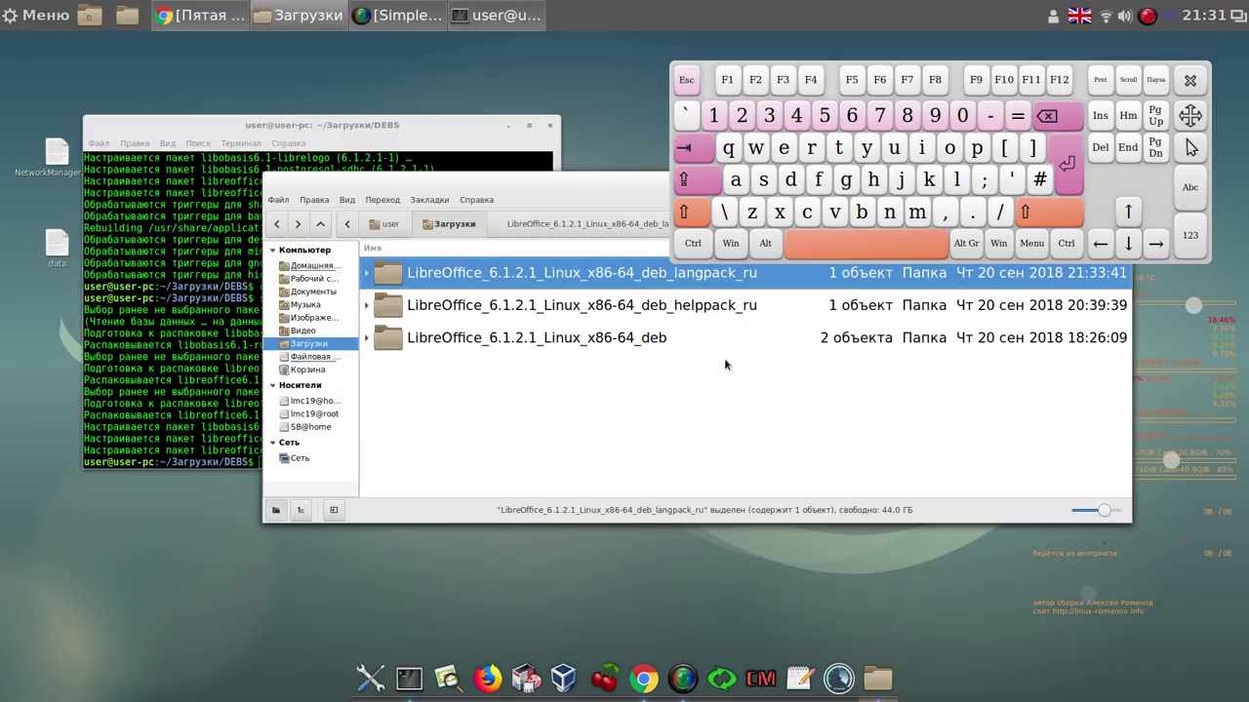
Copy the DEBS folder from LibreOffice_6.1.2.1_Linux_x86-64_deb_helppack_ru into Загрузки and minimize the file manager
{"action": "left_click", "coordinate": [567, 305]}
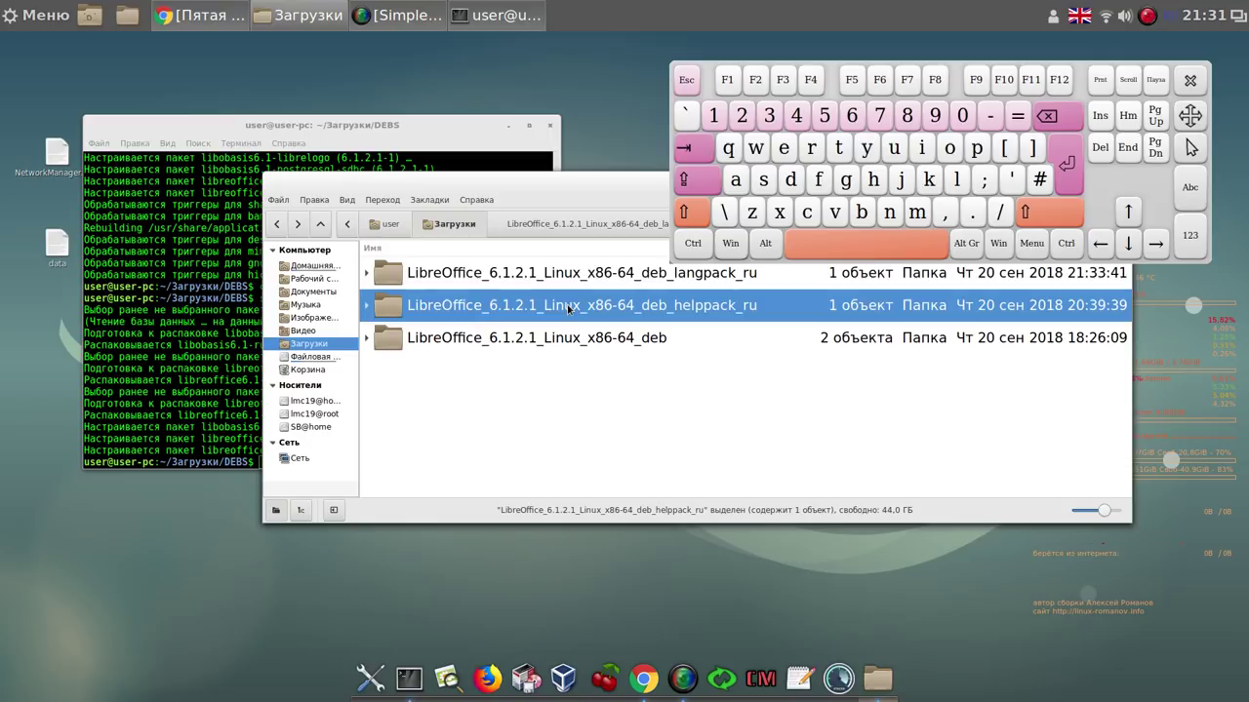
{"action": "double_click", "coordinate": [567, 306]}
{"action": "left_click", "coordinate": [417, 265]}
{"action": "right_click", "coordinate": [421, 272]}
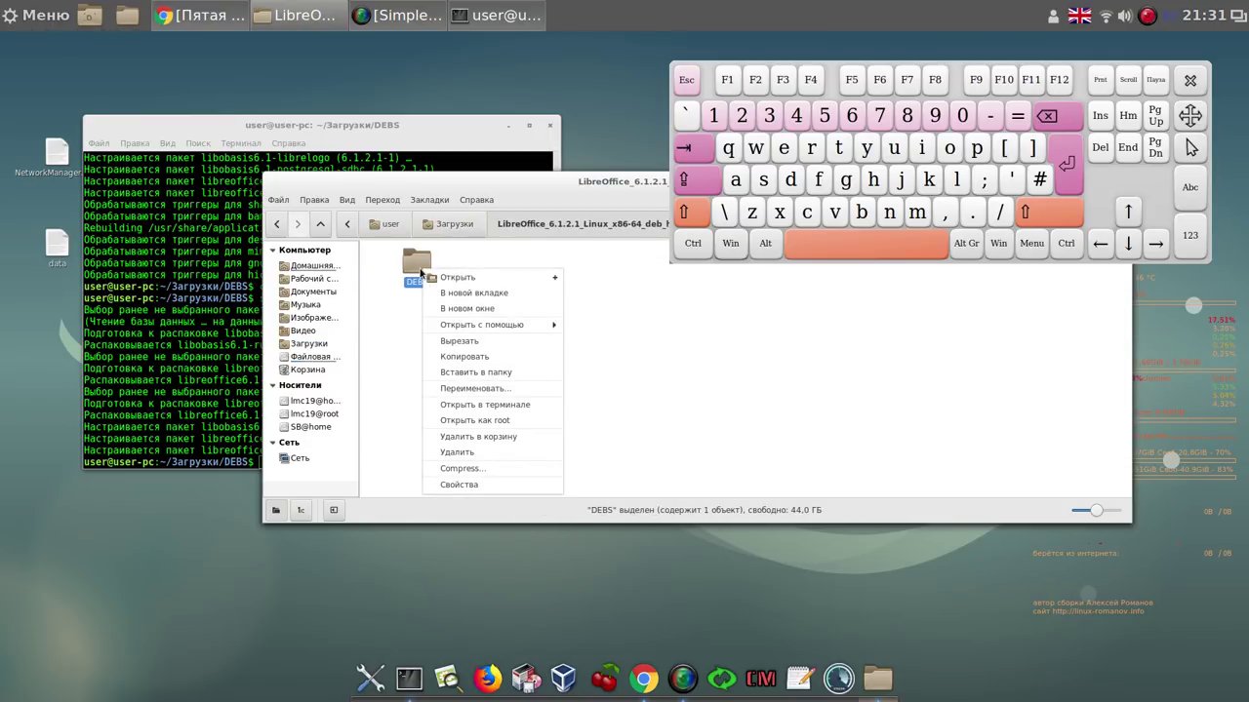
{"action": "left_click", "coordinate": [463, 357]}
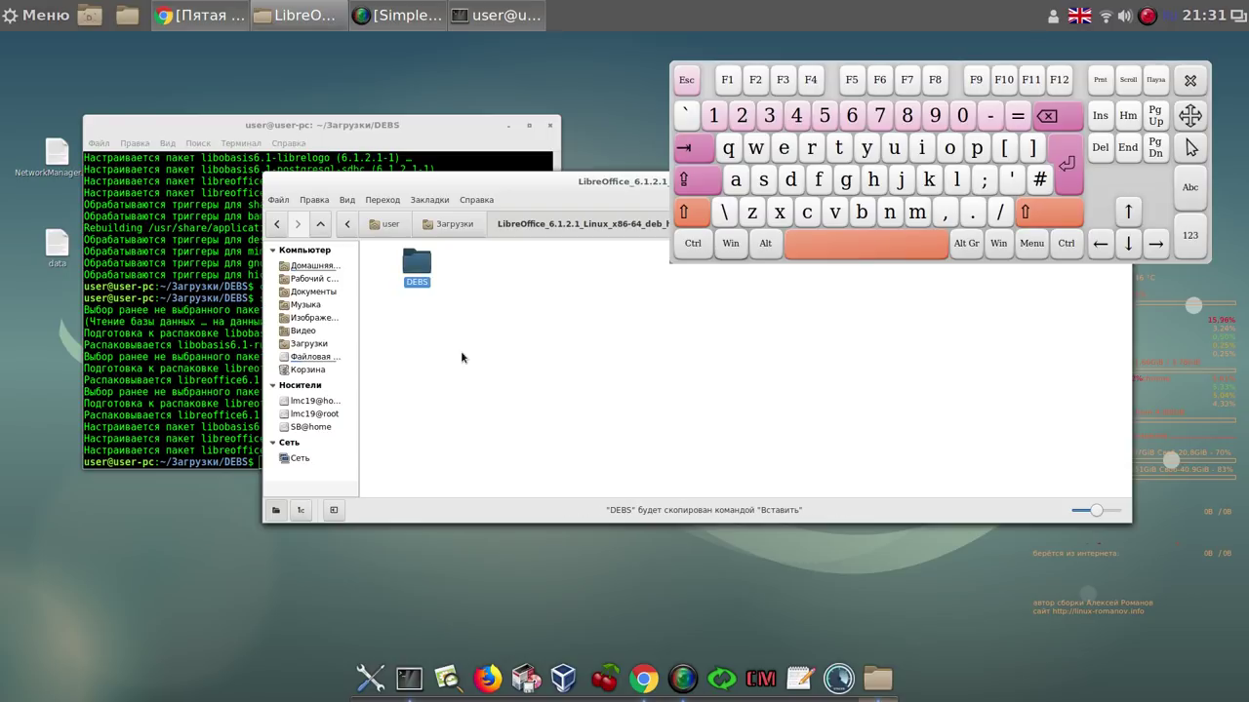
{"action": "left_click", "coordinate": [456, 224]}
{"action": "right_click", "coordinate": [544, 386]}
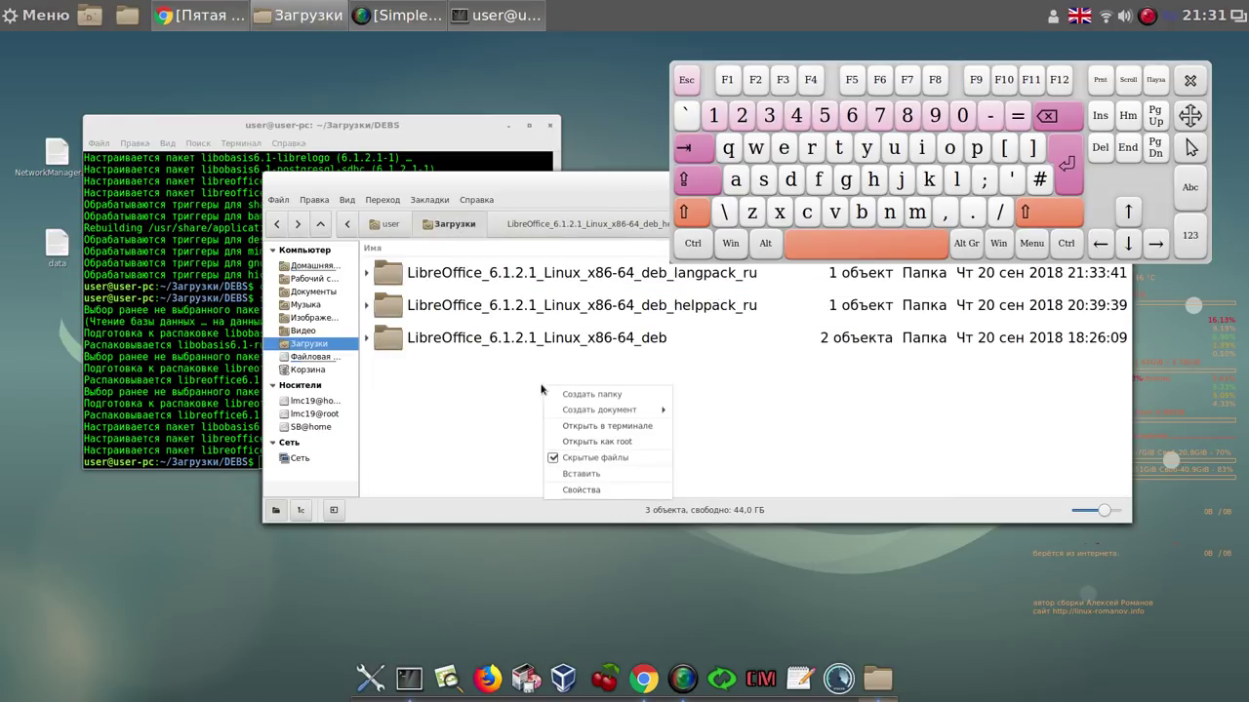
{"action": "left_click", "coordinate": [582, 474]}
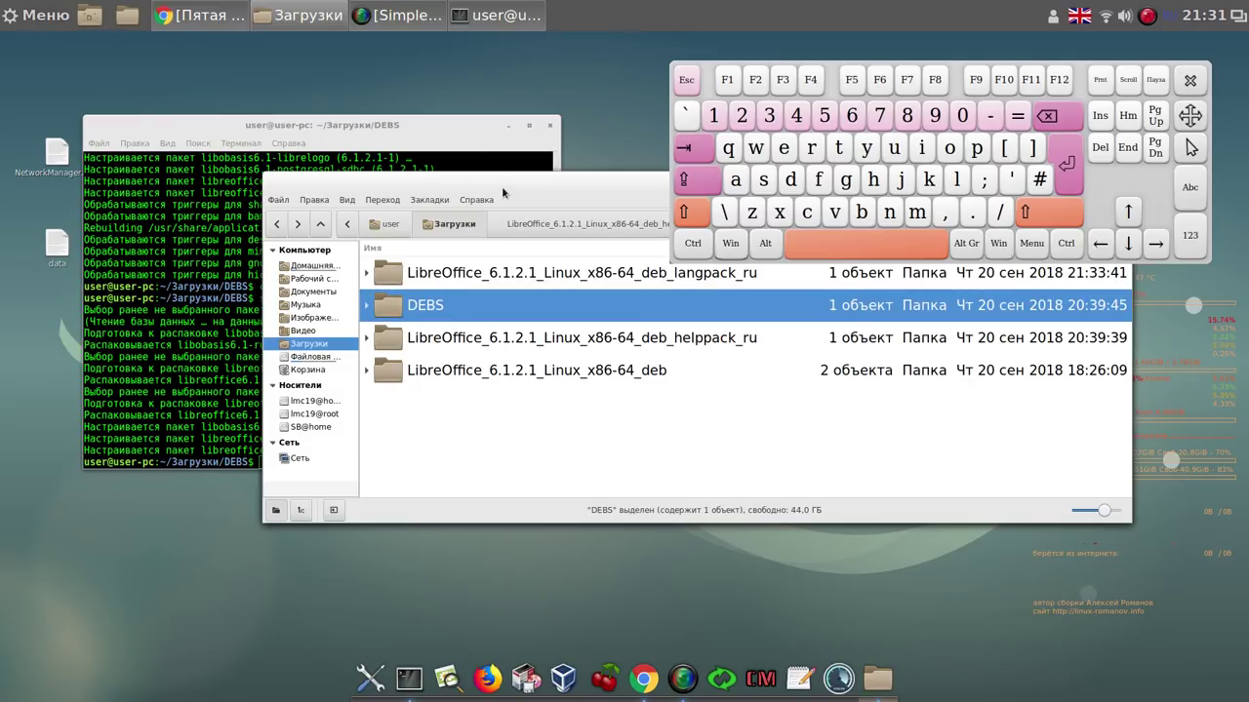
{"action": "left_click", "coordinate": [303, 18]}
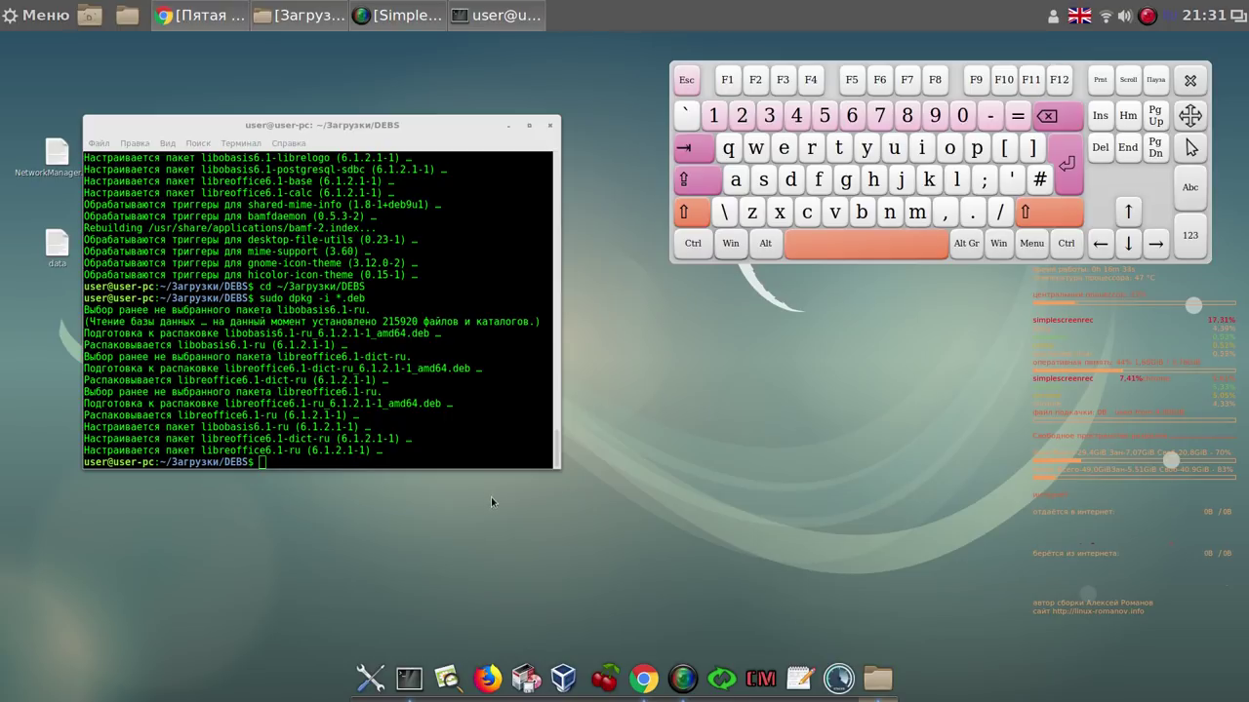
Rerun "cd ~/Загрузки/DEBS" and "sudo dpkg -i *.deb" from the terminal history to install the Russian help pack
{"action": "left_click", "coordinate": [472, 457]}
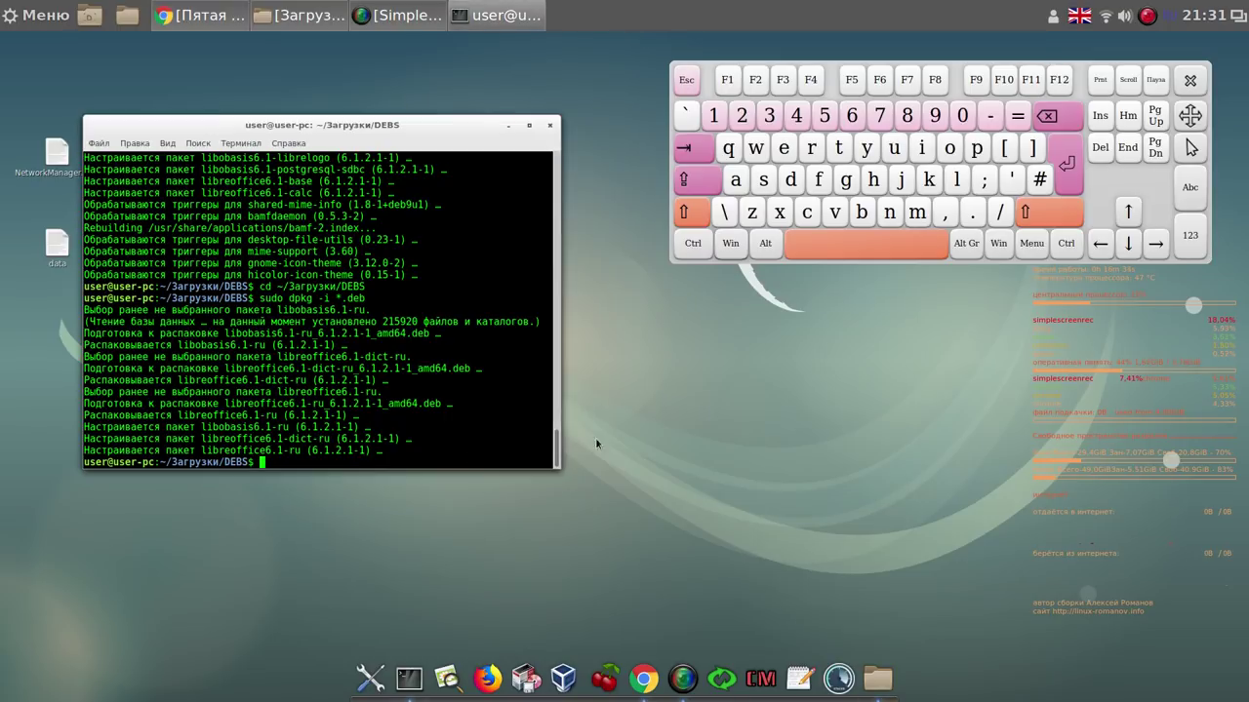
{"action": "left_click", "coordinate": [1127, 214]}
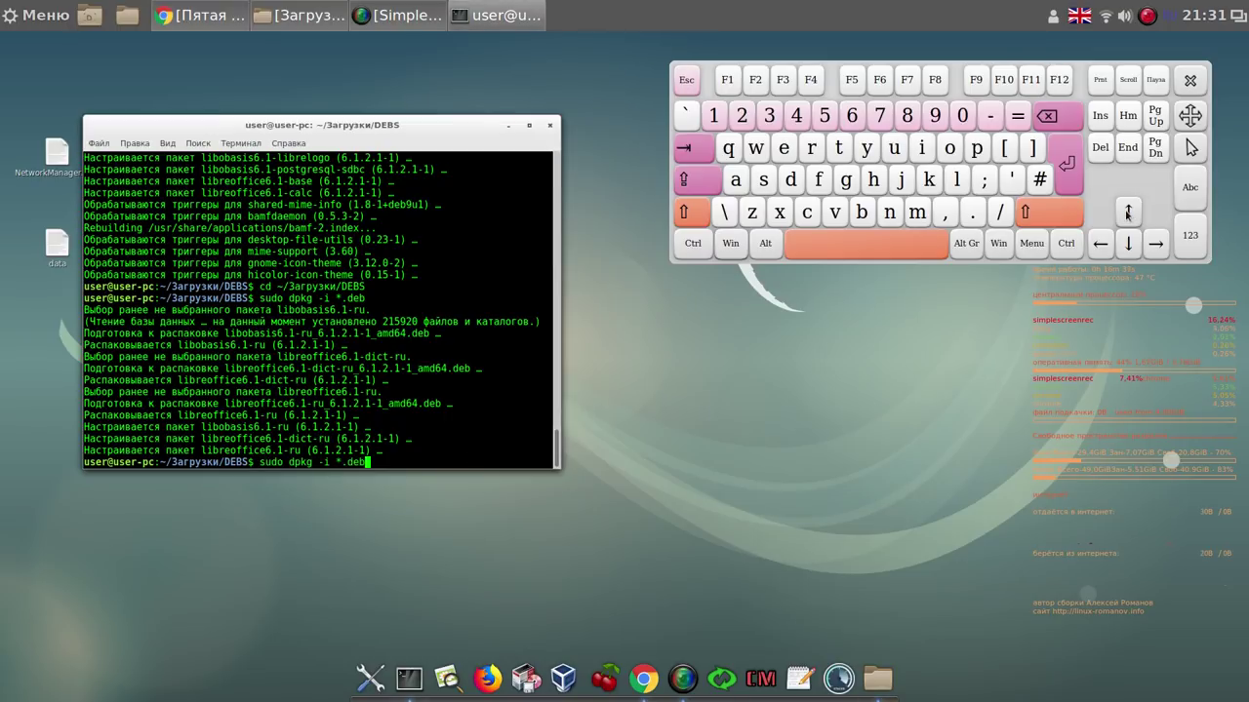
{"action": "left_click", "coordinate": [1063, 181]}
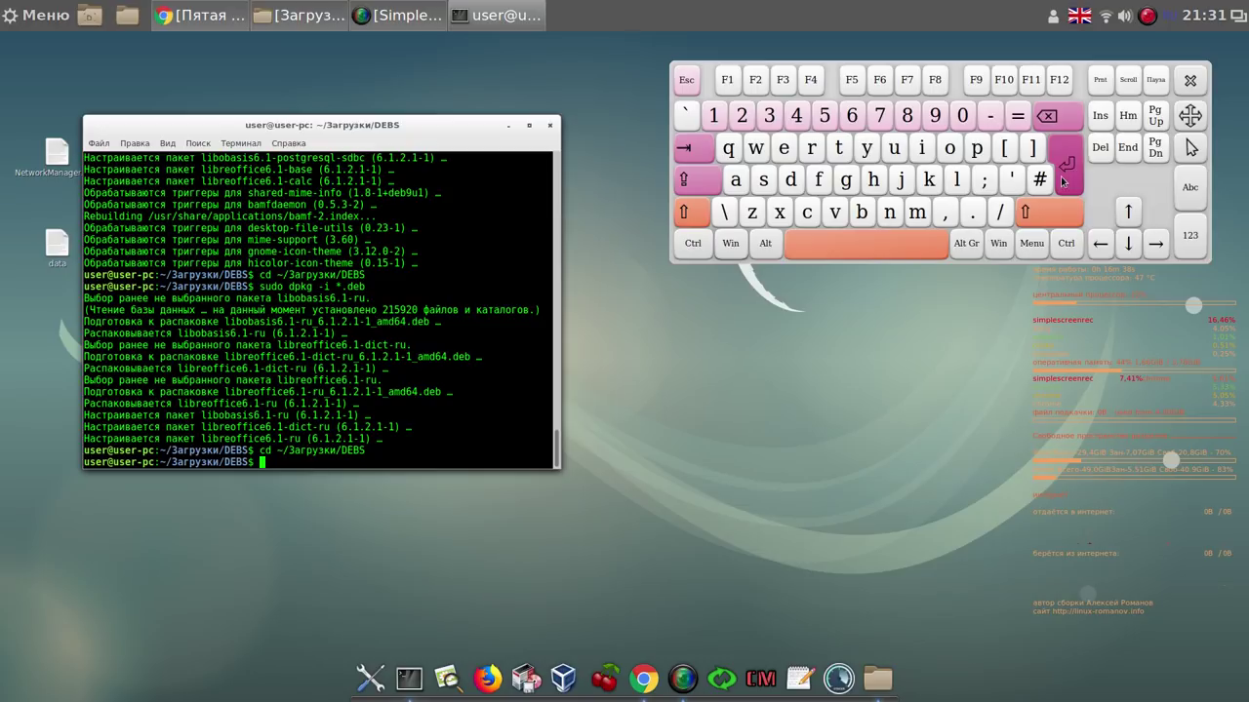
{"action": "left_click", "coordinate": [1128, 213]}
{"action": "left_click", "coordinate": [1128, 212]}
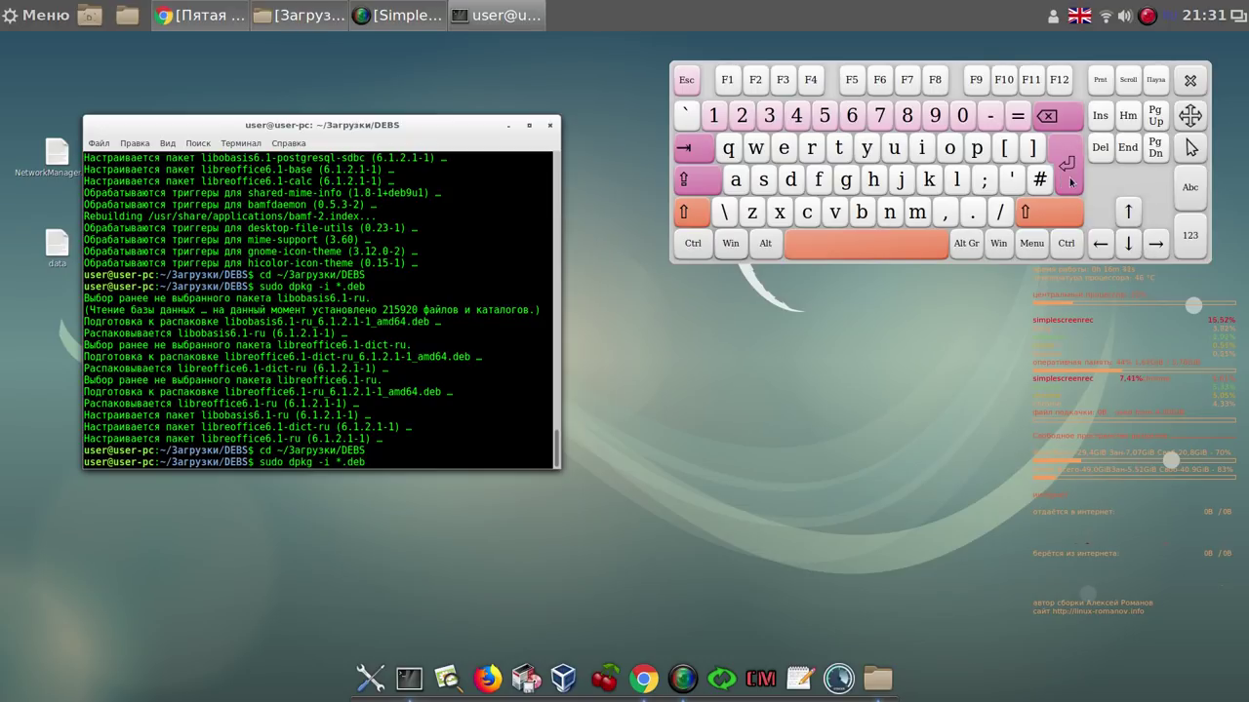
{"action": "left_click", "coordinate": [1067, 174]}
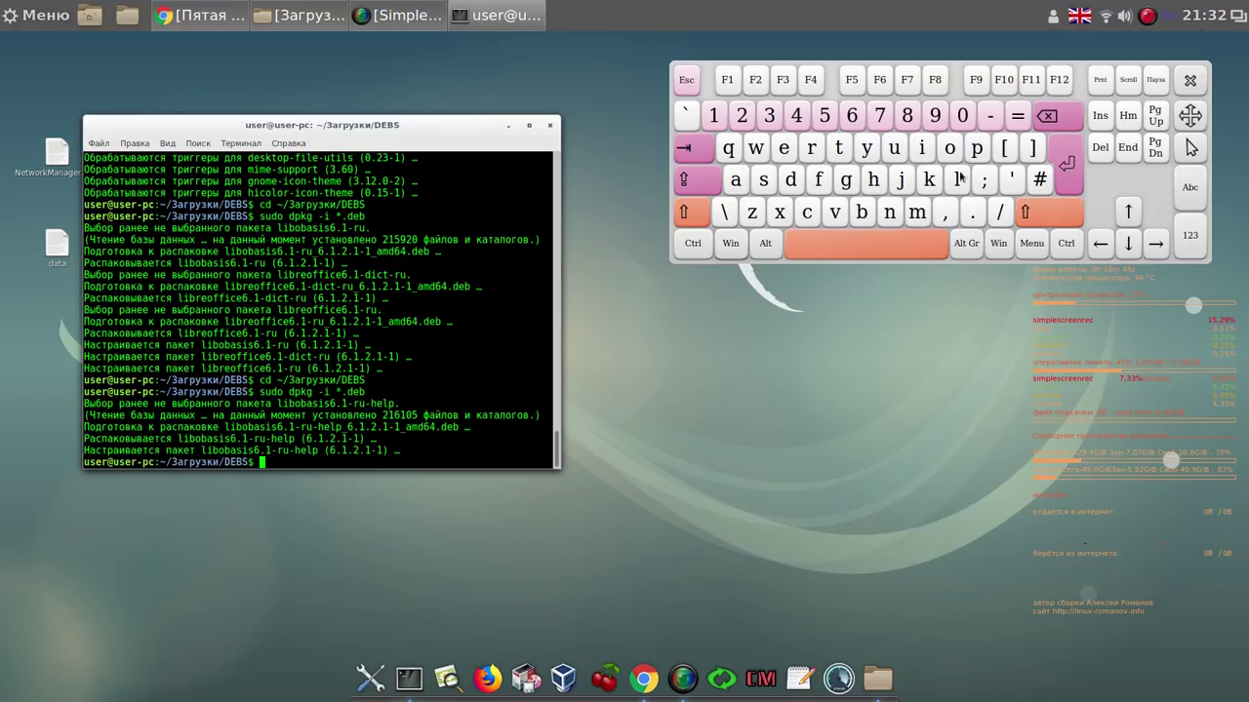
Close the terminal and launch LibreOffice 6.1 Calc from the office applications, moving the on-screen keyboard aside and hiding it
{"action": "left_click", "coordinate": [548, 125]}
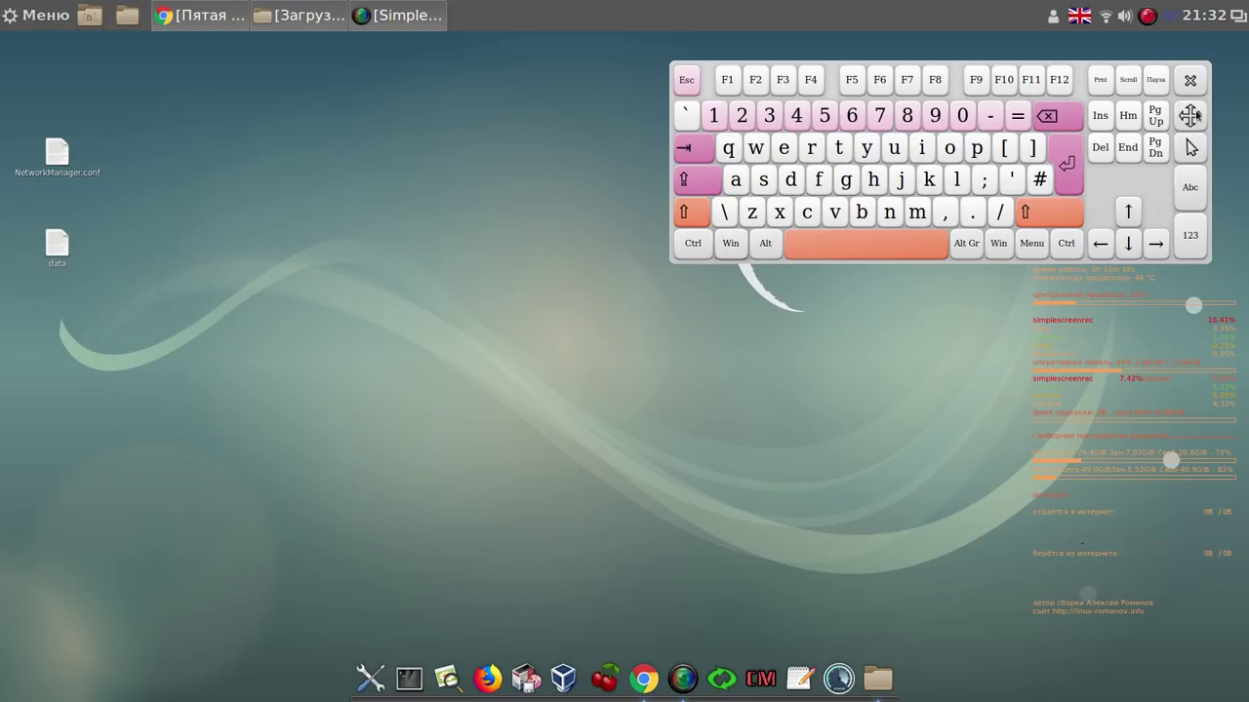
{"action": "left_click_drag", "start_coordinate": [1191, 118], "coordinate": [991, 149]}
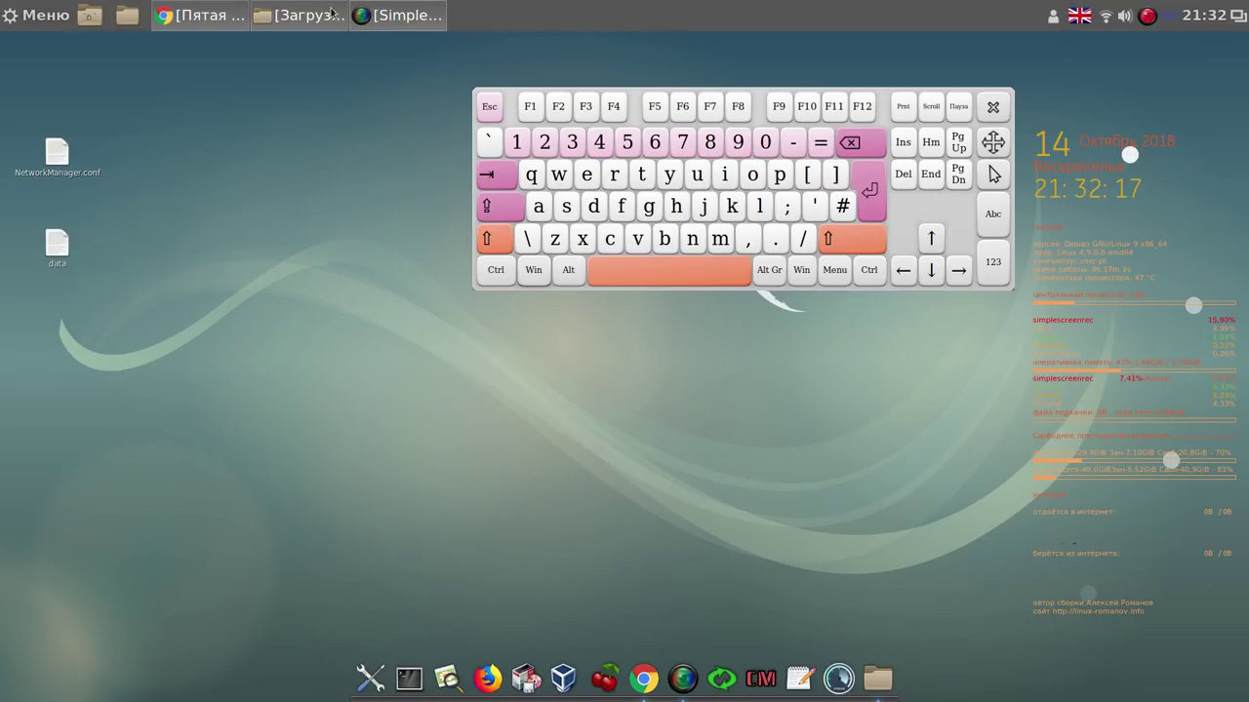
{"action": "left_click", "coordinate": [51, 21]}
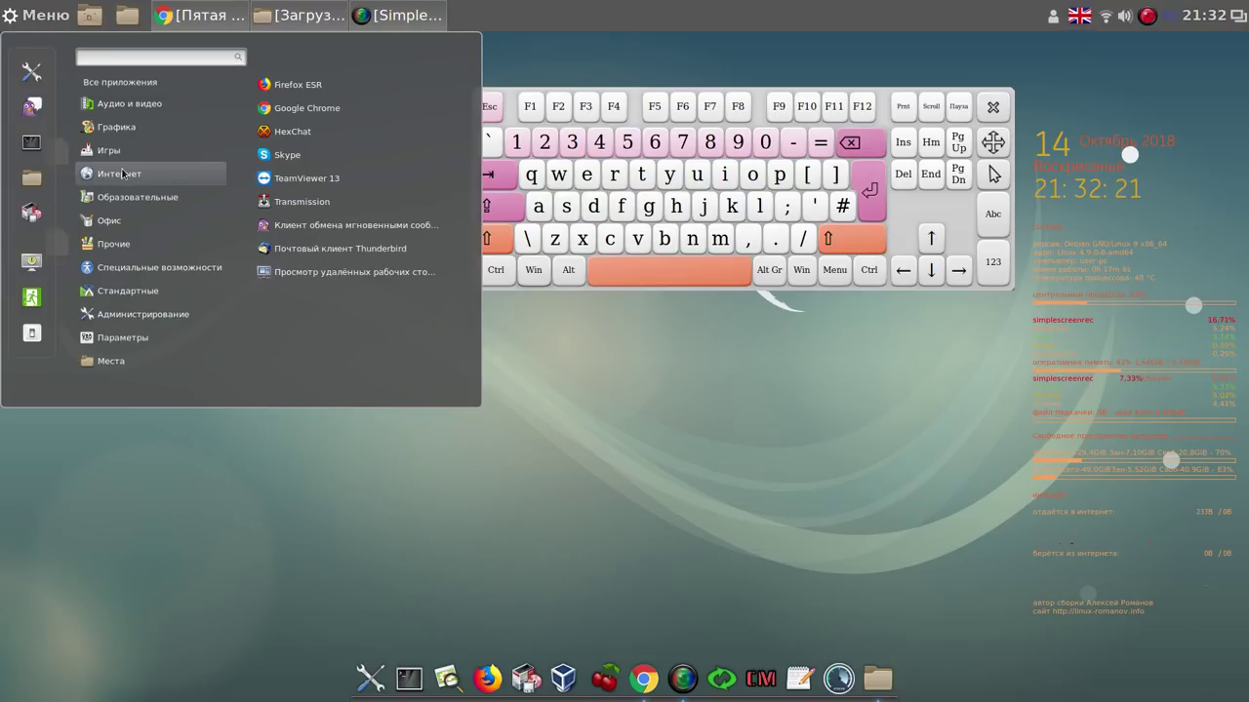
{"action": "mouse_move", "coordinate": [109, 221]}
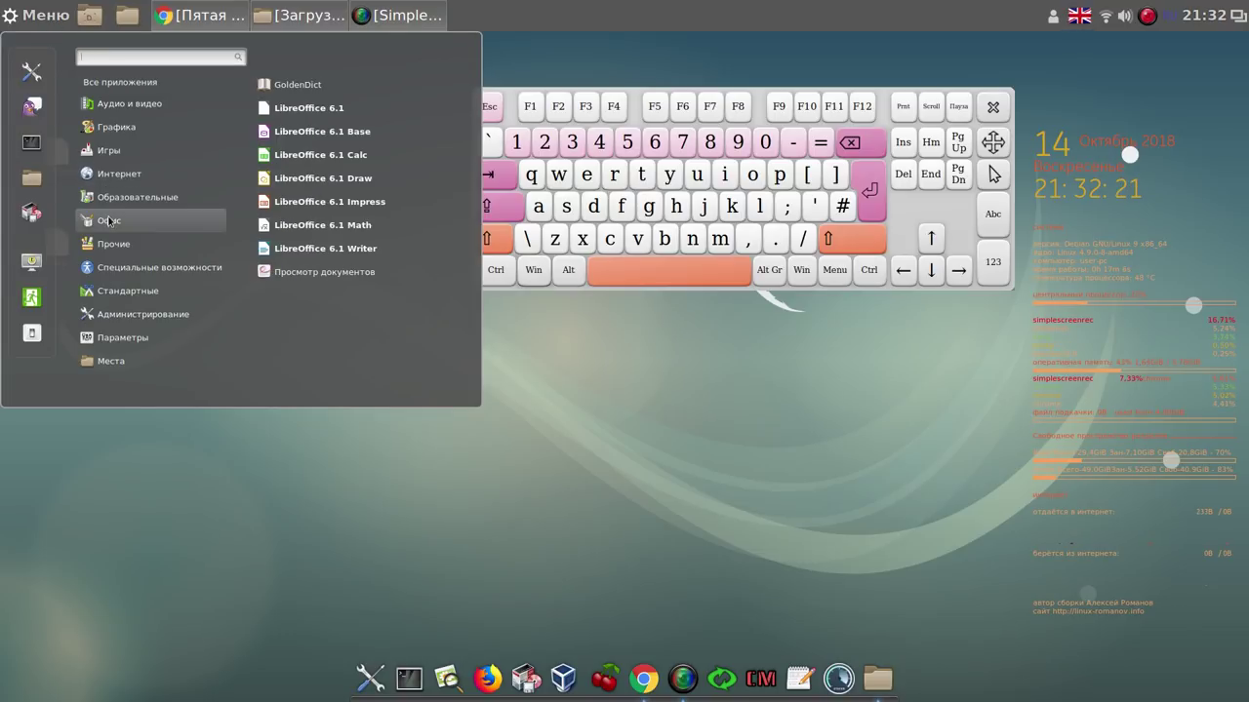
{"action": "left_click", "coordinate": [317, 156]}
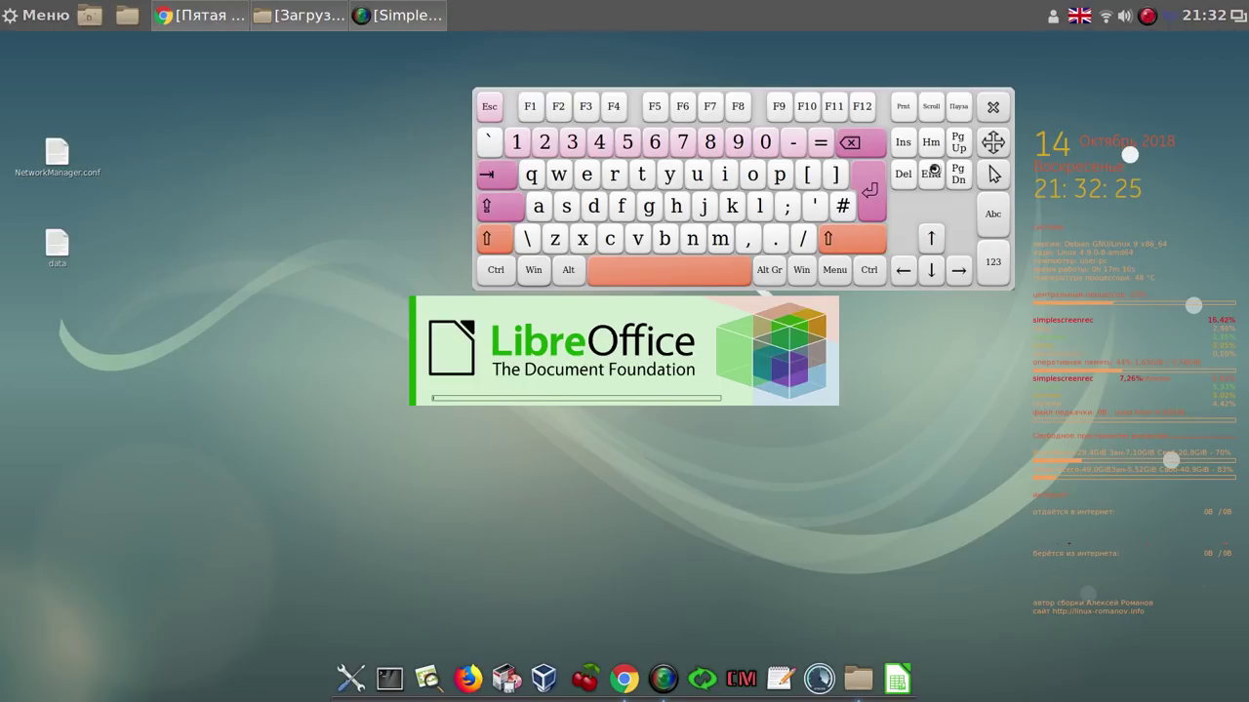
{"action": "left_click", "coordinate": [989, 109]}
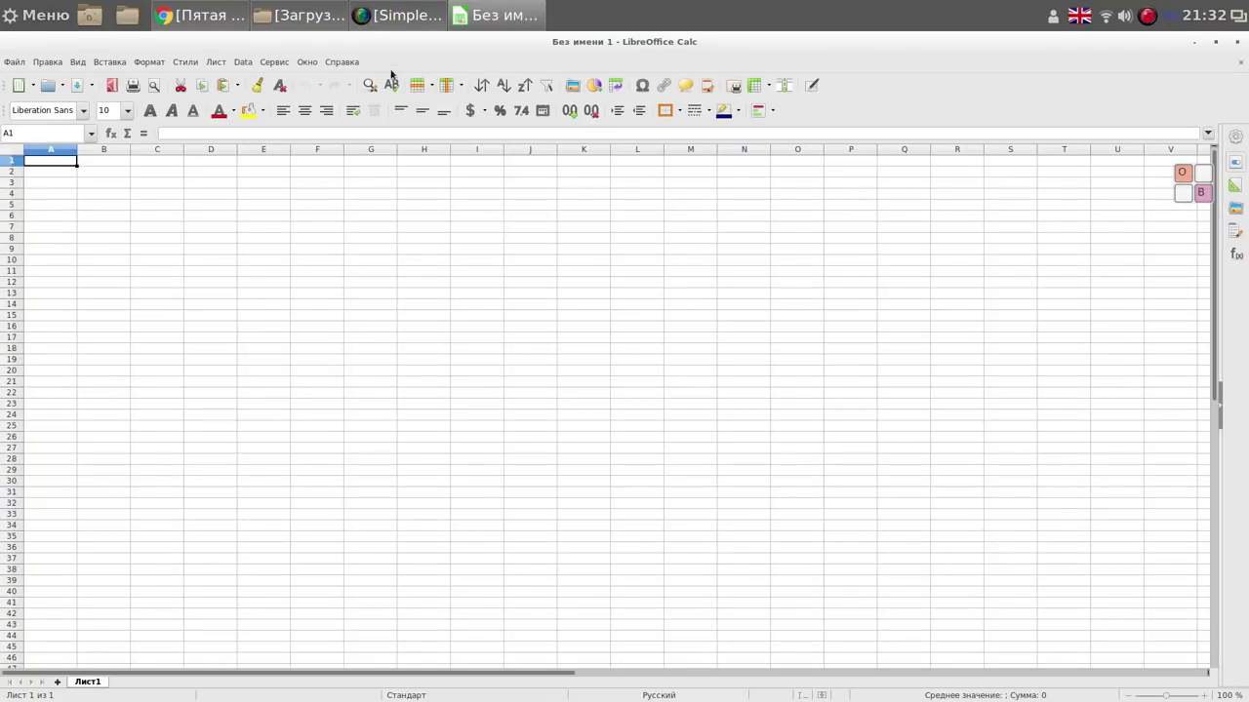
Check LibreOffice for updates, dismiss the update check and close Calc
{"action": "left_click", "coordinate": [338, 64]}
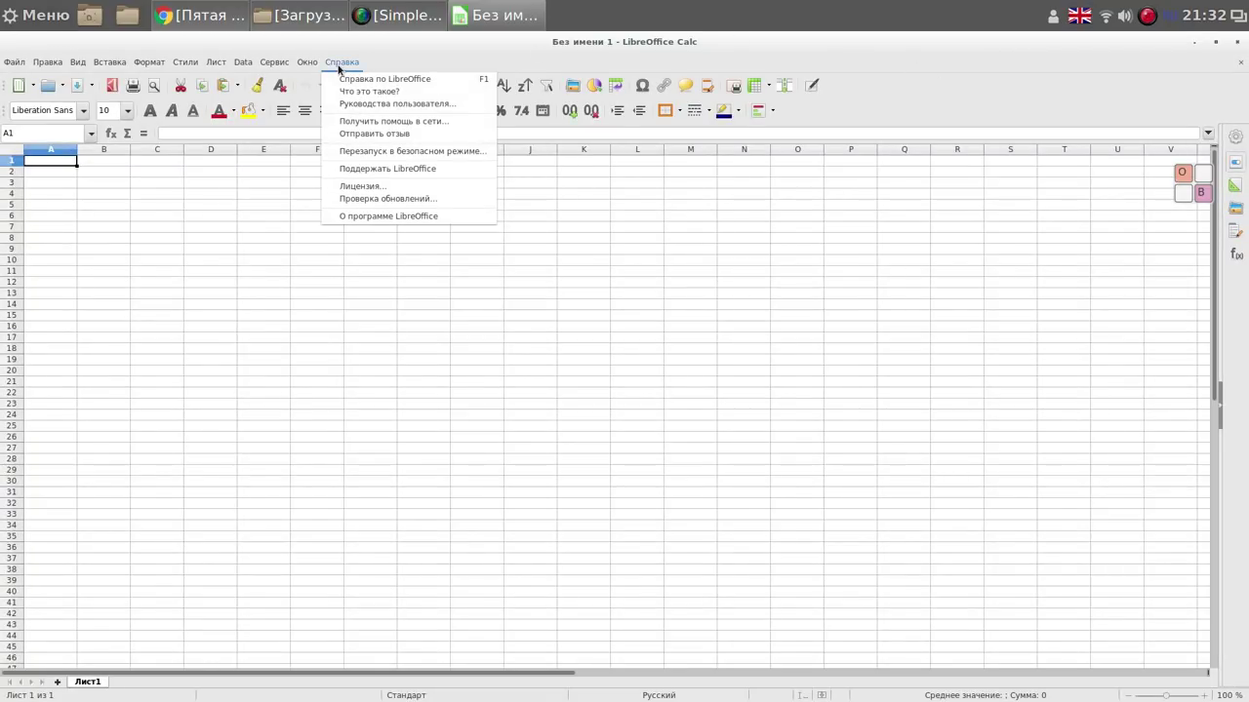
{"action": "left_click", "coordinate": [387, 198]}
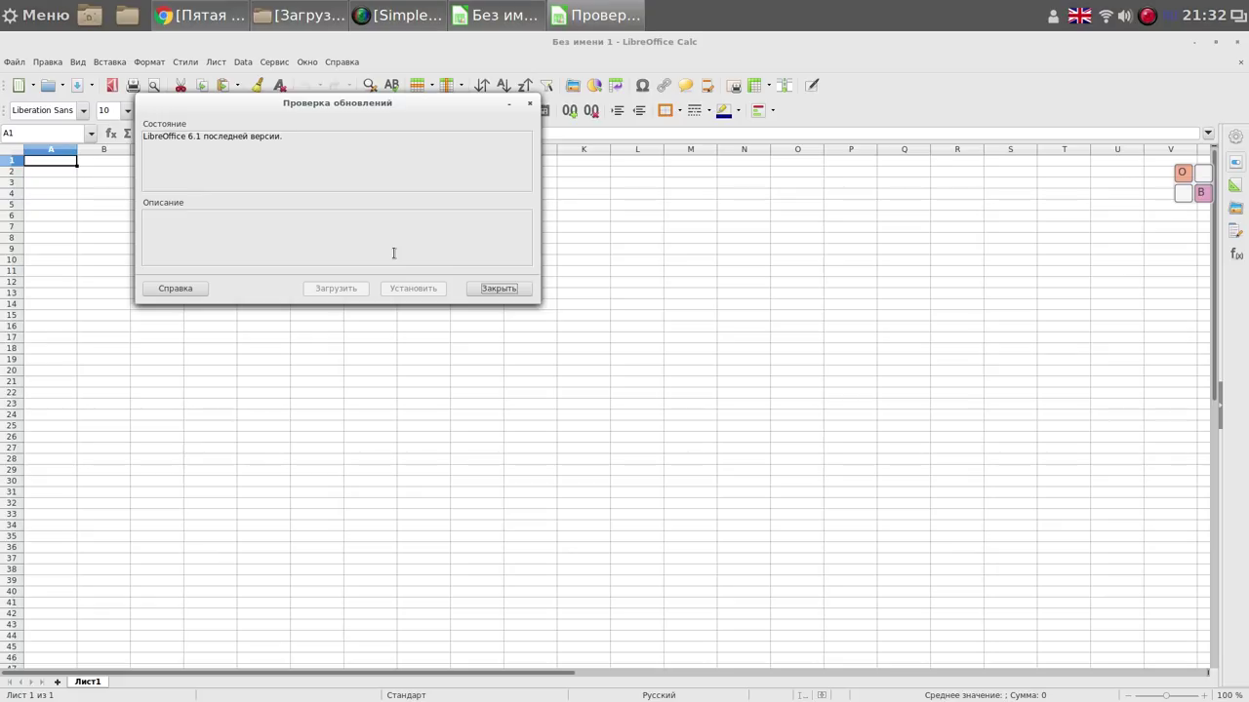
{"action": "left_click", "coordinate": [496, 289]}
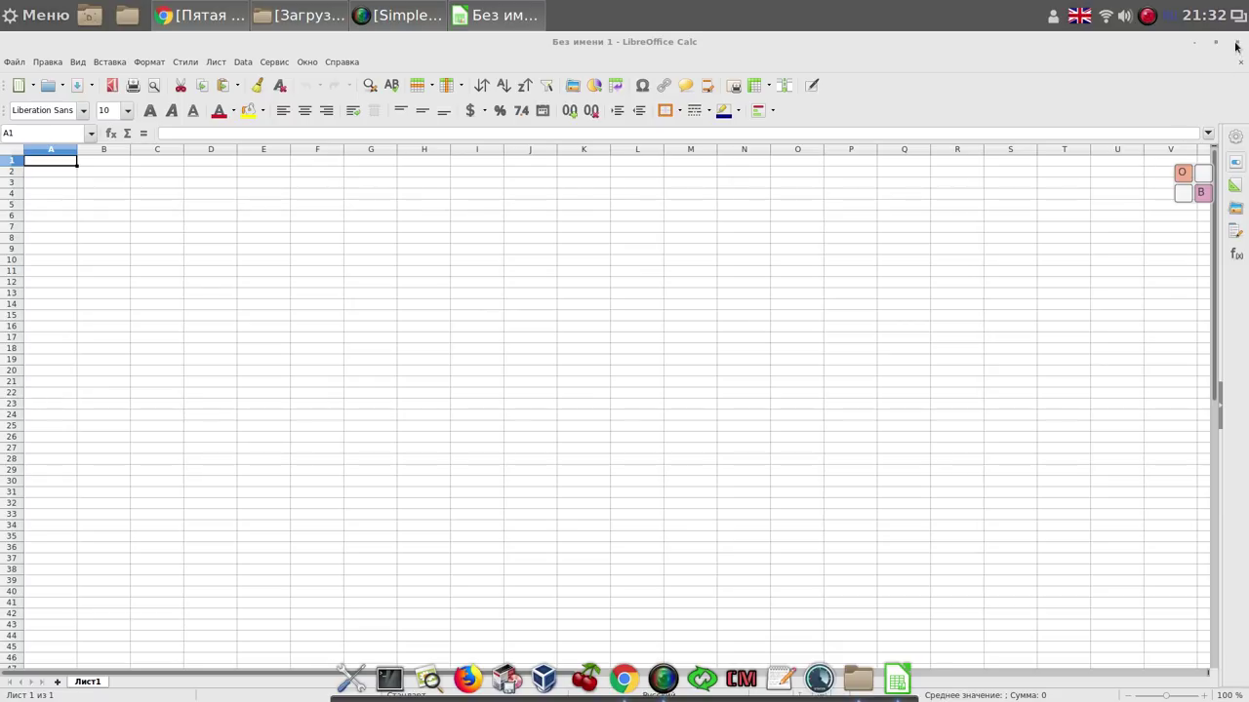
{"action": "left_click", "coordinate": [1236, 44]}
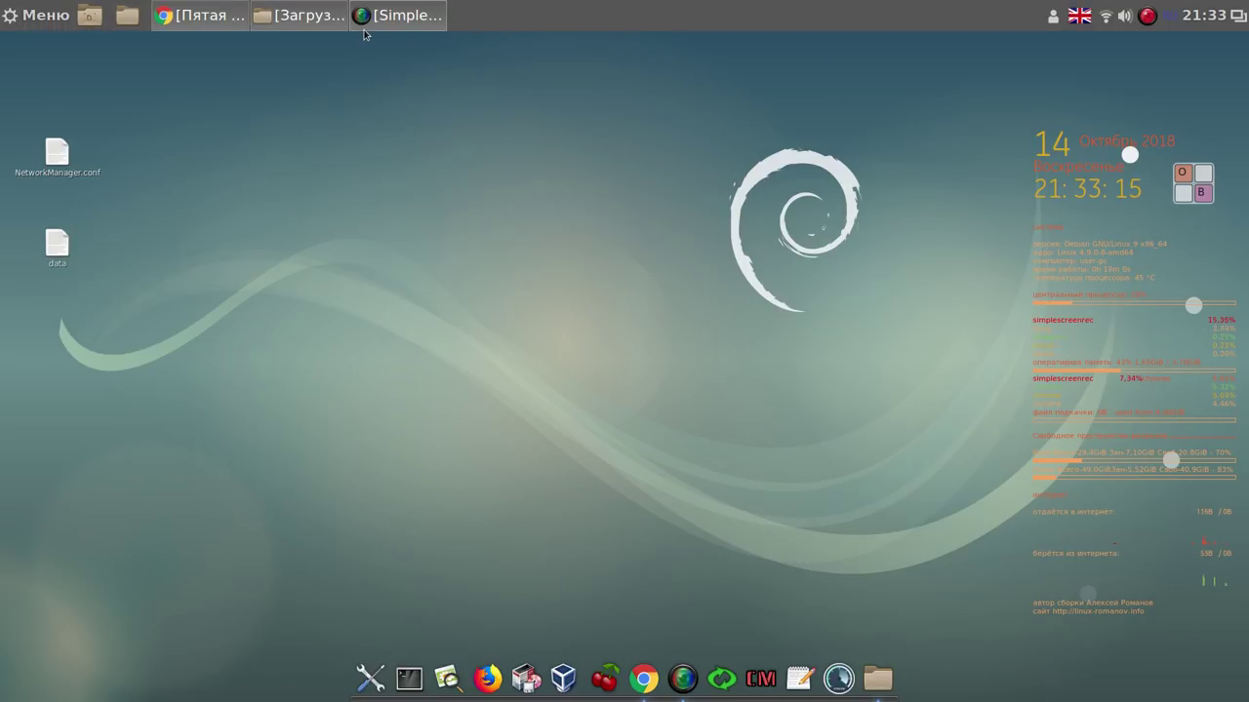
Bring back the file manager and go up from Загрузки to the root of the file system
{"action": "left_click", "coordinate": [328, 19]}
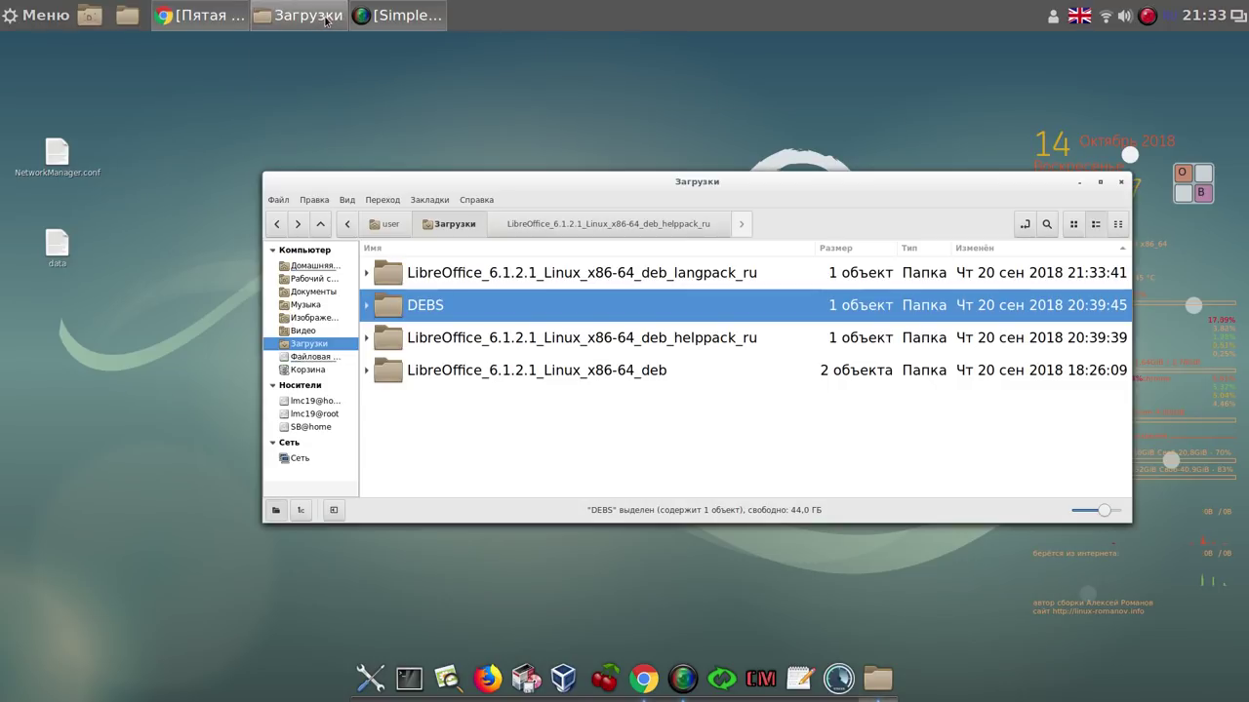
{"action": "left_click", "coordinate": [320, 225]}
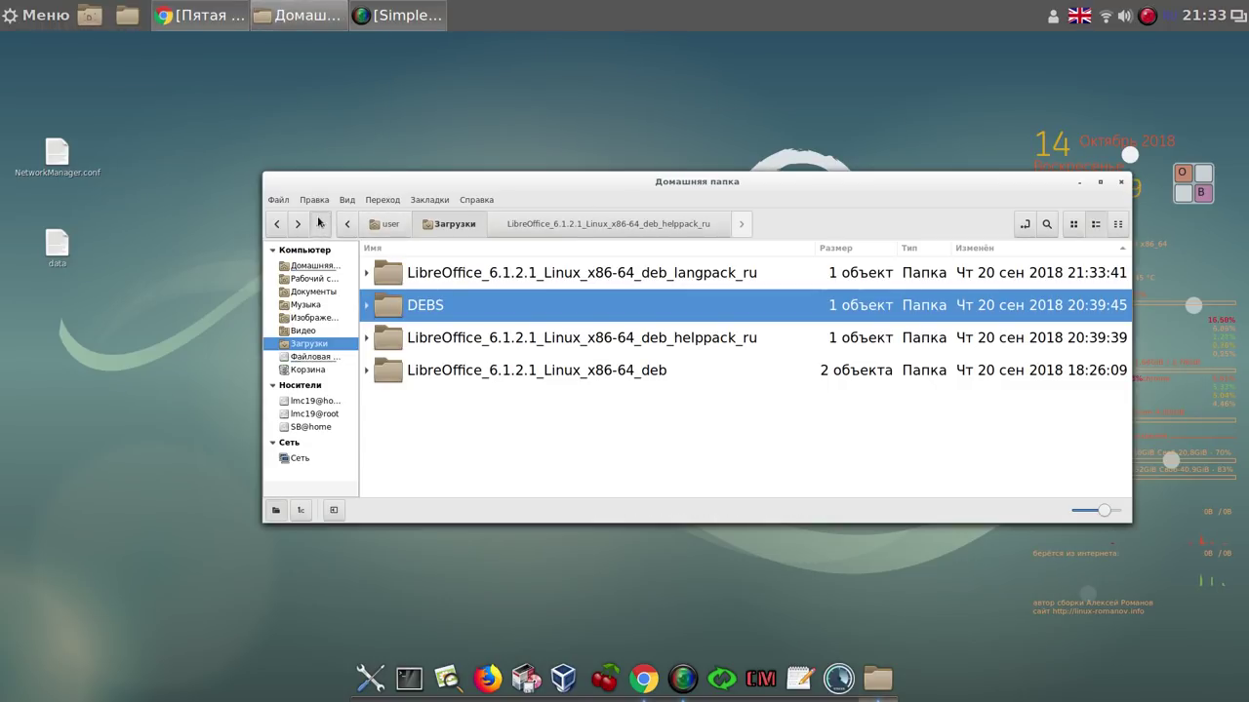
{"action": "left_click", "coordinate": [320, 225]}
{"action": "left_click", "coordinate": [320, 225]}
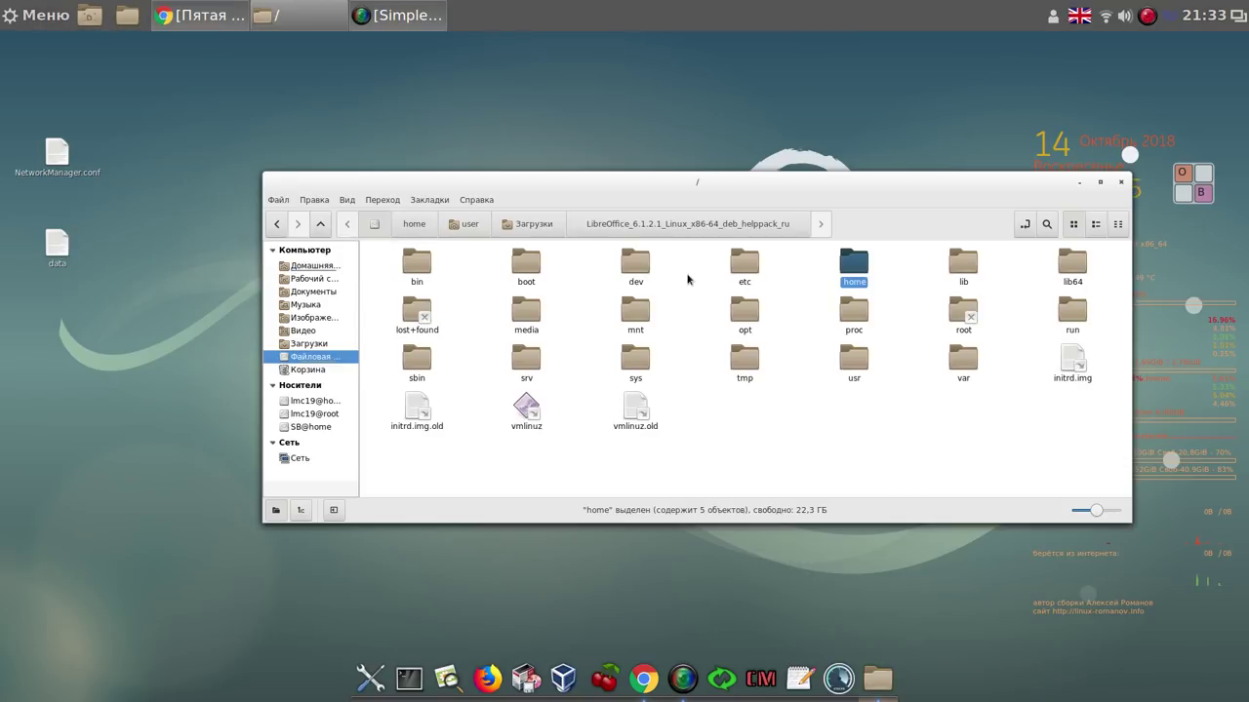
Open the etc folder as root, entering the account password with the on-screen keyboard, and hide the keyboard
{"action": "left_click", "coordinate": [738, 264]}
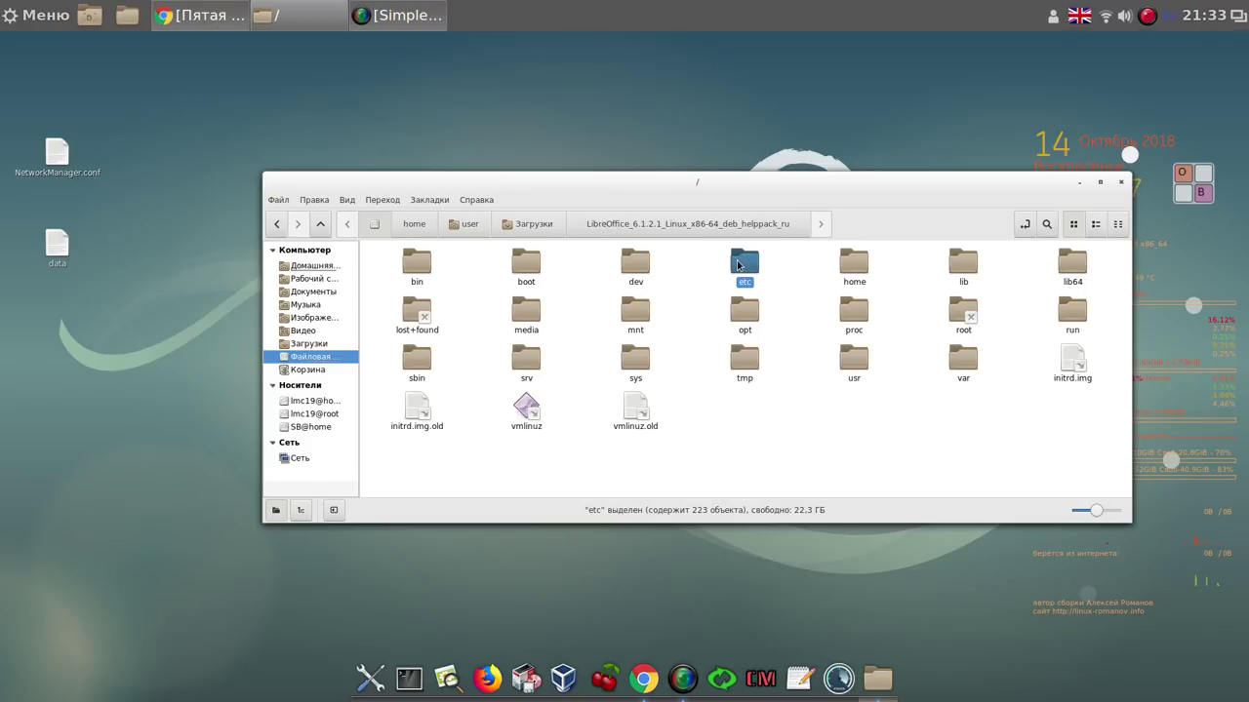
{"action": "right_click", "coordinate": [739, 265]}
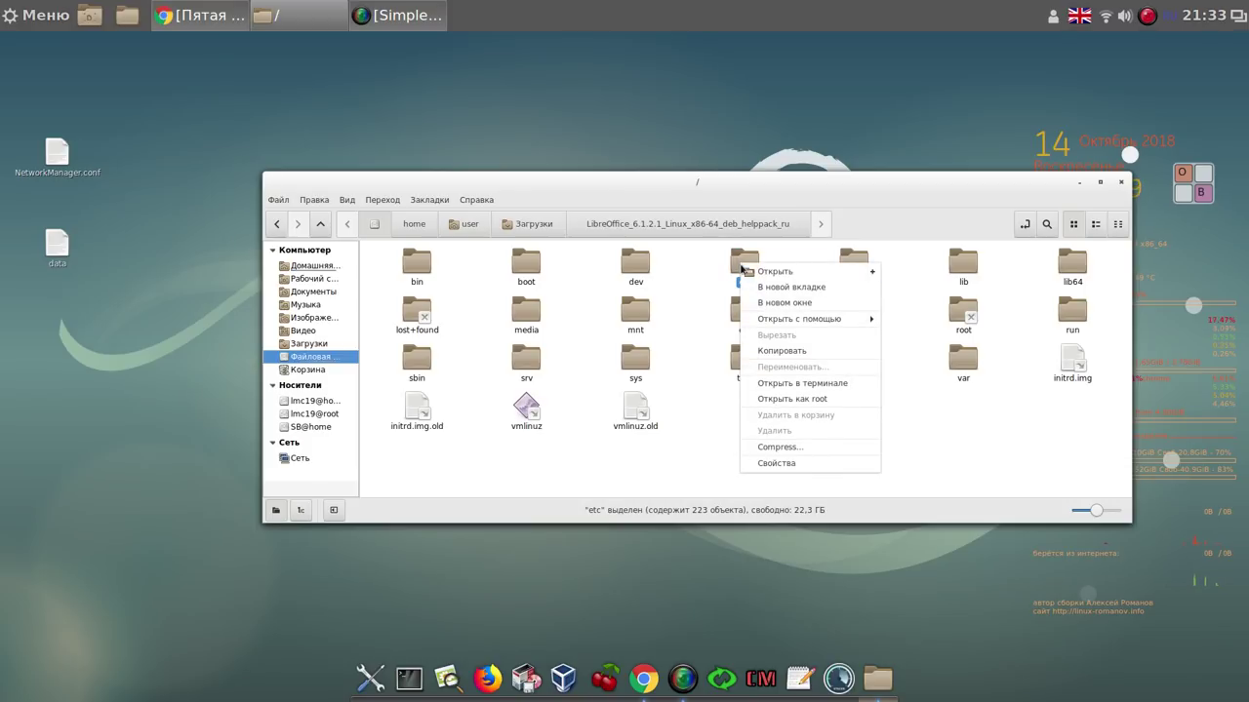
{"action": "left_click", "coordinate": [825, 398]}
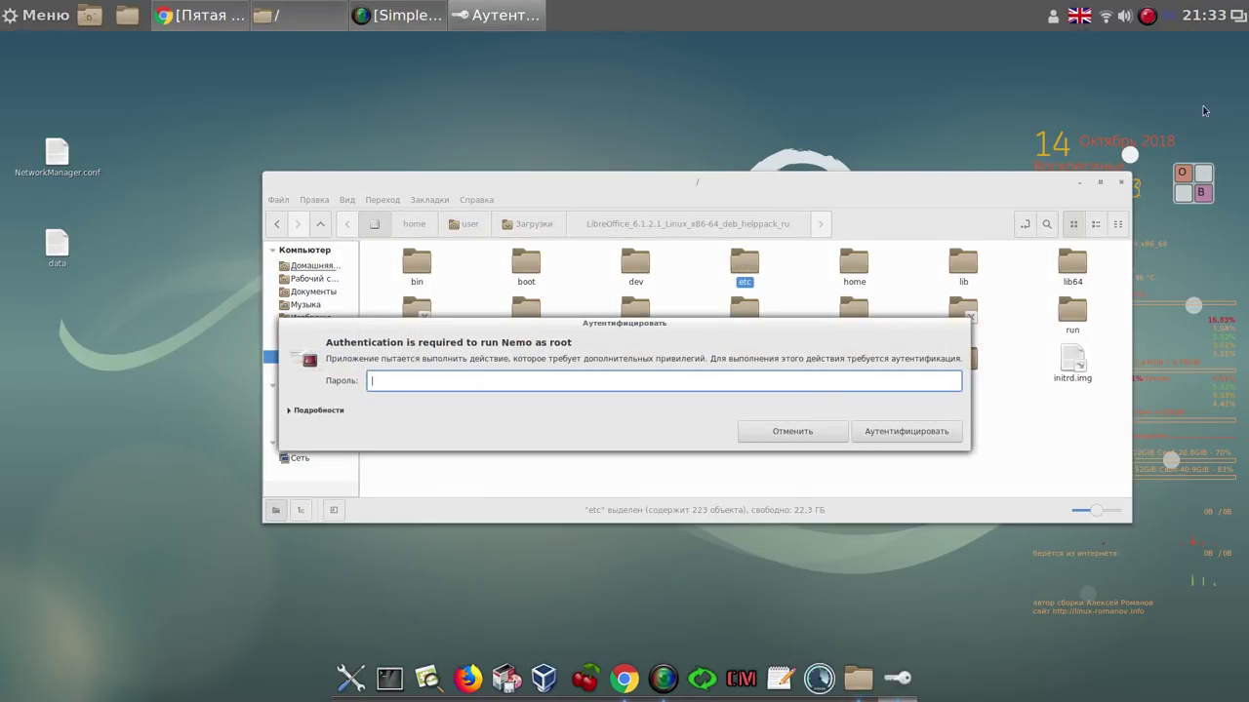
{"action": "left_click", "coordinate": [1198, 191]}
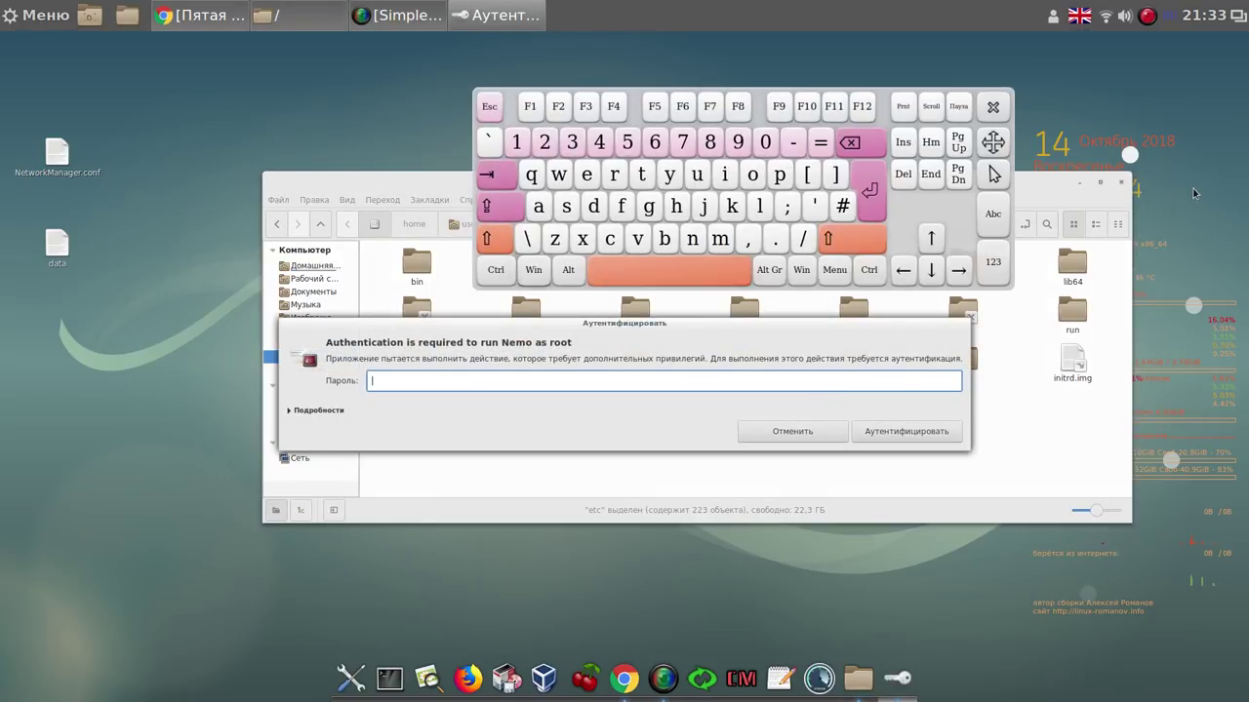
{"action": "left_click", "coordinate": [516, 143]}
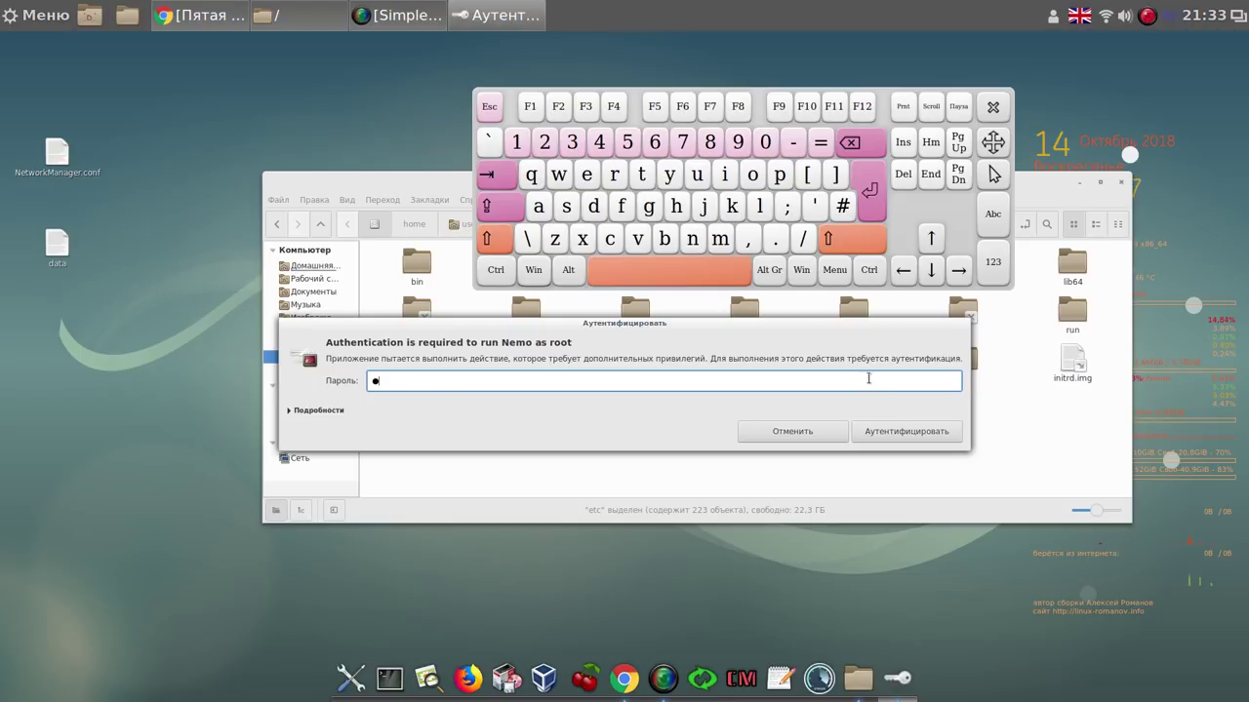
{"action": "left_click", "coordinate": [913, 434]}
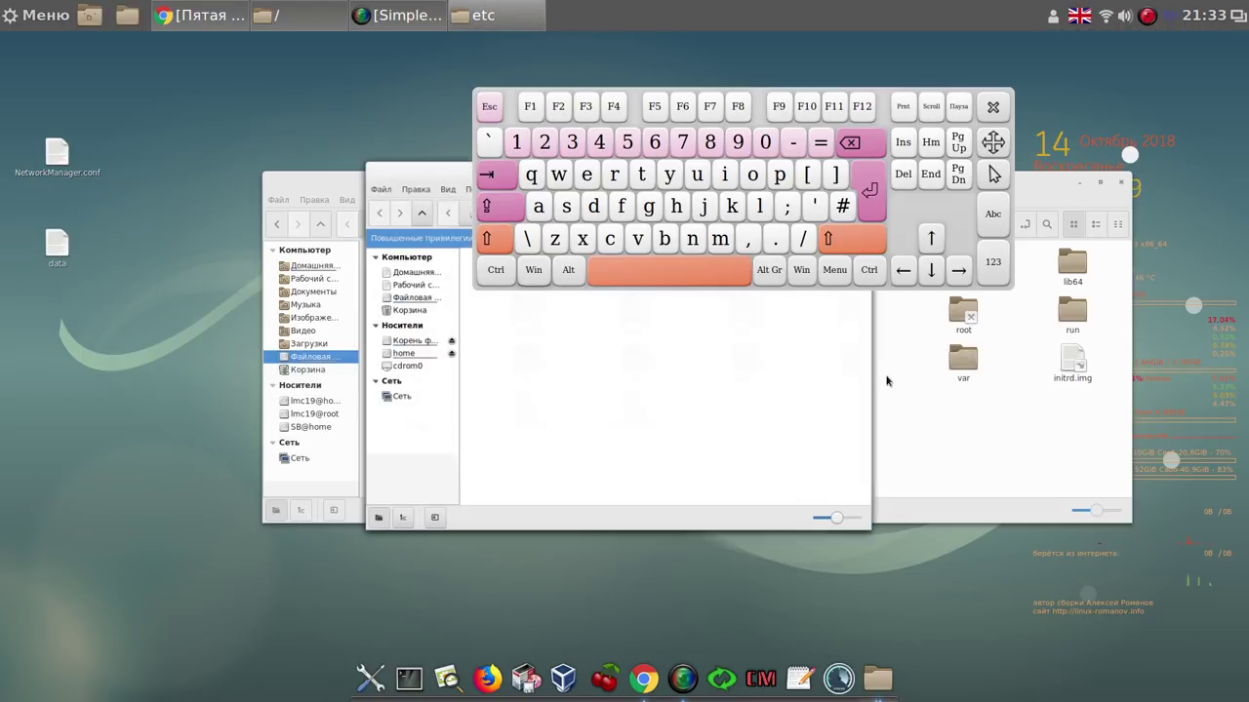
{"action": "left_click", "coordinate": [995, 107]}
Move and enlarge the root-privileged etc window, and show its contents as a list with larger icons
{"action": "left_click_drag", "start_coordinate": [731, 159], "coordinate": [559, 77]}
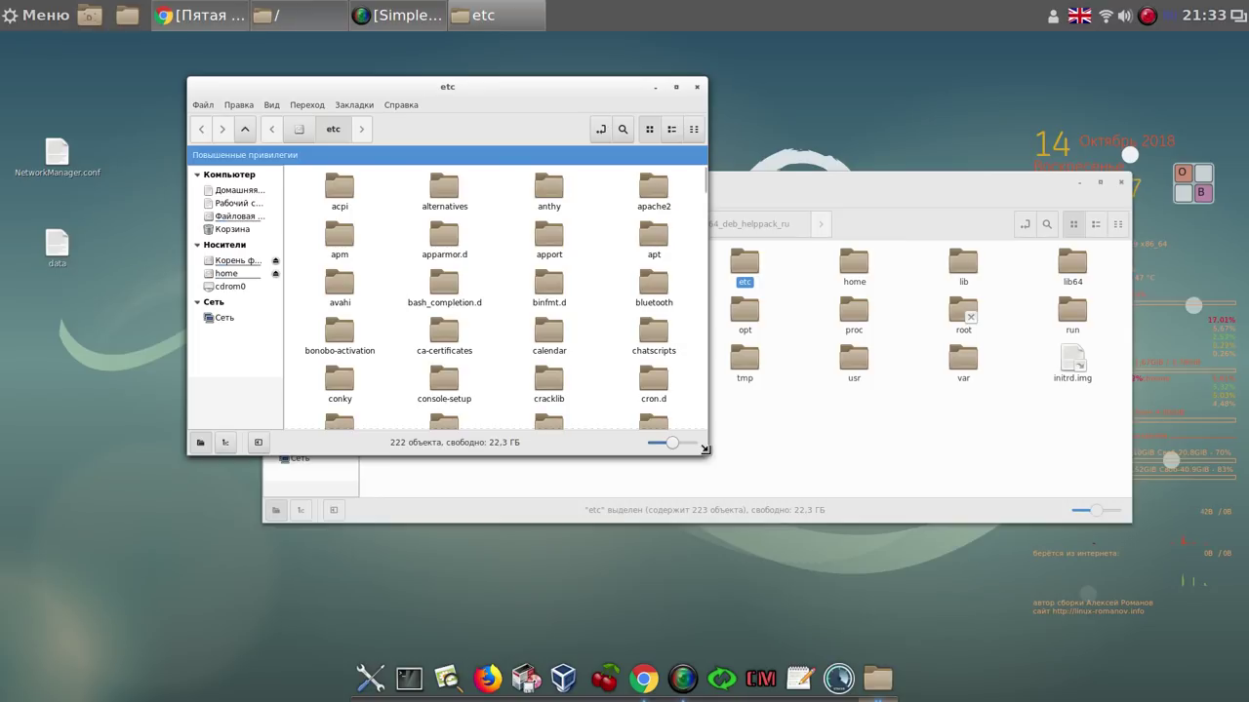
{"action": "left_click_drag", "start_coordinate": [705, 449], "coordinate": [1124, 594]}
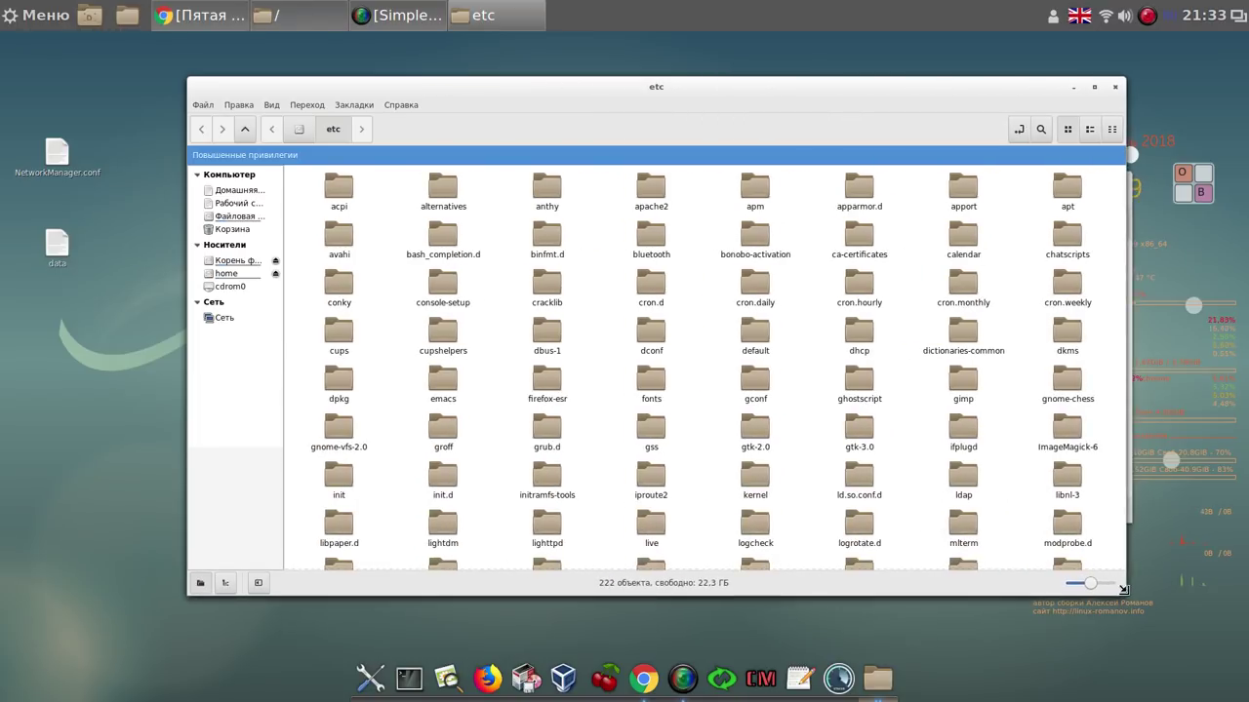
{"action": "left_click", "coordinate": [1087, 129]}
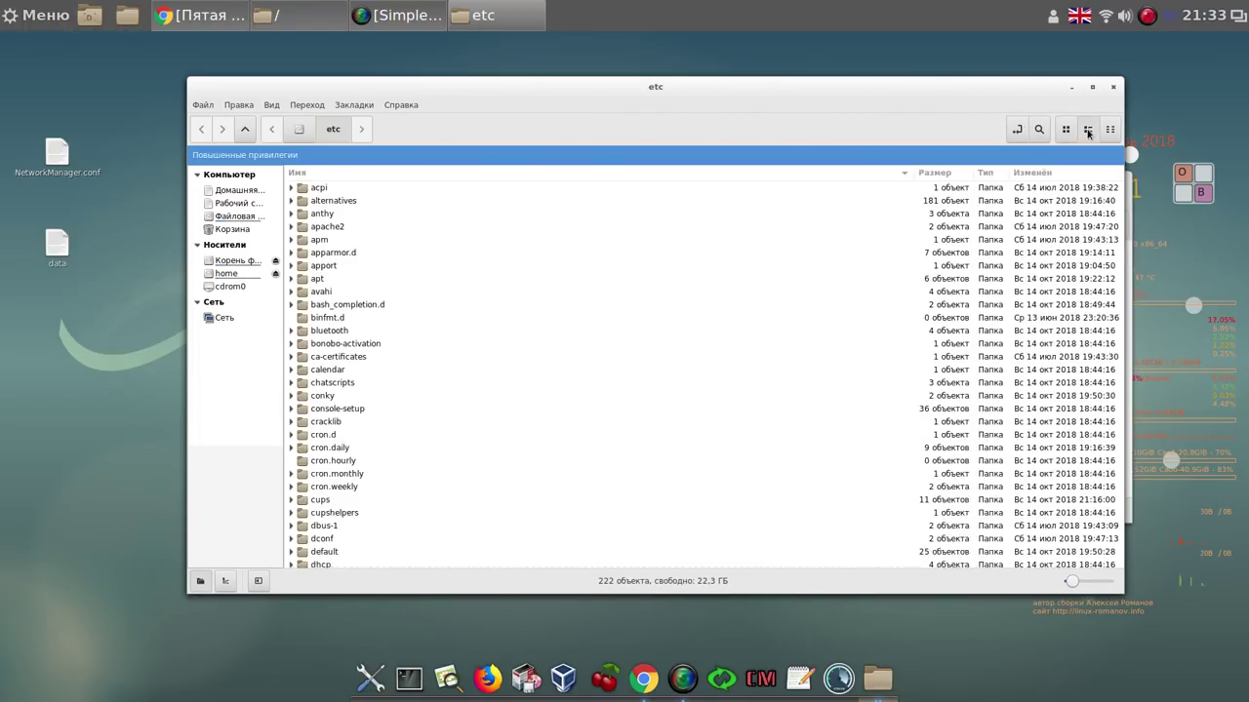
{"action": "left_click", "coordinate": [1094, 582]}
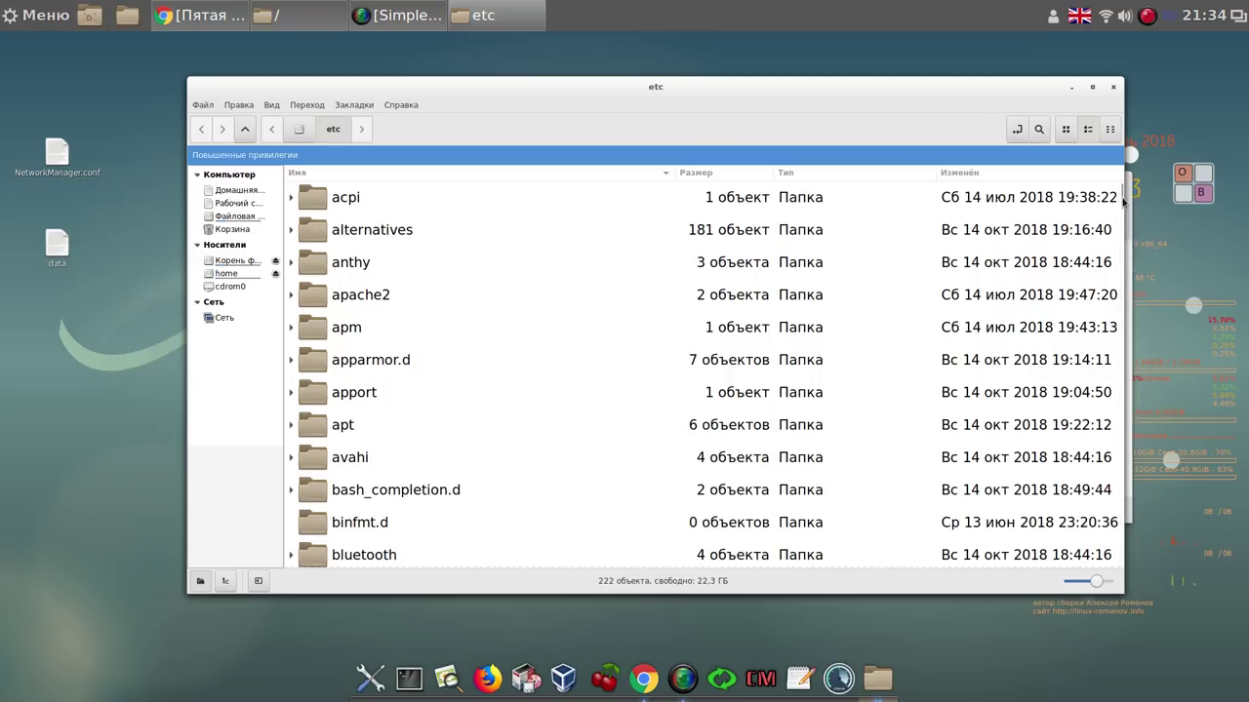
Open NetworkManager.conf from the NetworkManager folder inside etc
{"action": "left_click_drag", "start_coordinate": [1122, 193], "coordinate": [1113, 300]}
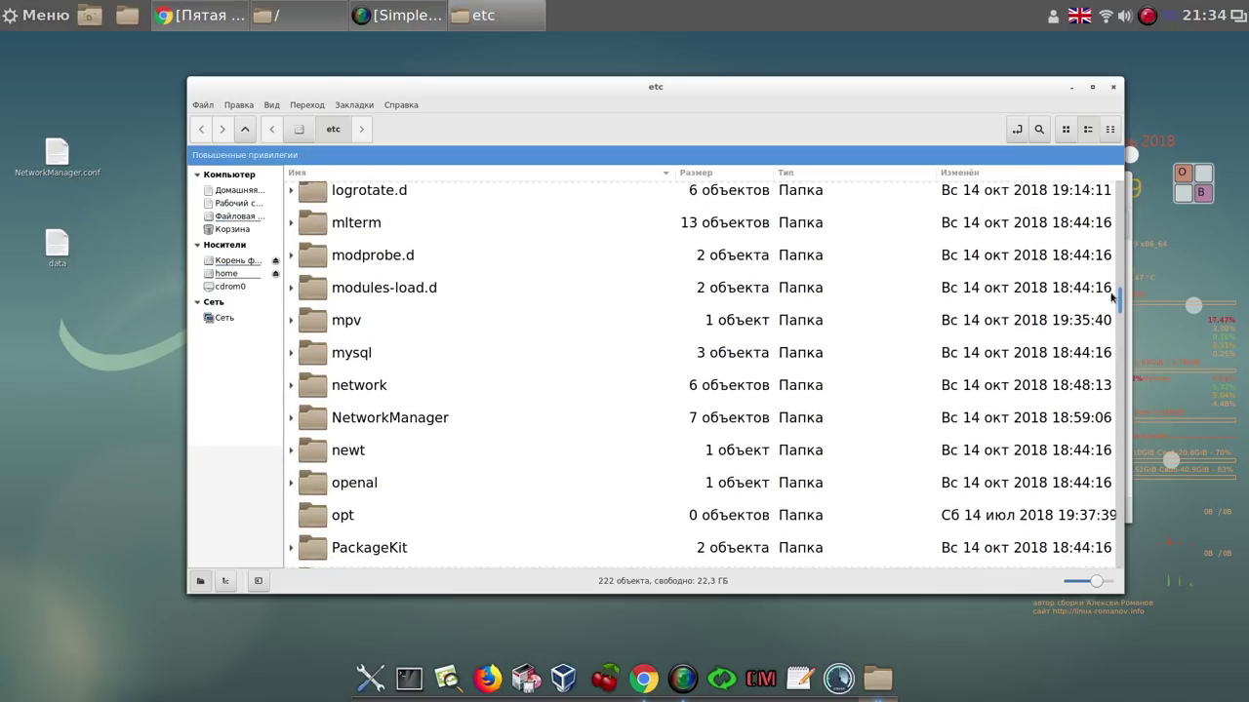
{"action": "double_click", "coordinate": [435, 418]}
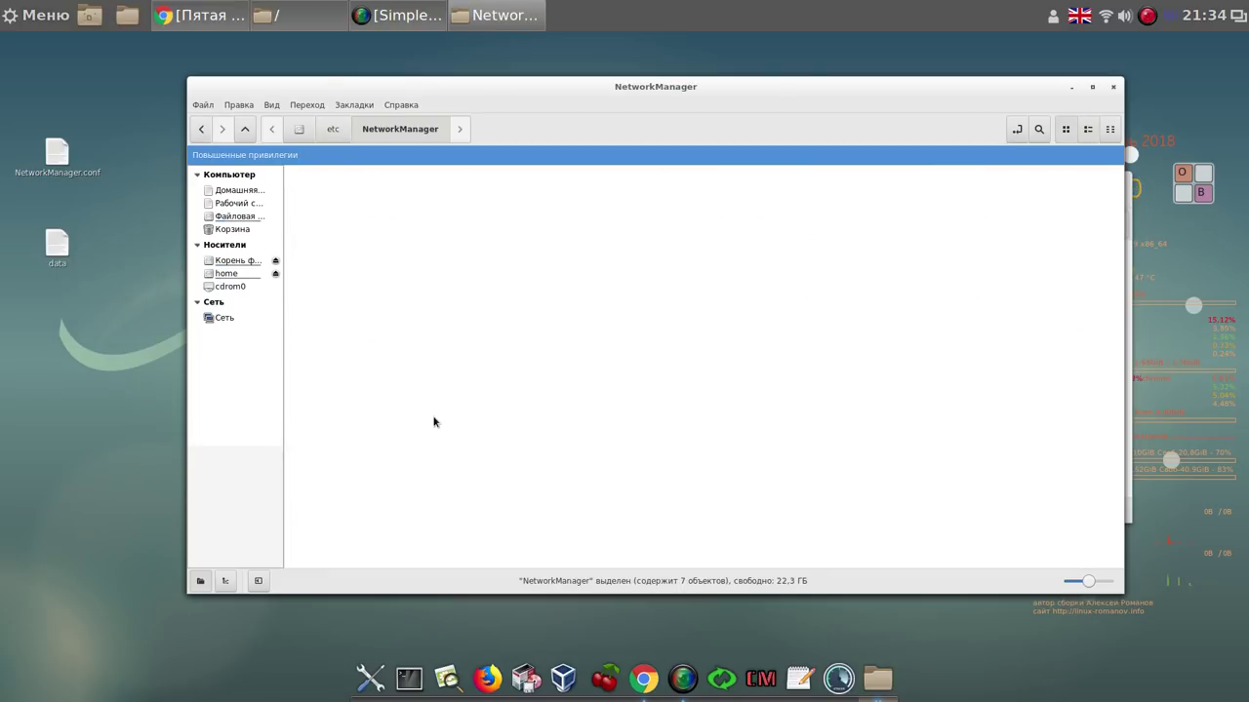
{"action": "double_click", "coordinate": [966, 195]}
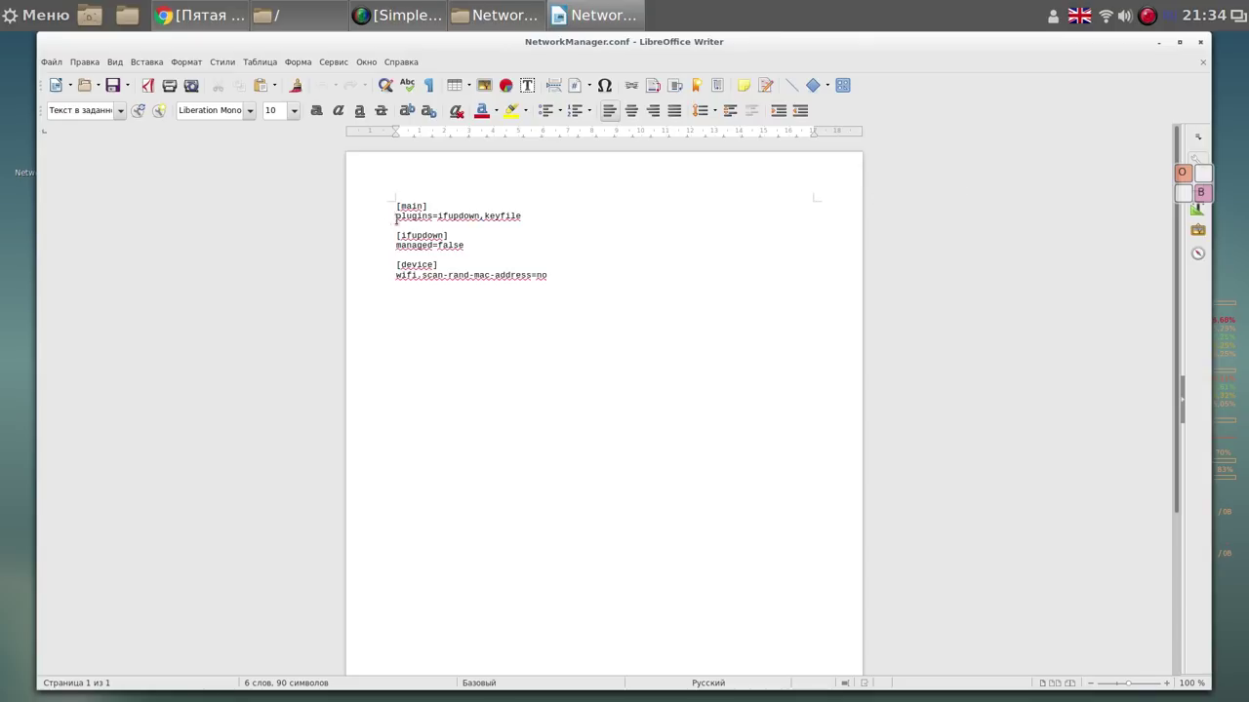
Set the font size of the entire NetworkManager.conf text to 44 for easier reading
{"action": "mouse_move", "coordinate": [392, 202]}
{"action": "left_mouse_down"}
{"action": "mouse_move", "coordinate": [425, 262]}
{"action": "mouse_move", "coordinate": [586, 352]}
{"action": "left_mouse_up"}
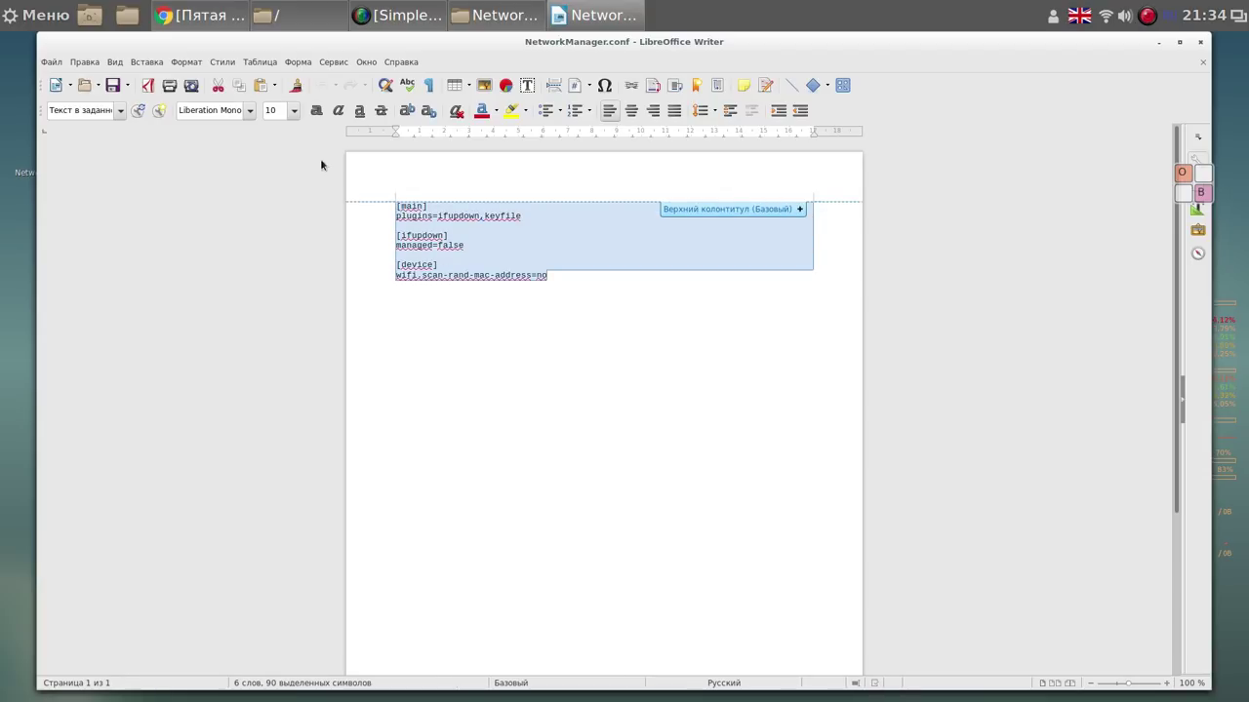
{"action": "left_click", "coordinate": [294, 112]}
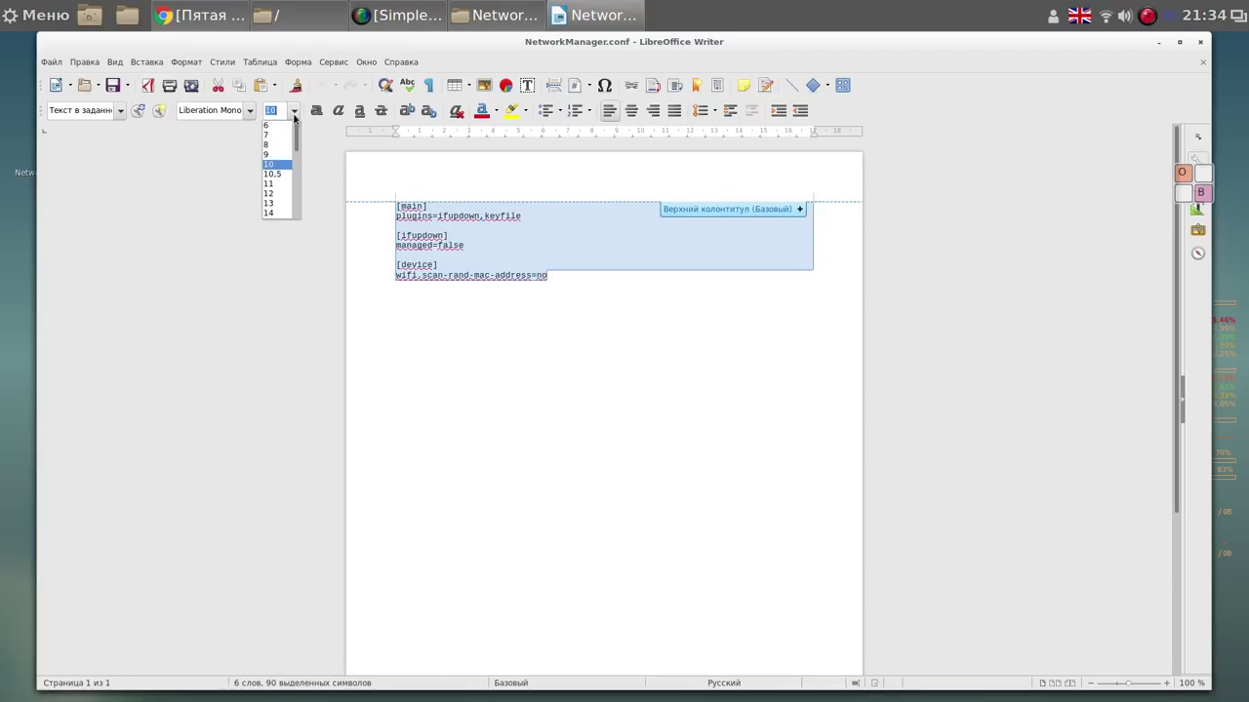
{"action": "left_click", "coordinate": [297, 201]}
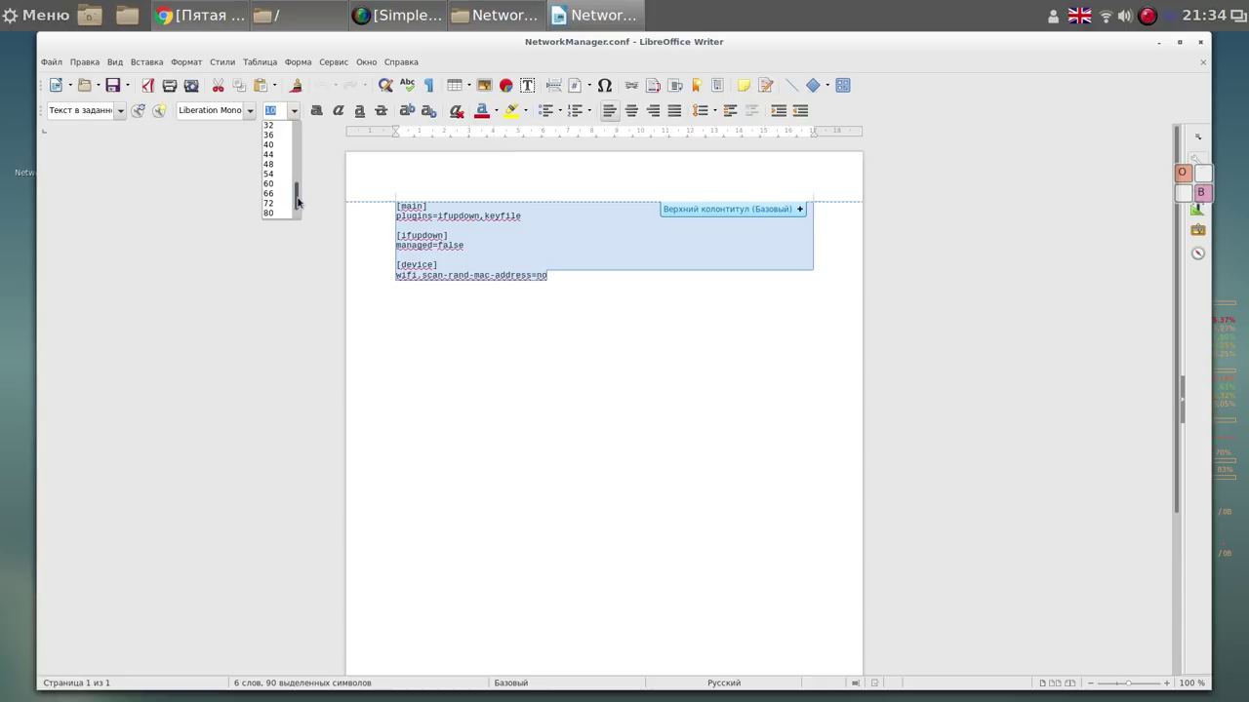
{"action": "left_click", "coordinate": [270, 193]}
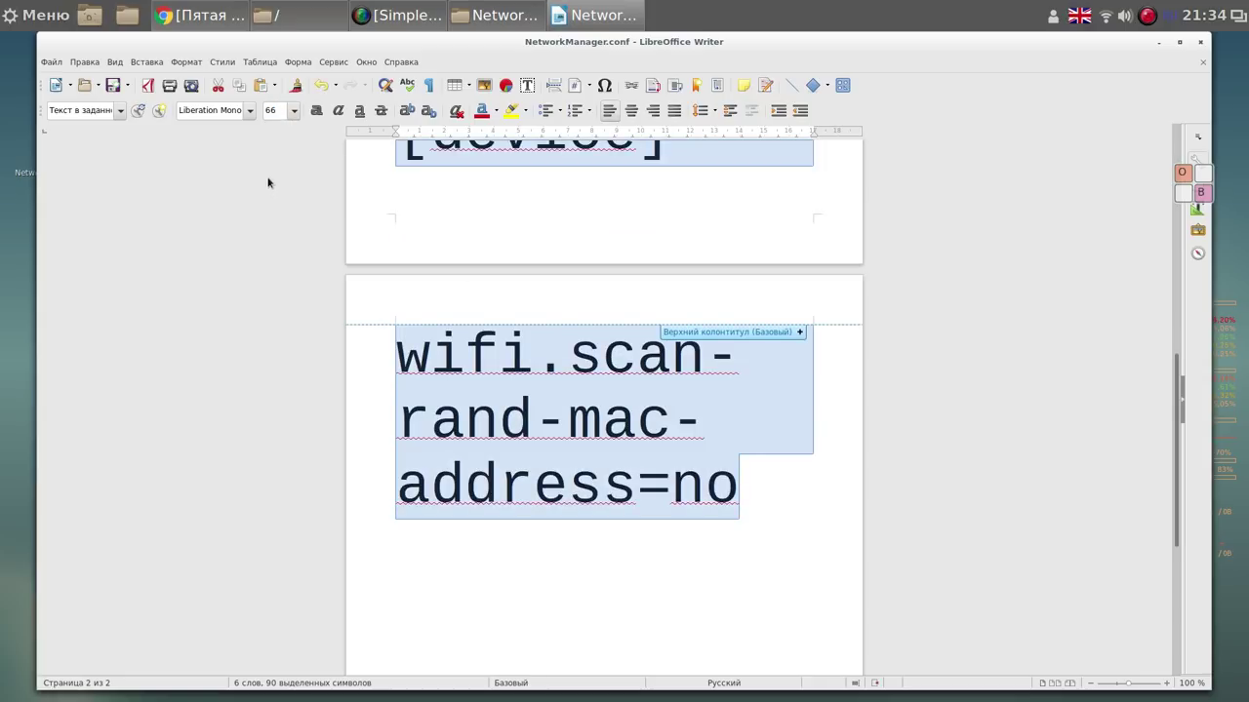
{"action": "left_click", "coordinate": [294, 111]}
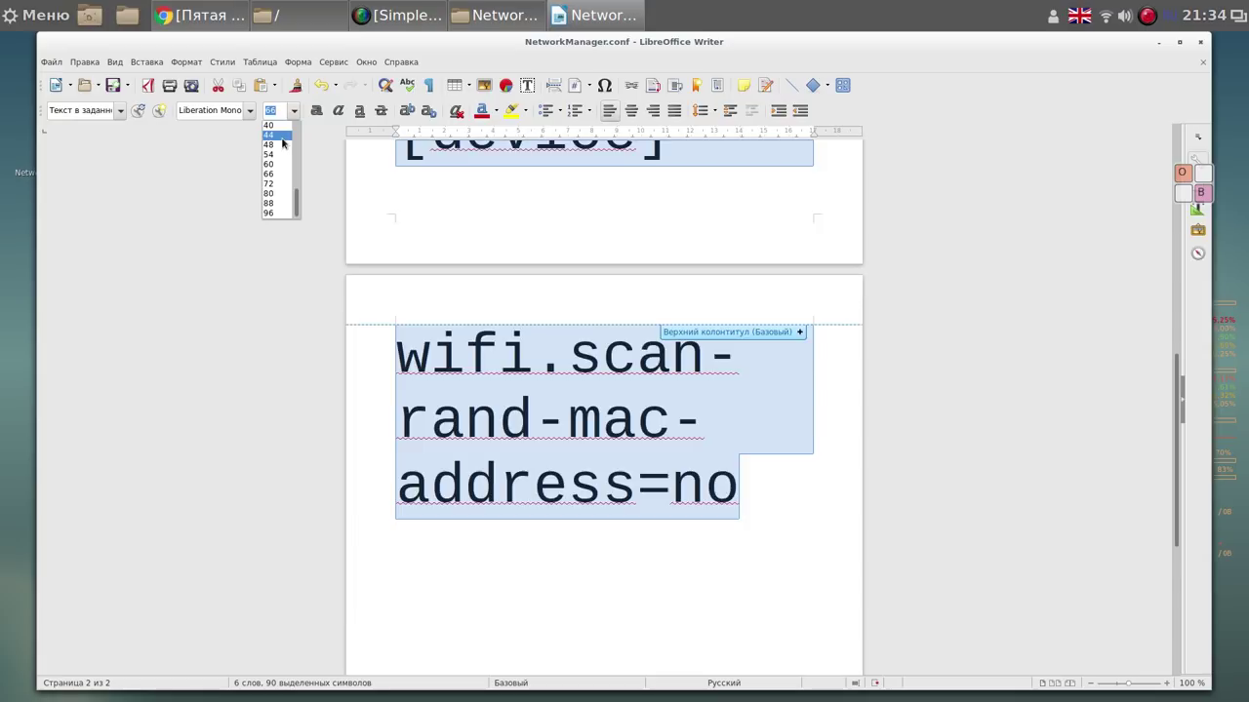
{"action": "left_click", "coordinate": [269, 134]}
{"action": "left_click", "coordinate": [678, 447]}
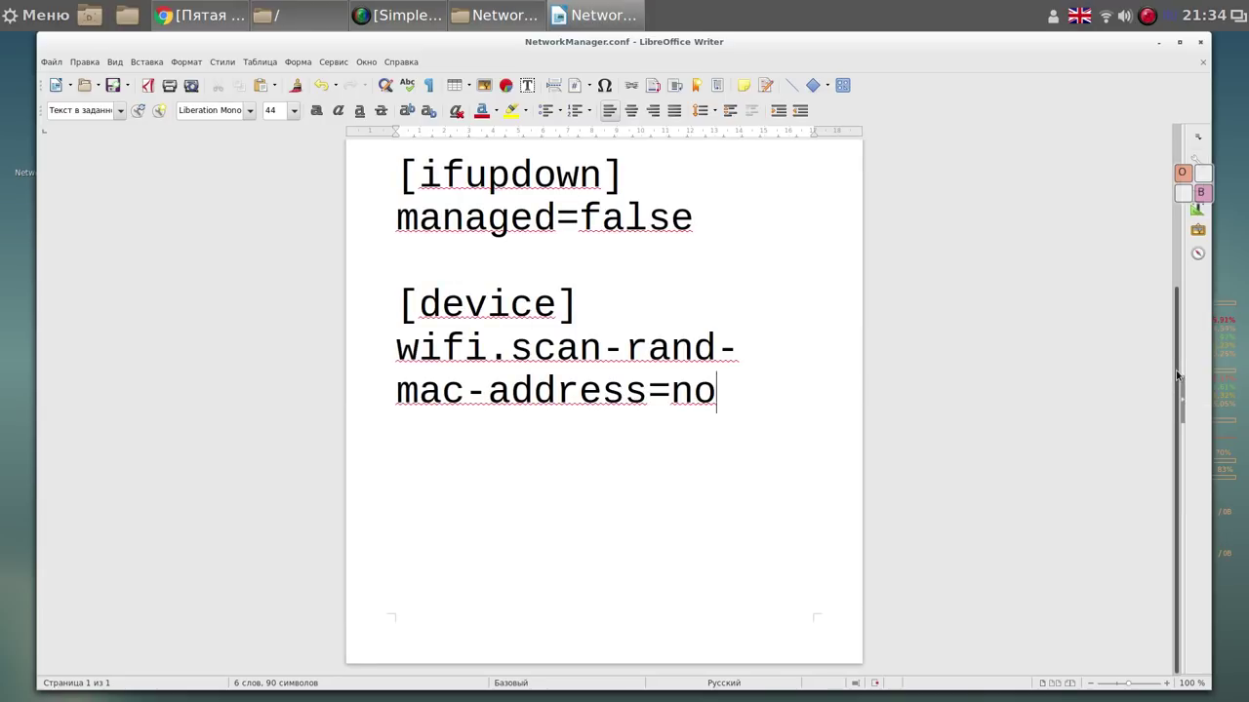
Highlight the [device] section with wifi.scan-rand-mac-address=no, and close NetworkManager.conf without saving the changes
{"action": "left_click_drag", "start_coordinate": [1179, 379], "coordinate": [1166, 261]}
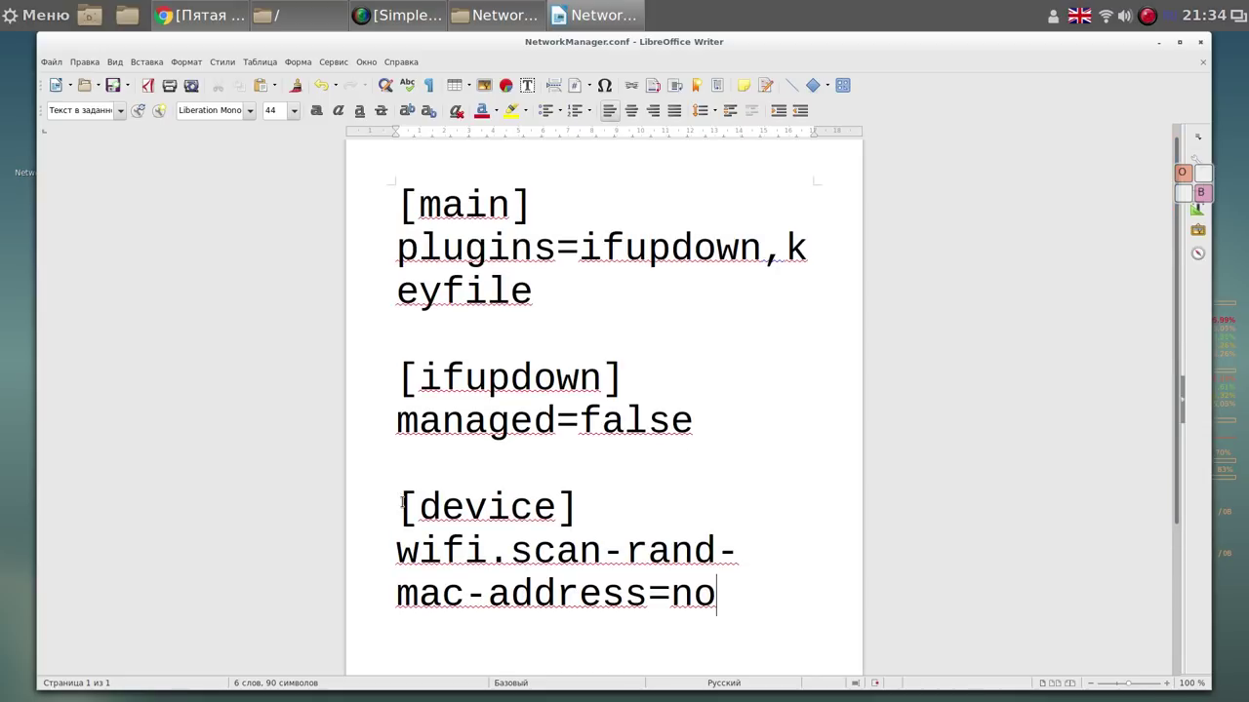
{"action": "left_click_drag", "start_coordinate": [398, 499], "coordinate": [731, 589]}
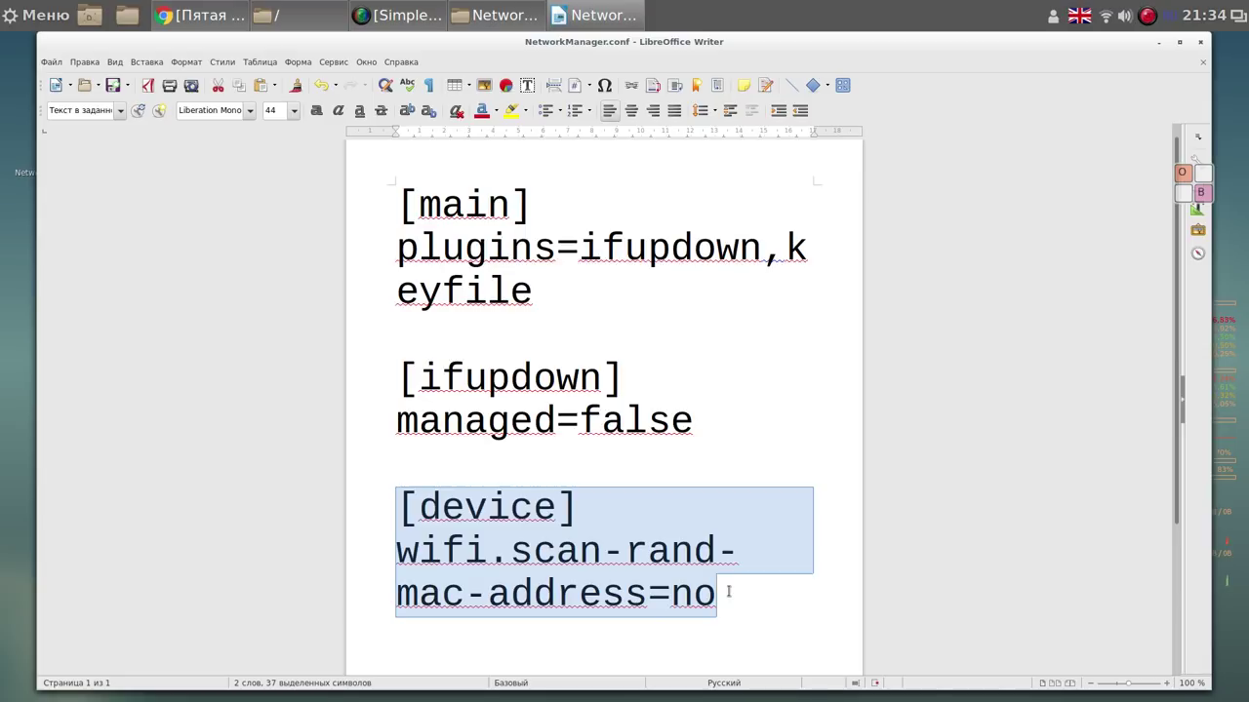
{"action": "left_click", "coordinate": [1198, 43]}
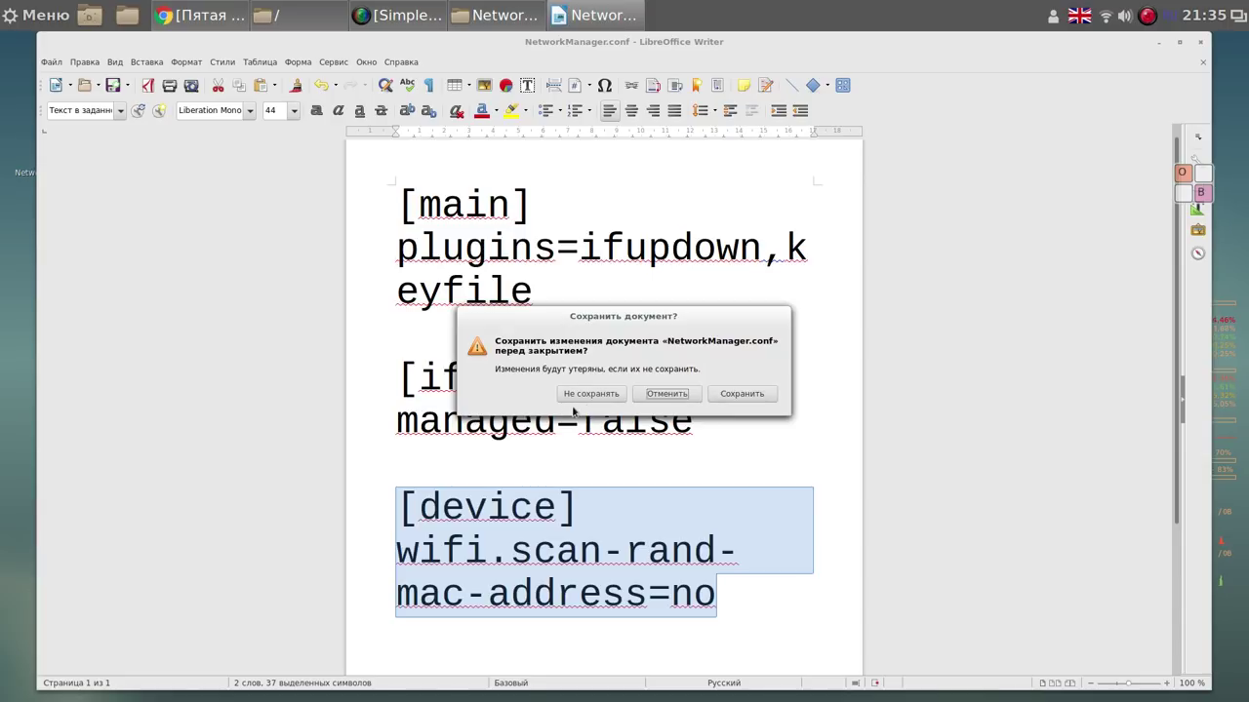
{"action": "left_click", "coordinate": [590, 395]}
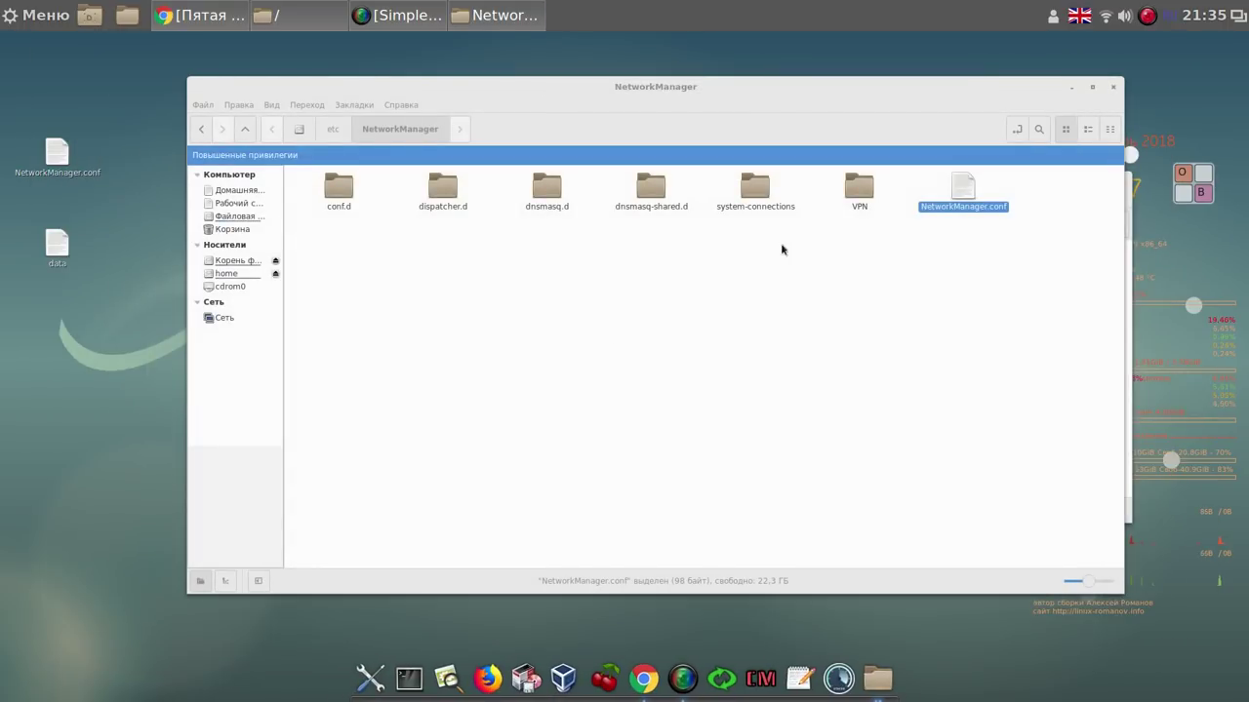
Close the root-privileged NetworkManager folder window and the remaining file system window
{"action": "left_click", "coordinate": [1112, 90]}
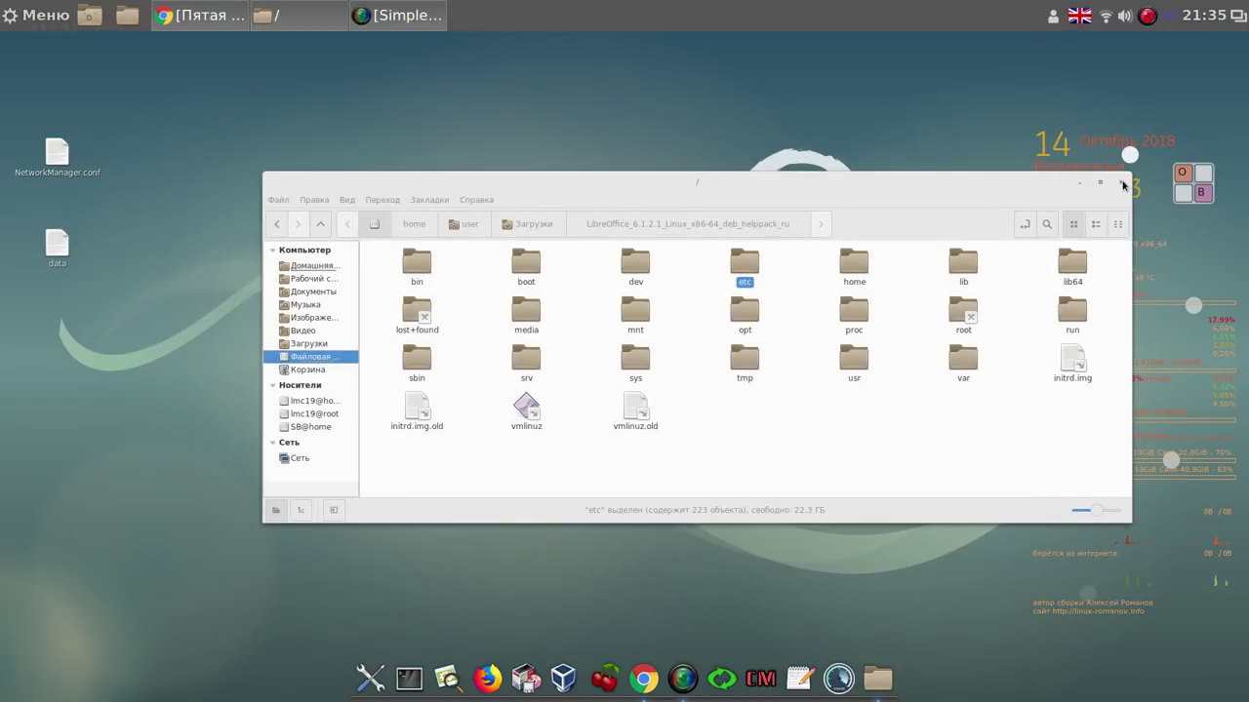
{"action": "left_click", "coordinate": [1121, 183]}
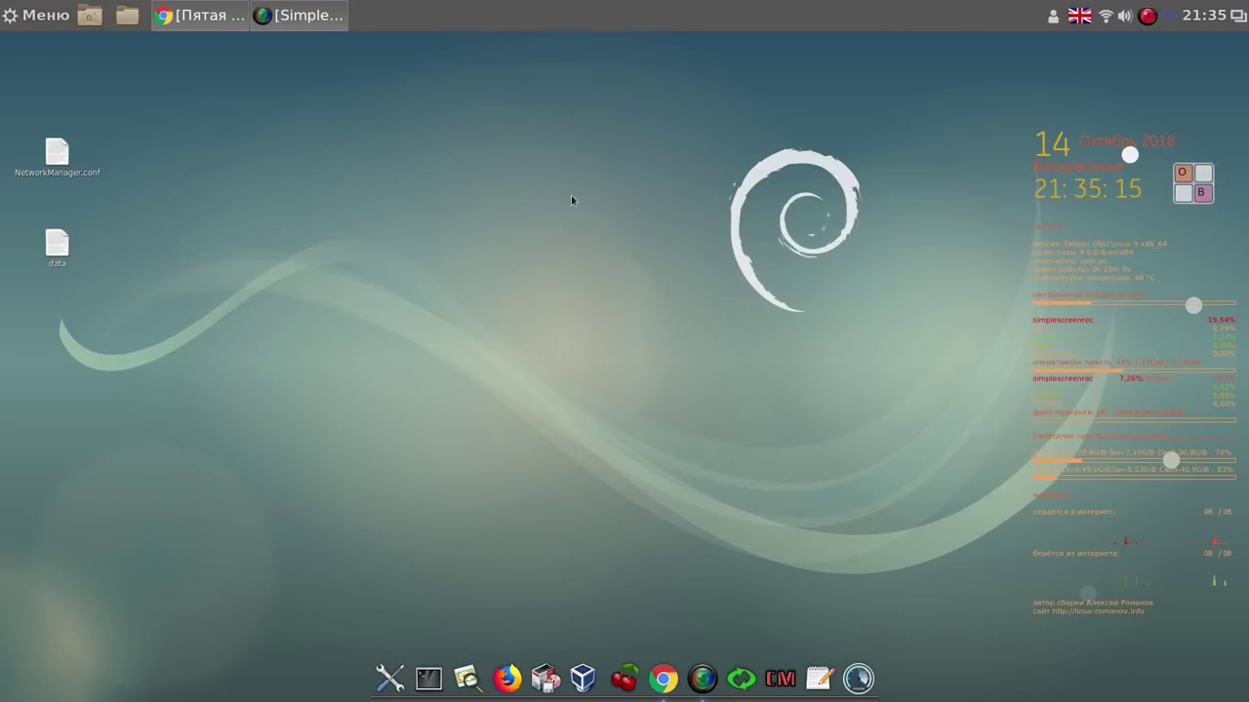
View the desktop copy of NetworkManager.conf in an enlarged text editor window, and close it
{"action": "double_click", "coordinate": [57, 154]}
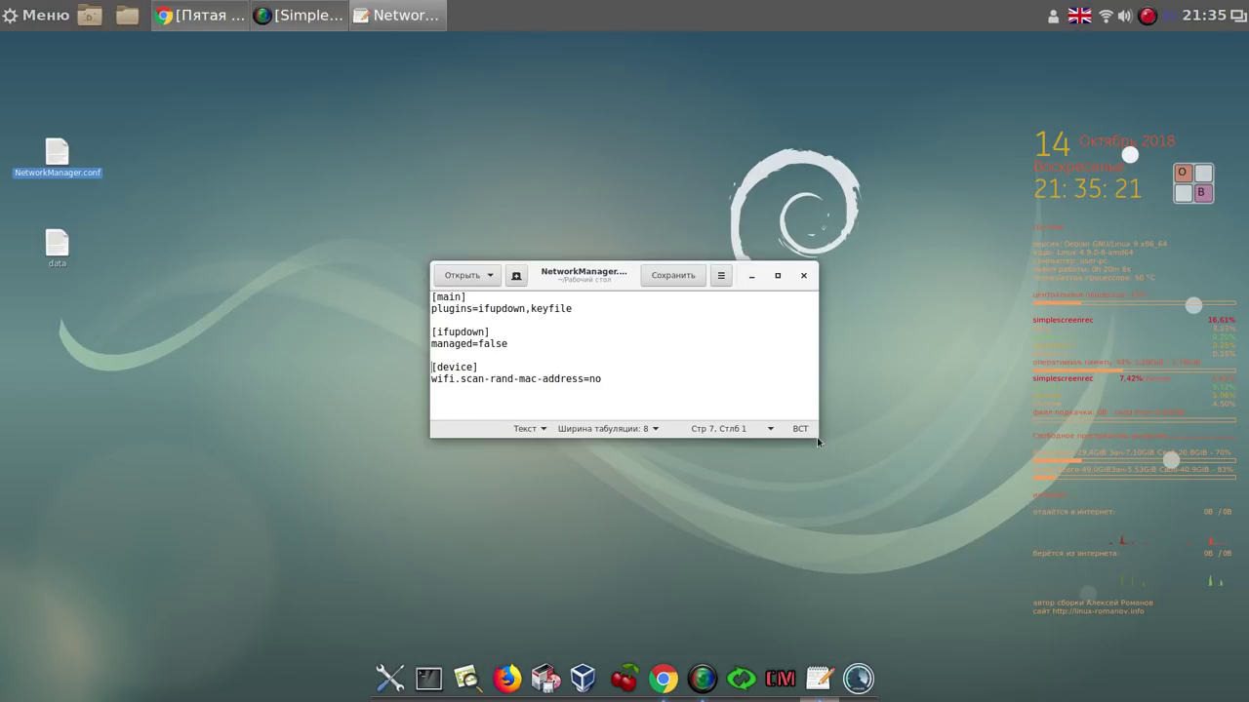
{"action": "left_click_drag", "start_coordinate": [815, 437], "coordinate": [1001, 484]}
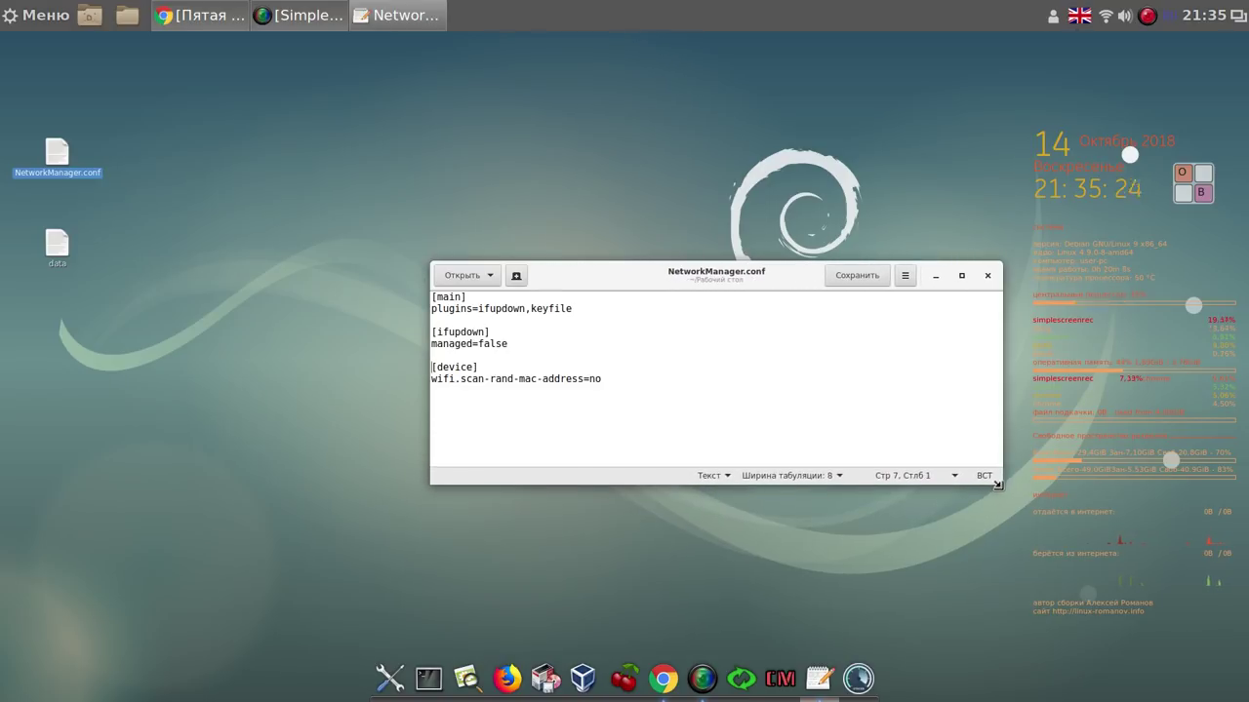
{"action": "left_click", "coordinate": [987, 277]}
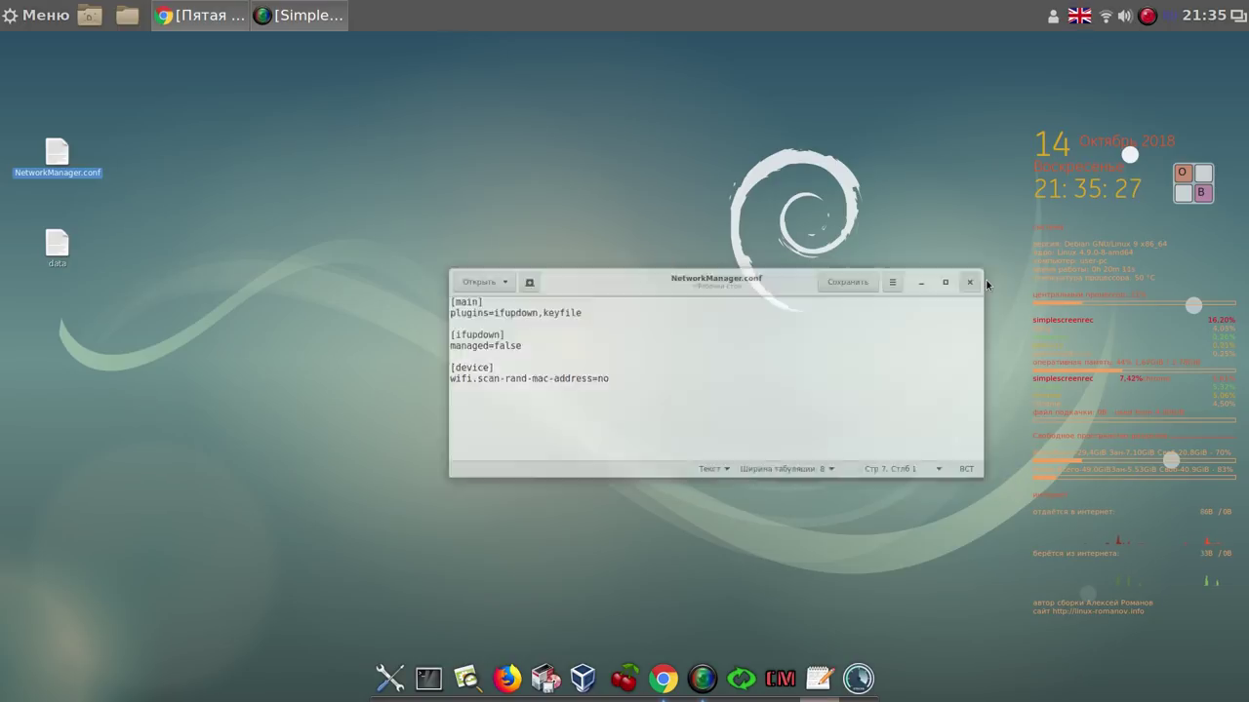
Open the desktop copy of NetworkManager.conf through the application chooser, using the default text editor
{"action": "left_click", "coordinate": [58, 146]}
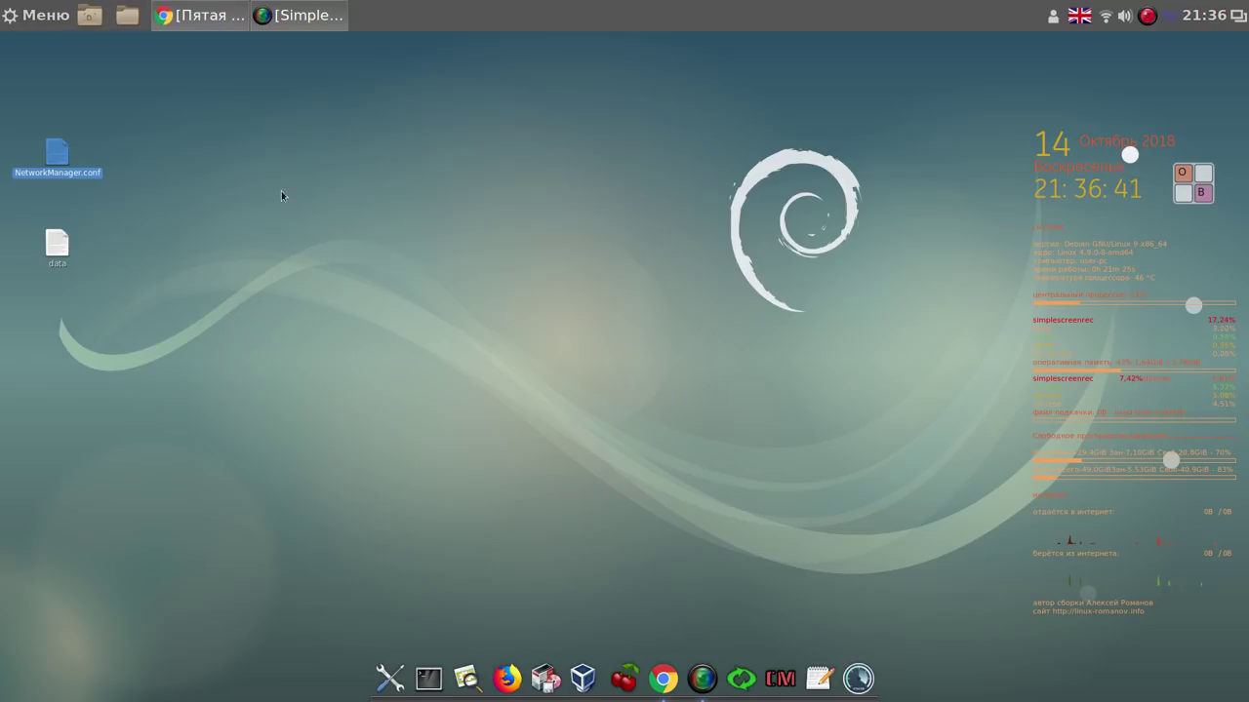
{"action": "right_click", "coordinate": [56, 158]}
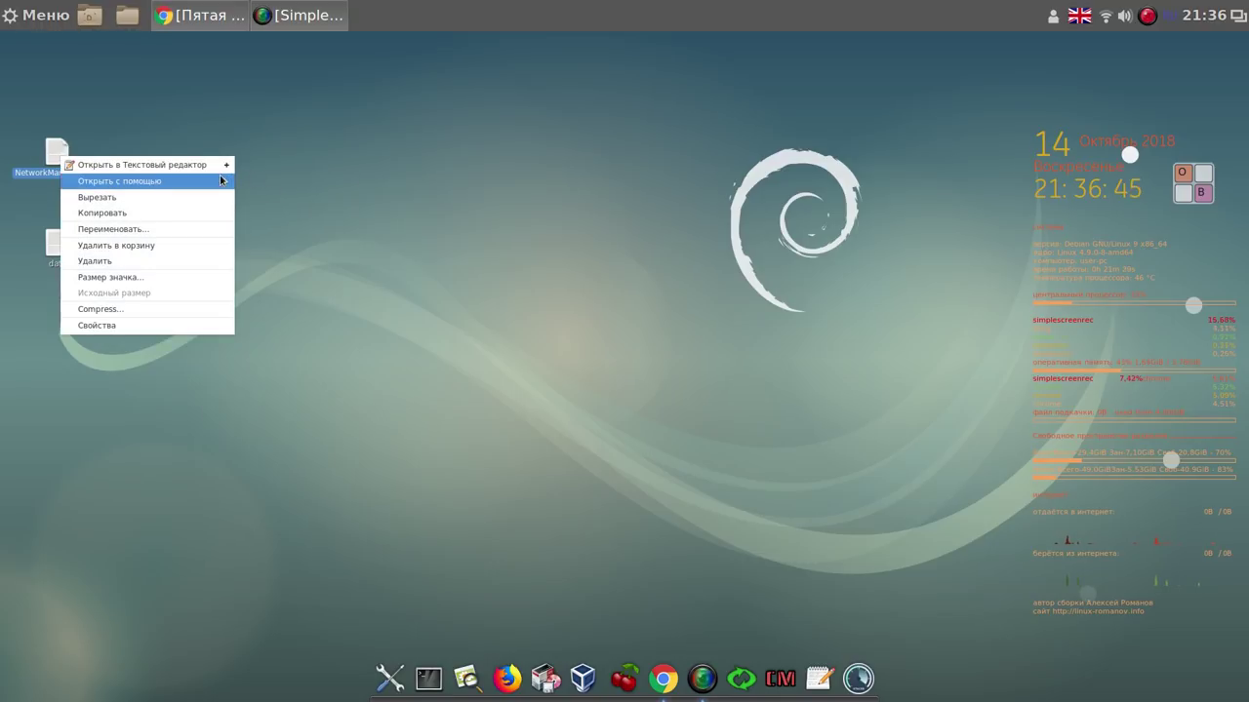
{"action": "mouse_move", "coordinate": [222, 181]}
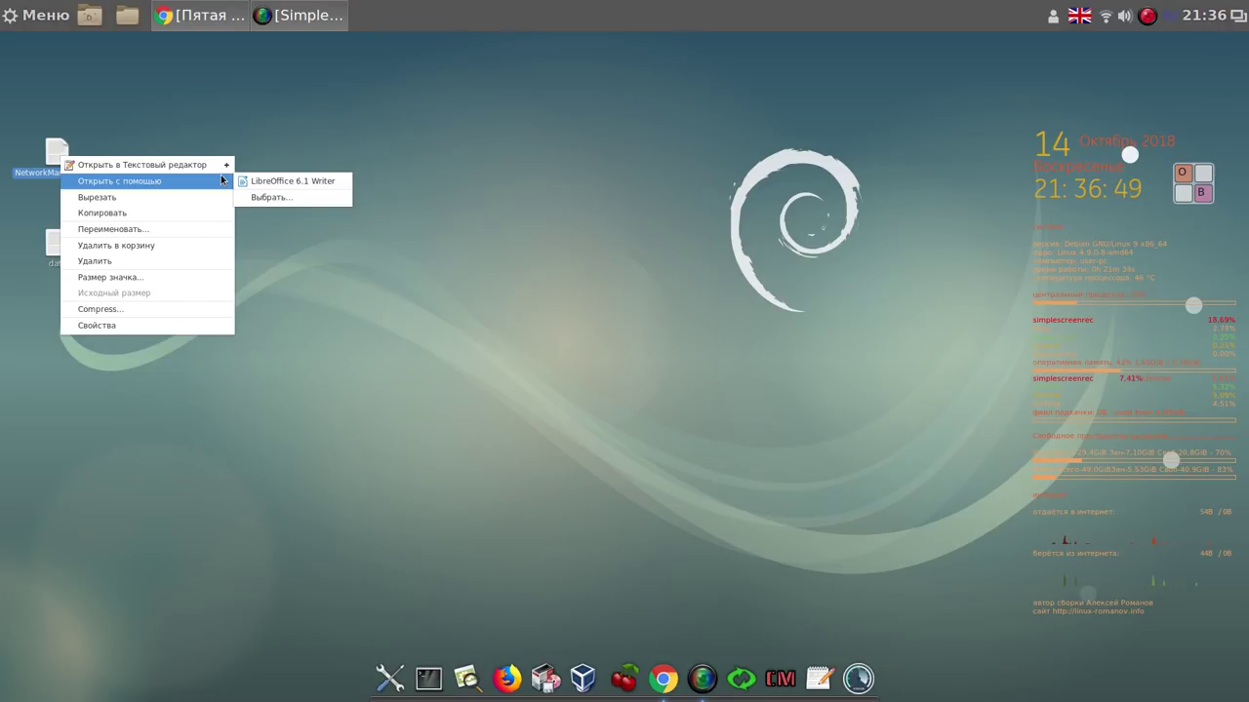
{"action": "left_click", "coordinate": [285, 202]}
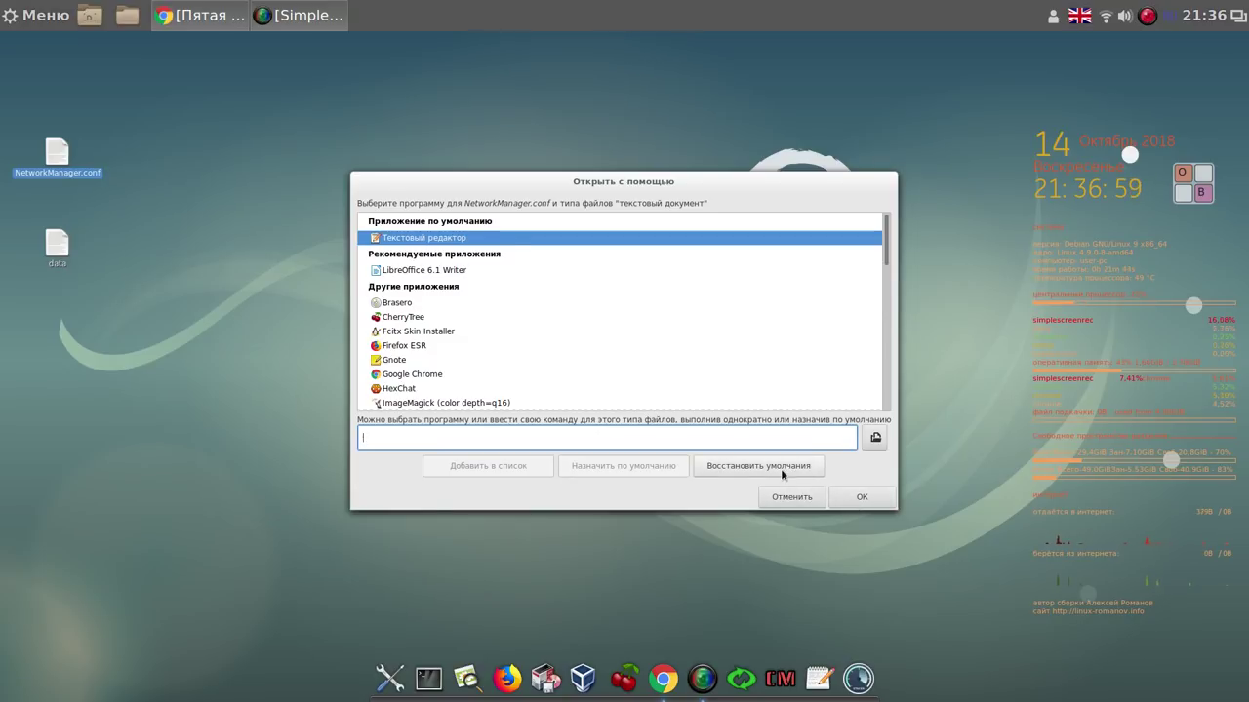
{"action": "left_click", "coordinate": [867, 498]}
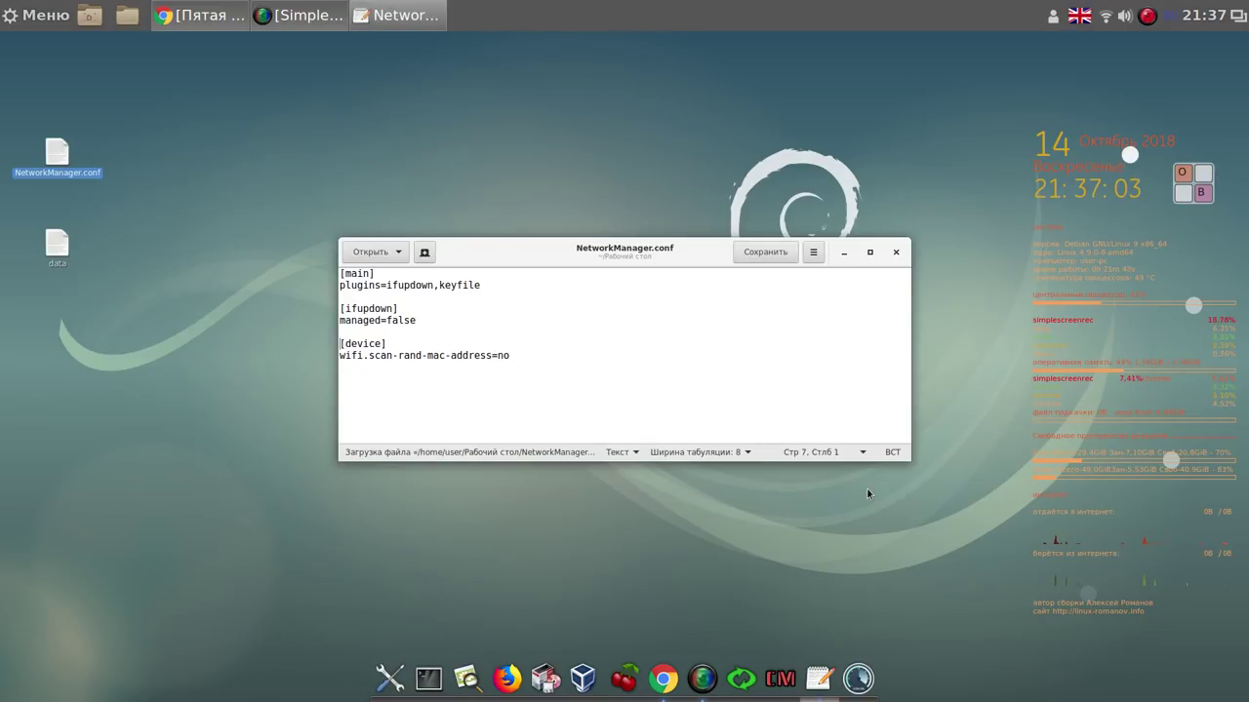
Highlight the [device] section with its wifi.scan-rand-mac-address=no line, move the editor window aside, and close it
{"action": "left_click_drag", "start_coordinate": [527, 357], "coordinate": [315, 336]}
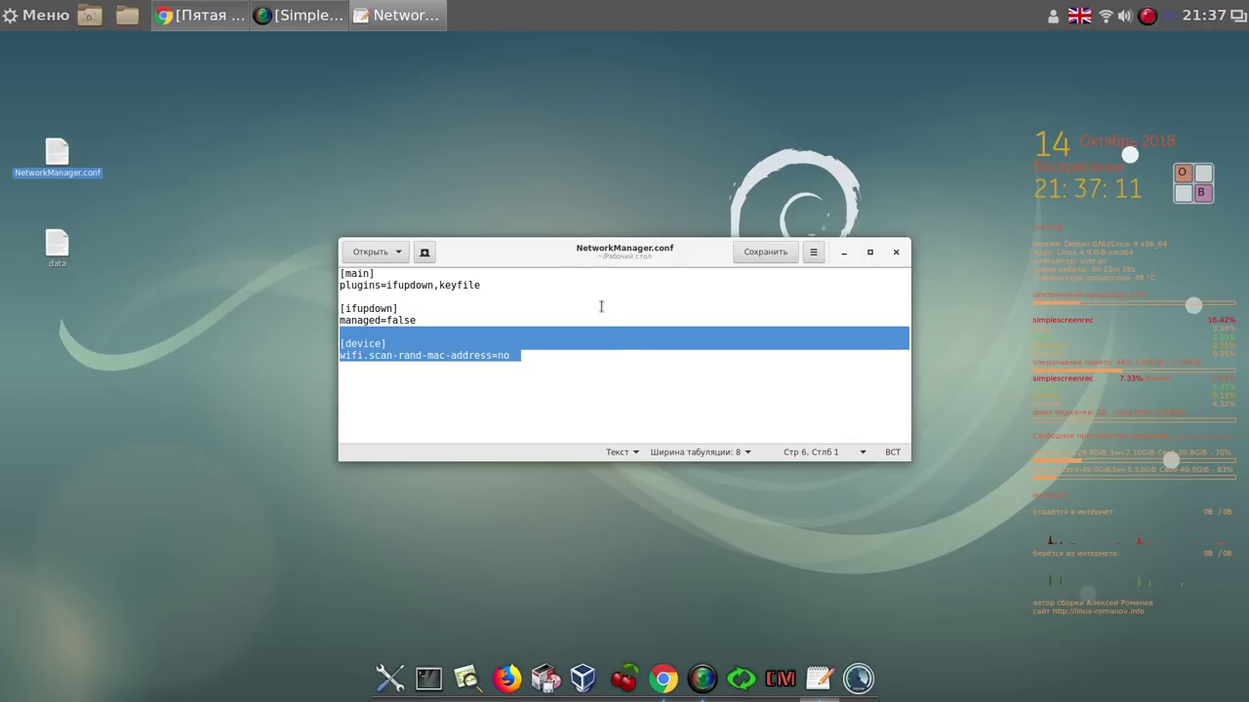
{"action": "left_click_drag", "start_coordinate": [570, 249], "coordinate": [403, 116]}
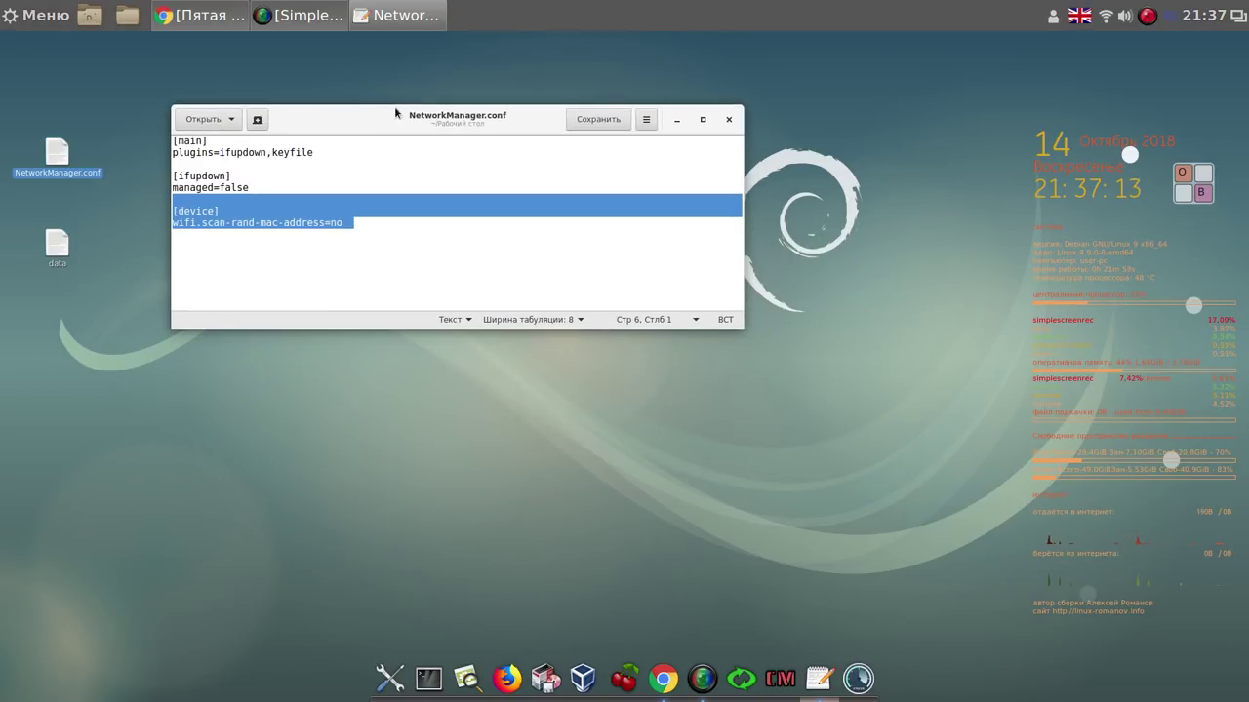
{"action": "left_click", "coordinate": [729, 120]}
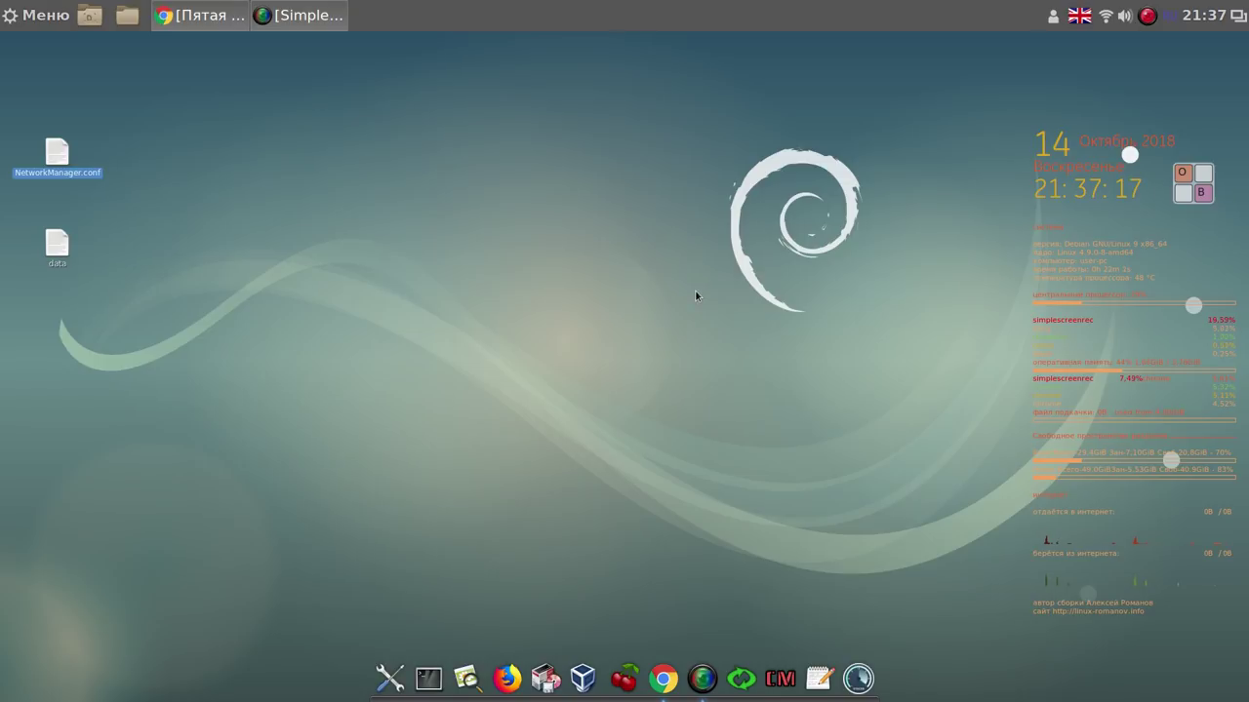